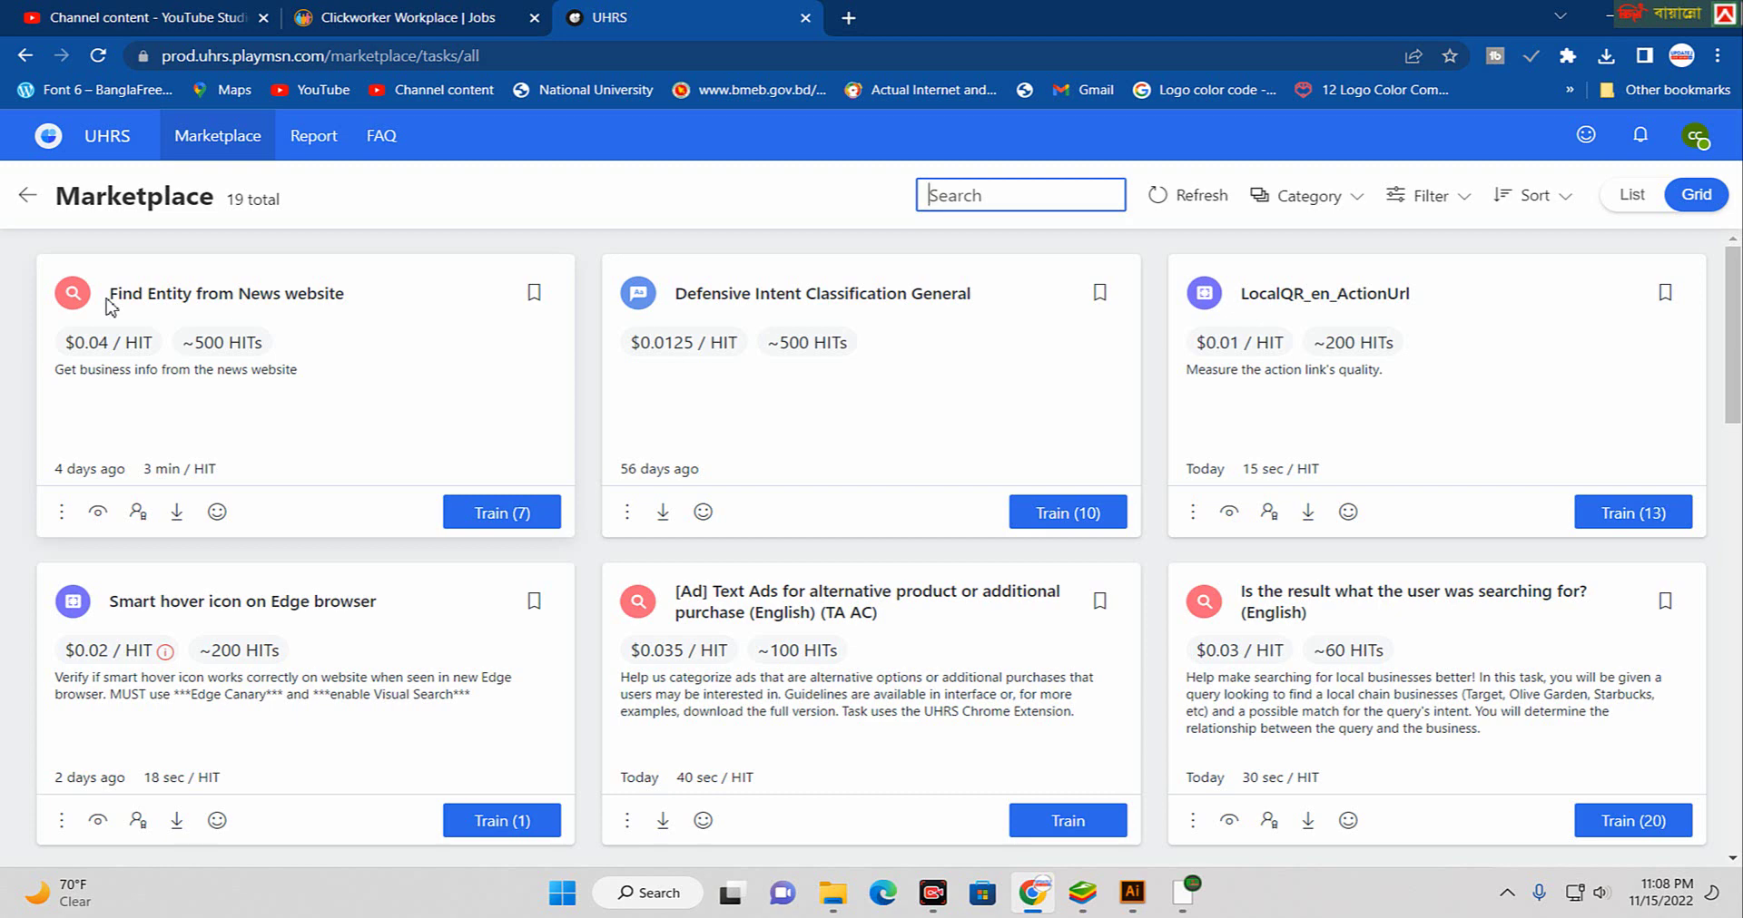
# - Review the Find Entity from News website task's title, completion time per HIT and number of available HITs
pyautogui.click(109, 304)
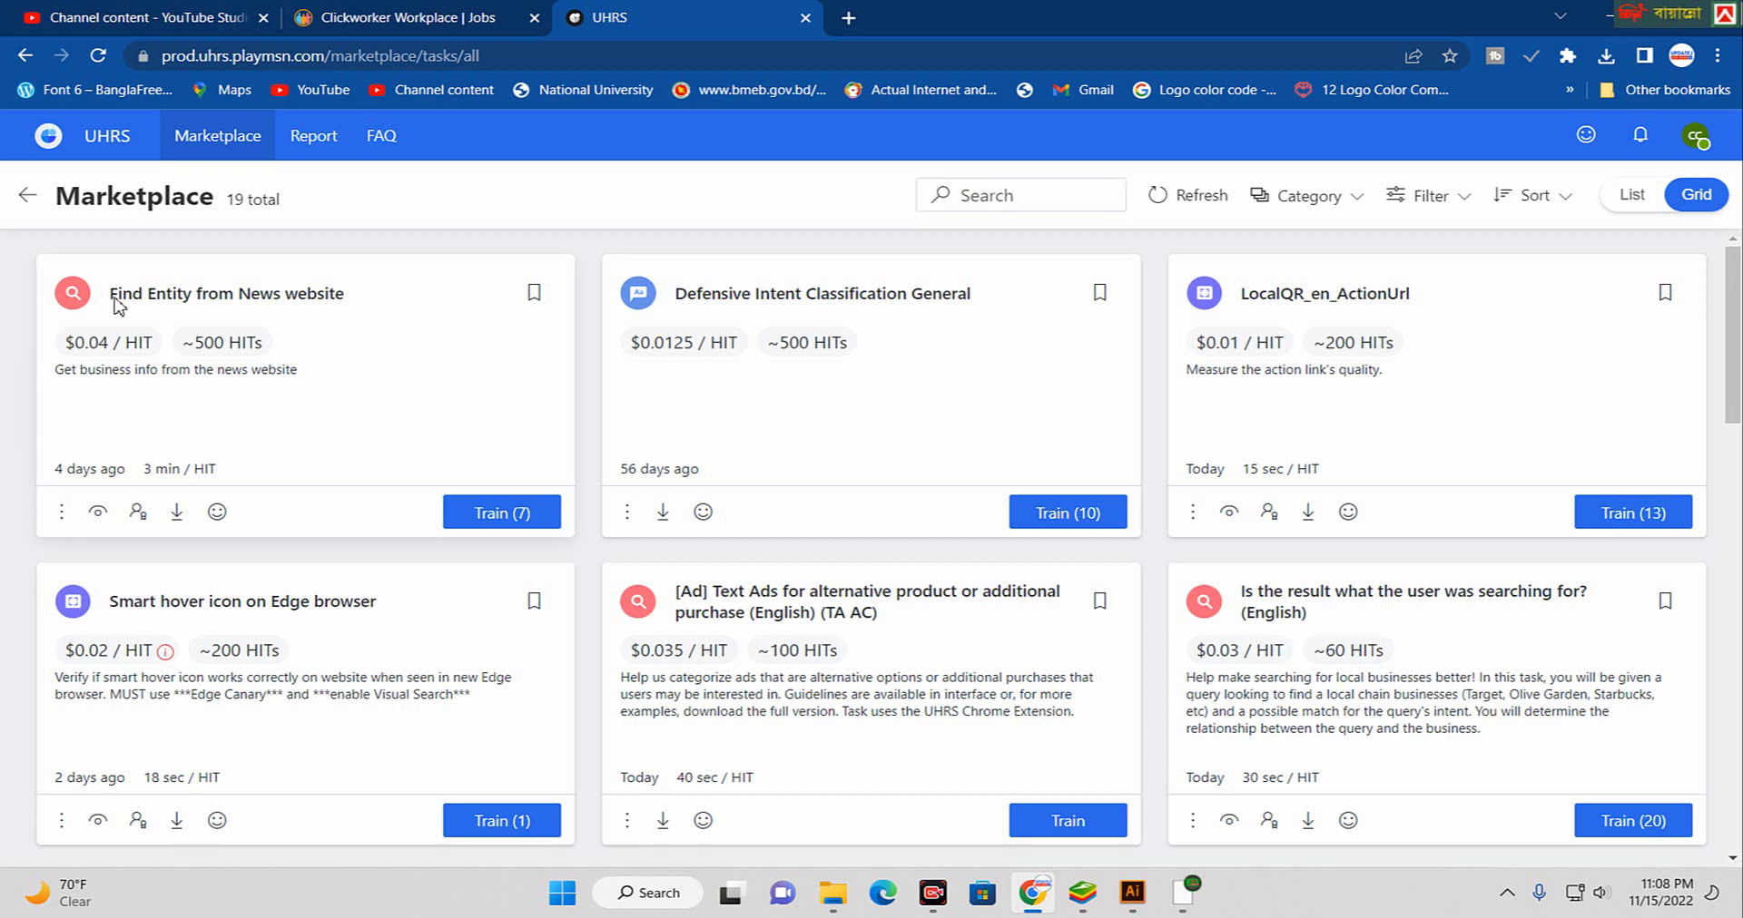
pyautogui.doubleClick(125, 294)
pyautogui.click(363, 335)
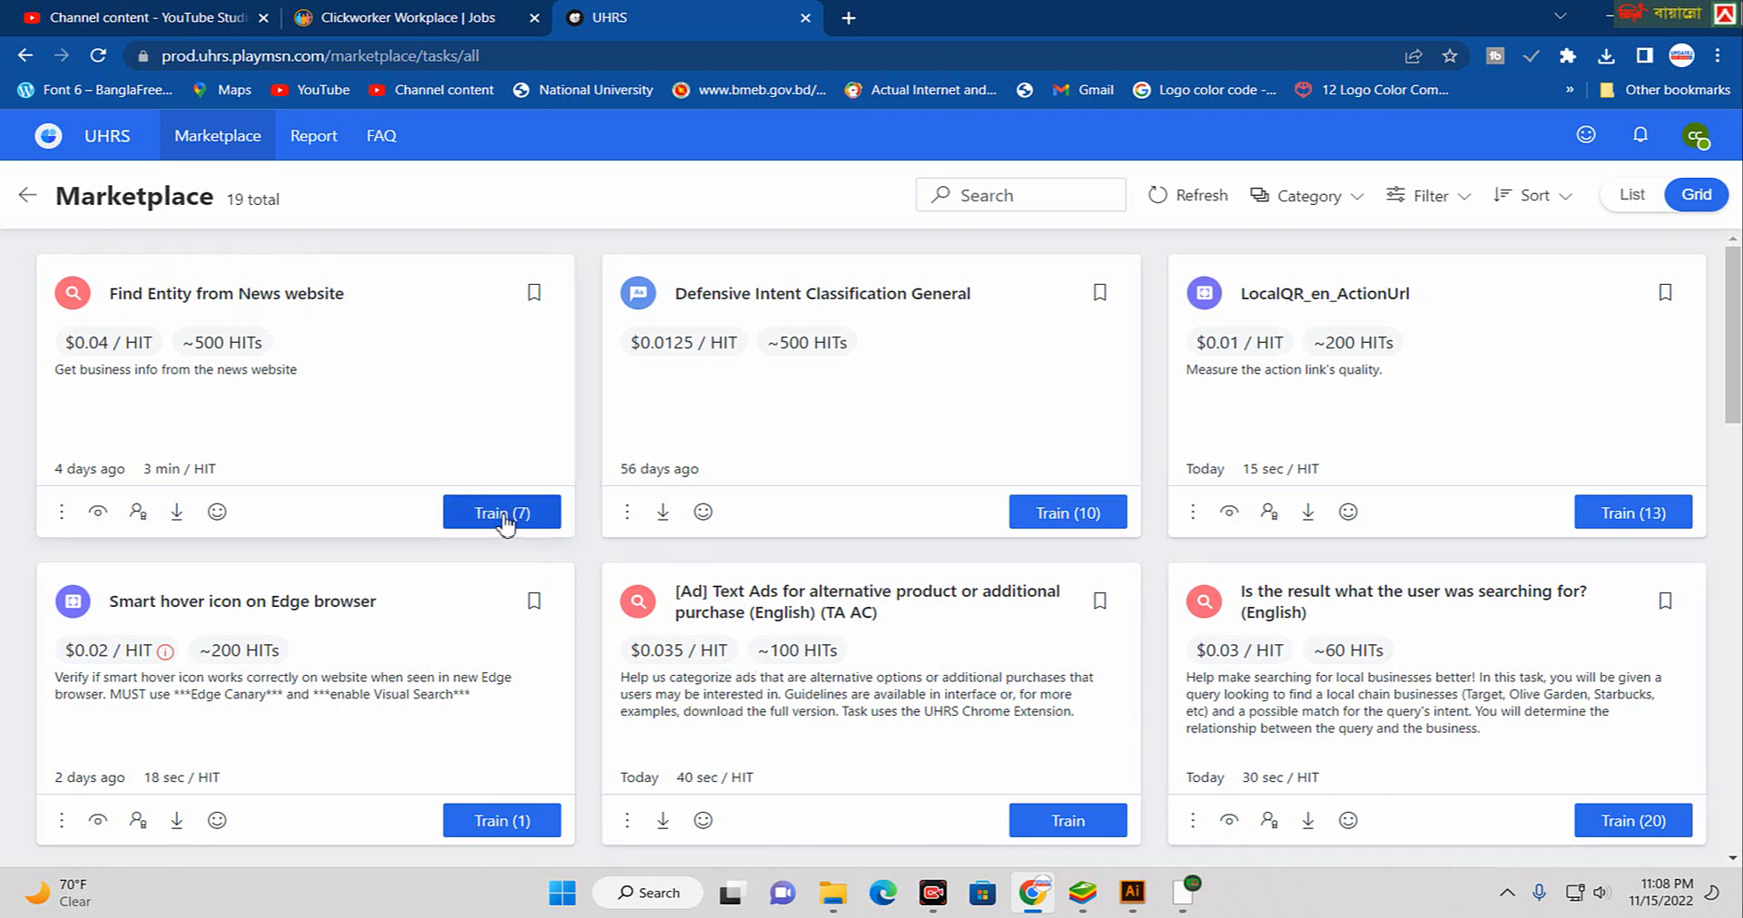
pyautogui.moveTo(504, 522); pyautogui.dragTo(363, 822)
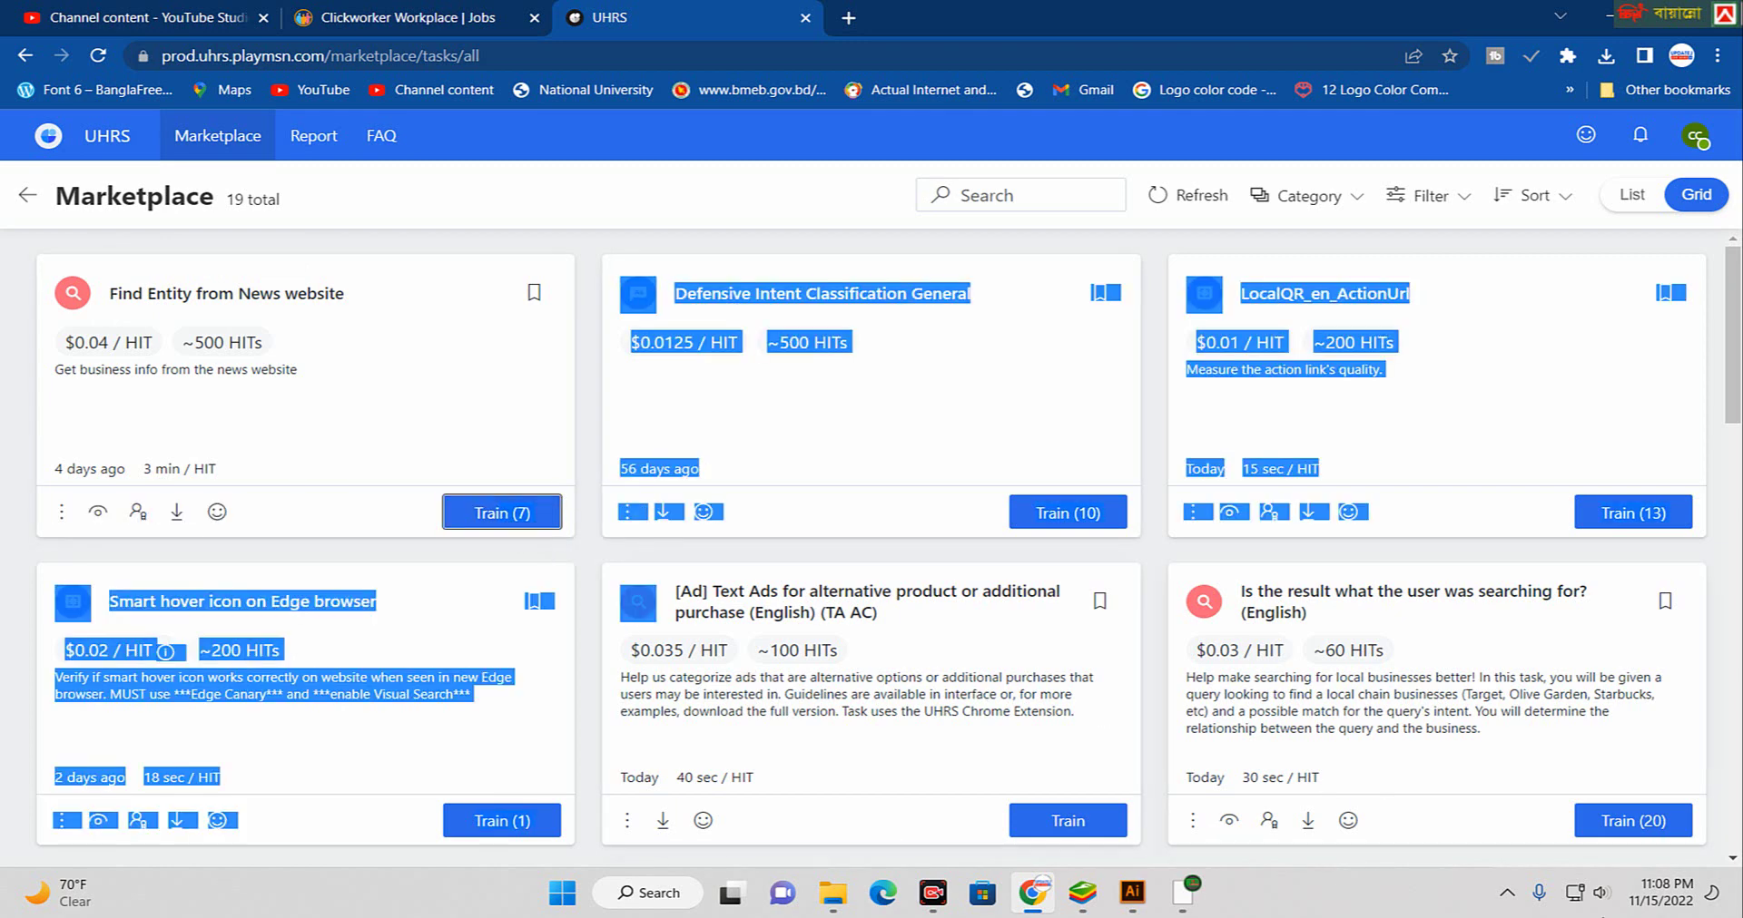
pyautogui.click(551, 380)
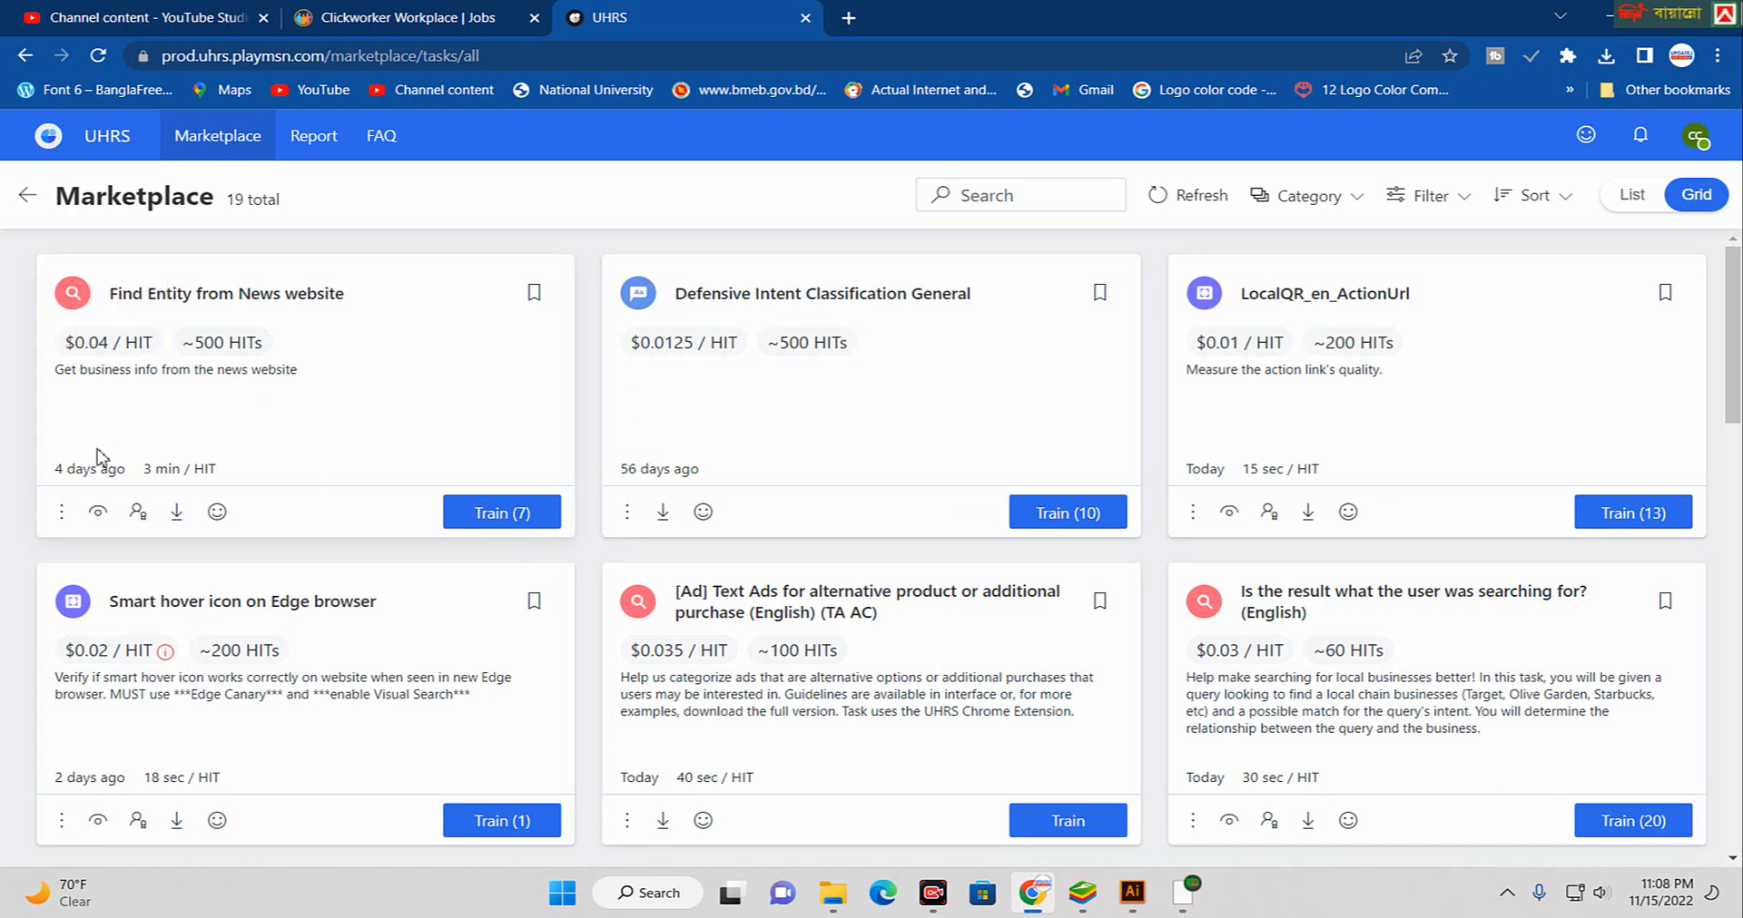
pyautogui.moveTo(145, 473); pyautogui.dragTo(181, 481)
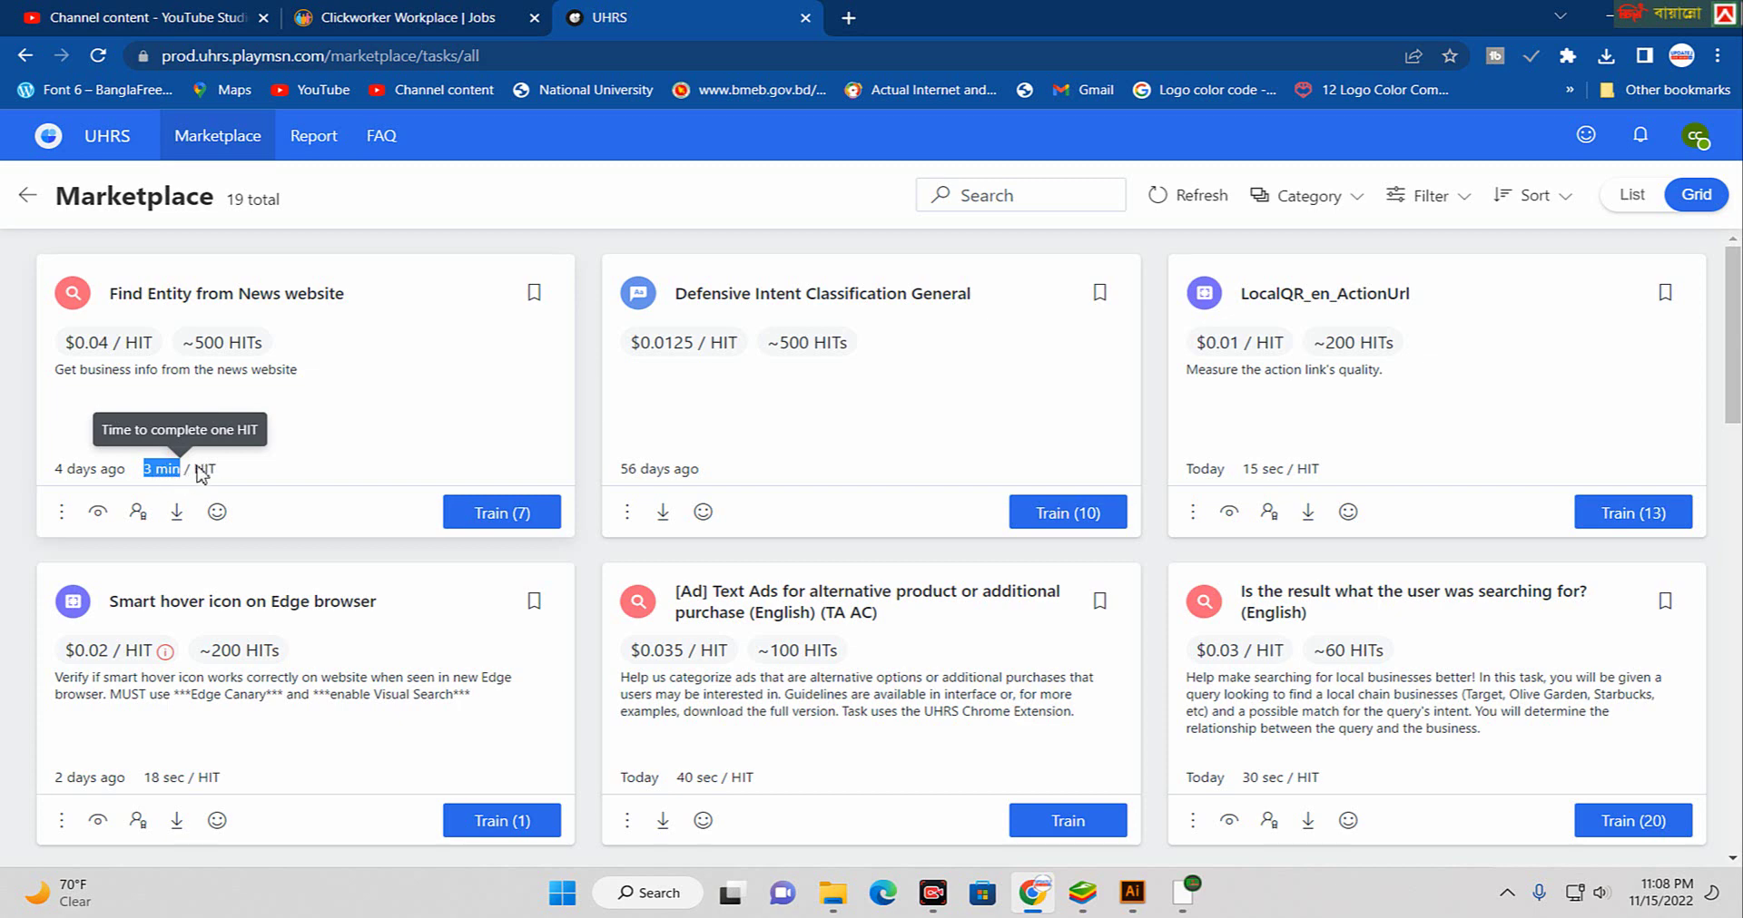
pyautogui.moveTo(194, 343); pyautogui.dragTo(268, 356)
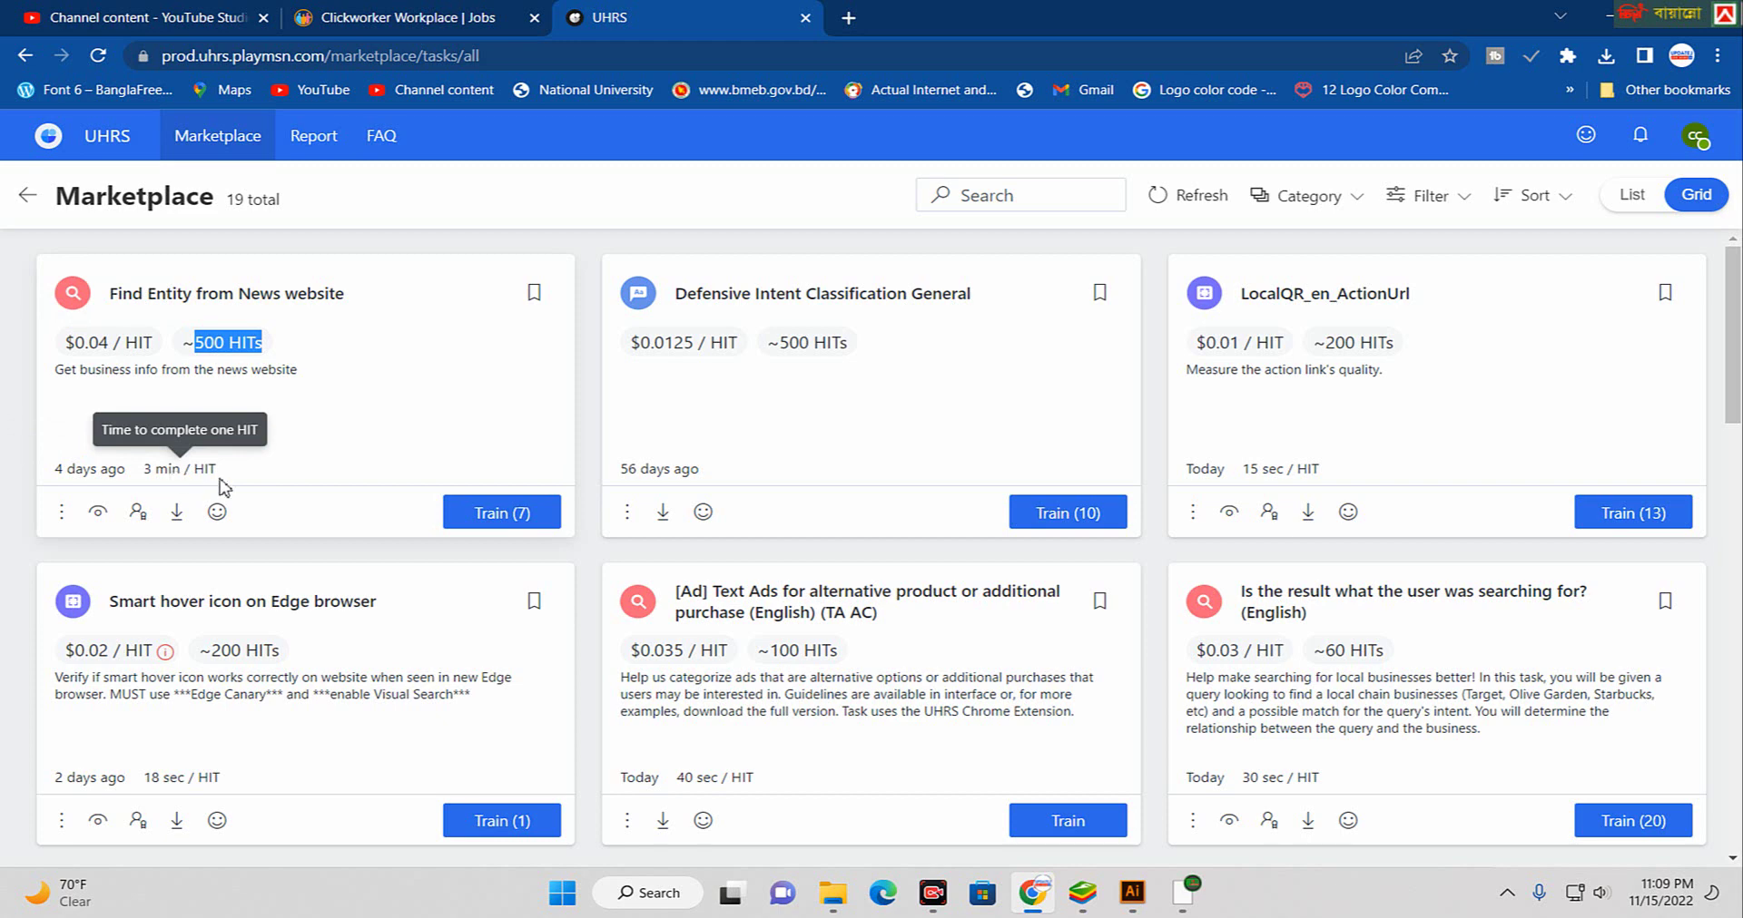
# - Start the training for the Find Entity from News website task and open its linked news story
pyautogui.click(508, 513)
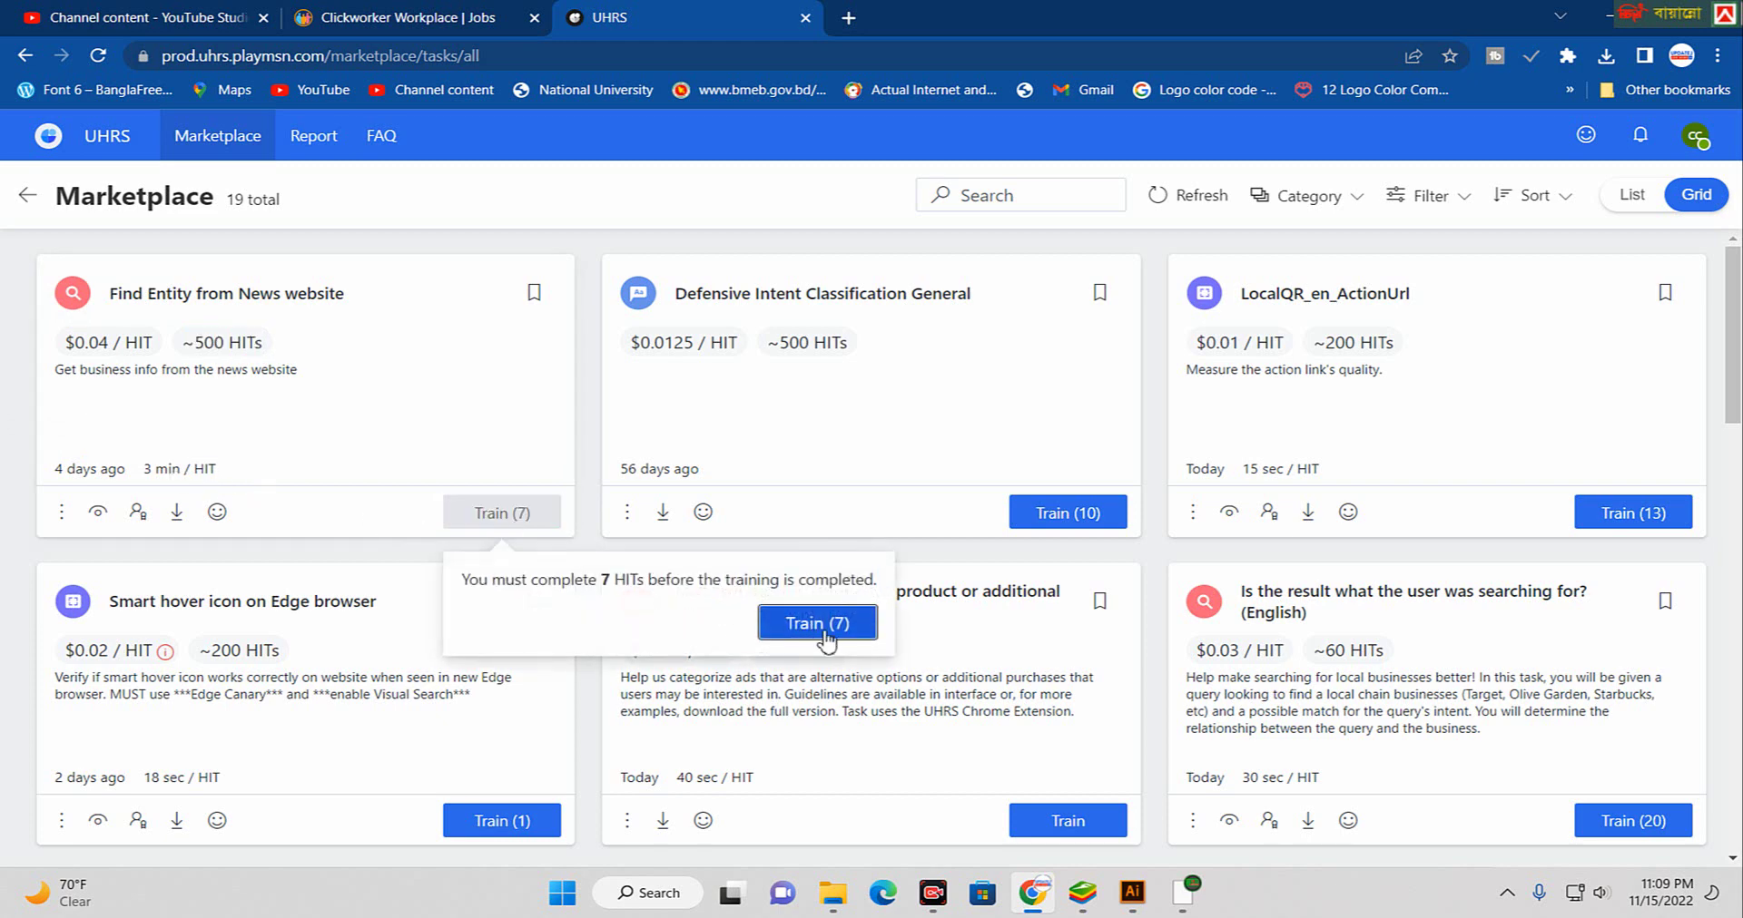
pyautogui.click(821, 626)
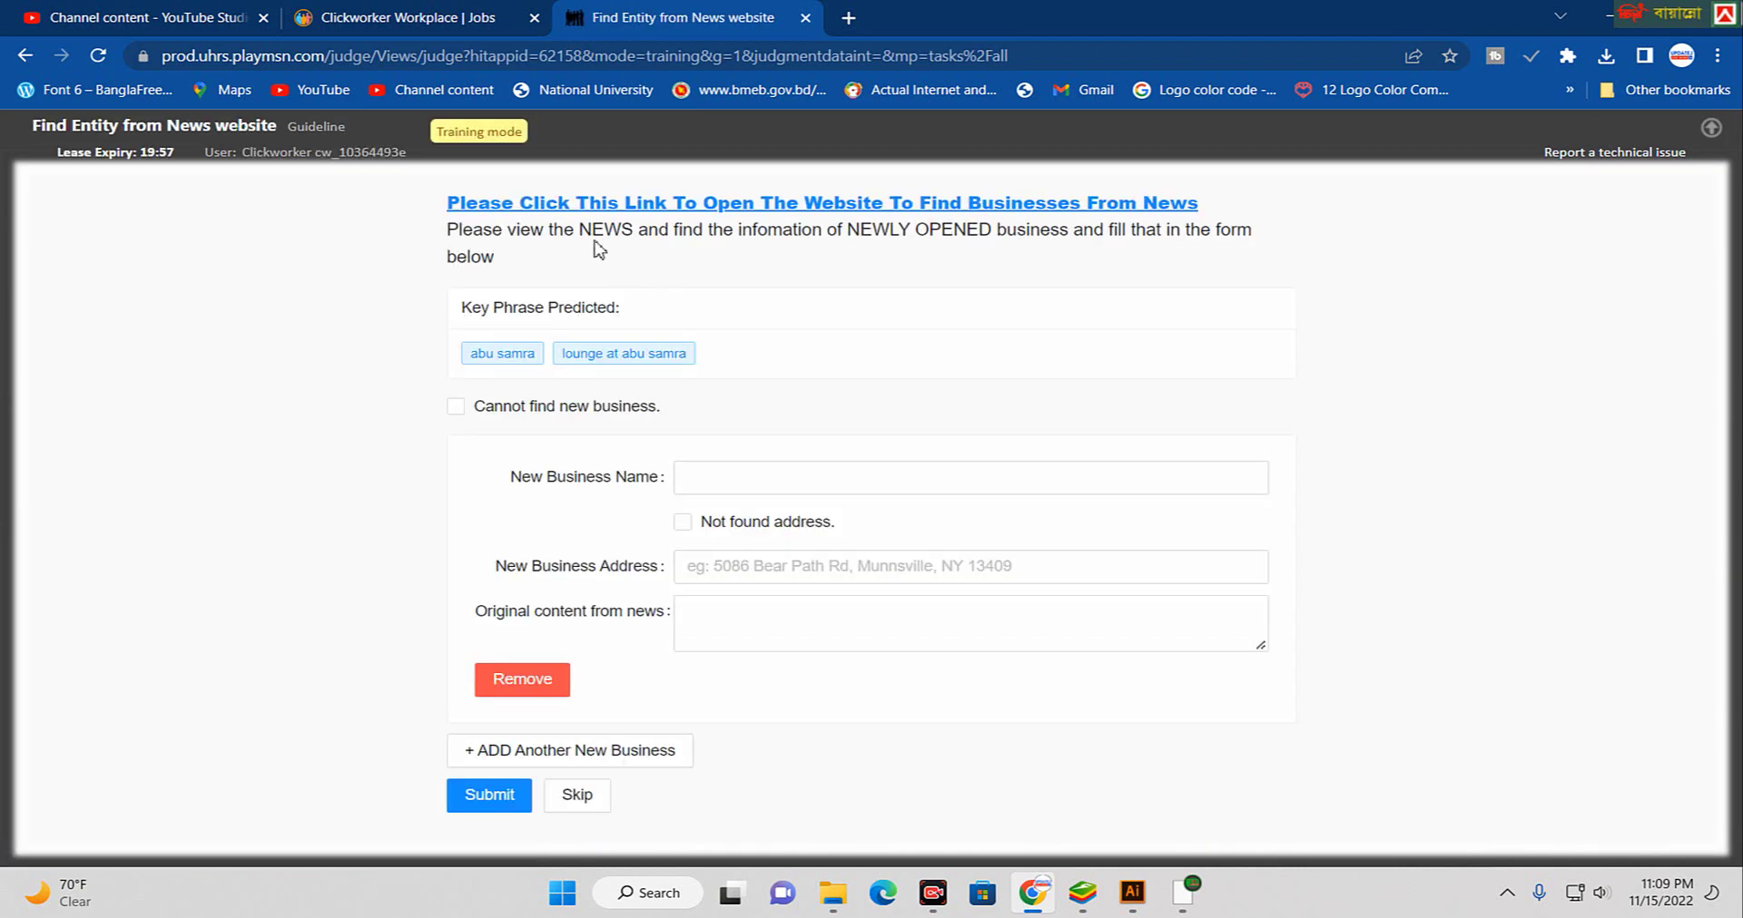
pyautogui.click(542, 211)
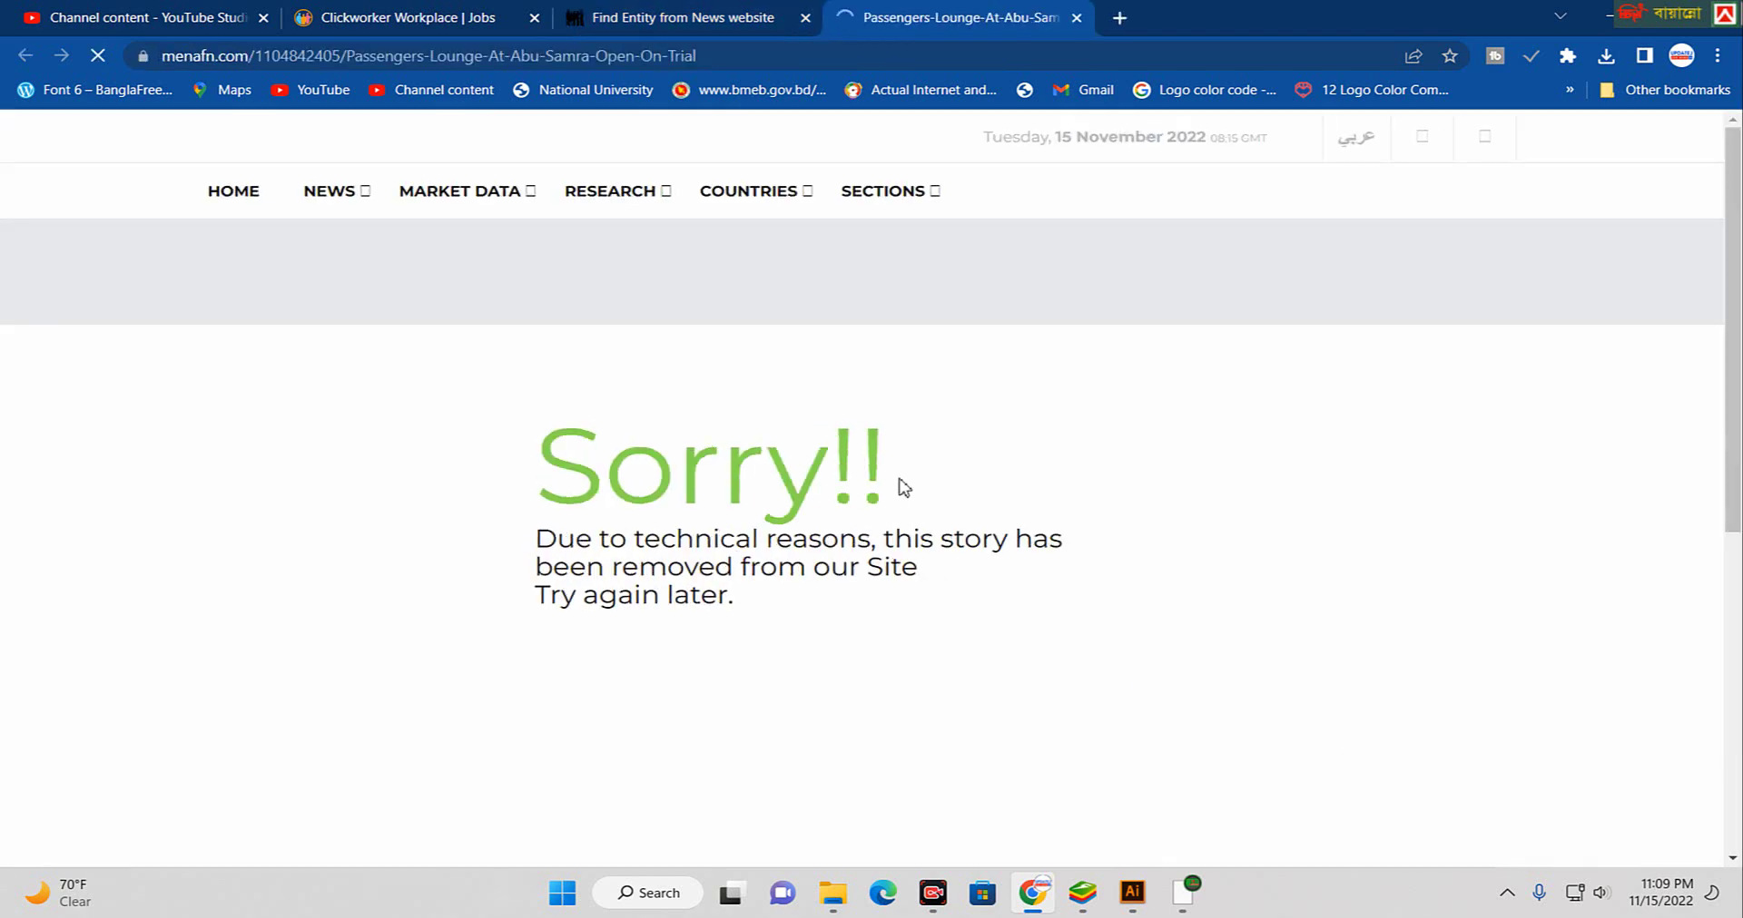
# - Check the linked Abu Samra lounge story for a newly opened business, reopening it from the training form
pyautogui.scroll(-5, 827, 397)
pyautogui.scroll(5, 827, 396)
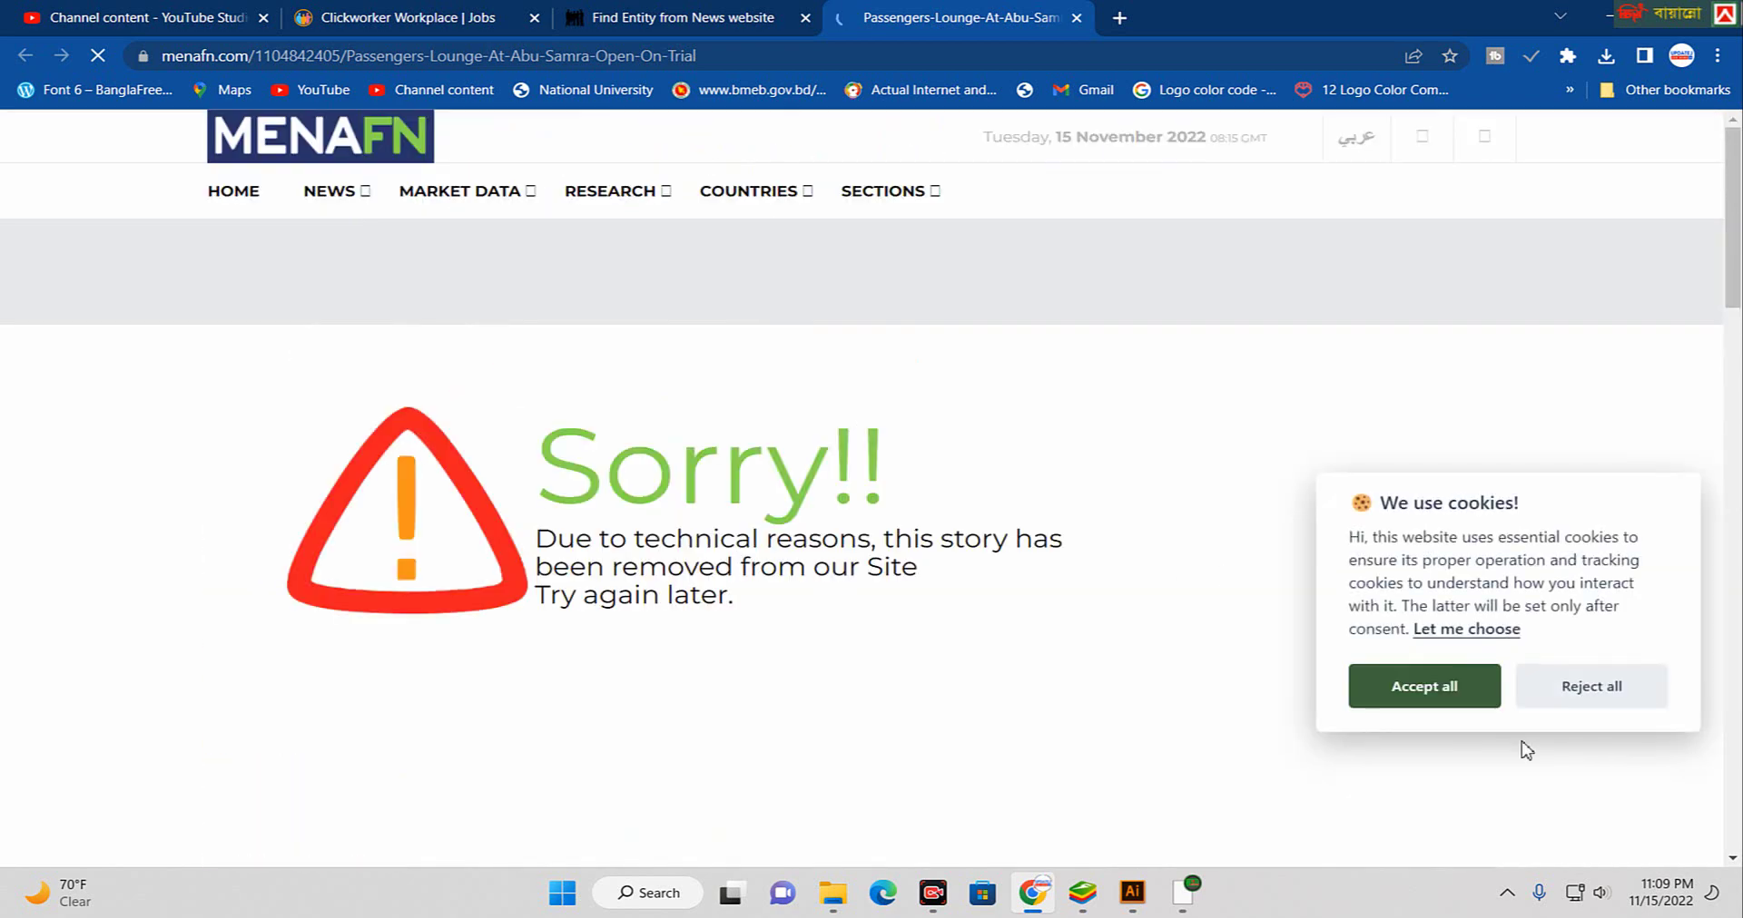
pyautogui.hotkey('ctrl', 'shift', 'Tab')
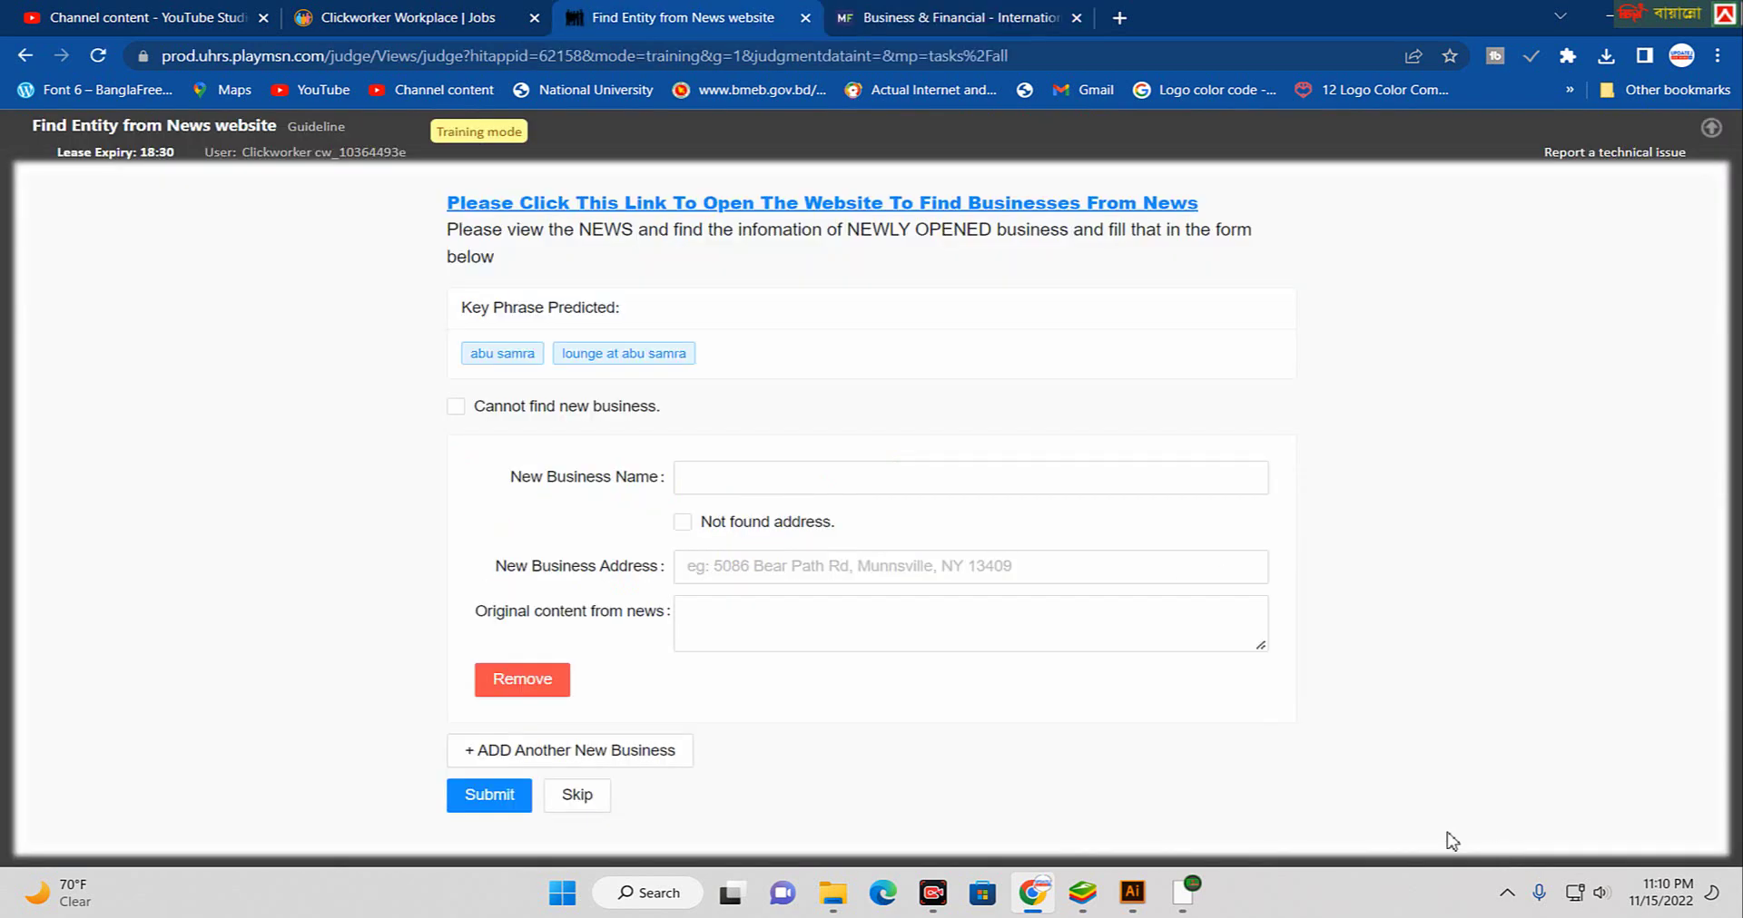
pyautogui.click(485, 204)
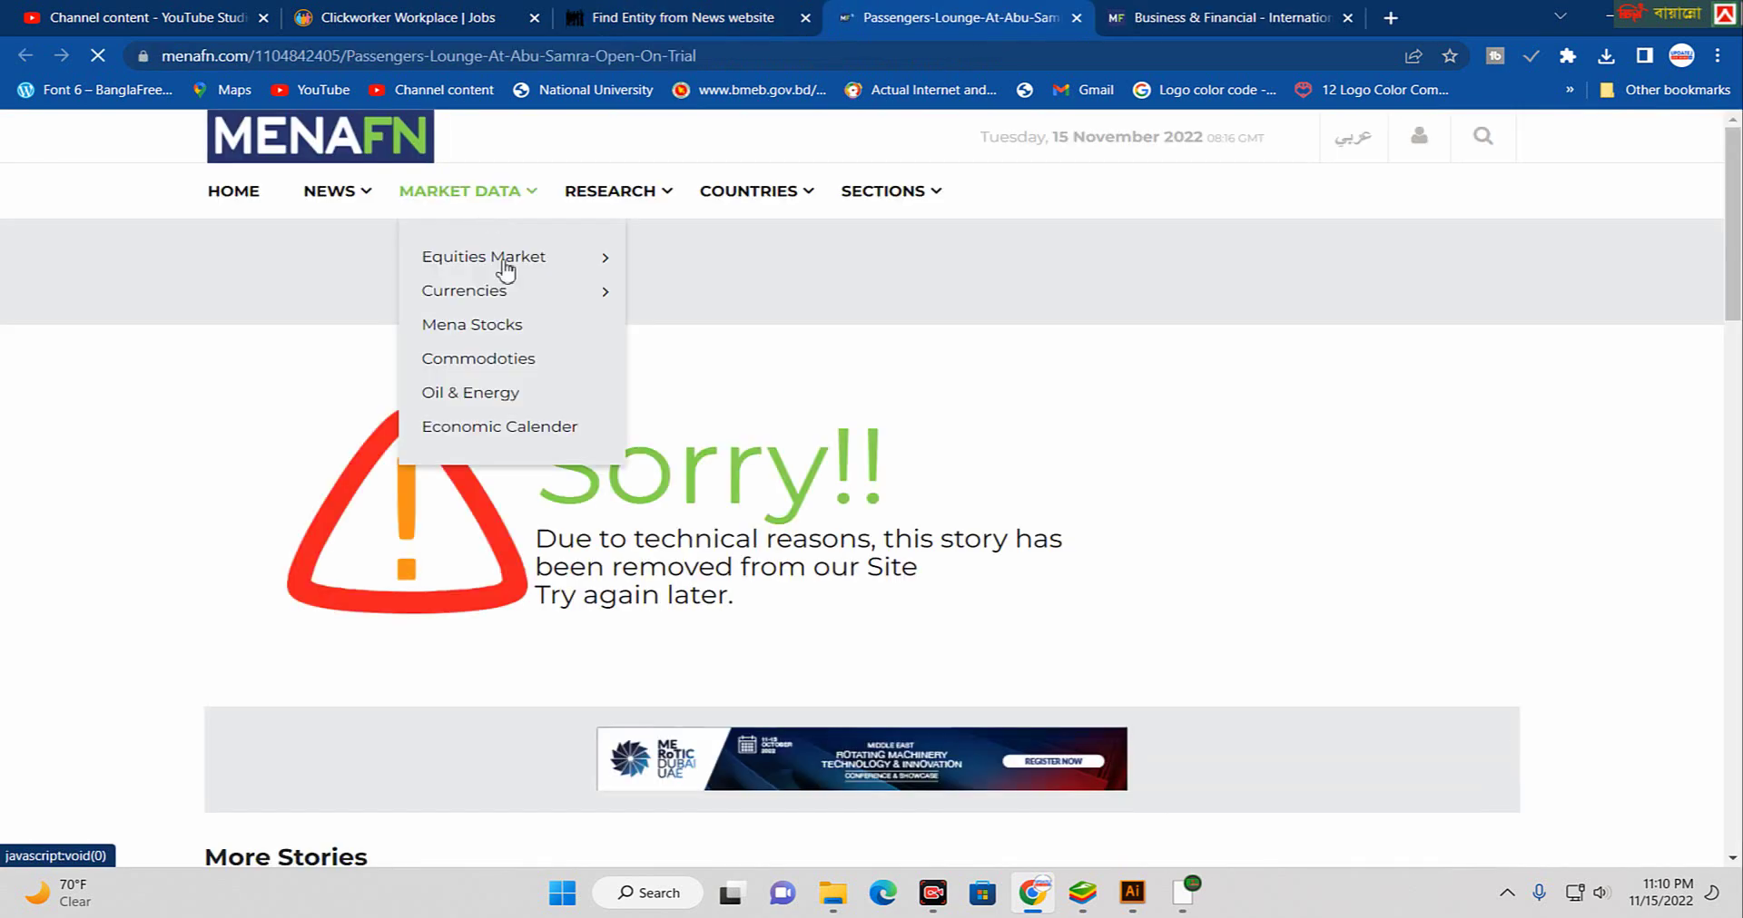
pyautogui.scroll(-2, 619, 488)
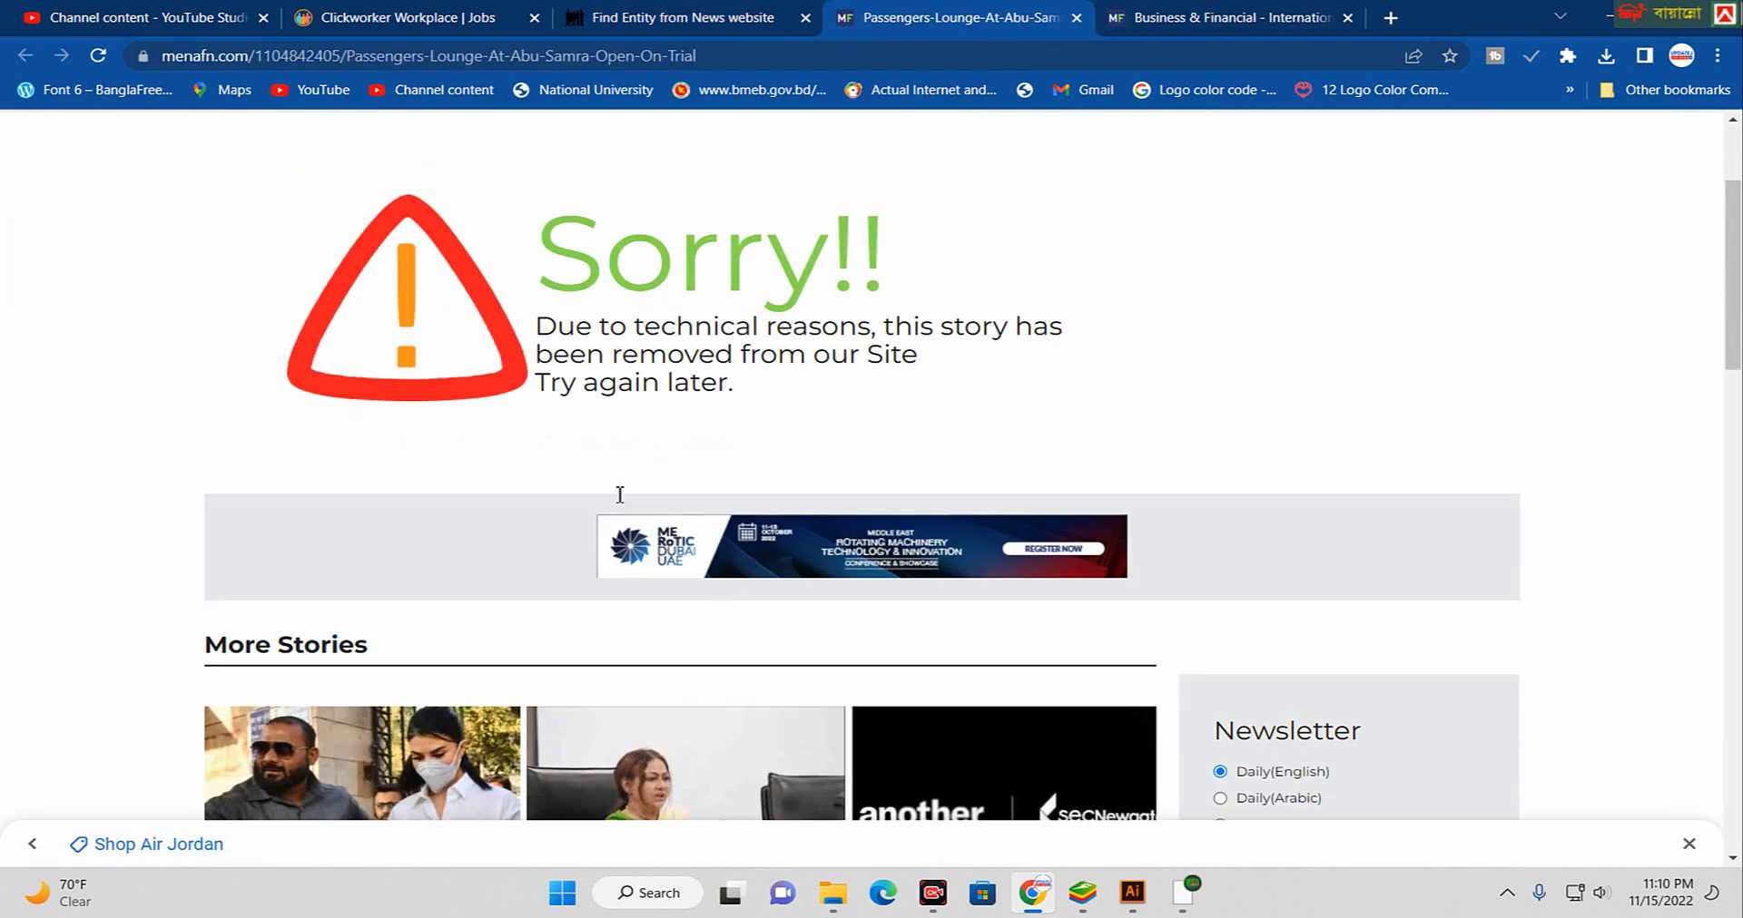
pyautogui.scroll(-3, 619, 482)
pyautogui.scroll(4, 619, 482)
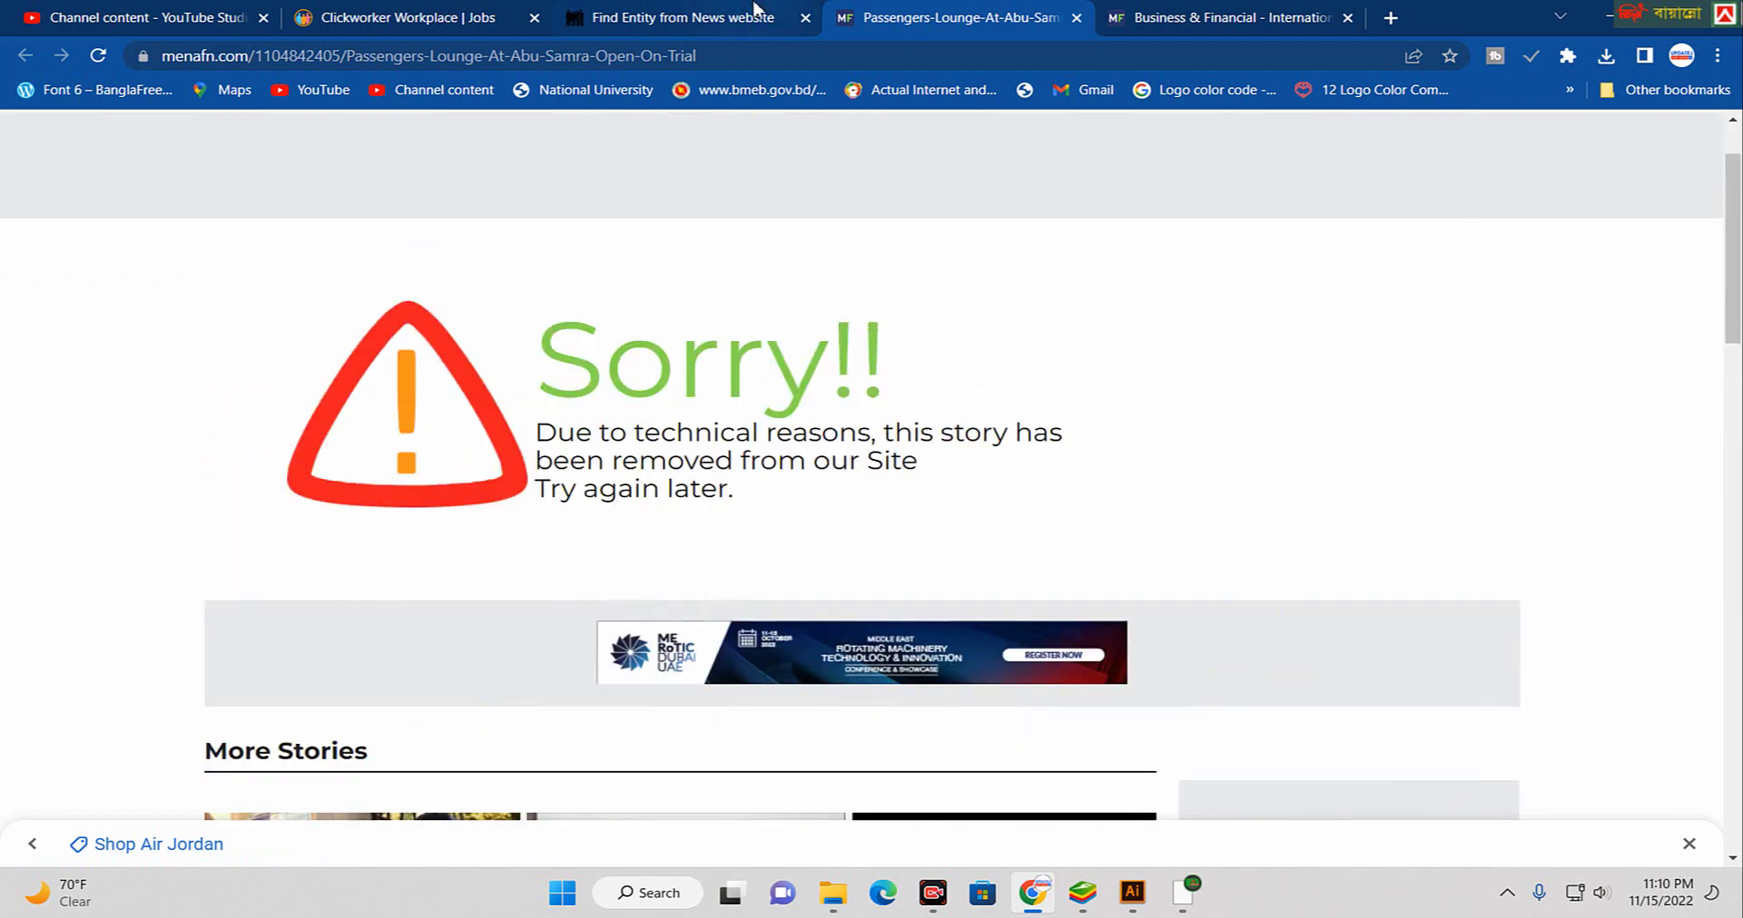
# - Mark the training HIT as Cannot find new business with the reason News page cannot open
pyautogui.click(756, 11)
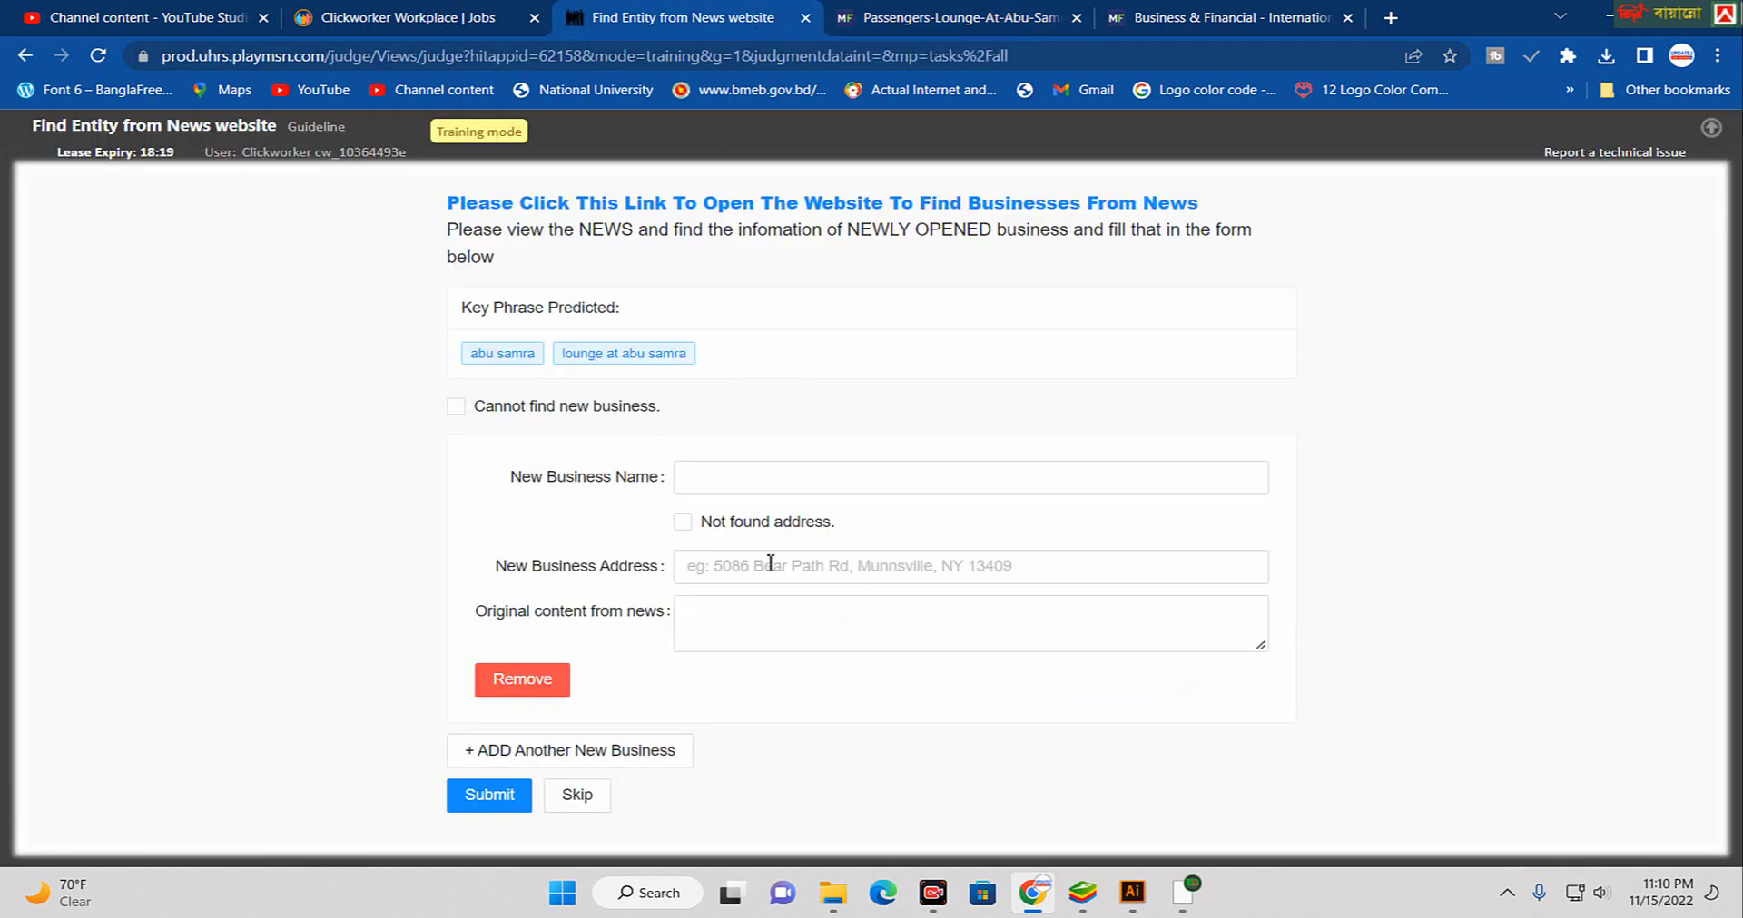
pyautogui.click(683, 524)
pyautogui.click(682, 523)
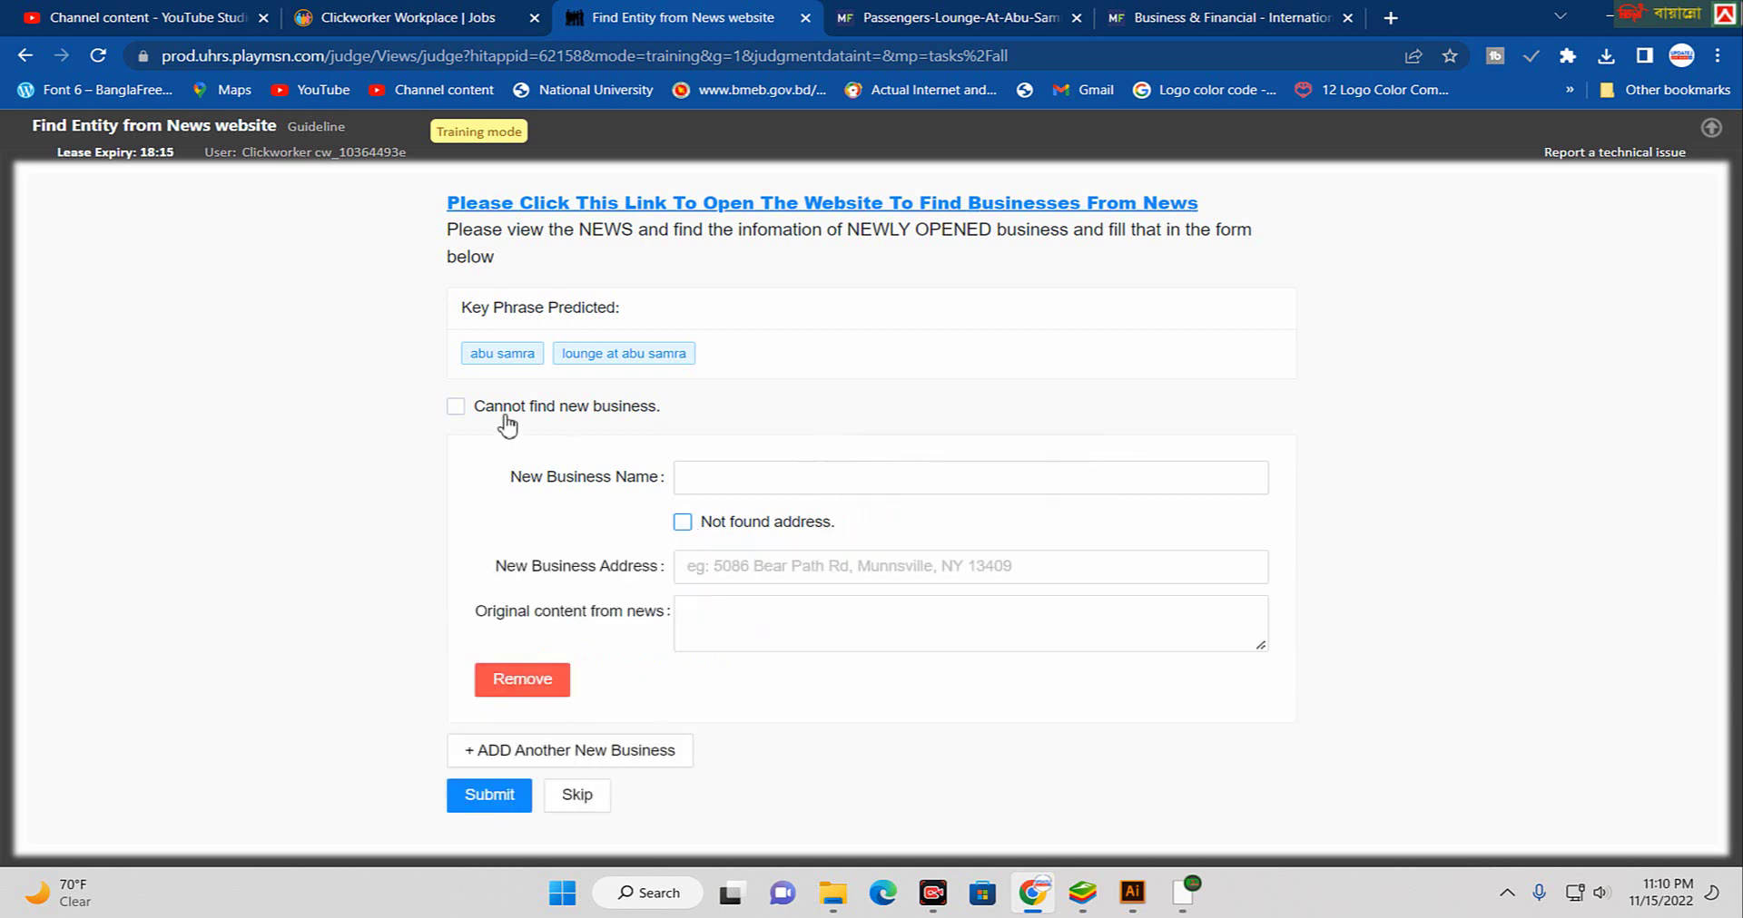
pyautogui.click(456, 408)
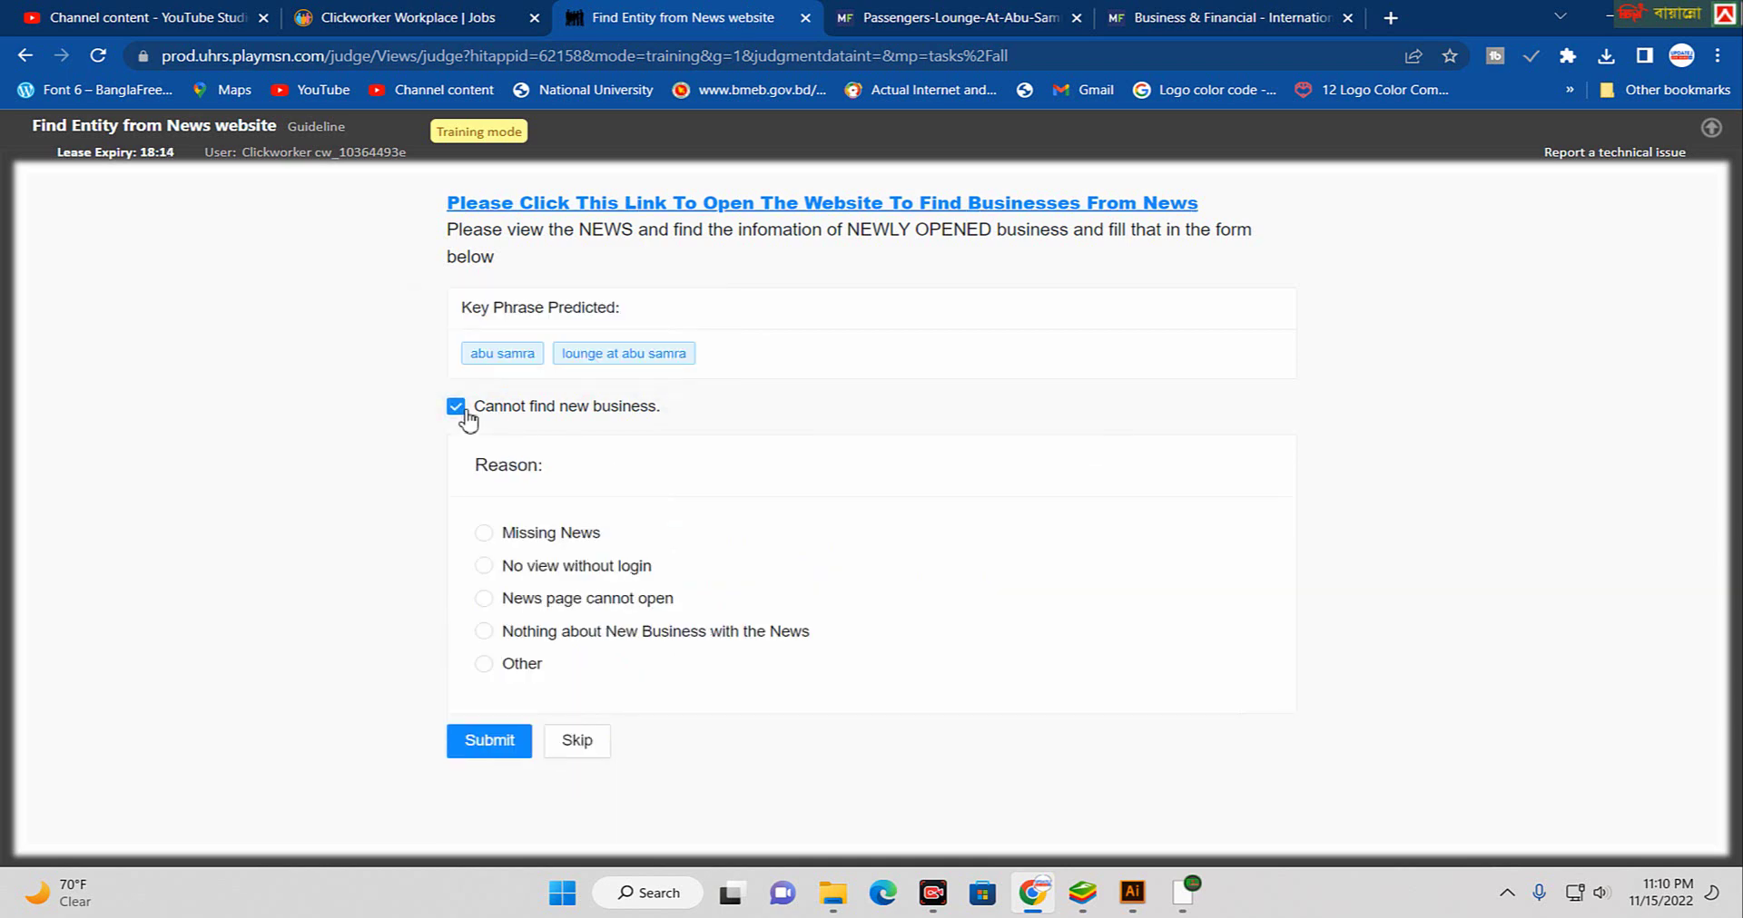
pyautogui.click(496, 606)
# - Recheck the Abu Samra news page, then submit the Cannot find new business answer and close the feedback
pyautogui.click(920, 17)
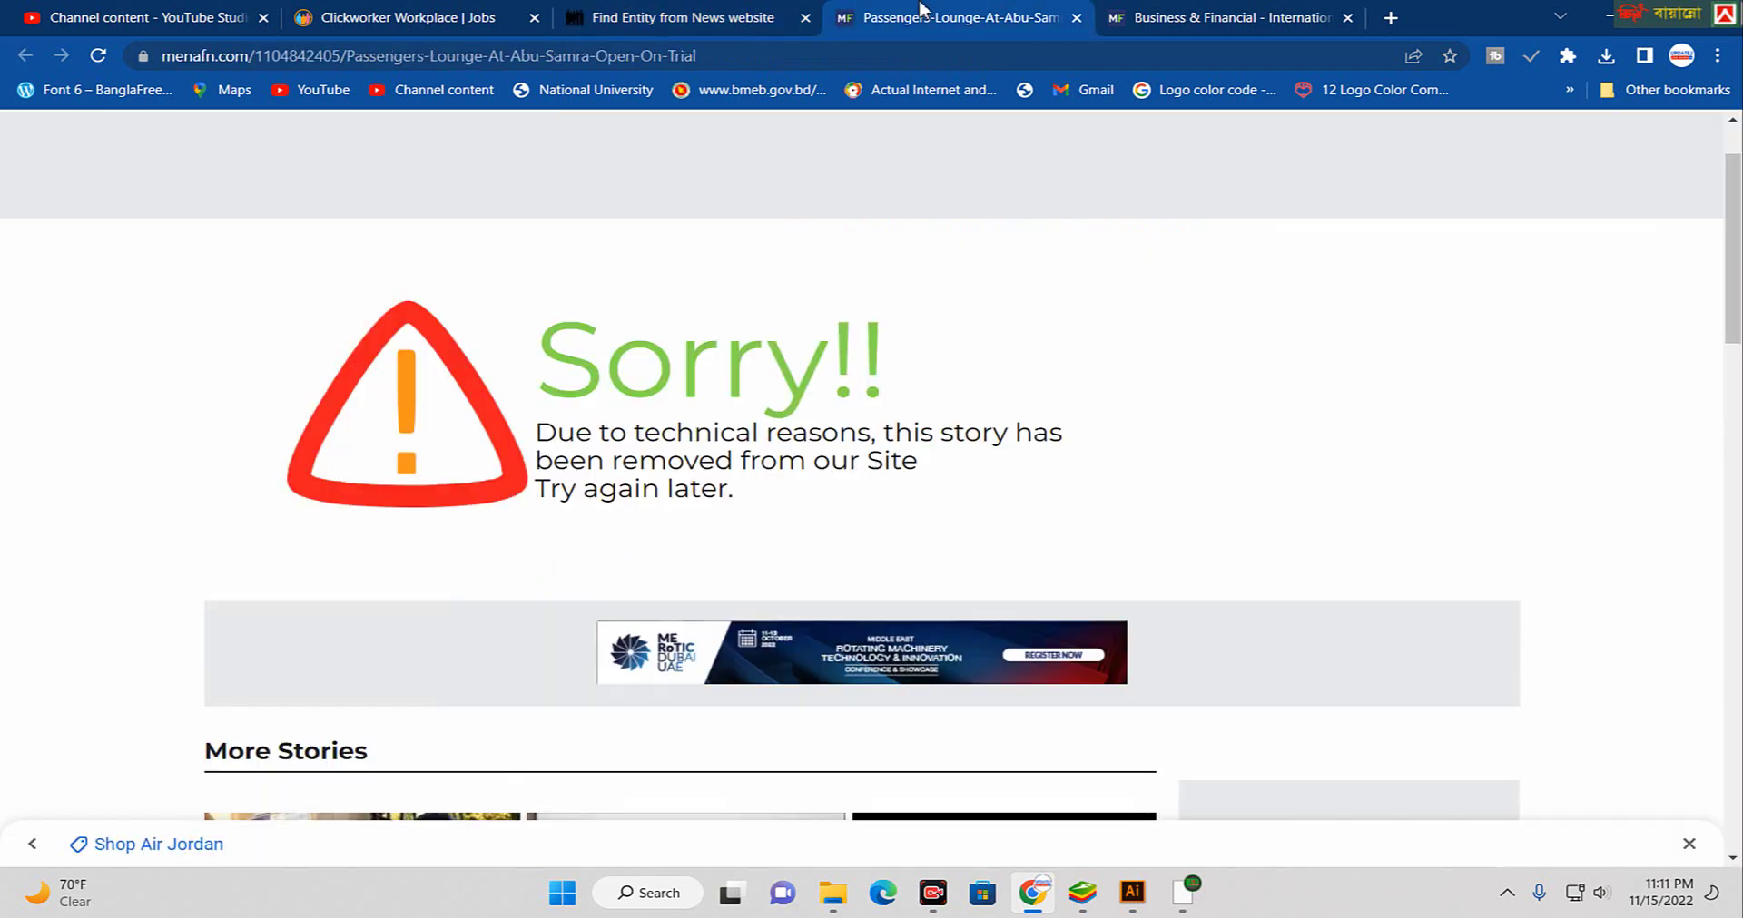
pyautogui.click(646, 23)
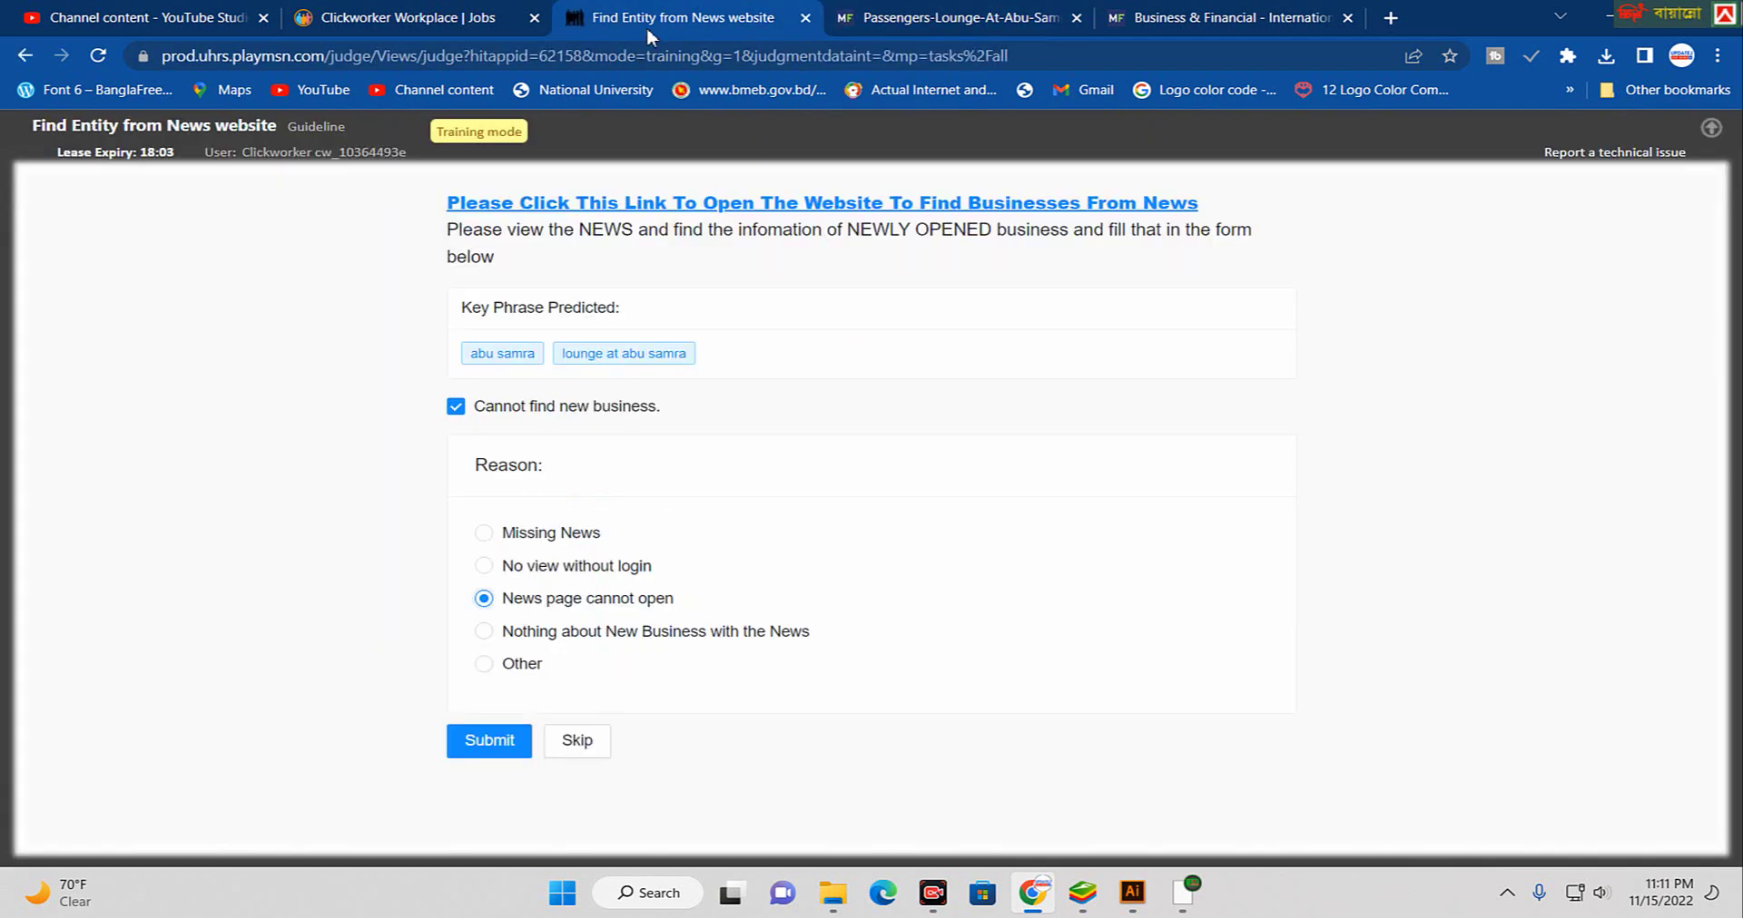
pyautogui.click(456, 407)
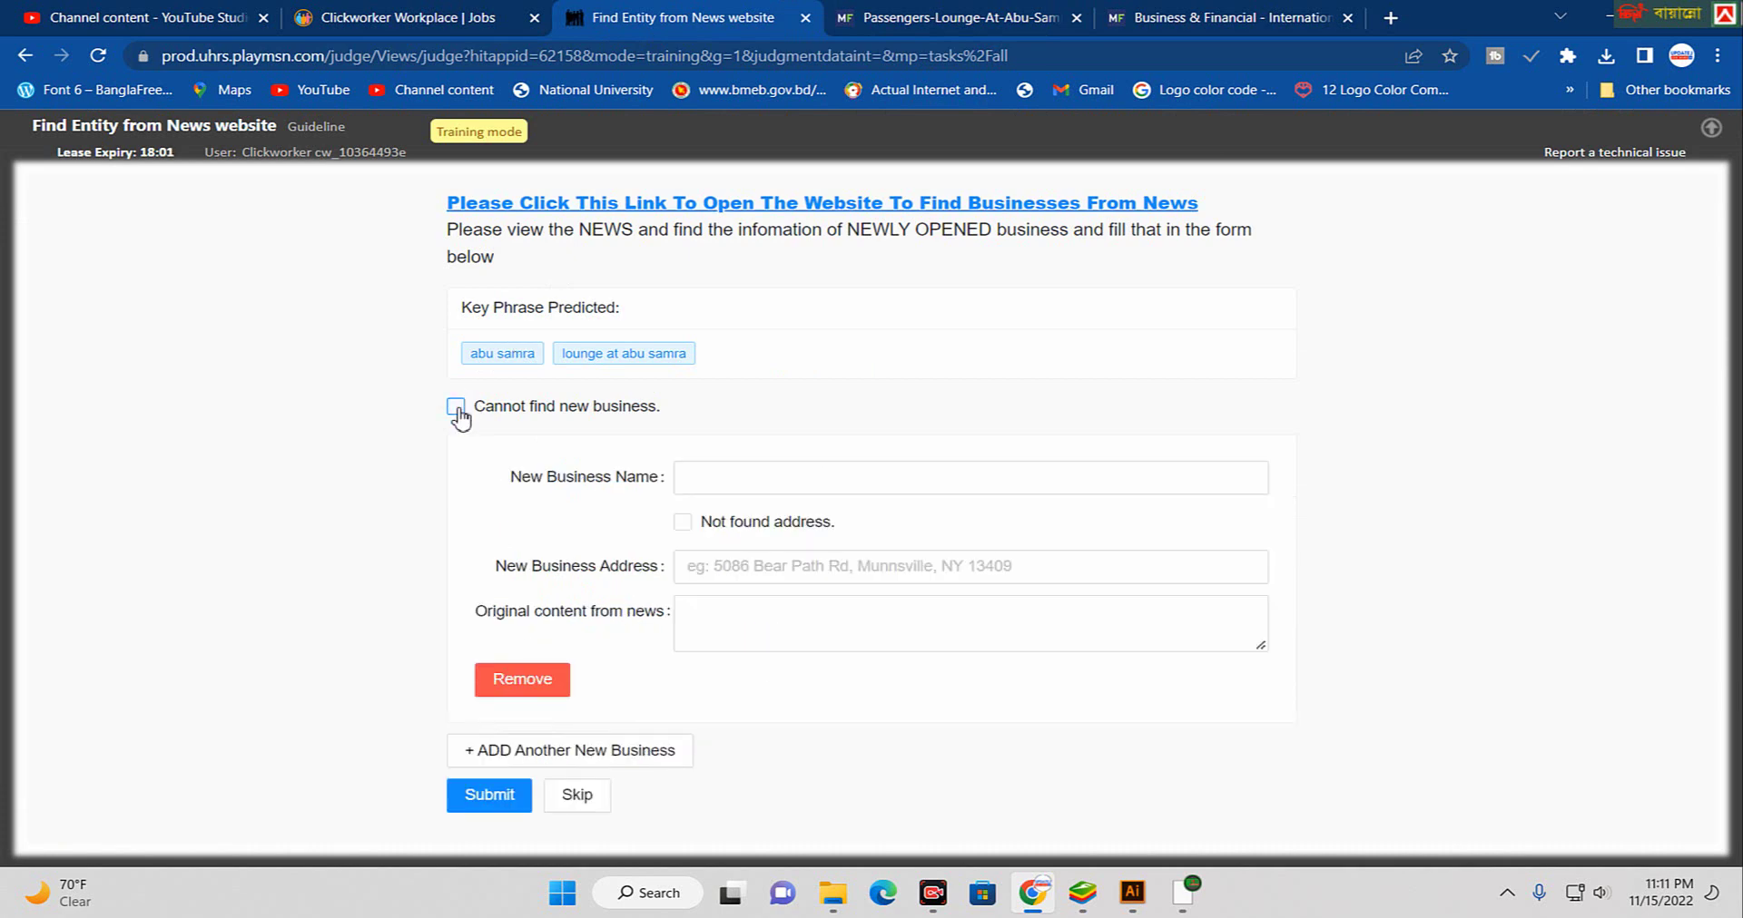
pyautogui.click(457, 408)
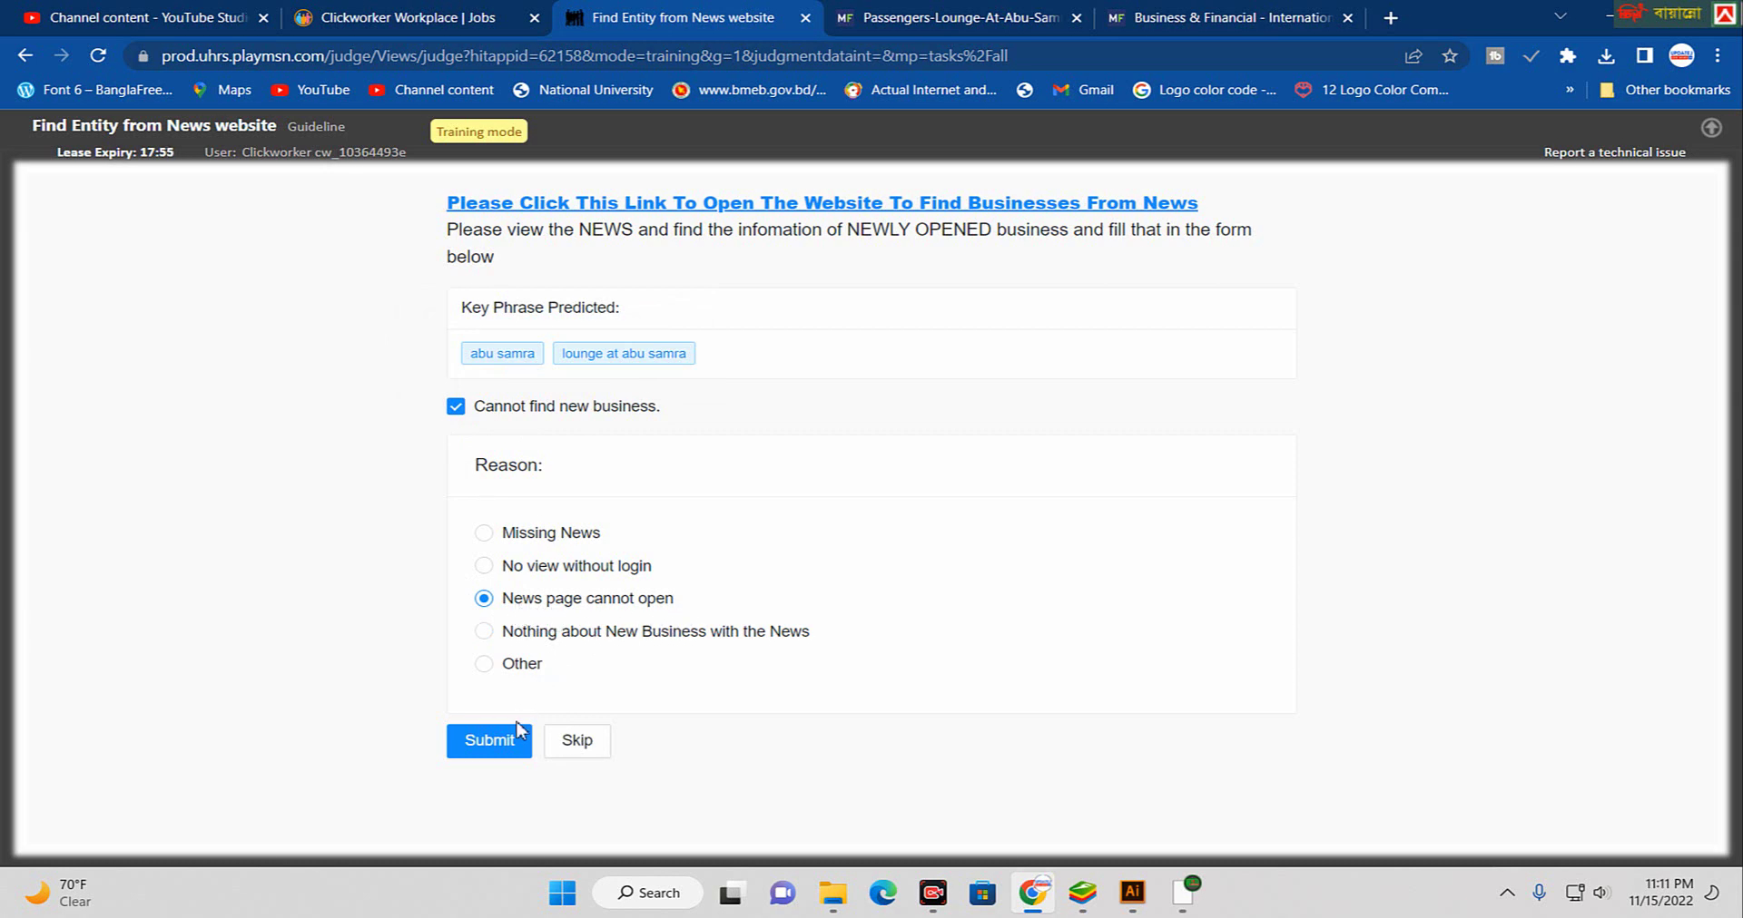
pyautogui.click(495, 742)
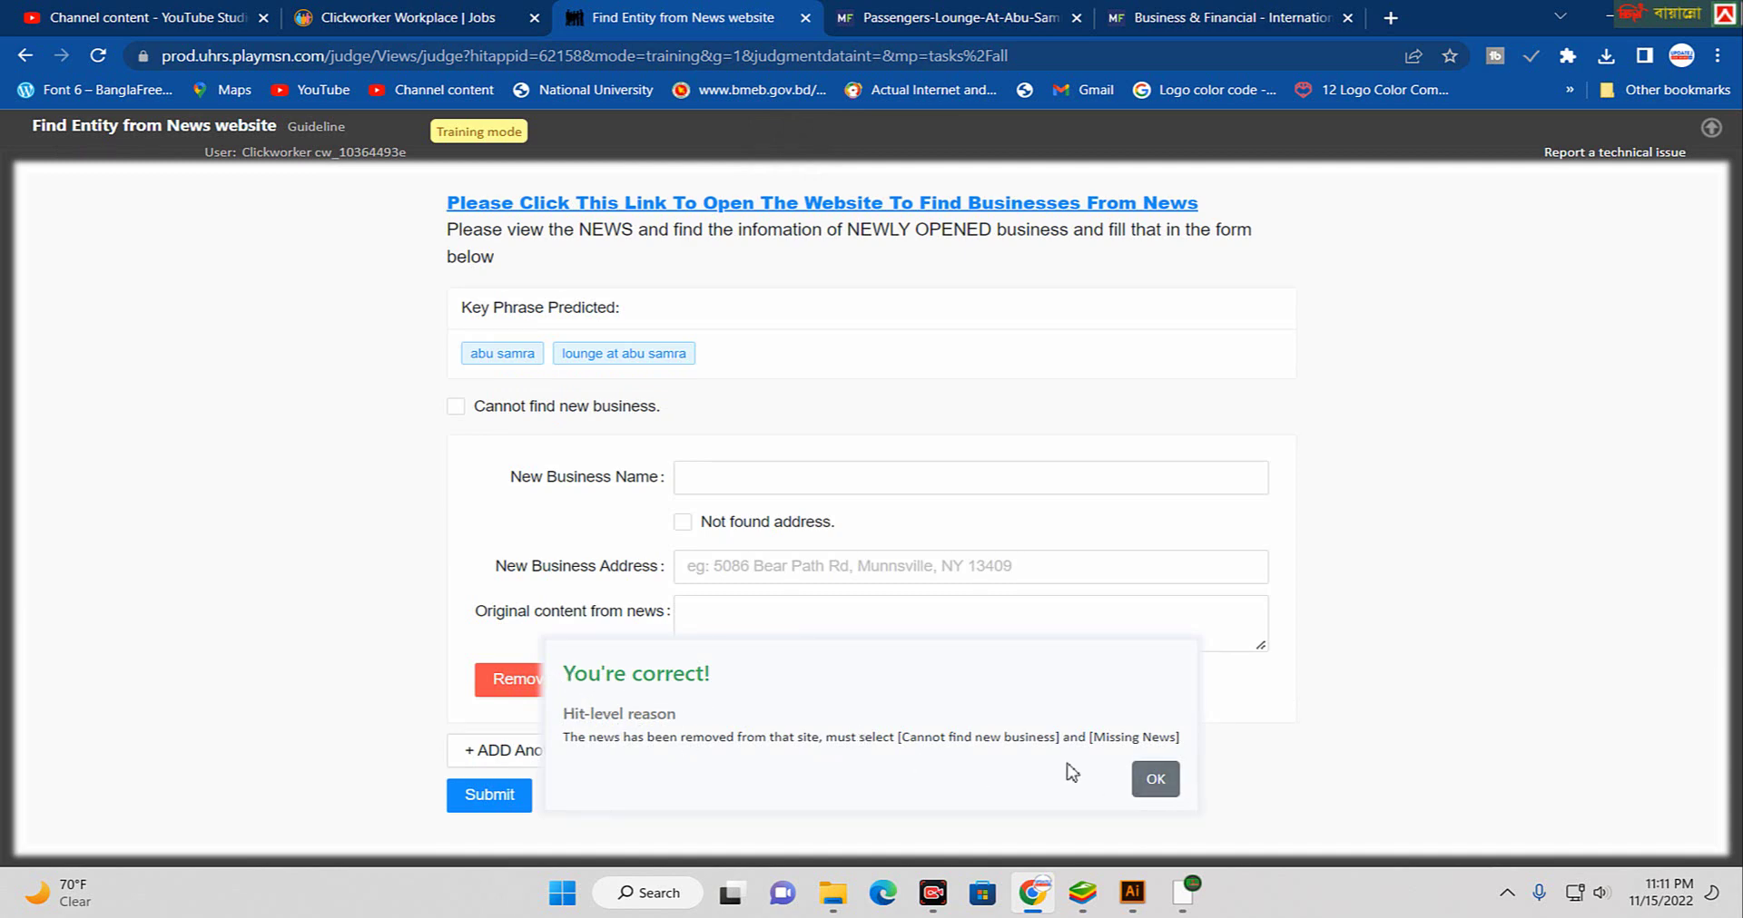
pyautogui.click(1156, 781)
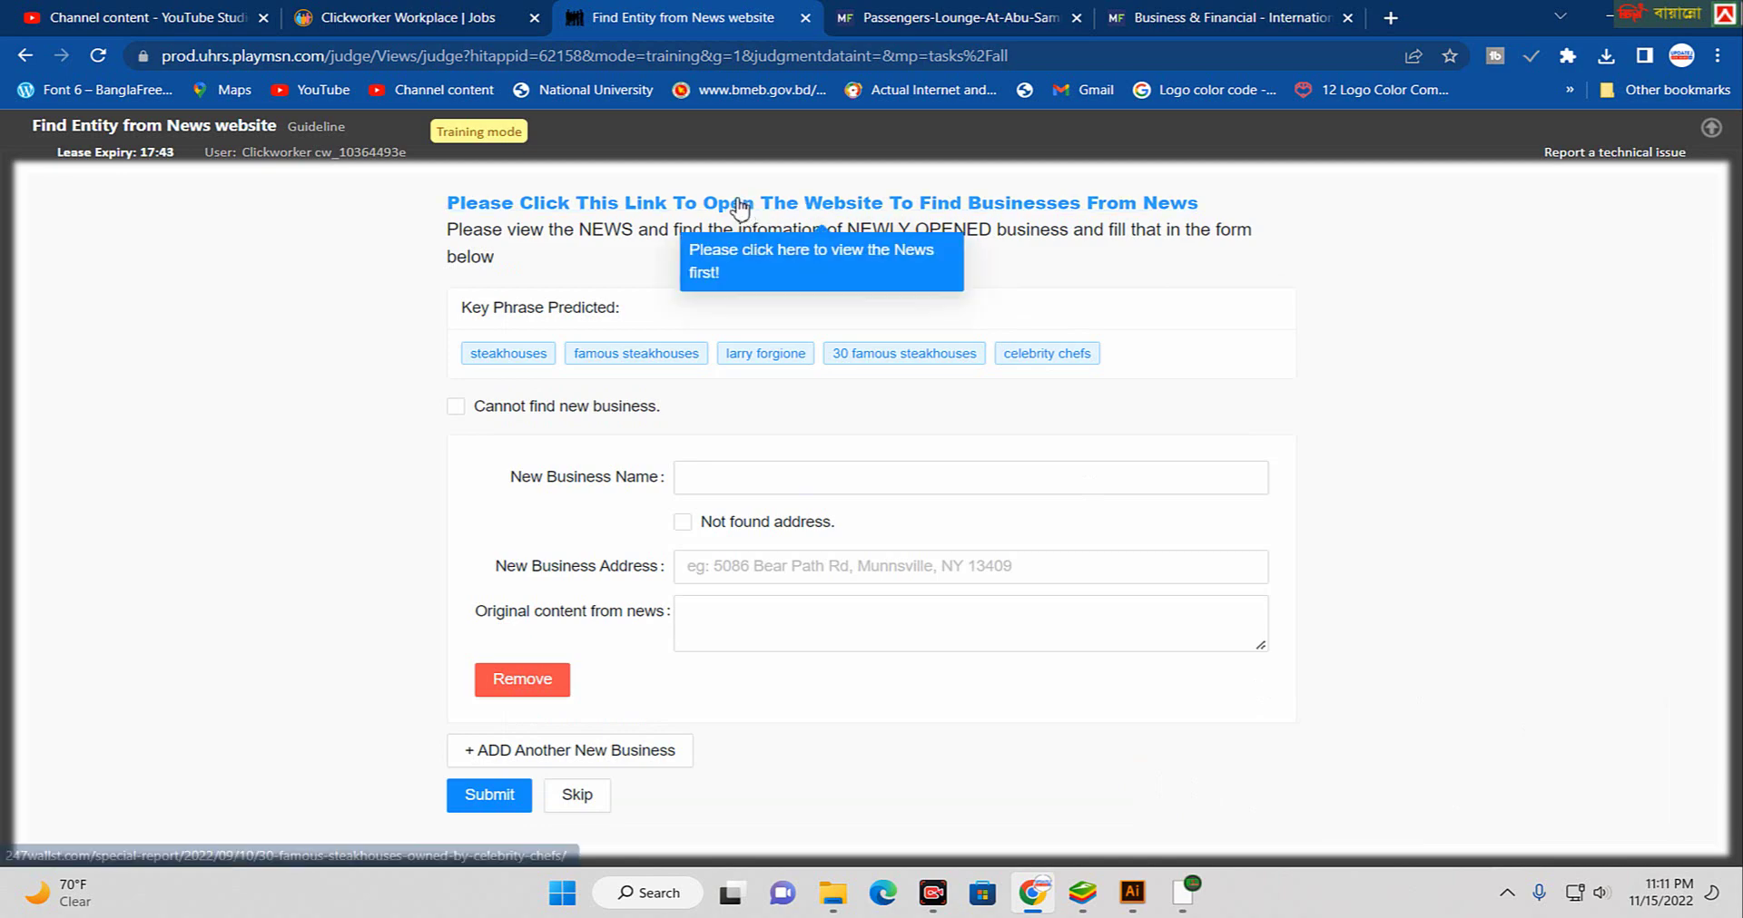
# - Open the linked news for the following training HITs and skim the article on Curaleaf's Pennsylvania dispensaries
pyautogui.click(799, 204)
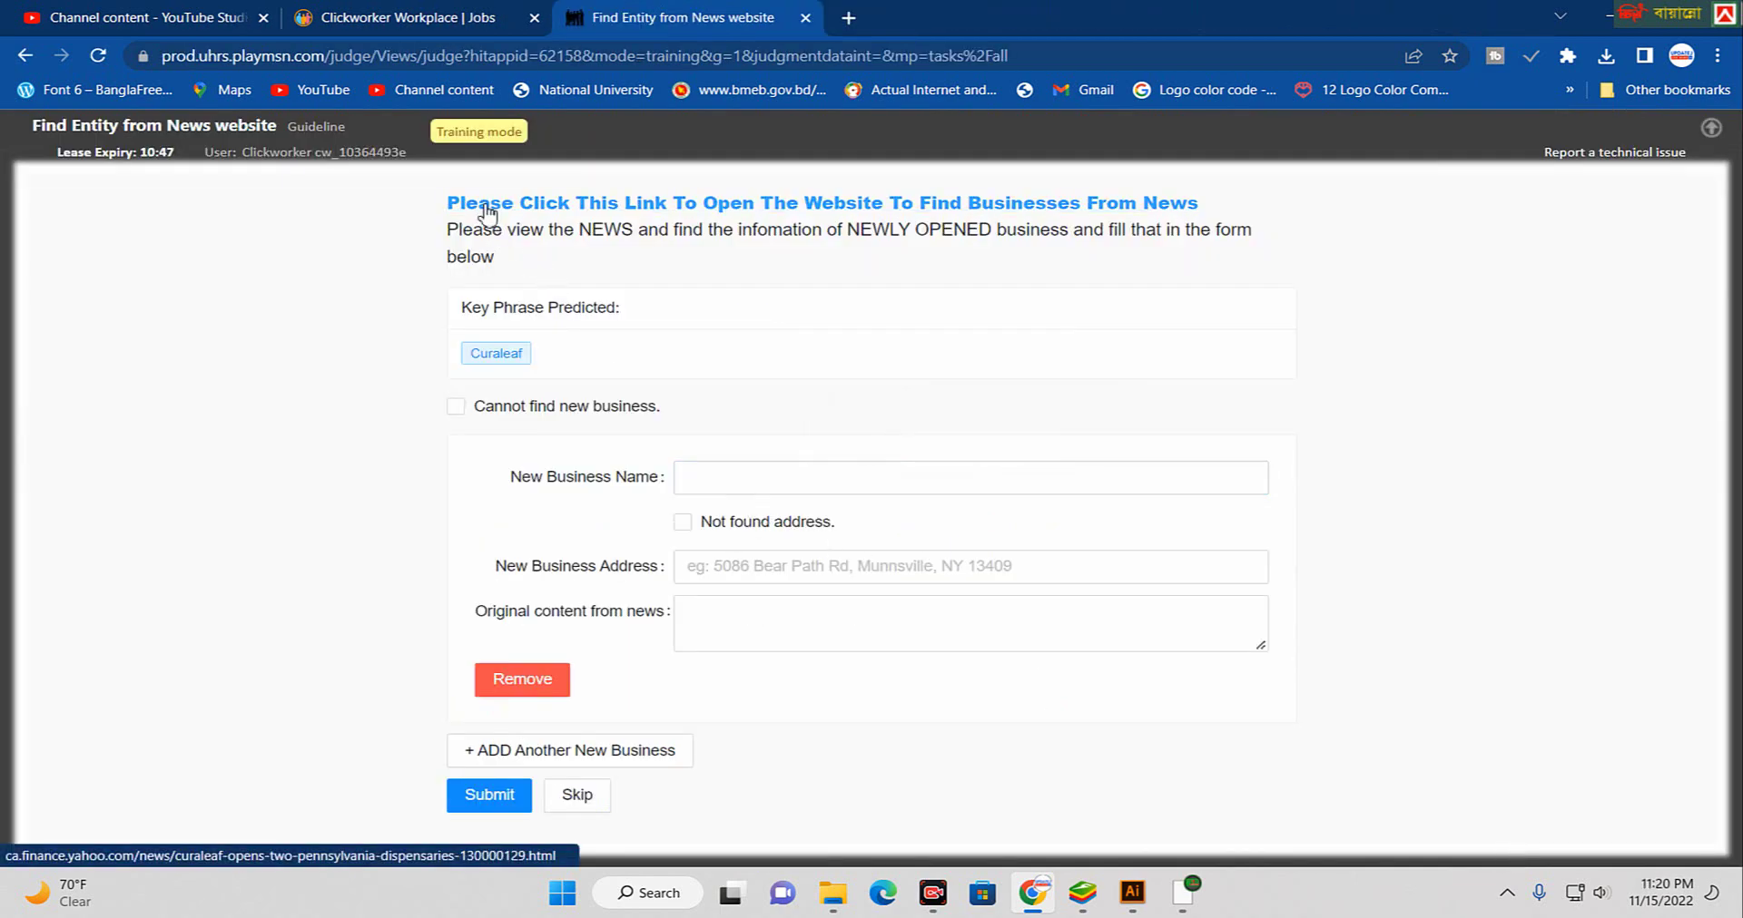
pyautogui.click(486, 208)
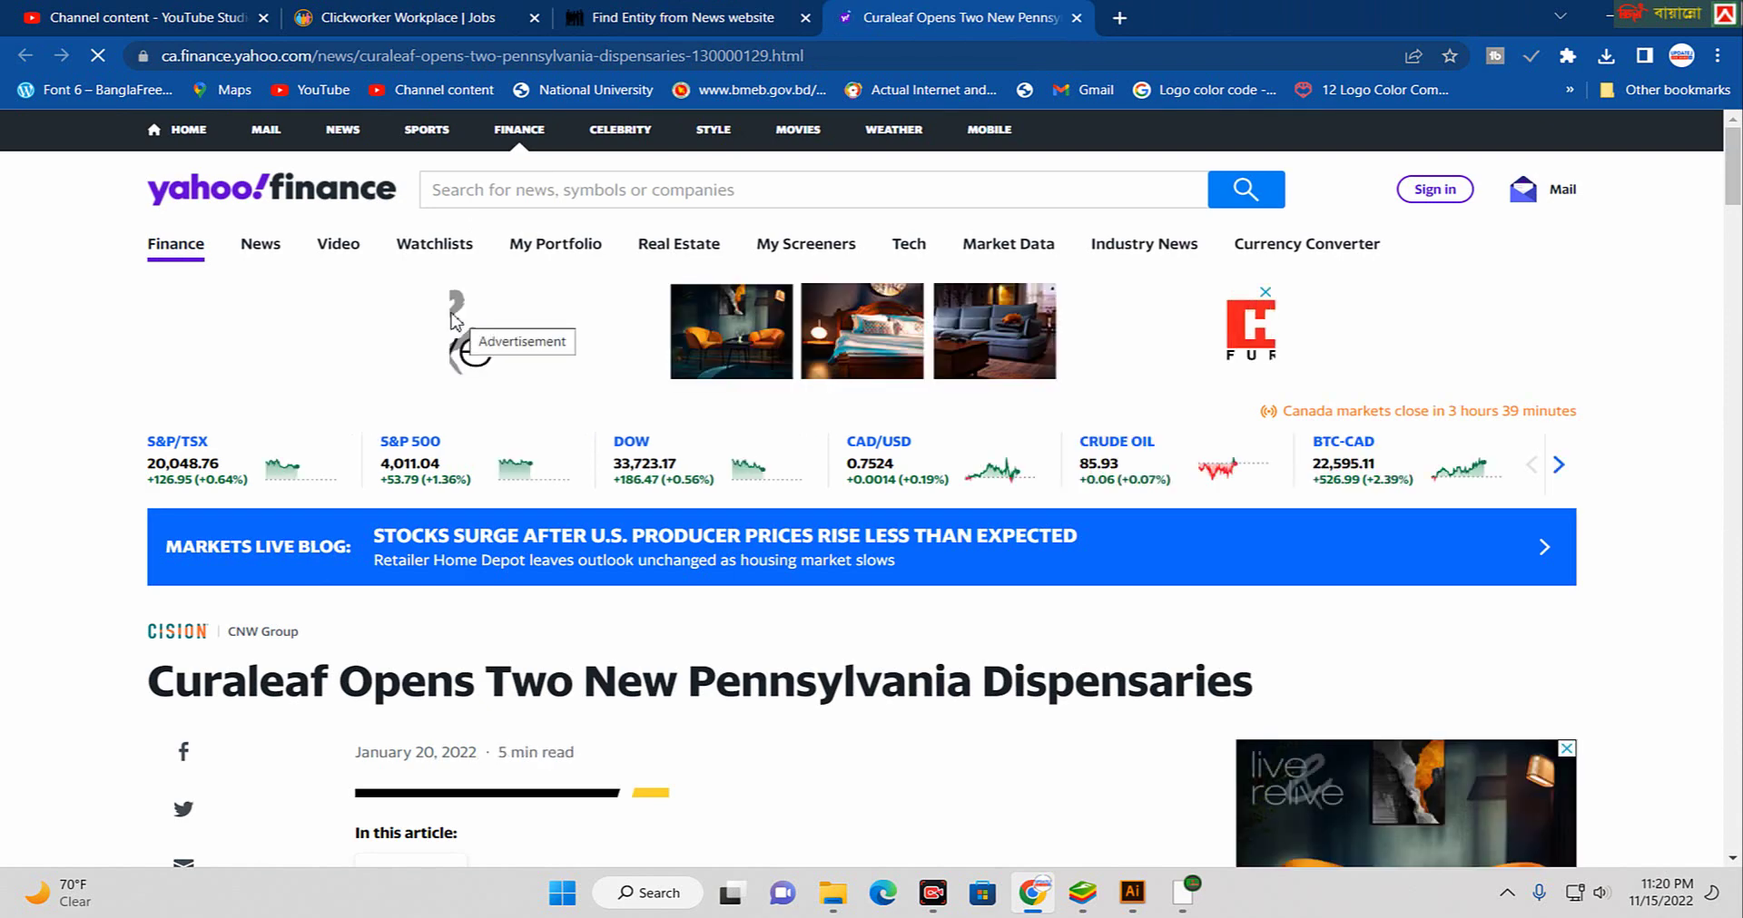
pyautogui.scroll(-2, 177, 632)
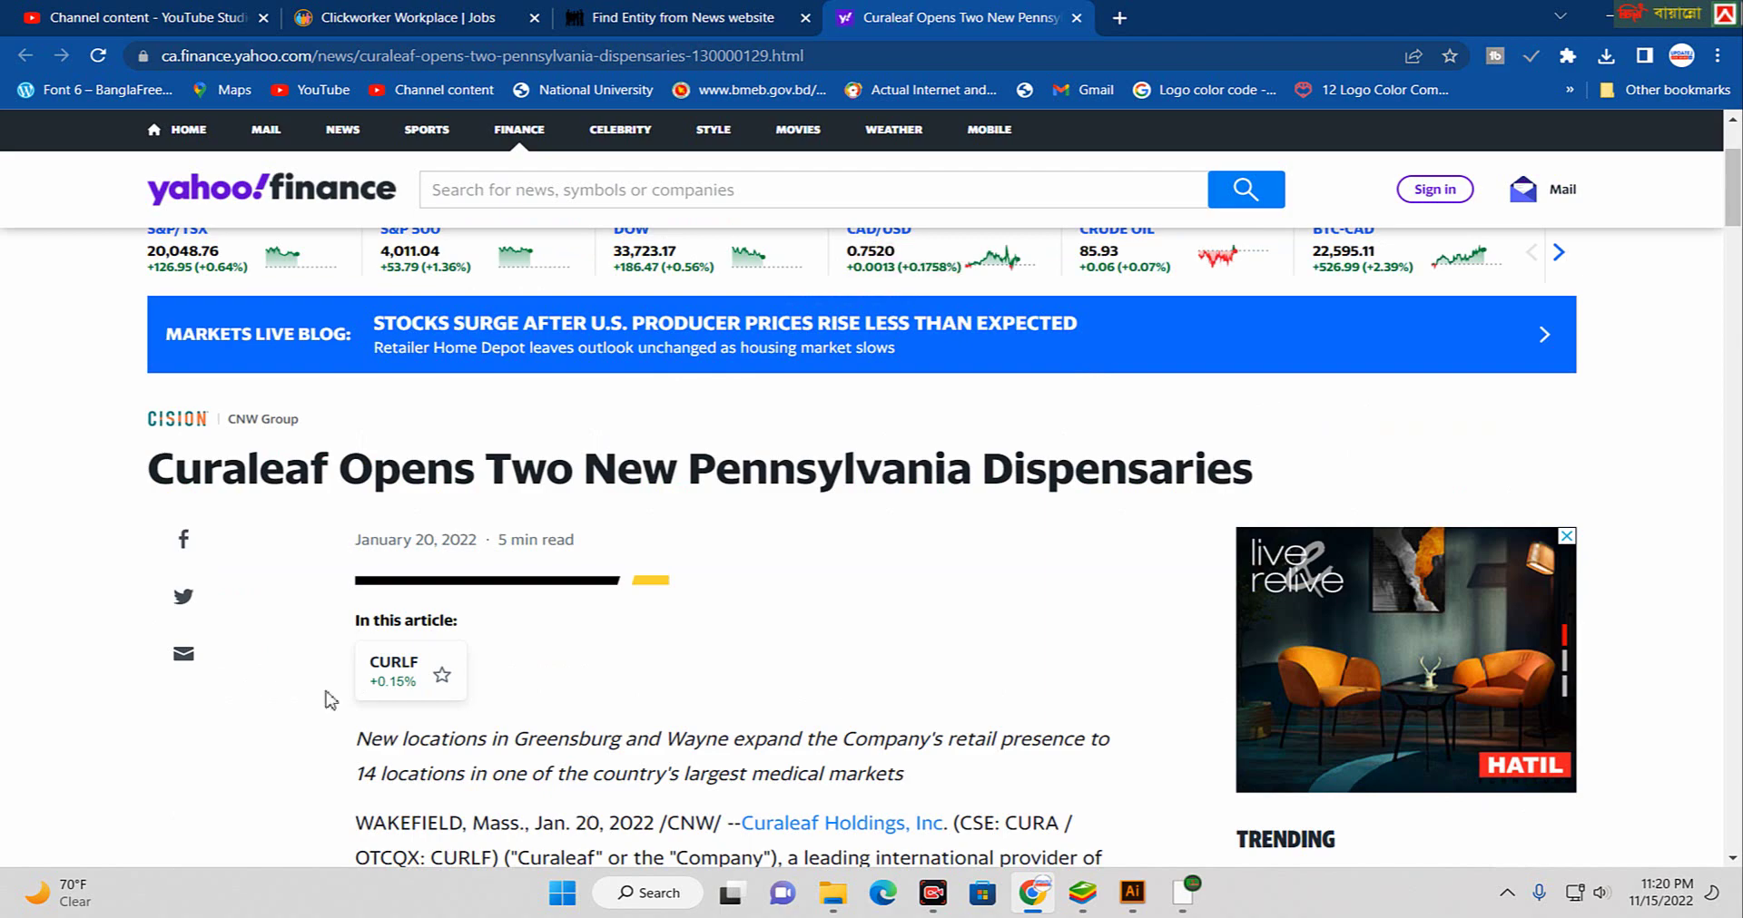
pyautogui.scroll(-2, 161, 487)
pyautogui.scroll(2, 125, 468)
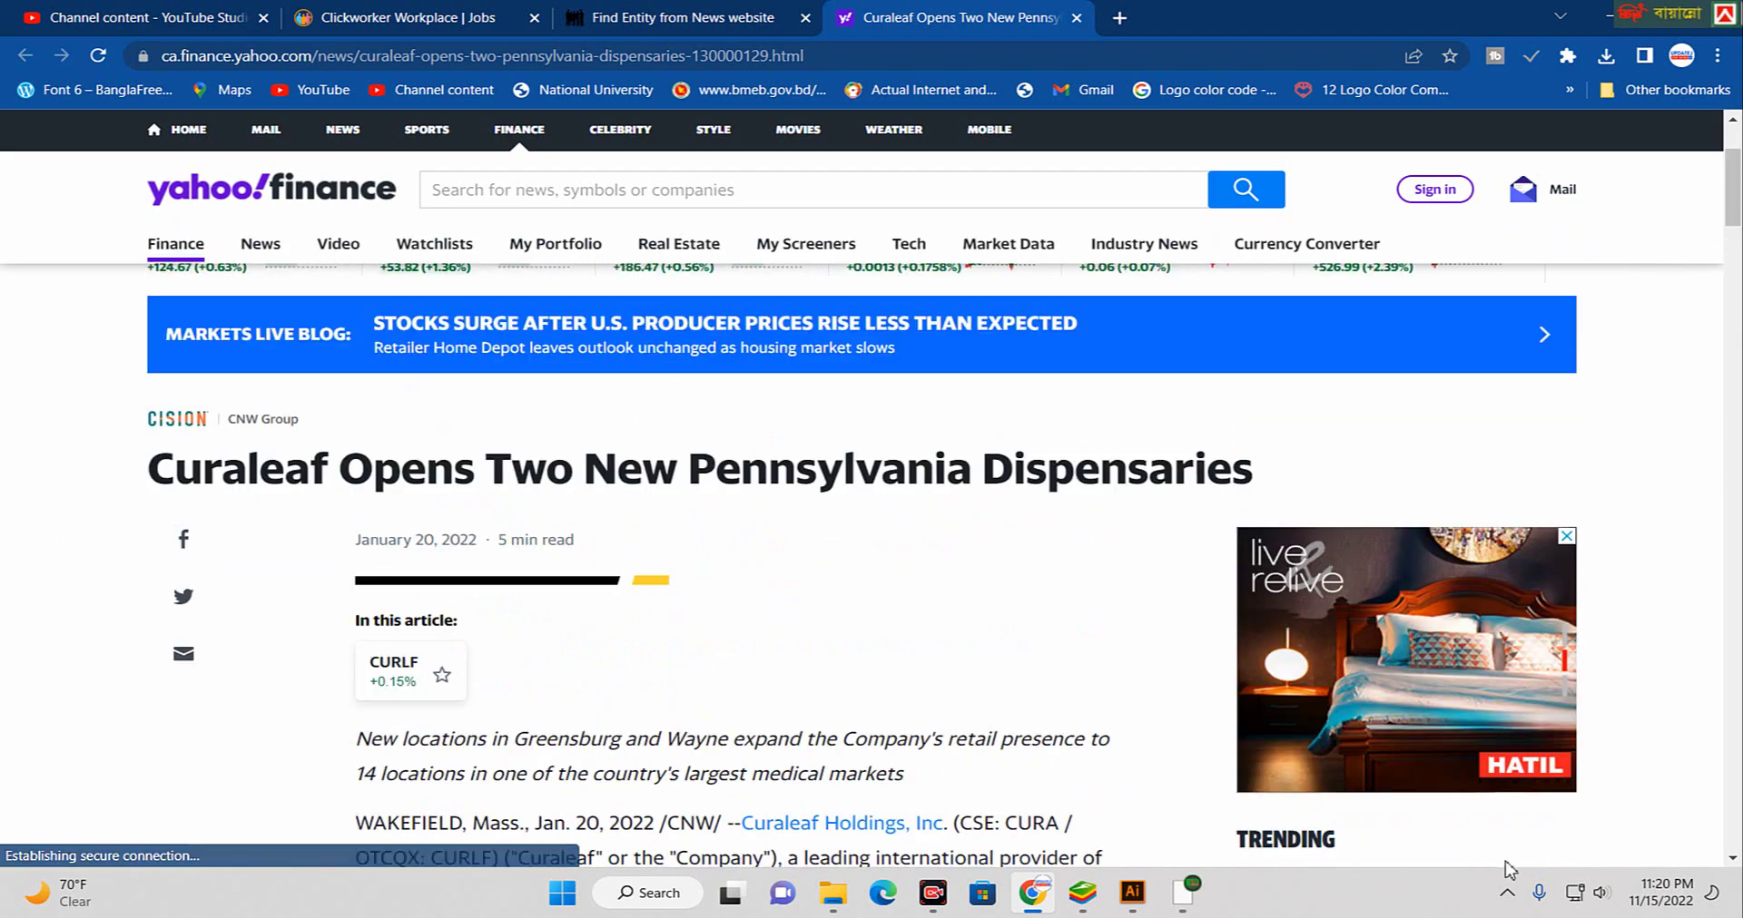
pyautogui.moveTo(184, 454); pyautogui.dragTo(452, 483)
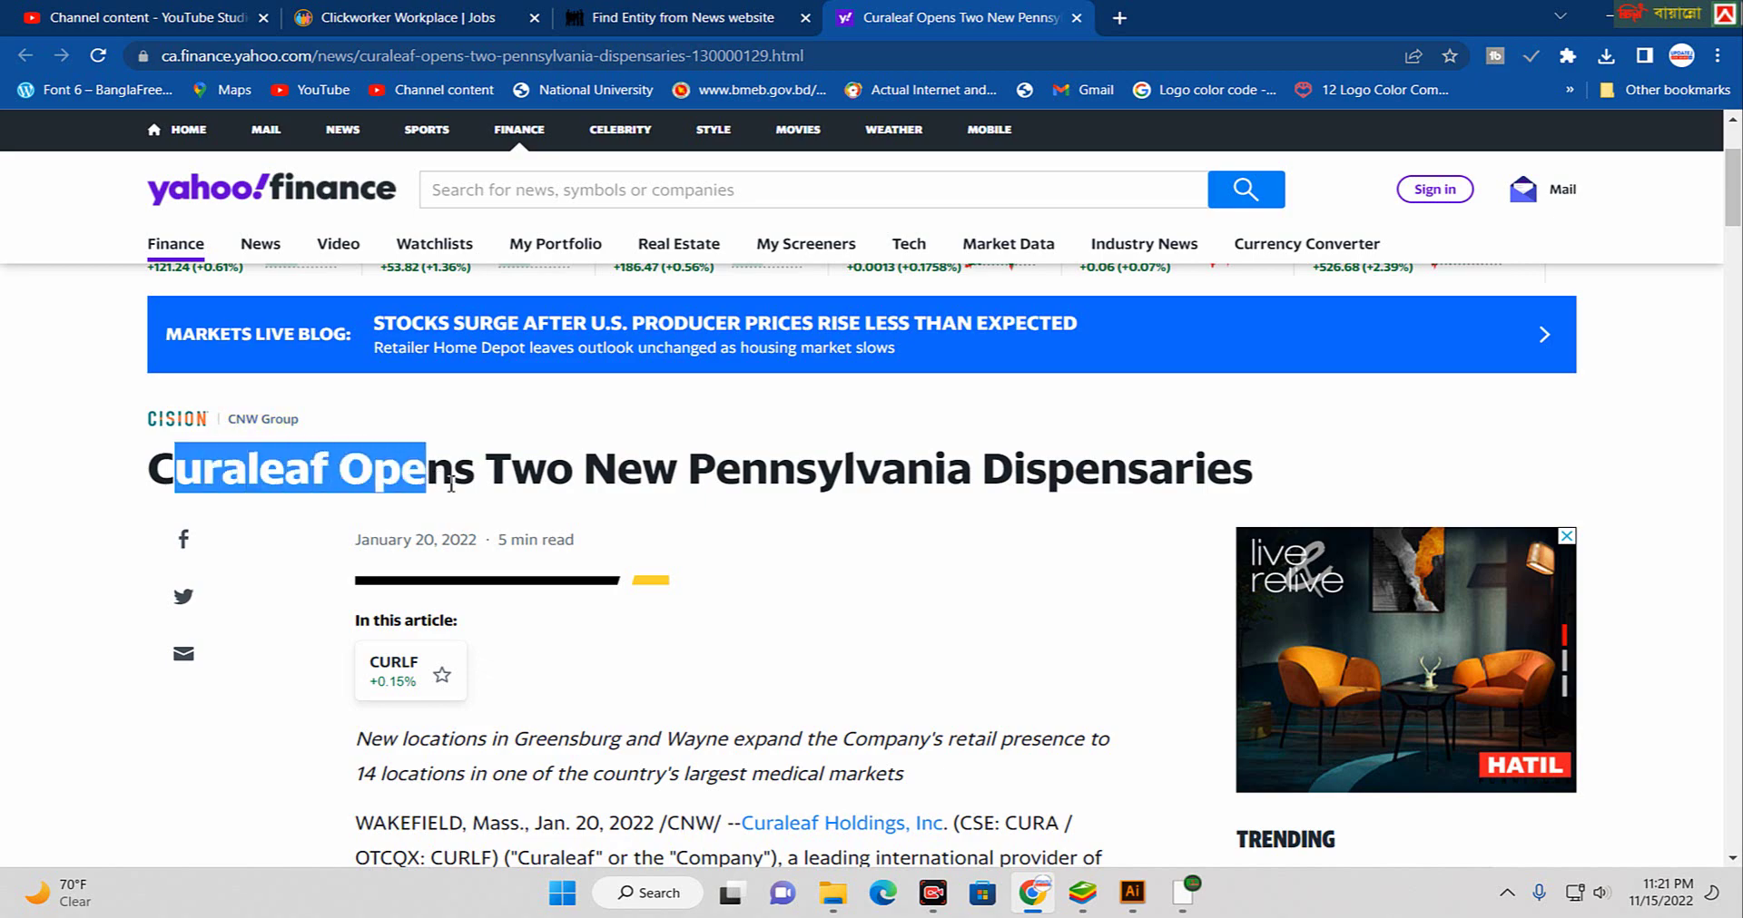
pyautogui.click(513, 488)
pyautogui.scroll(-5, 458, 494)
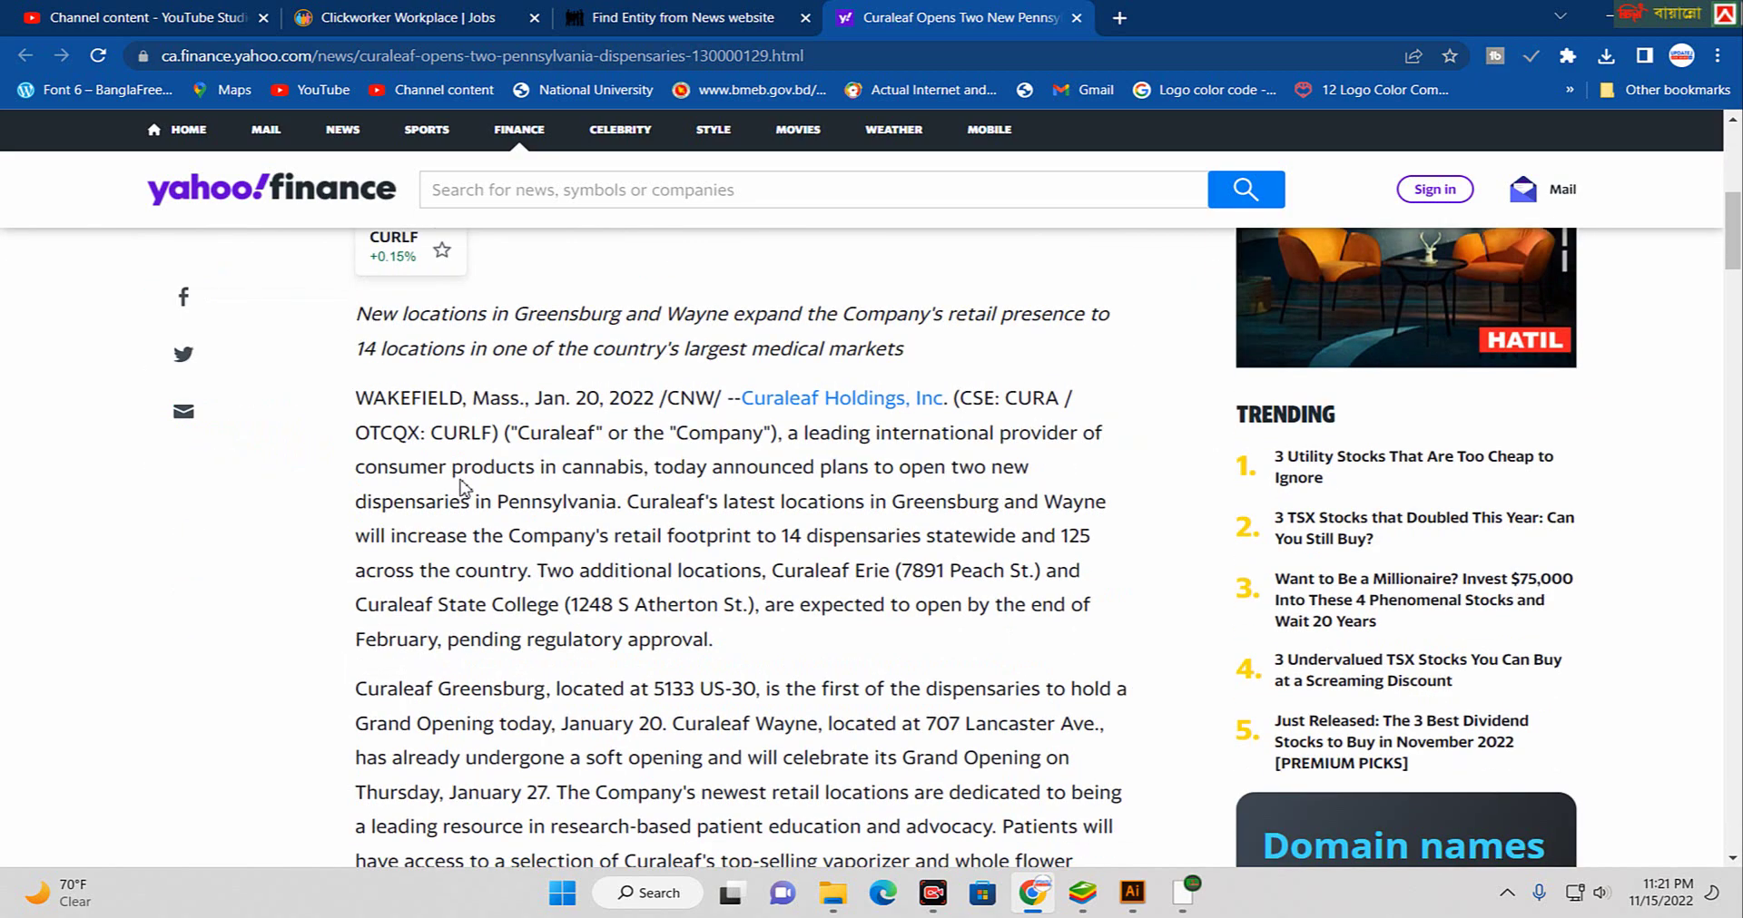
# - Copy Curaleaf from the article headline into the New Business Name field of the training form
pyautogui.scroll(3, 464, 487)
pyautogui.scroll(1, 464, 488)
pyautogui.moveTo(145, 372); pyautogui.dragTo(334, 372)
pyautogui.rightClick(334, 372)
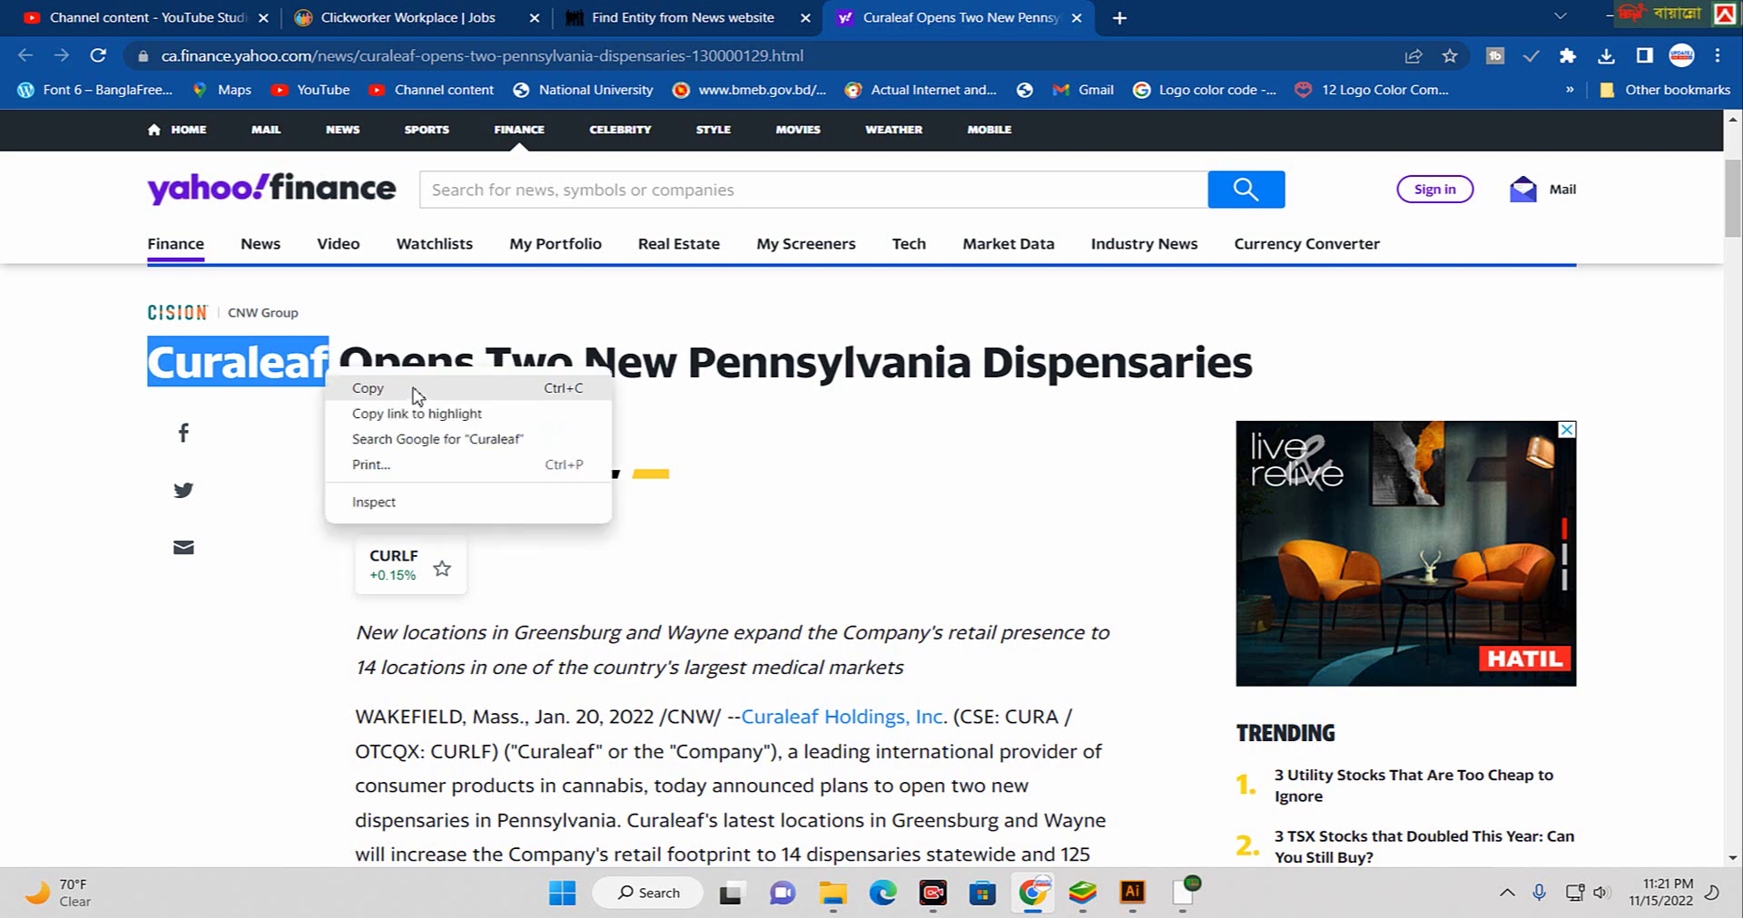
pyautogui.click(412, 389)
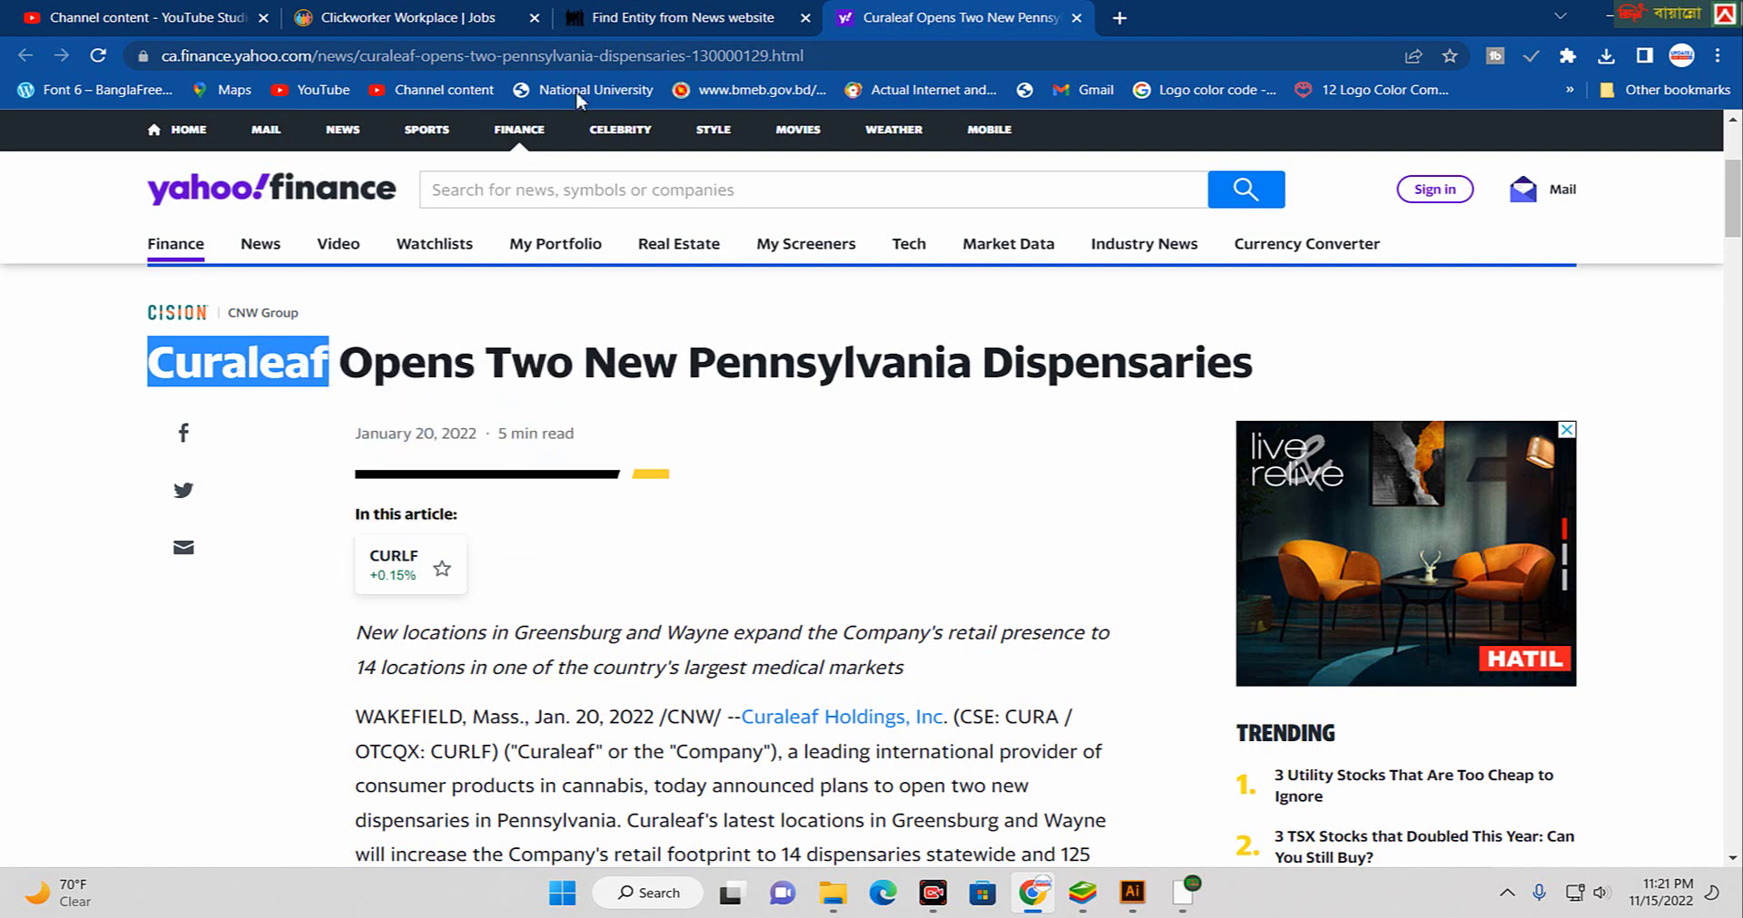
pyautogui.click(648, 18)
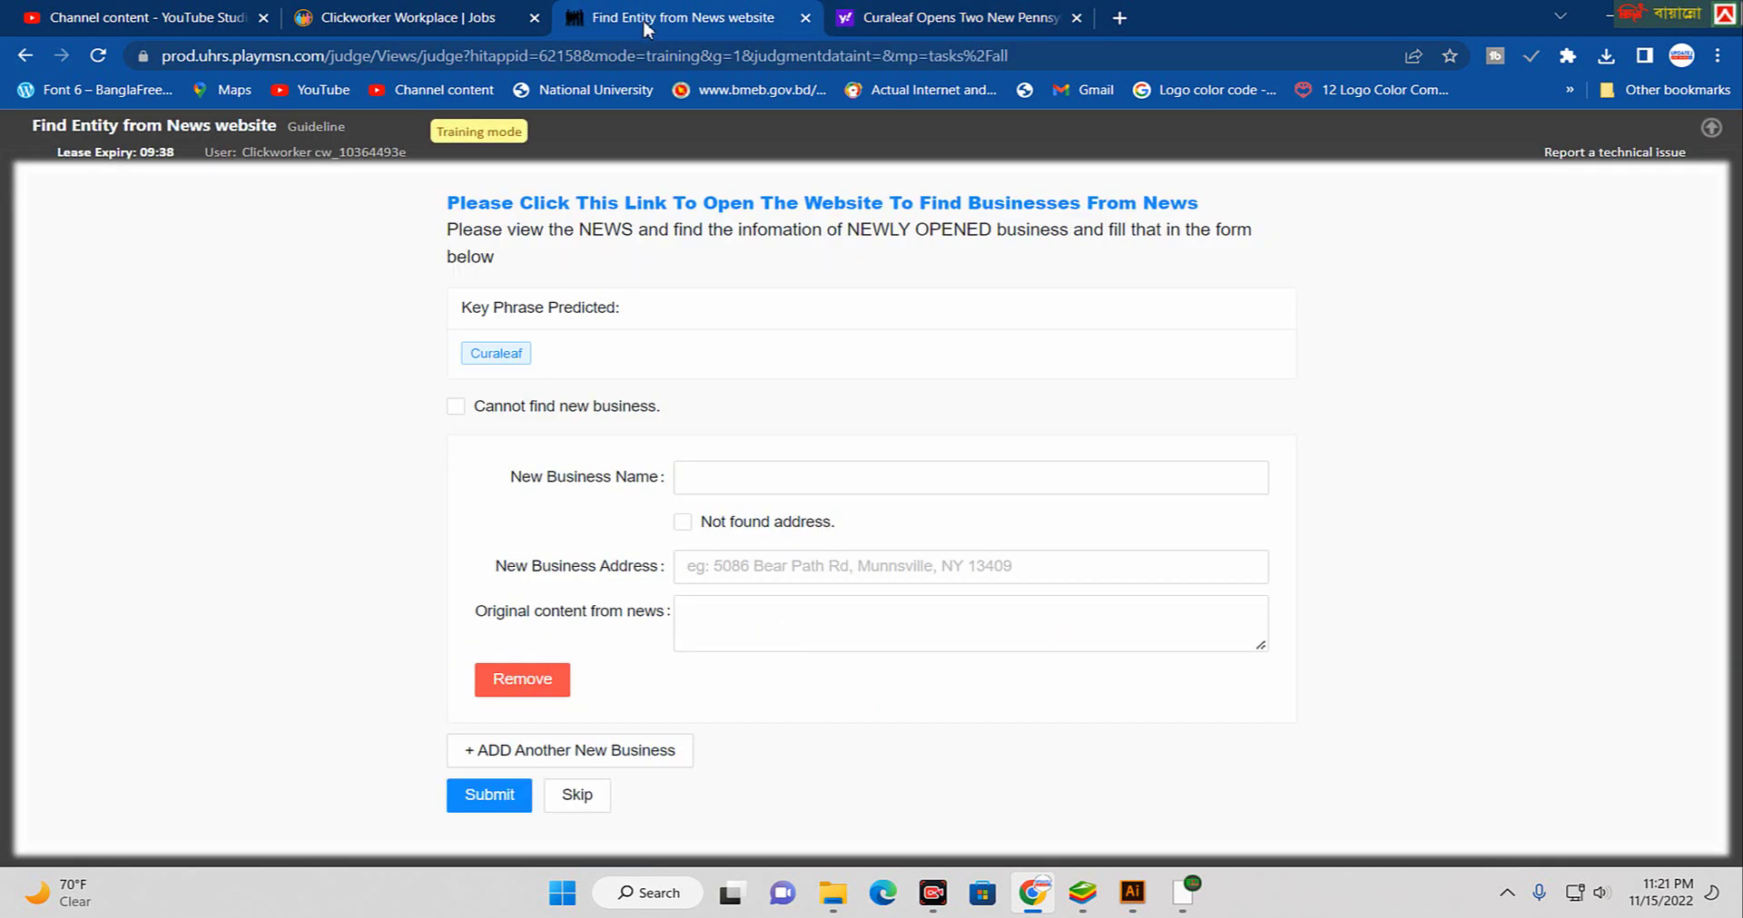
pyautogui.click(681, 478)
pyautogui.rightClick(682, 479)
pyautogui.click(759, 659)
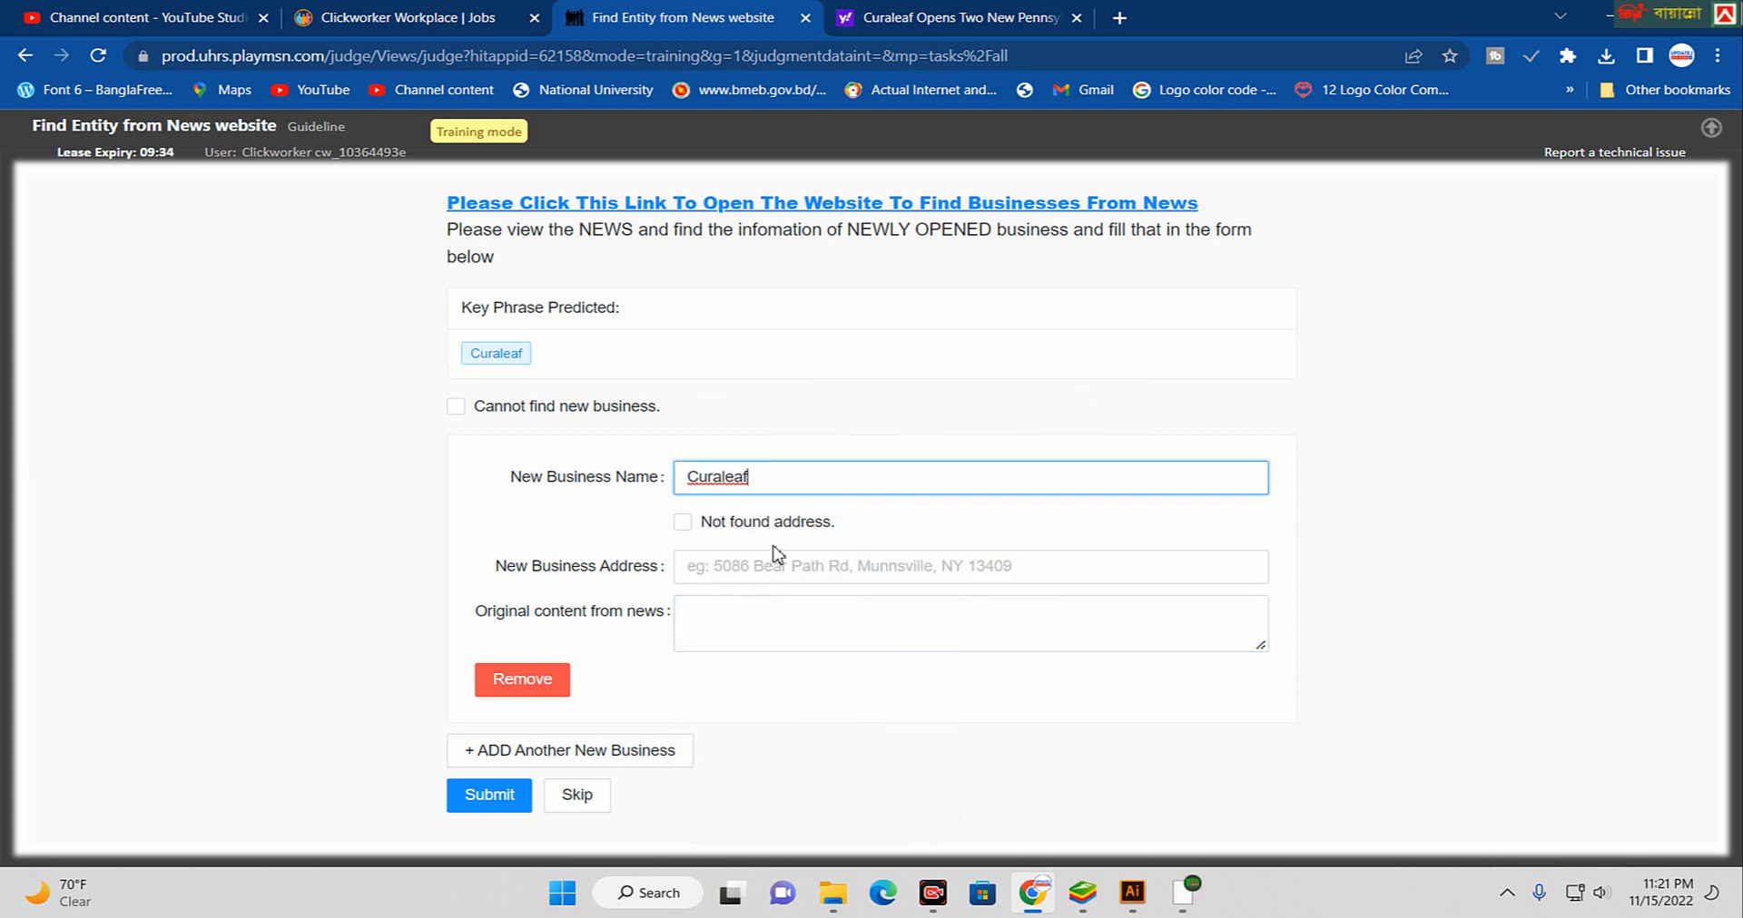
# - Read through the Curaleaf article to locate the street addresses of its new dispensaries
pyautogui.click(962, 16)
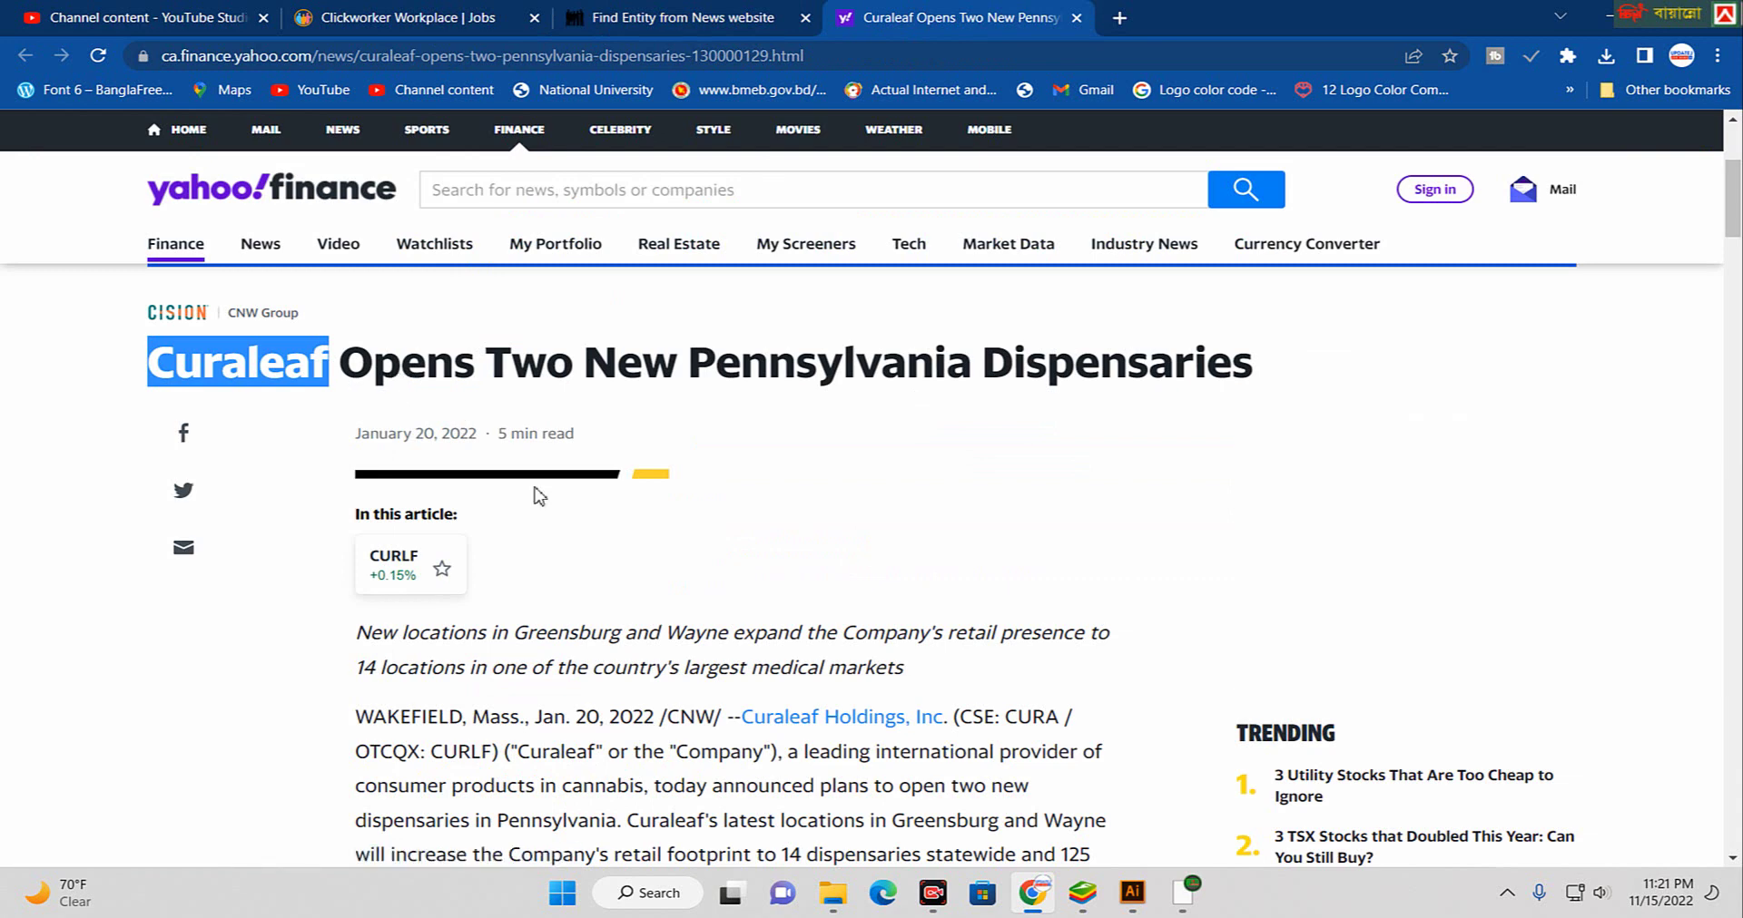
pyautogui.scroll(-2, 549, 510)
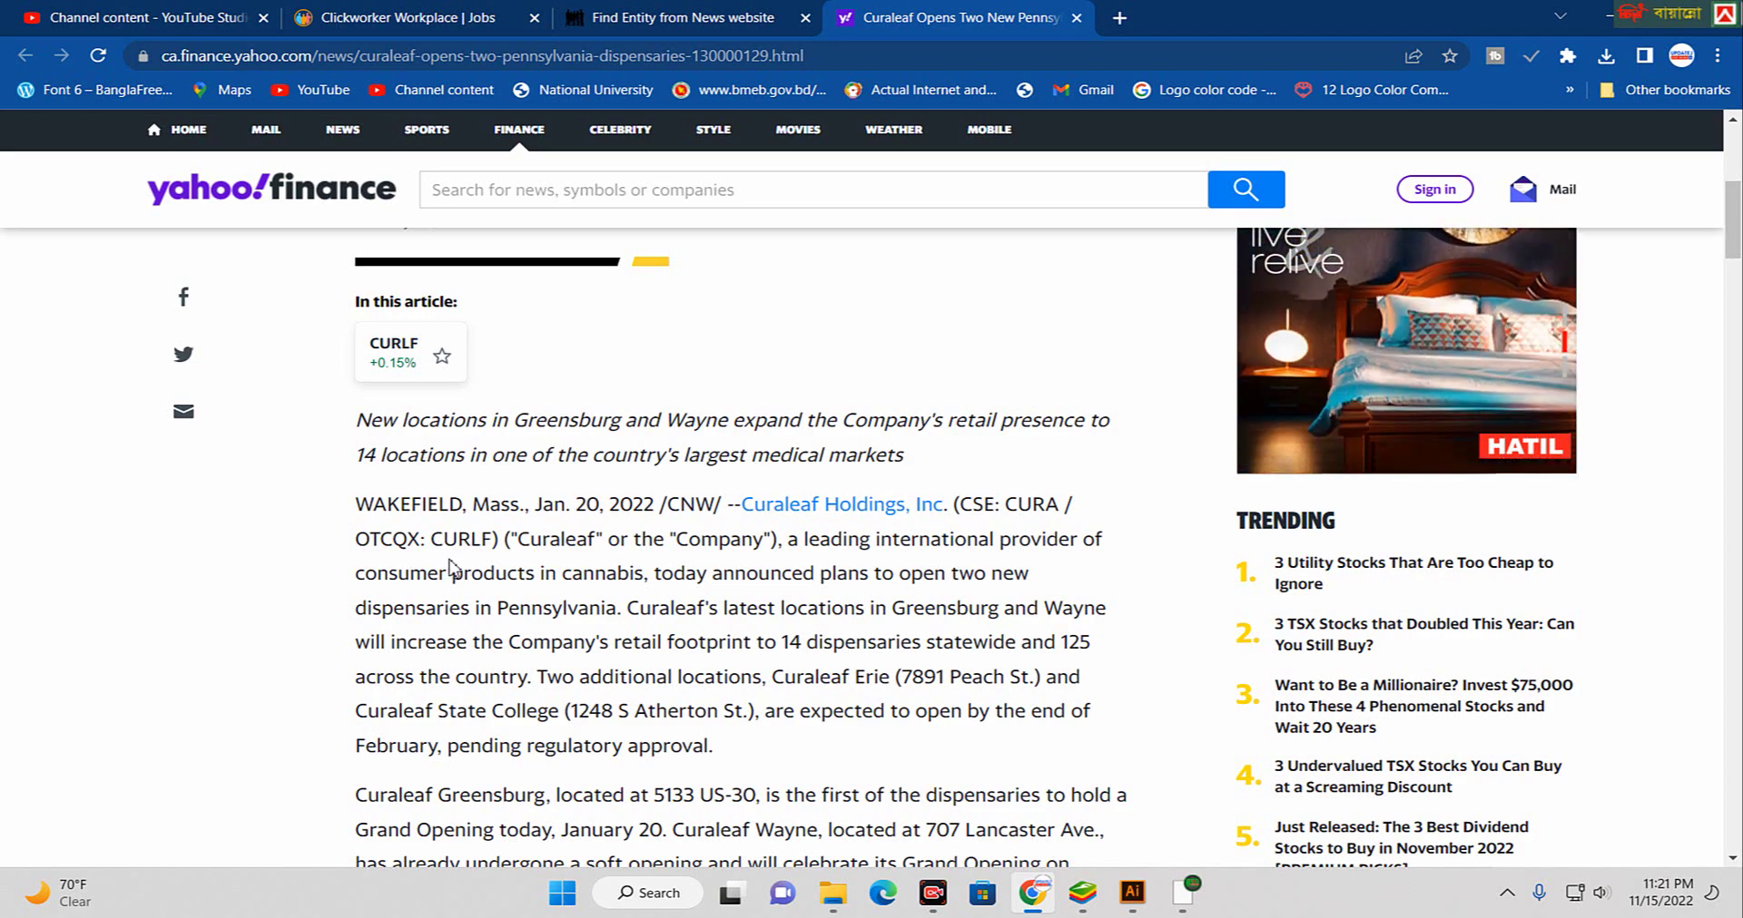
pyautogui.moveTo(355, 293); pyautogui.dragTo(415, 710)
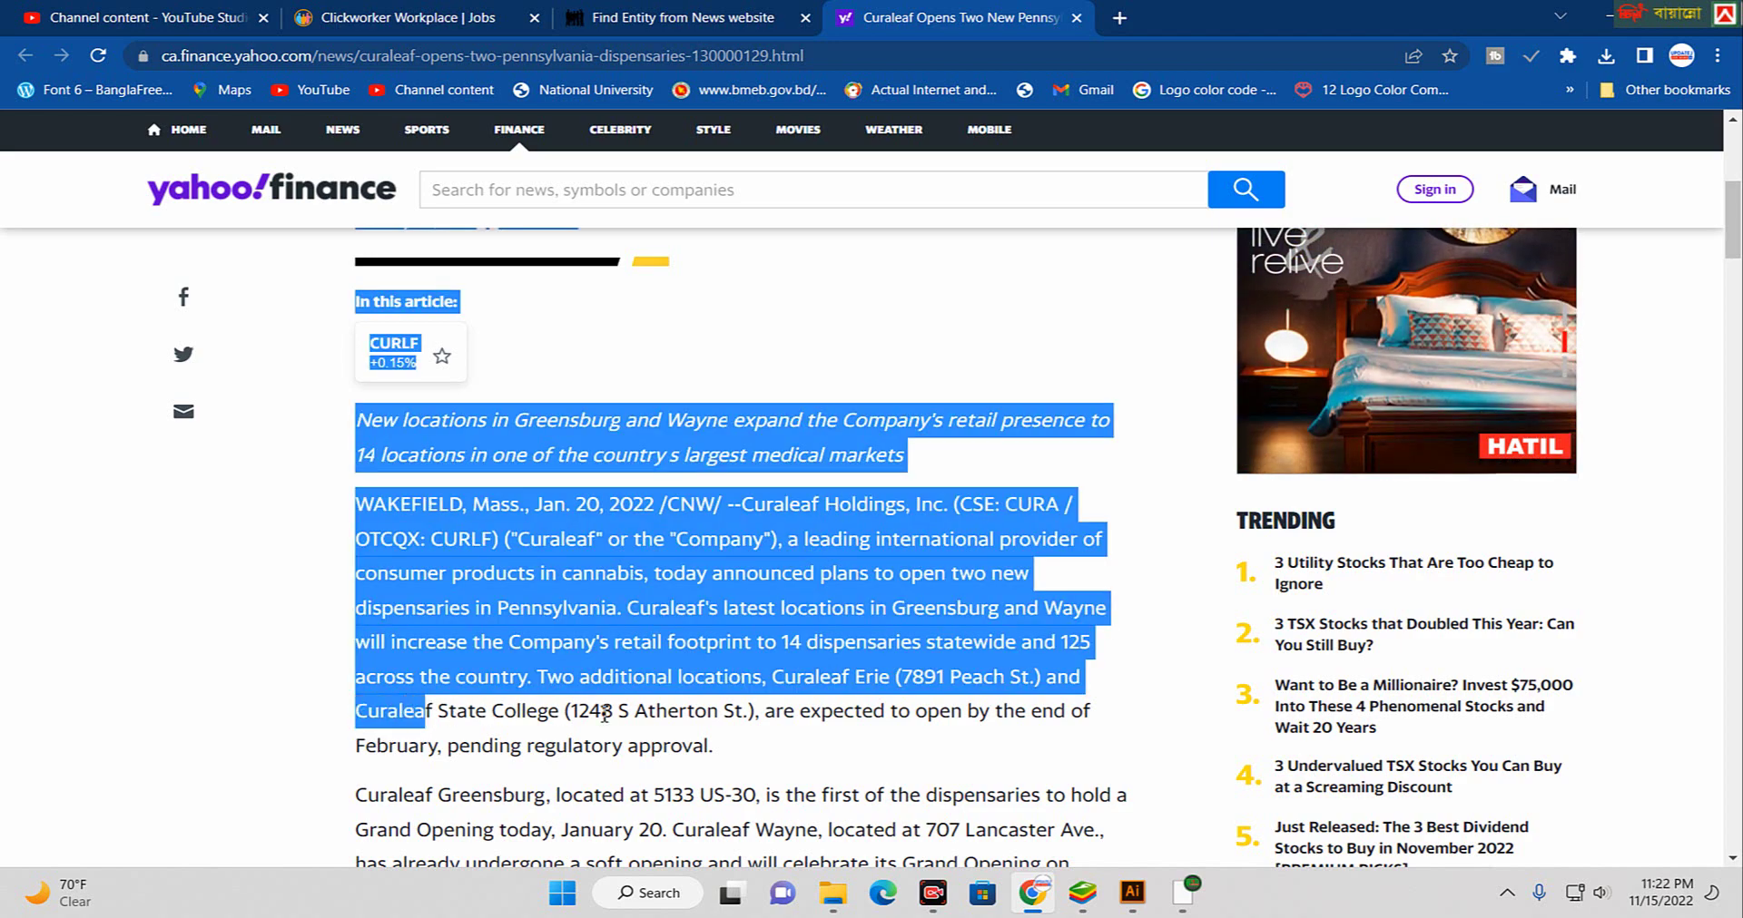
pyautogui.click(410, 701)
pyautogui.scroll(-2, 410, 700)
pyautogui.scroll(-4, 410, 487)
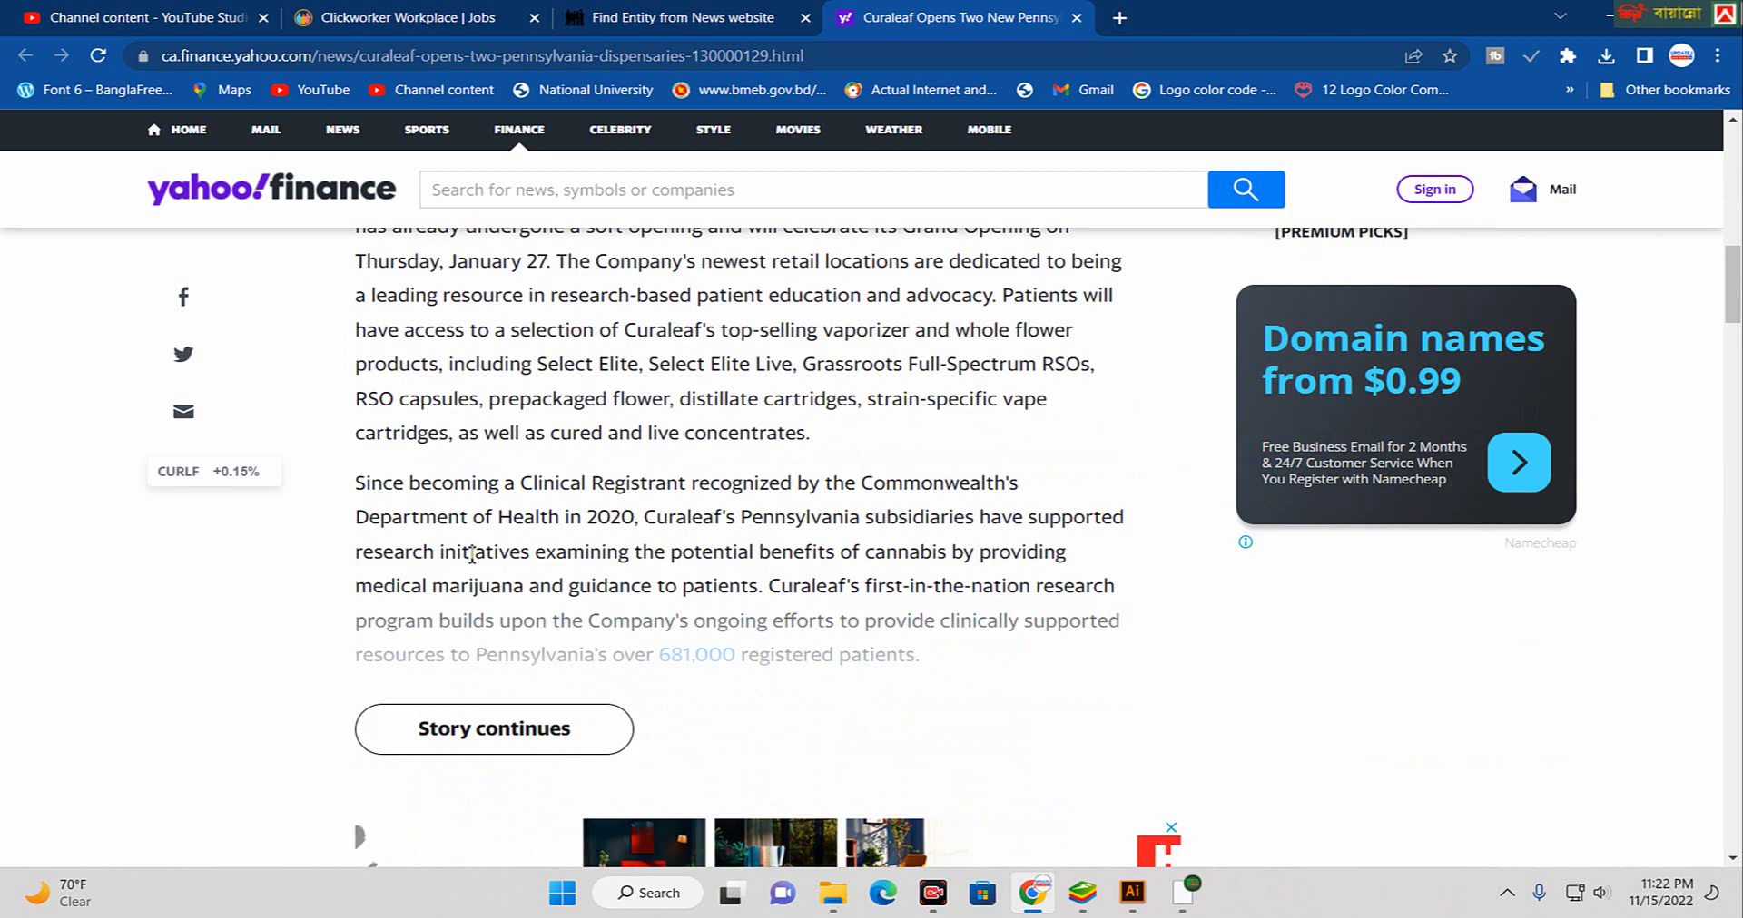
pyautogui.scroll(3, 480, 553)
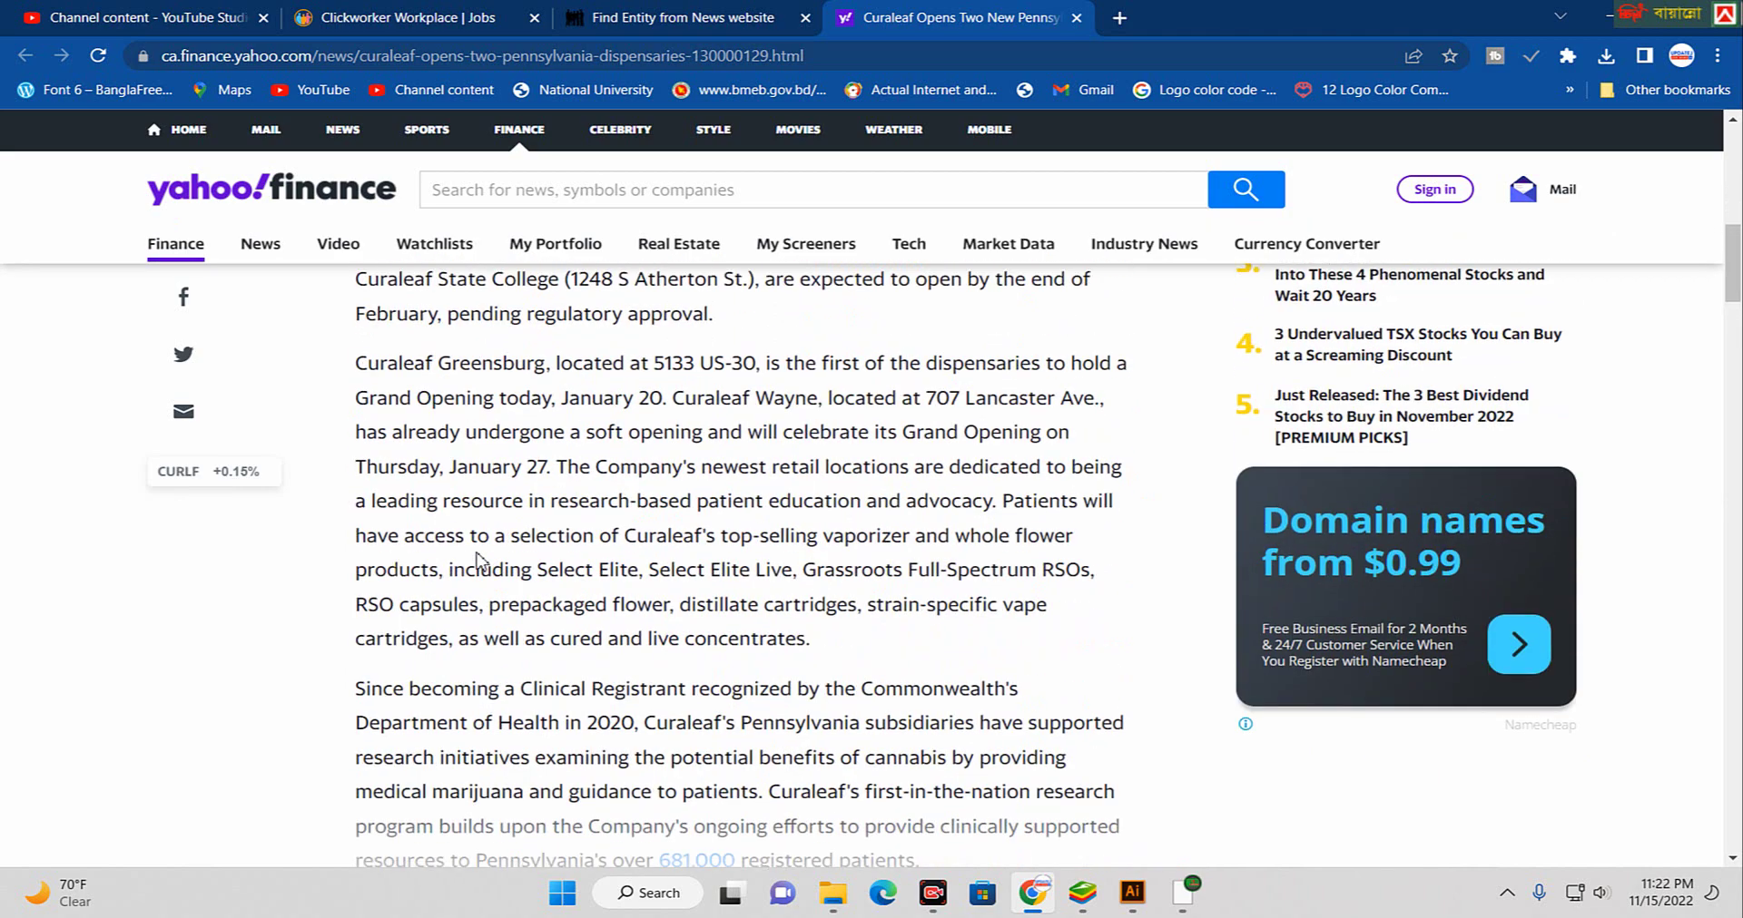
pyautogui.moveTo(782, 650); pyautogui.dragTo(844, 650)
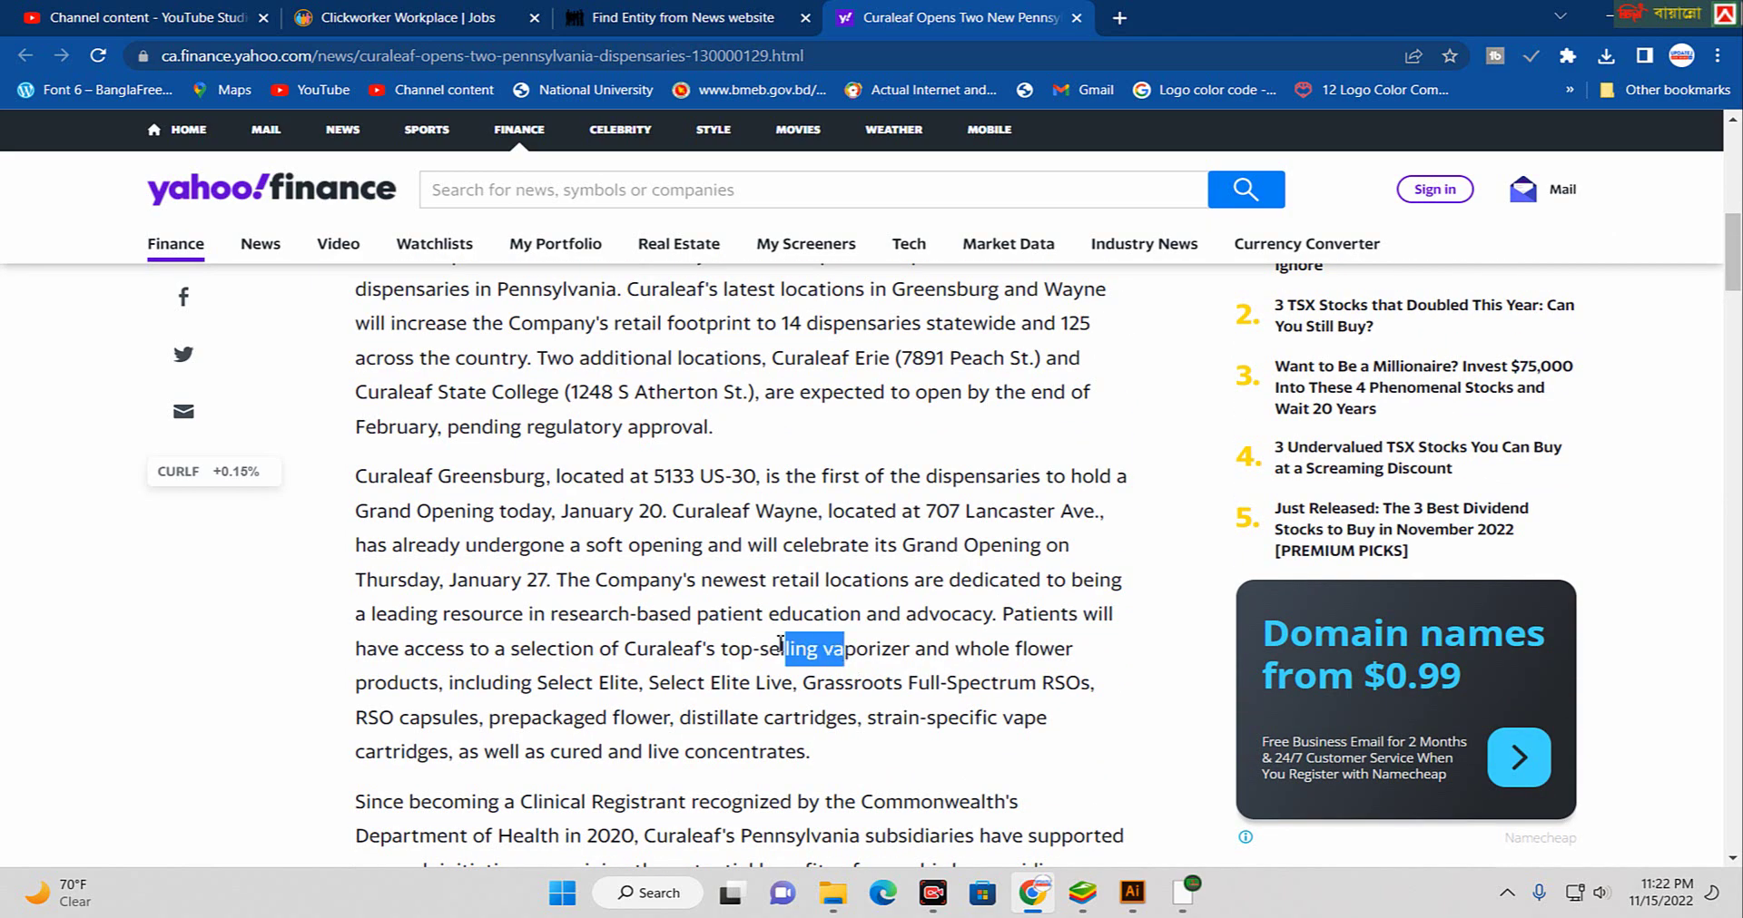
pyautogui.scroll(1, 669, 572)
pyautogui.moveTo(625, 582); pyautogui.dragTo(722, 610)
pyautogui.scroll(2, 721, 611)
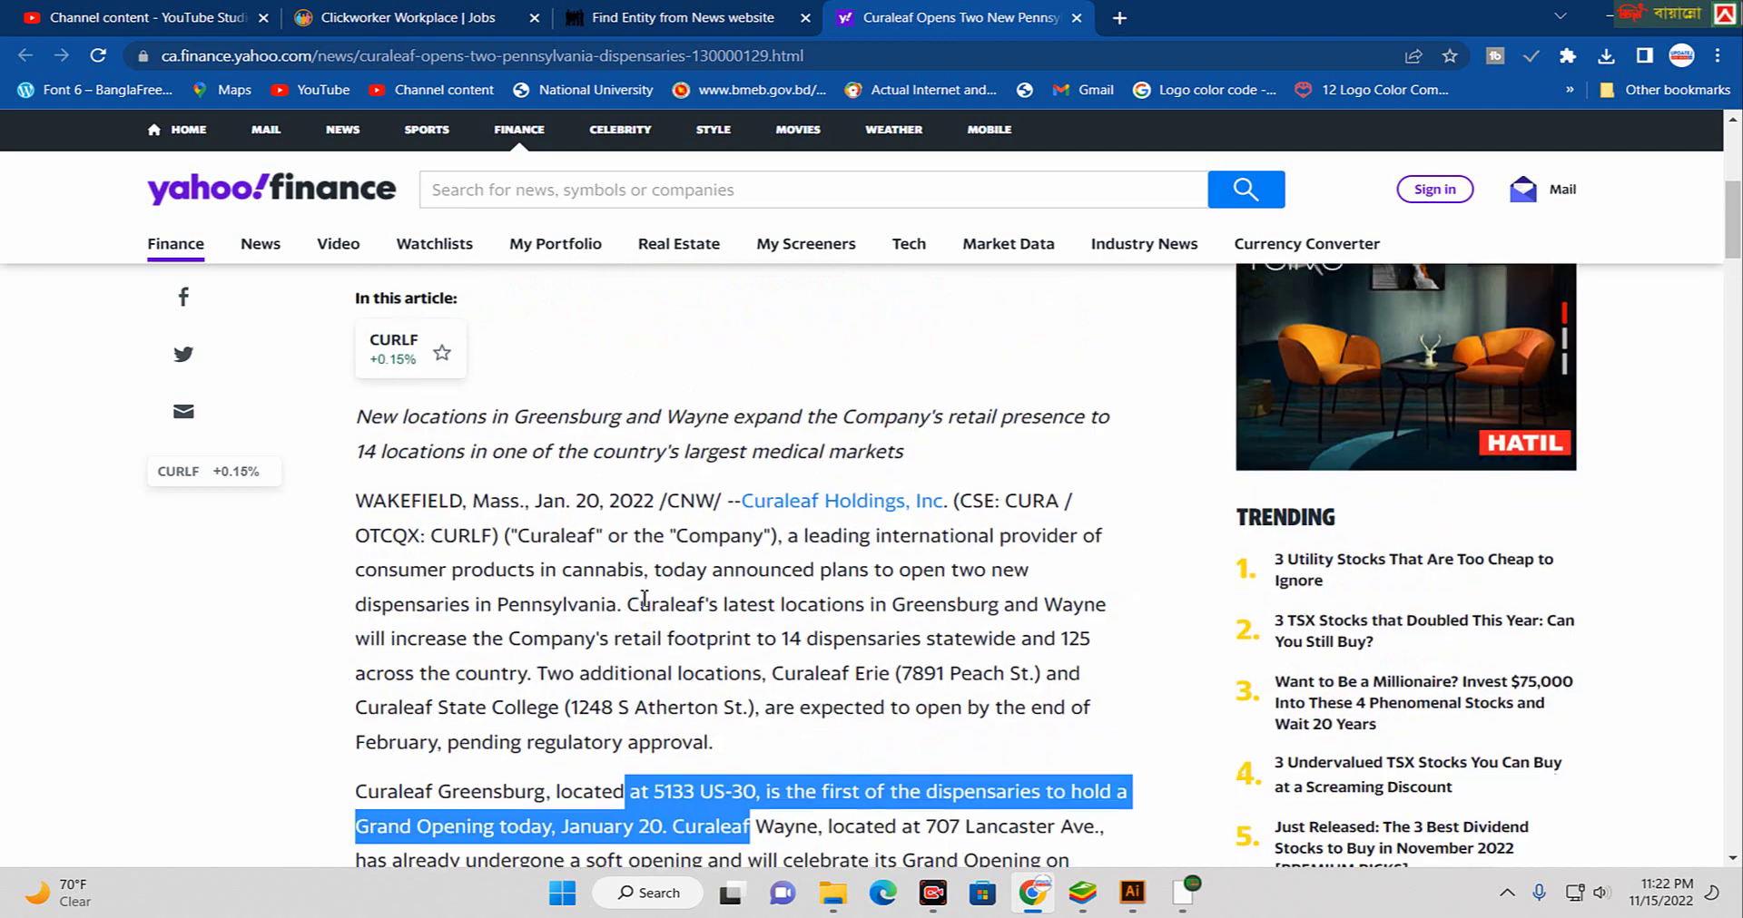
pyautogui.moveTo(355, 504); pyautogui.dragTo(772, 506)
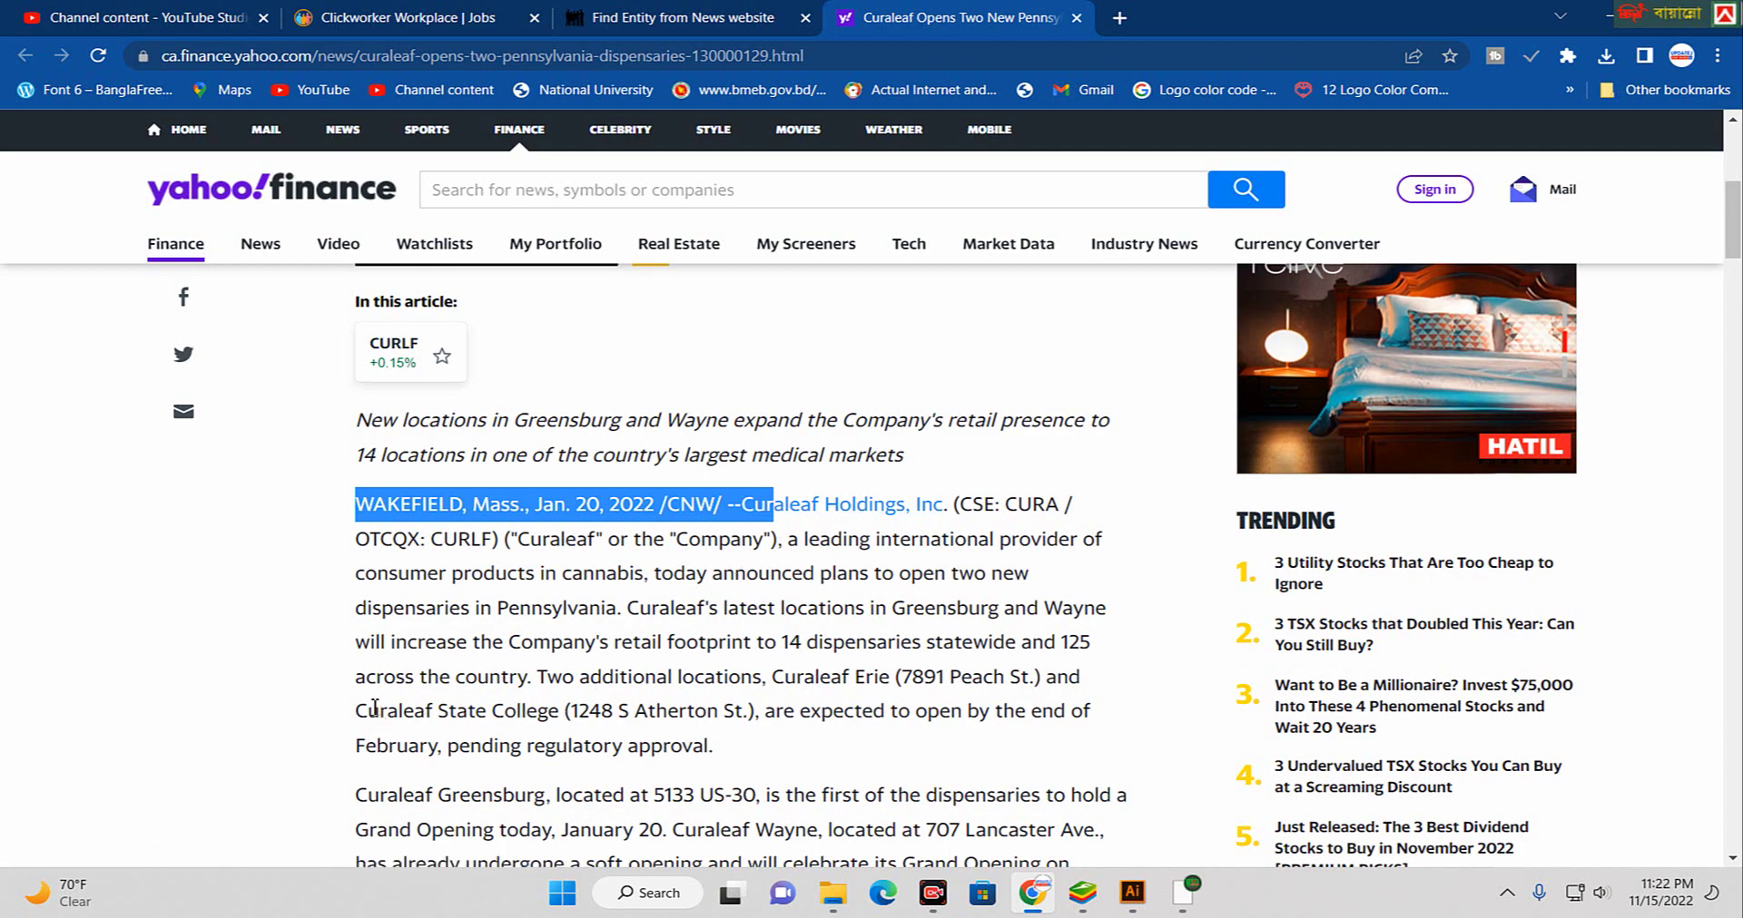
# - Copy the Curaleaf State College street address from the article into the New Business Address field of the training form
pyautogui.moveTo(570, 710); pyautogui.dragTo(745, 707)
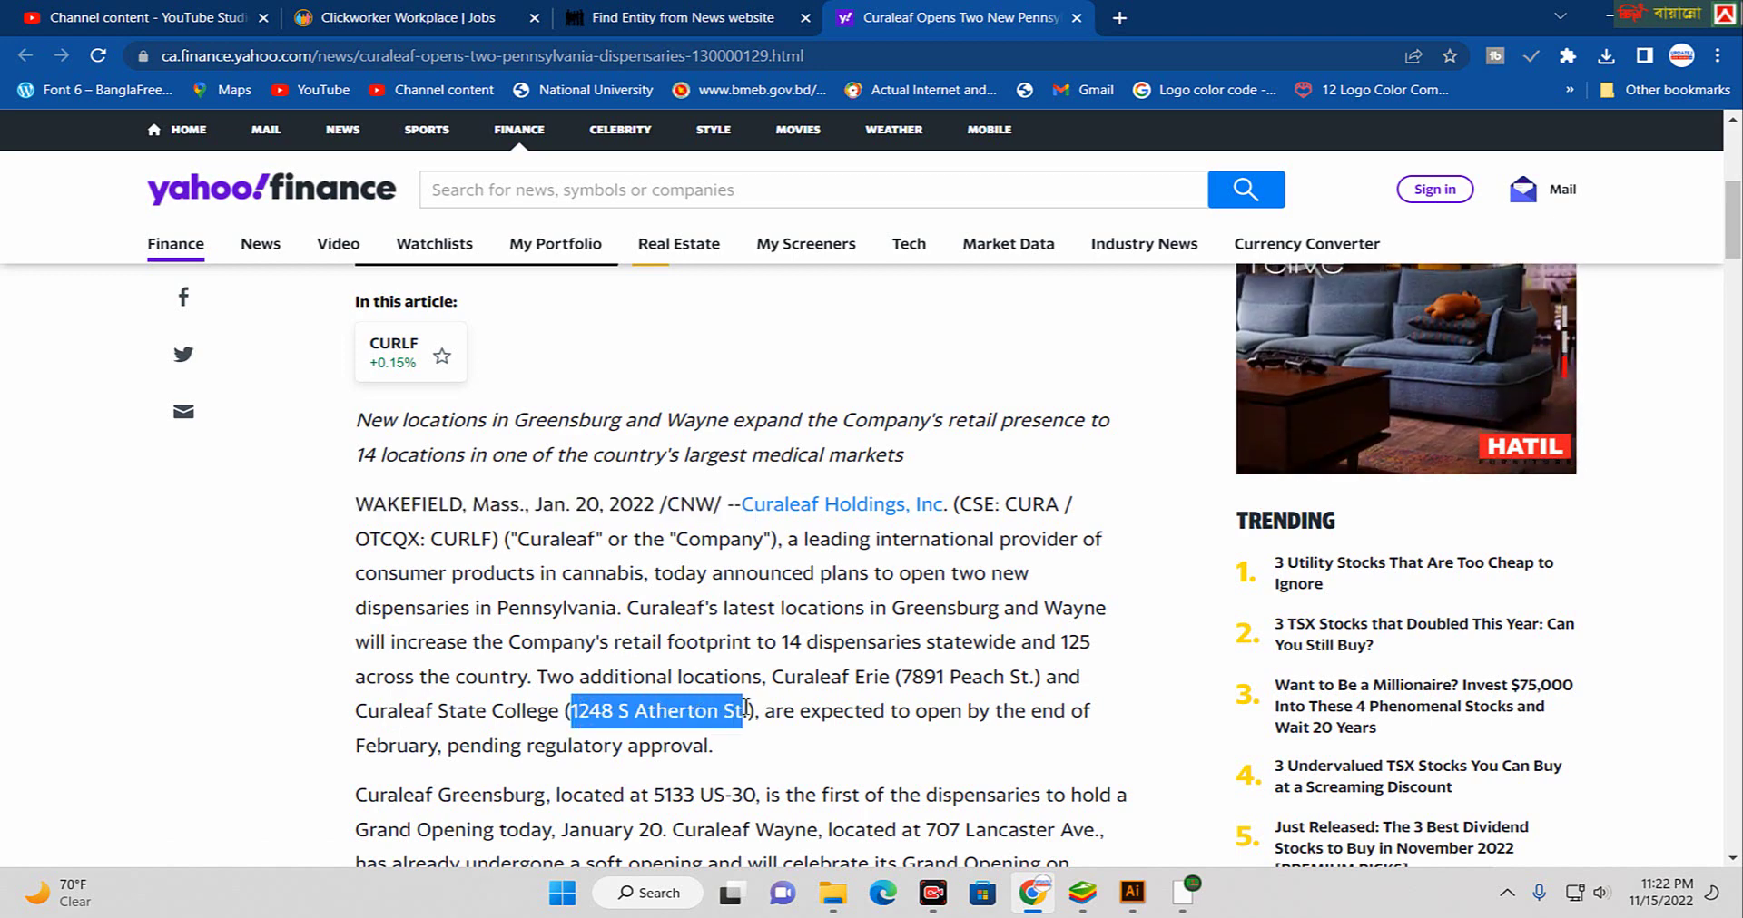
pyautogui.rightClick(737, 707)
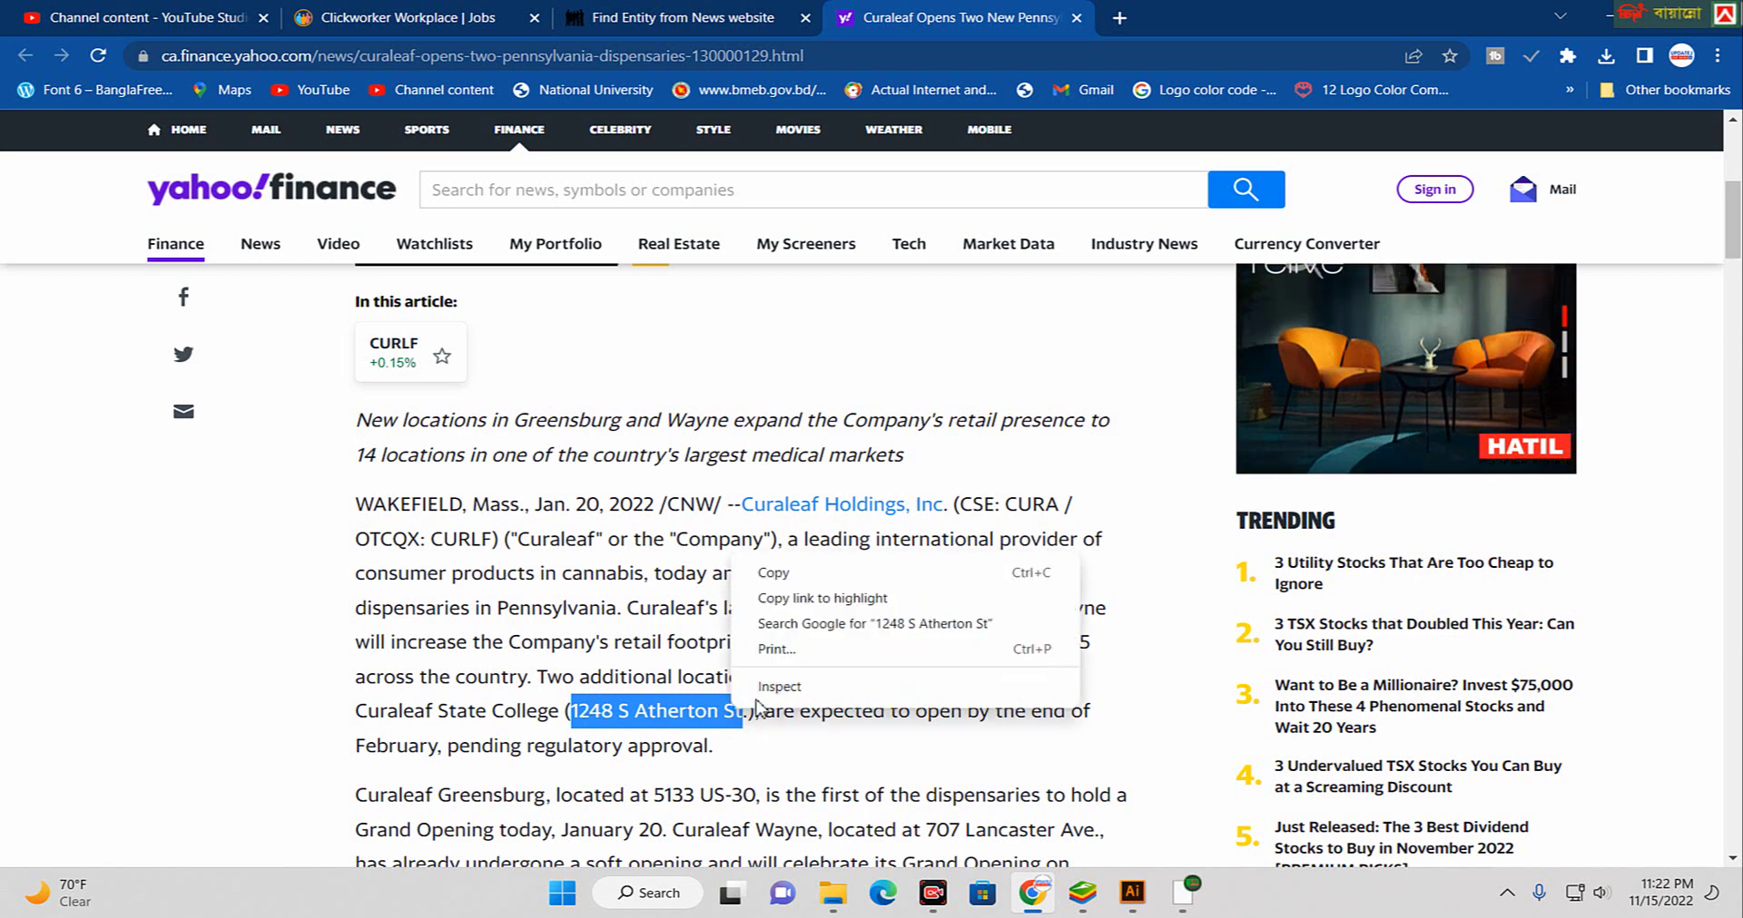
pyautogui.click(801, 574)
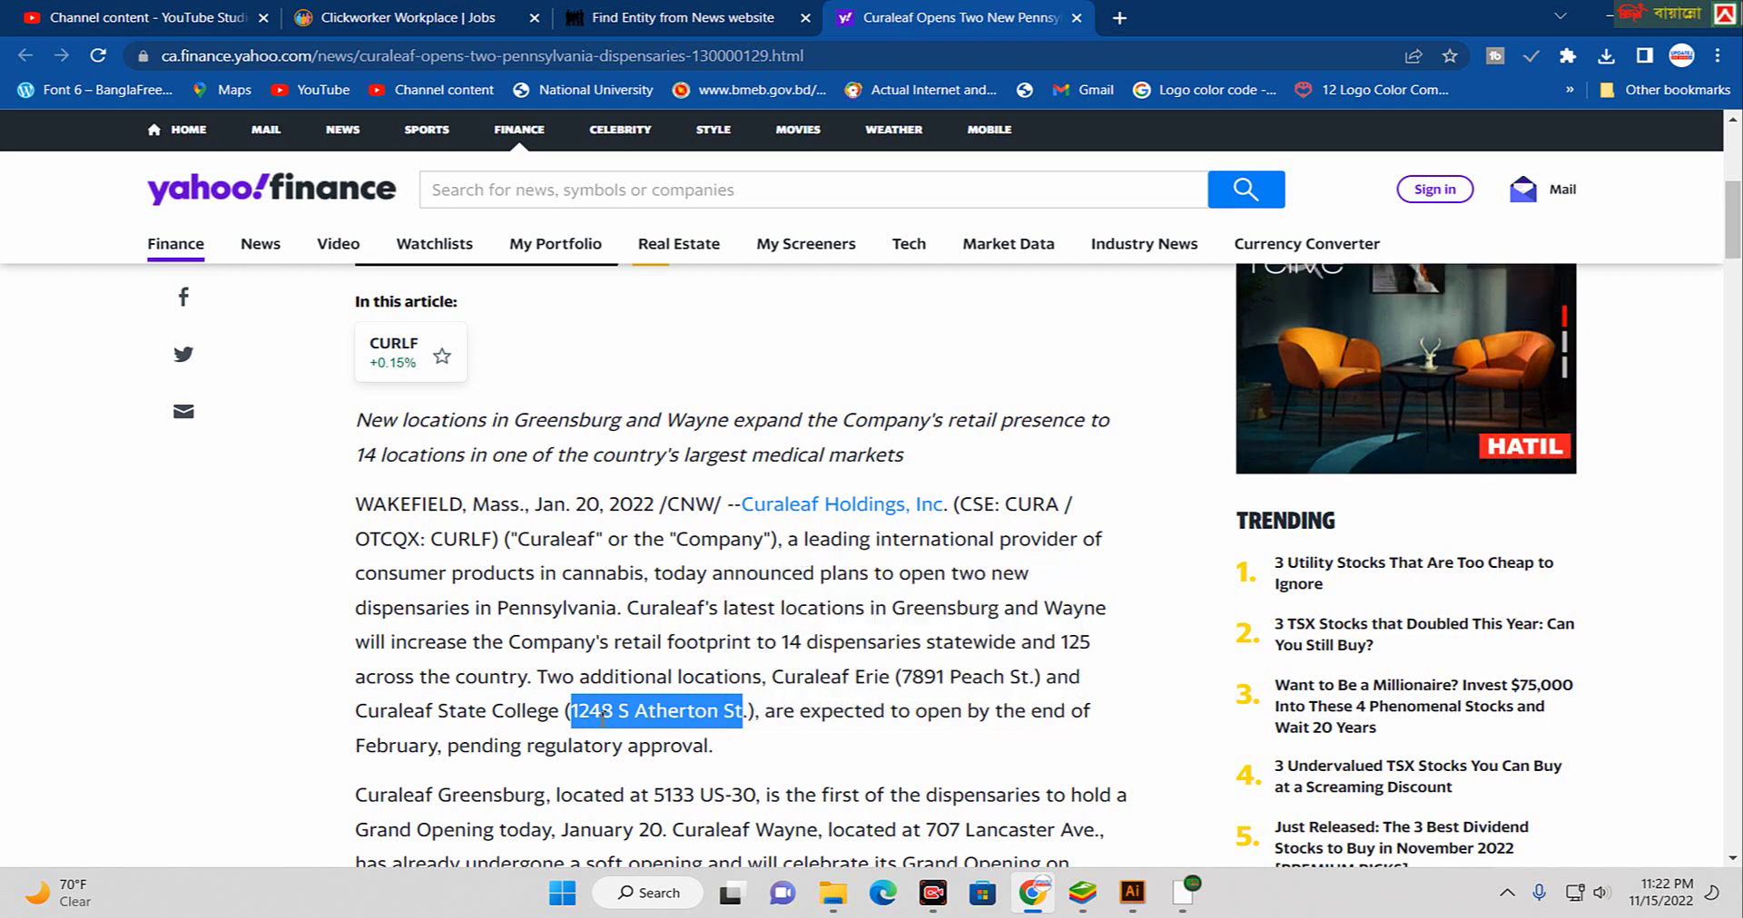
pyautogui.click(695, 12)
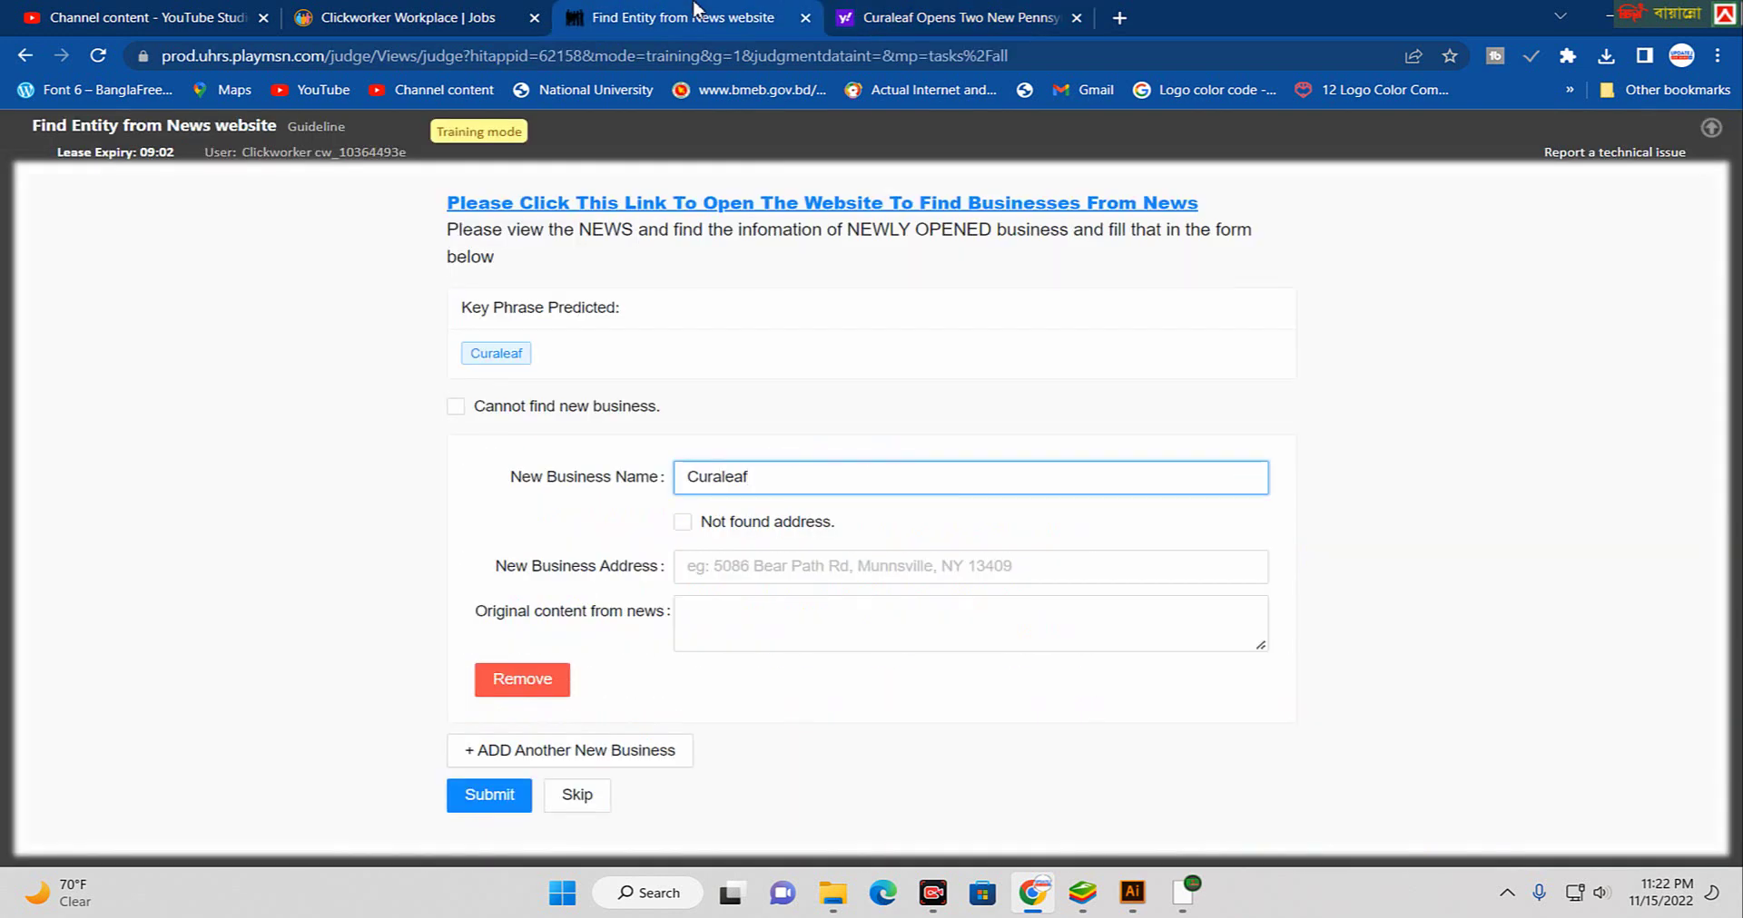
pyautogui.click(821, 567)
pyautogui.rightClick(811, 566)
pyautogui.click(924, 409)
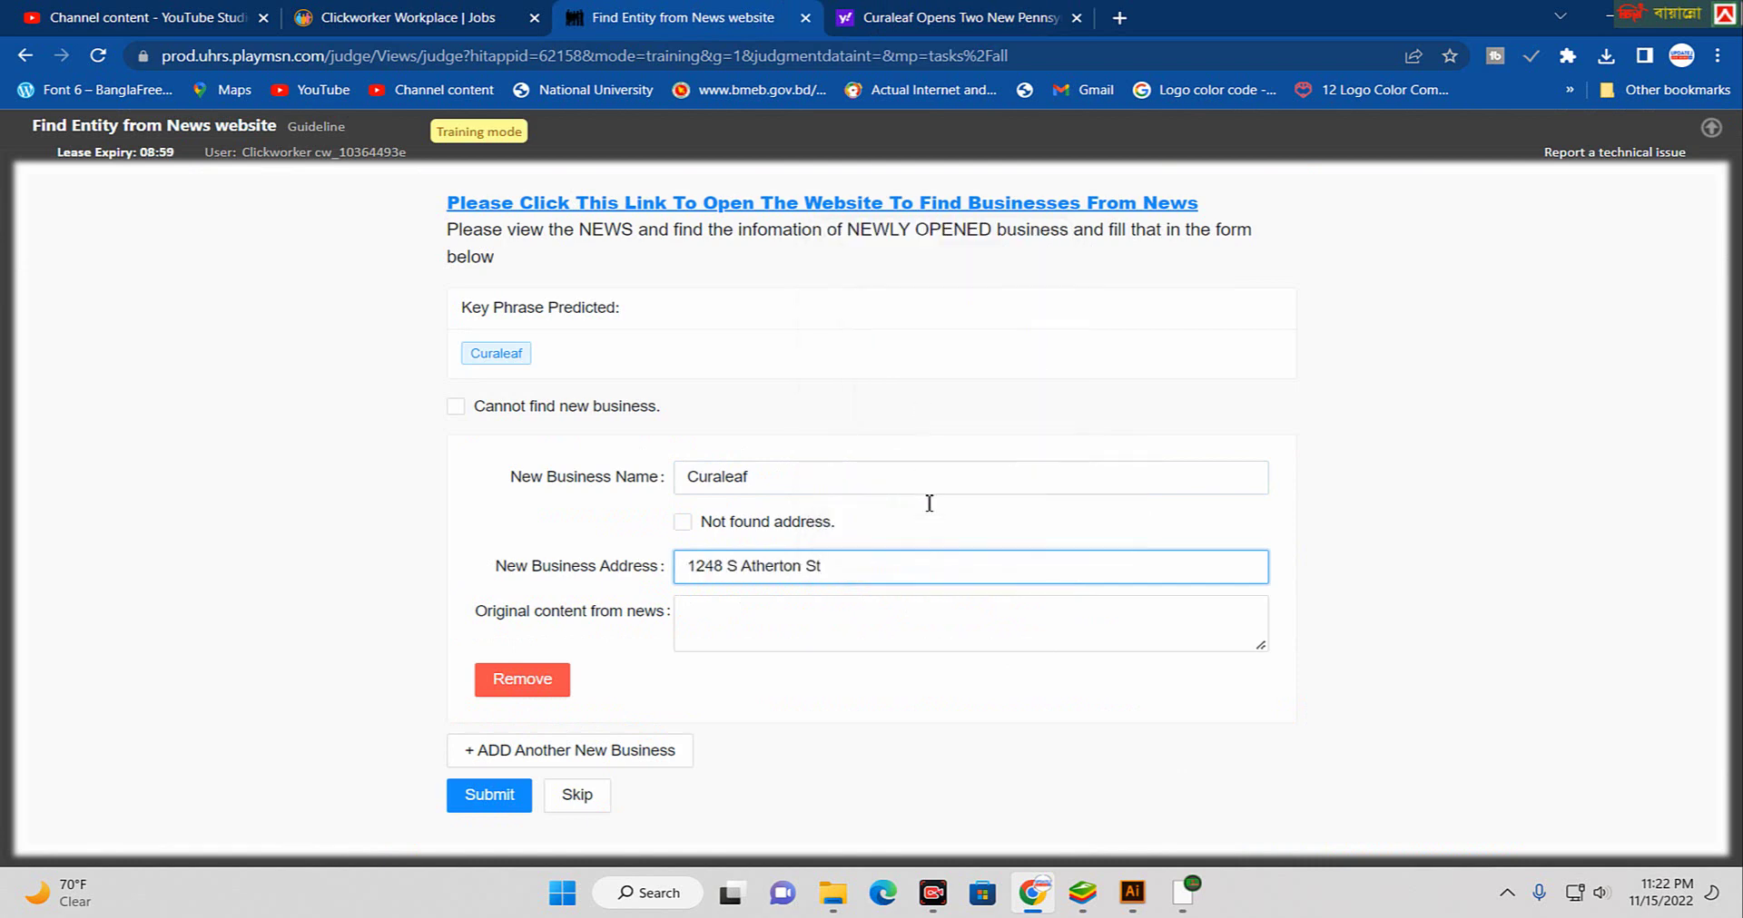
# - Copy the article text from the date line through "pending regulatory approval." into the Original content from news field
pyautogui.click(704, 618)
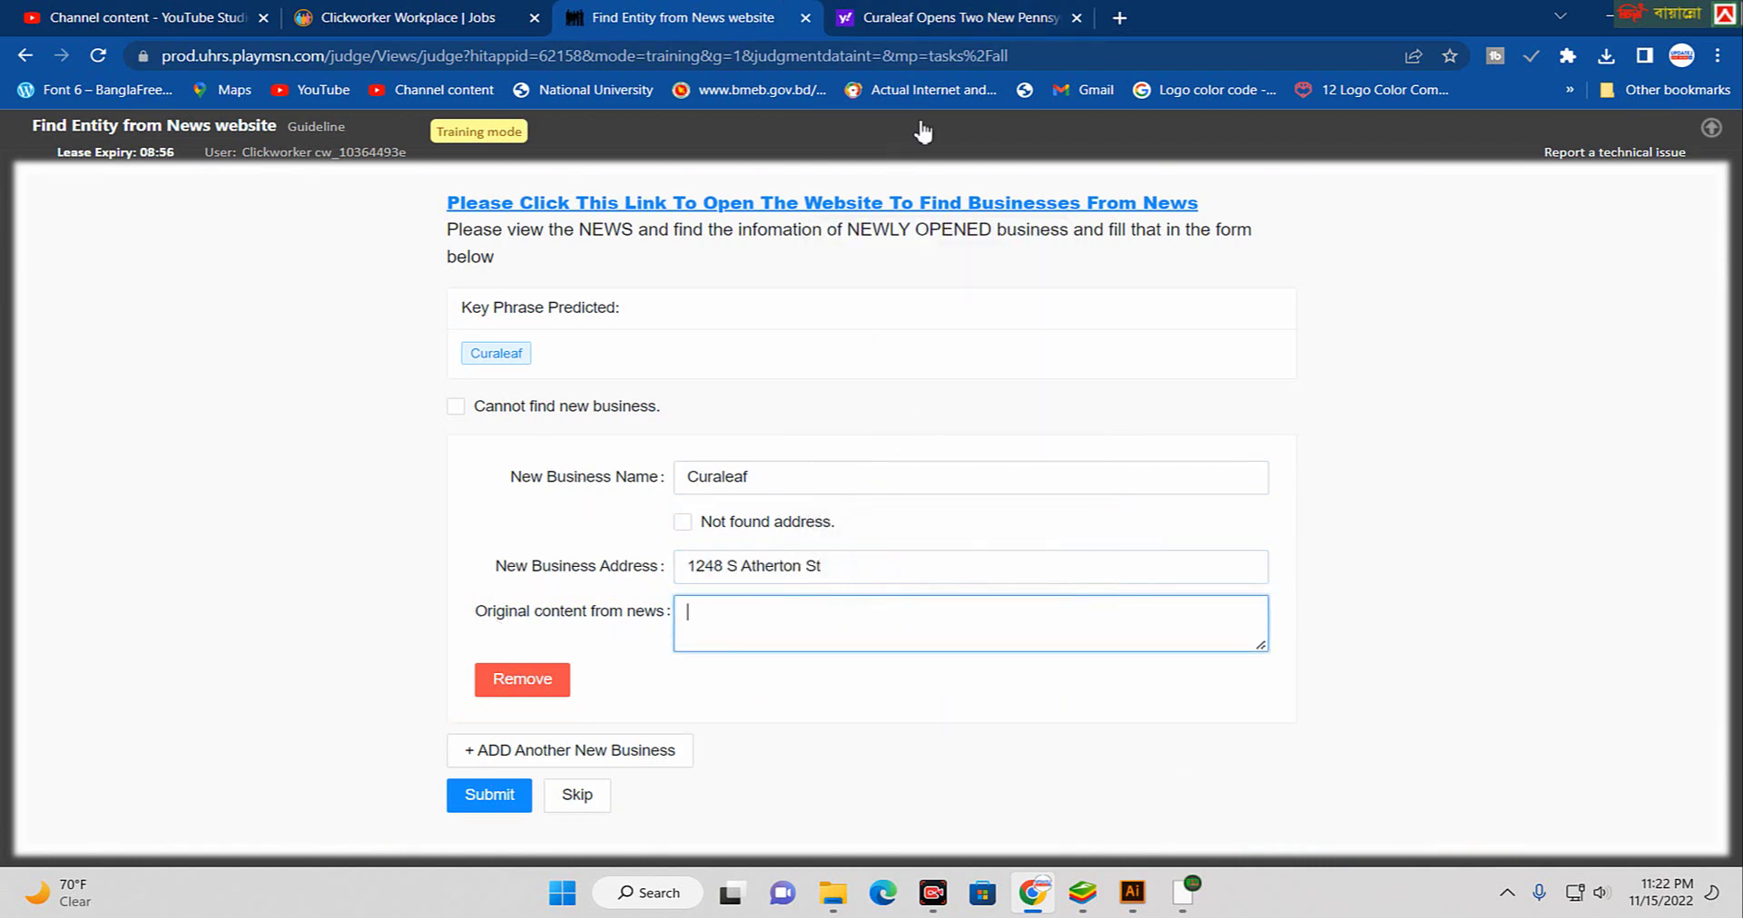
pyautogui.click(1017, 12)
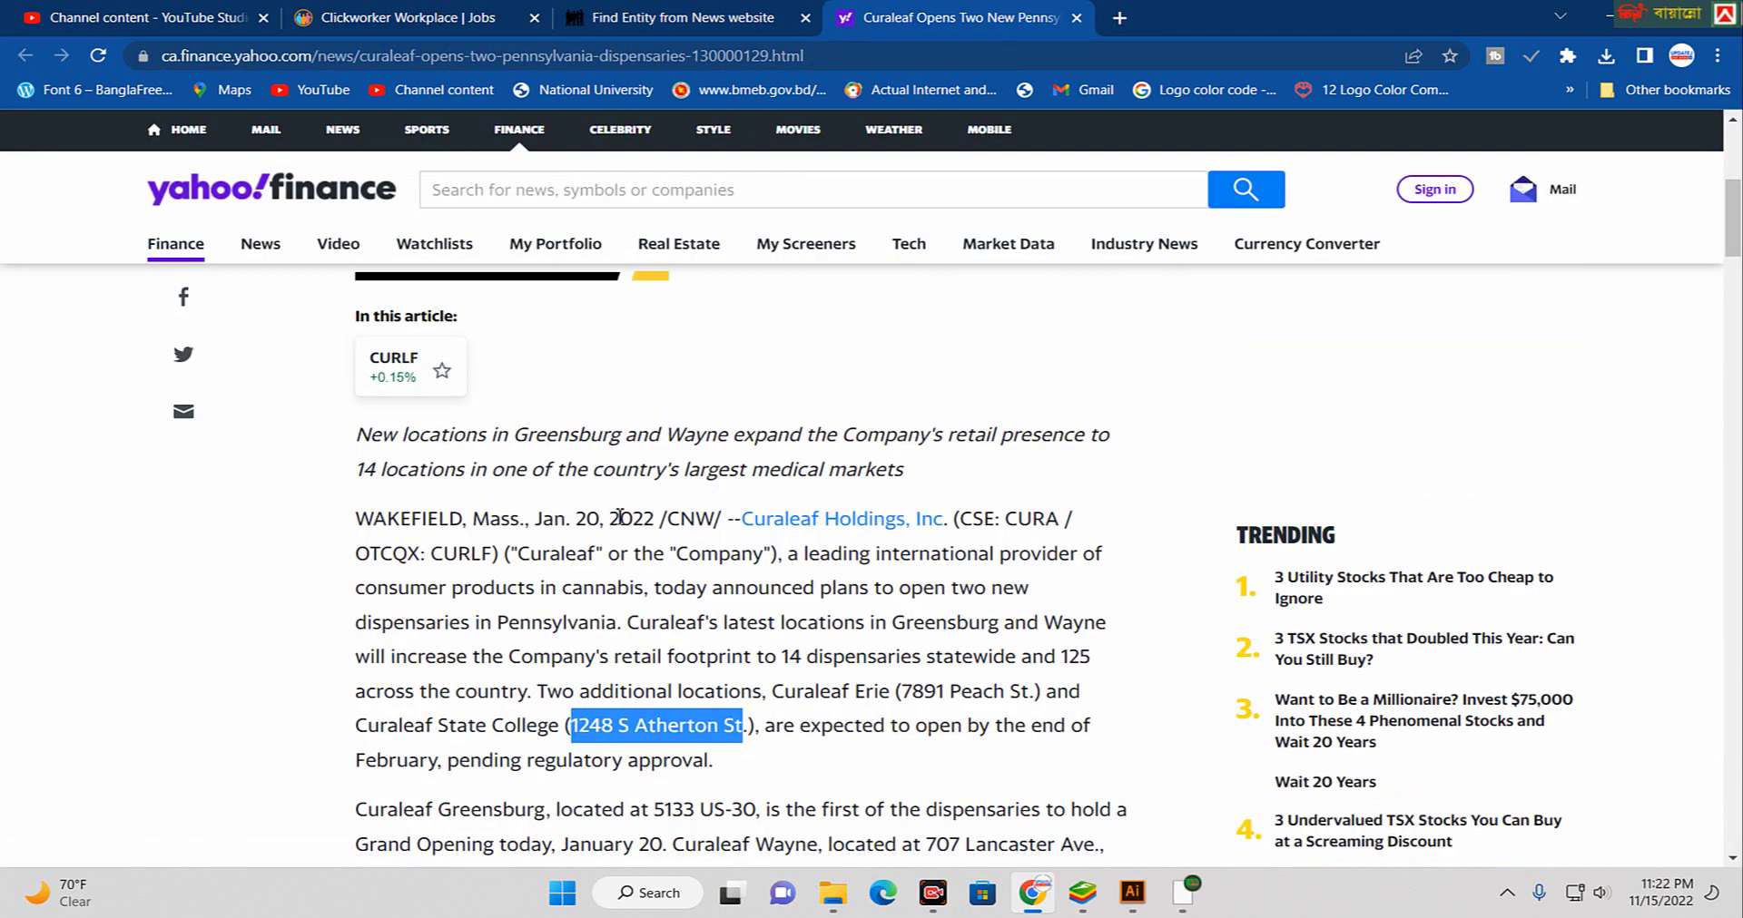
pyautogui.scroll(2, 607, 490)
pyautogui.scroll(-3, 612, 562)
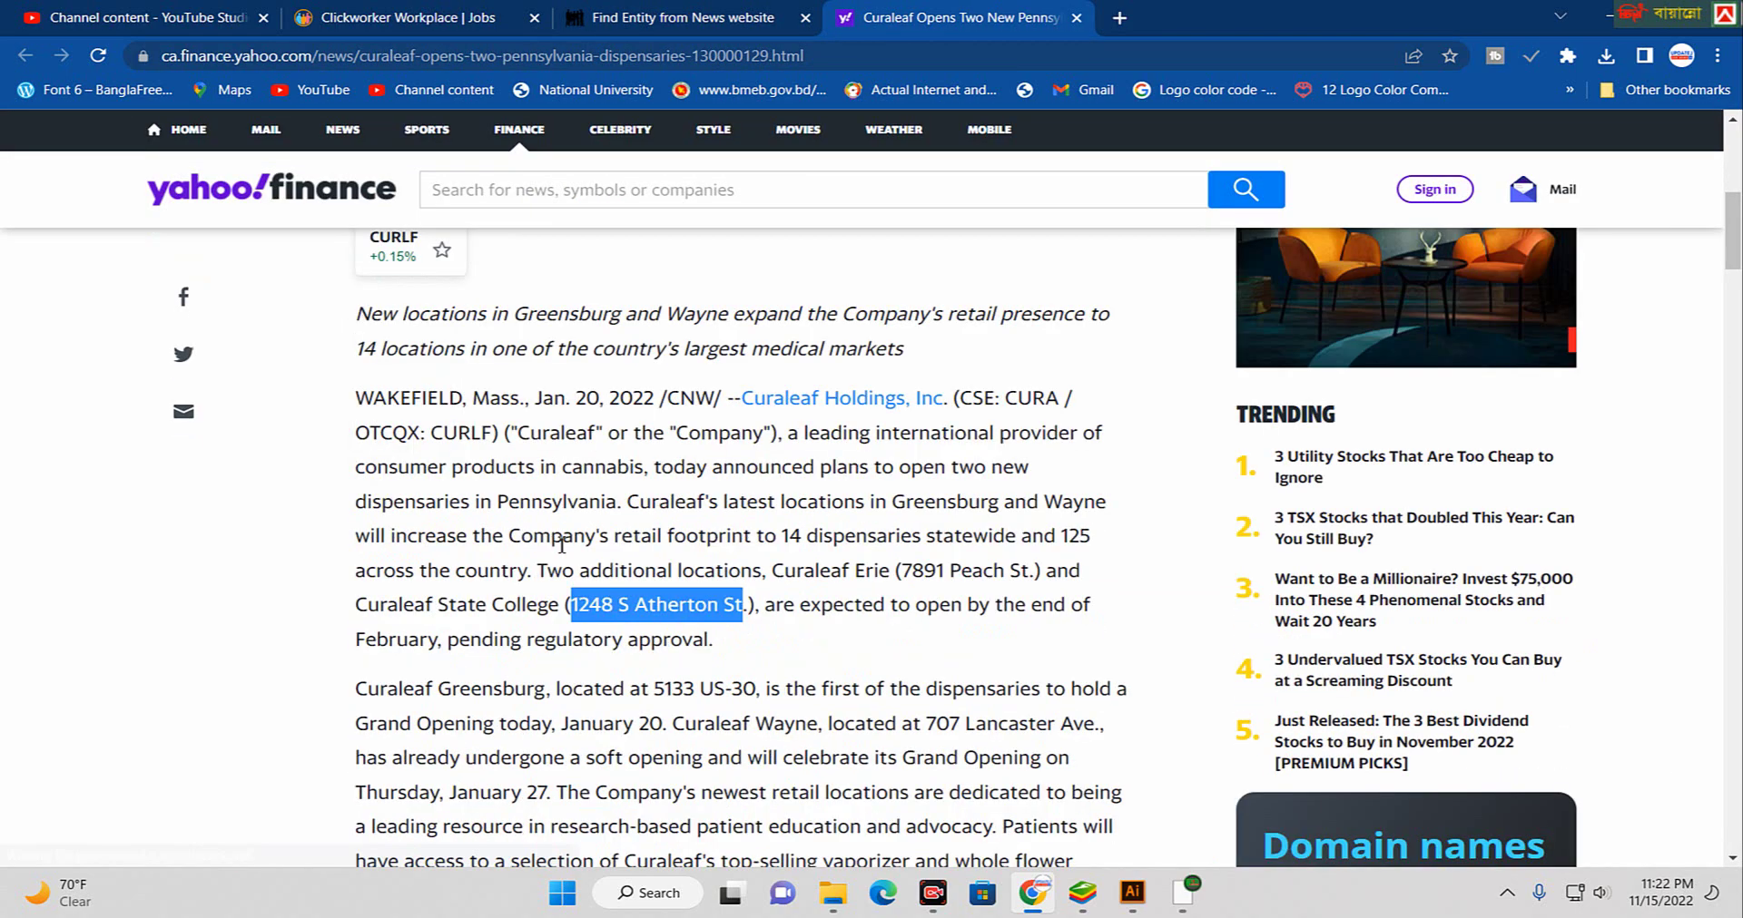
pyautogui.scroll(-1, 613, 599)
pyautogui.scroll(1, 437, 381)
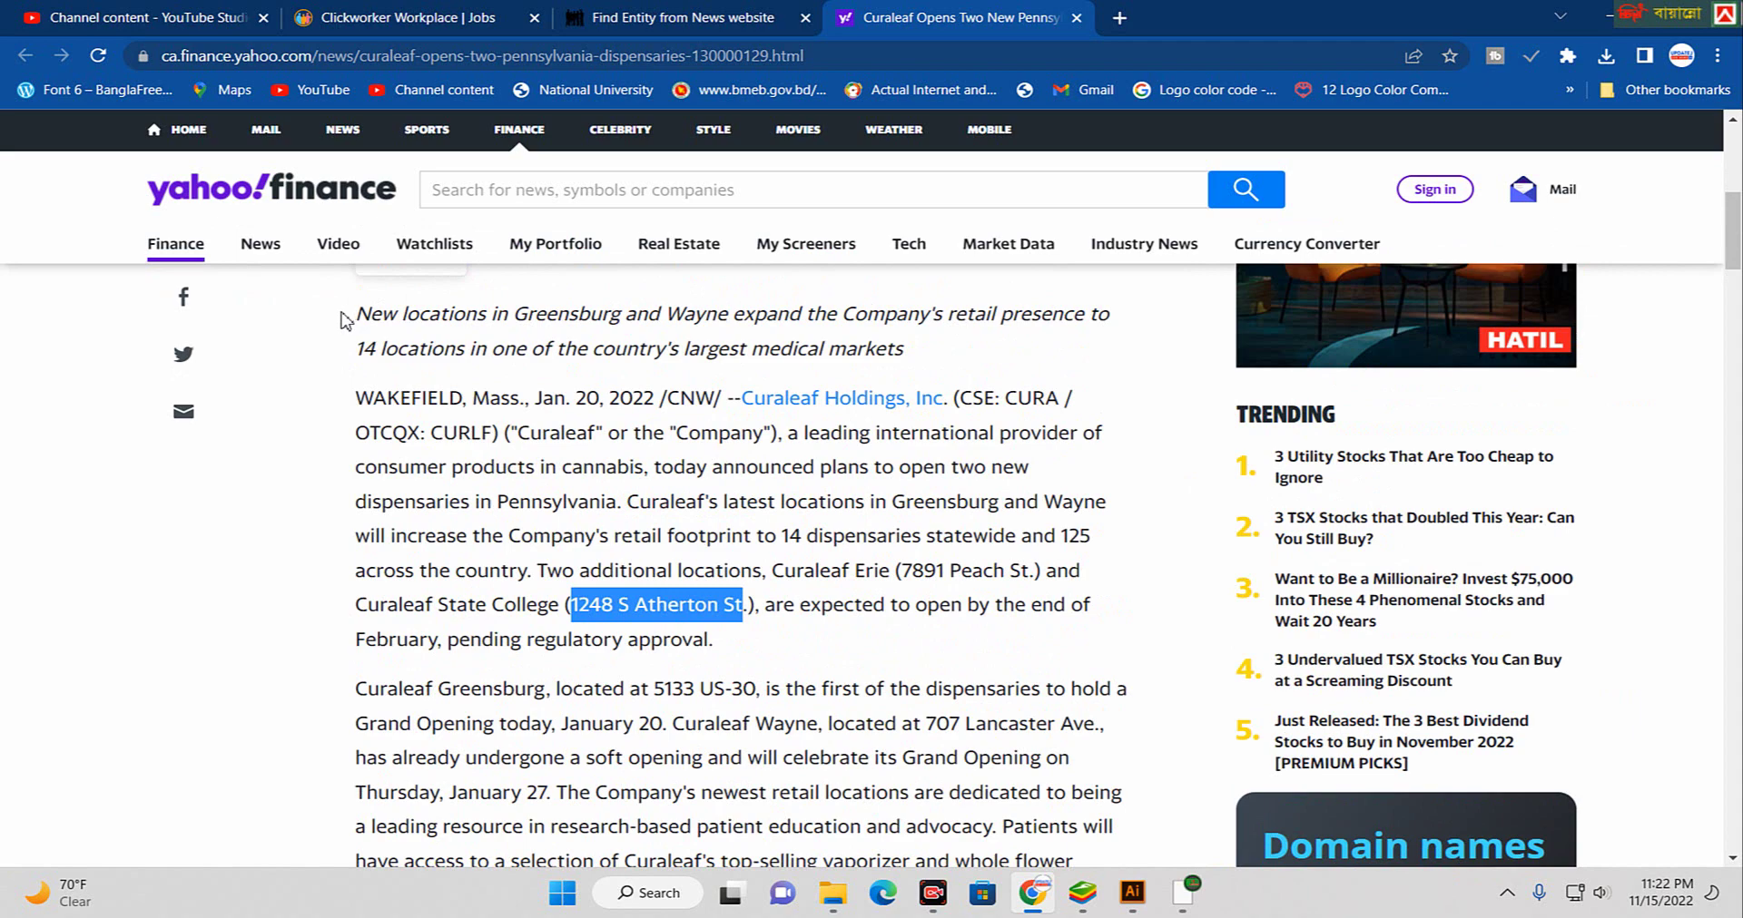
pyautogui.moveTo(343, 319); pyautogui.dragTo(860, 325)
pyautogui.scroll(-3, 726, 581)
pyautogui.rightClick(857, 321)
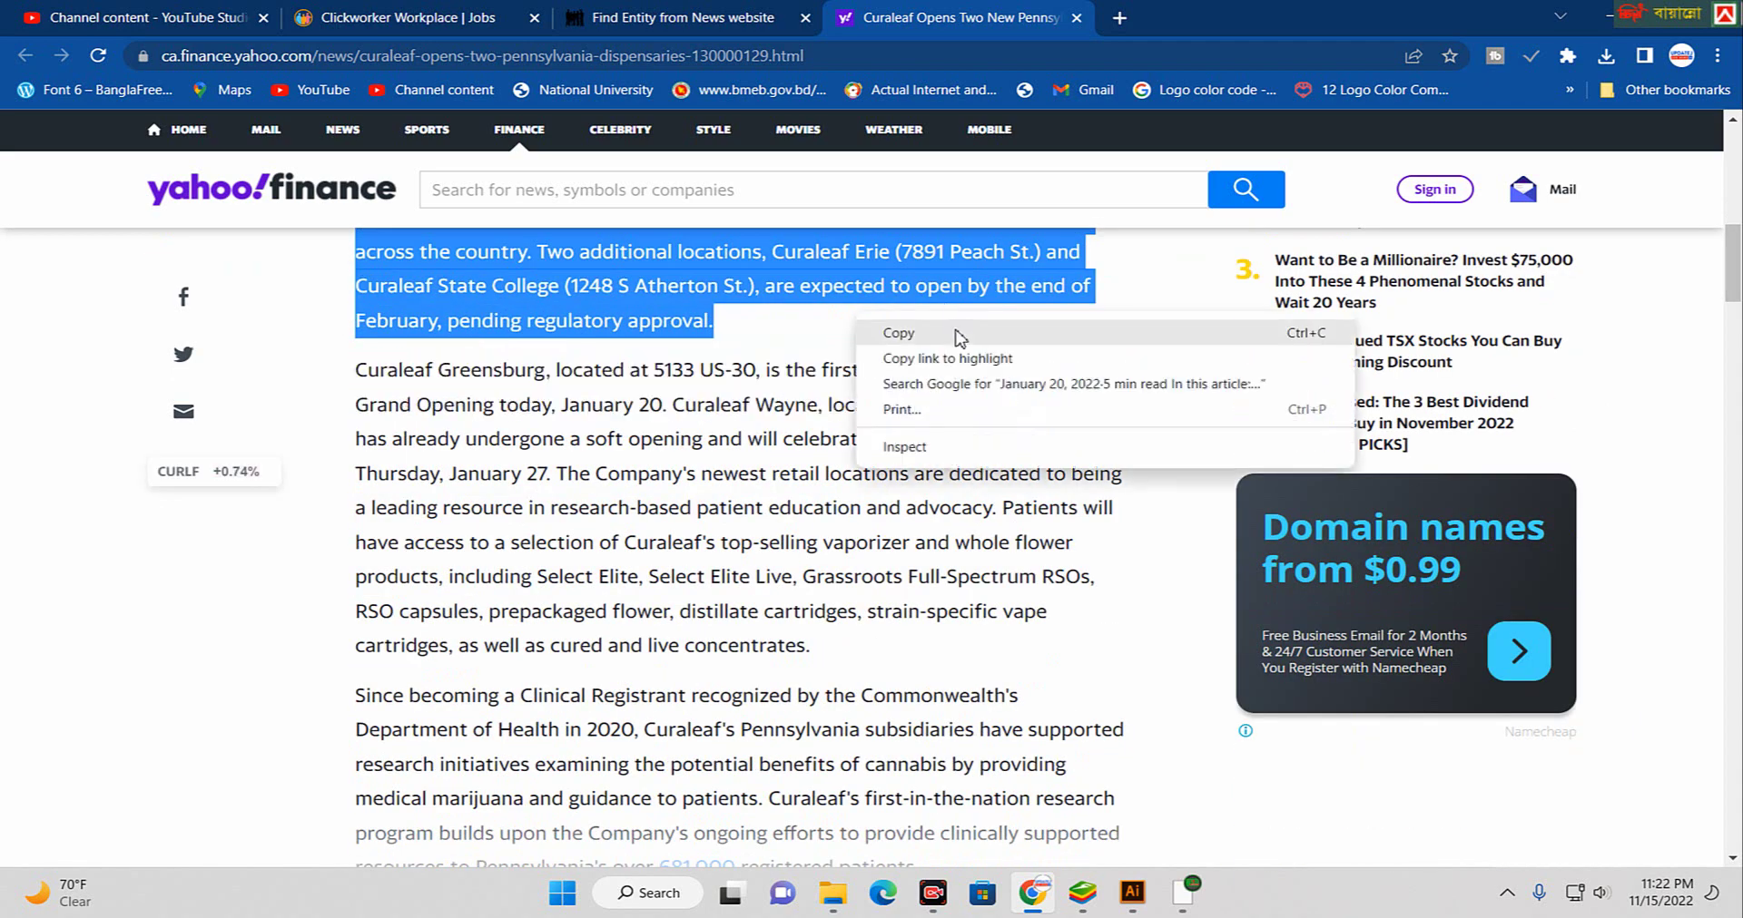
pyautogui.click(958, 338)
pyautogui.scroll(5, 976, 458)
pyautogui.click(638, 15)
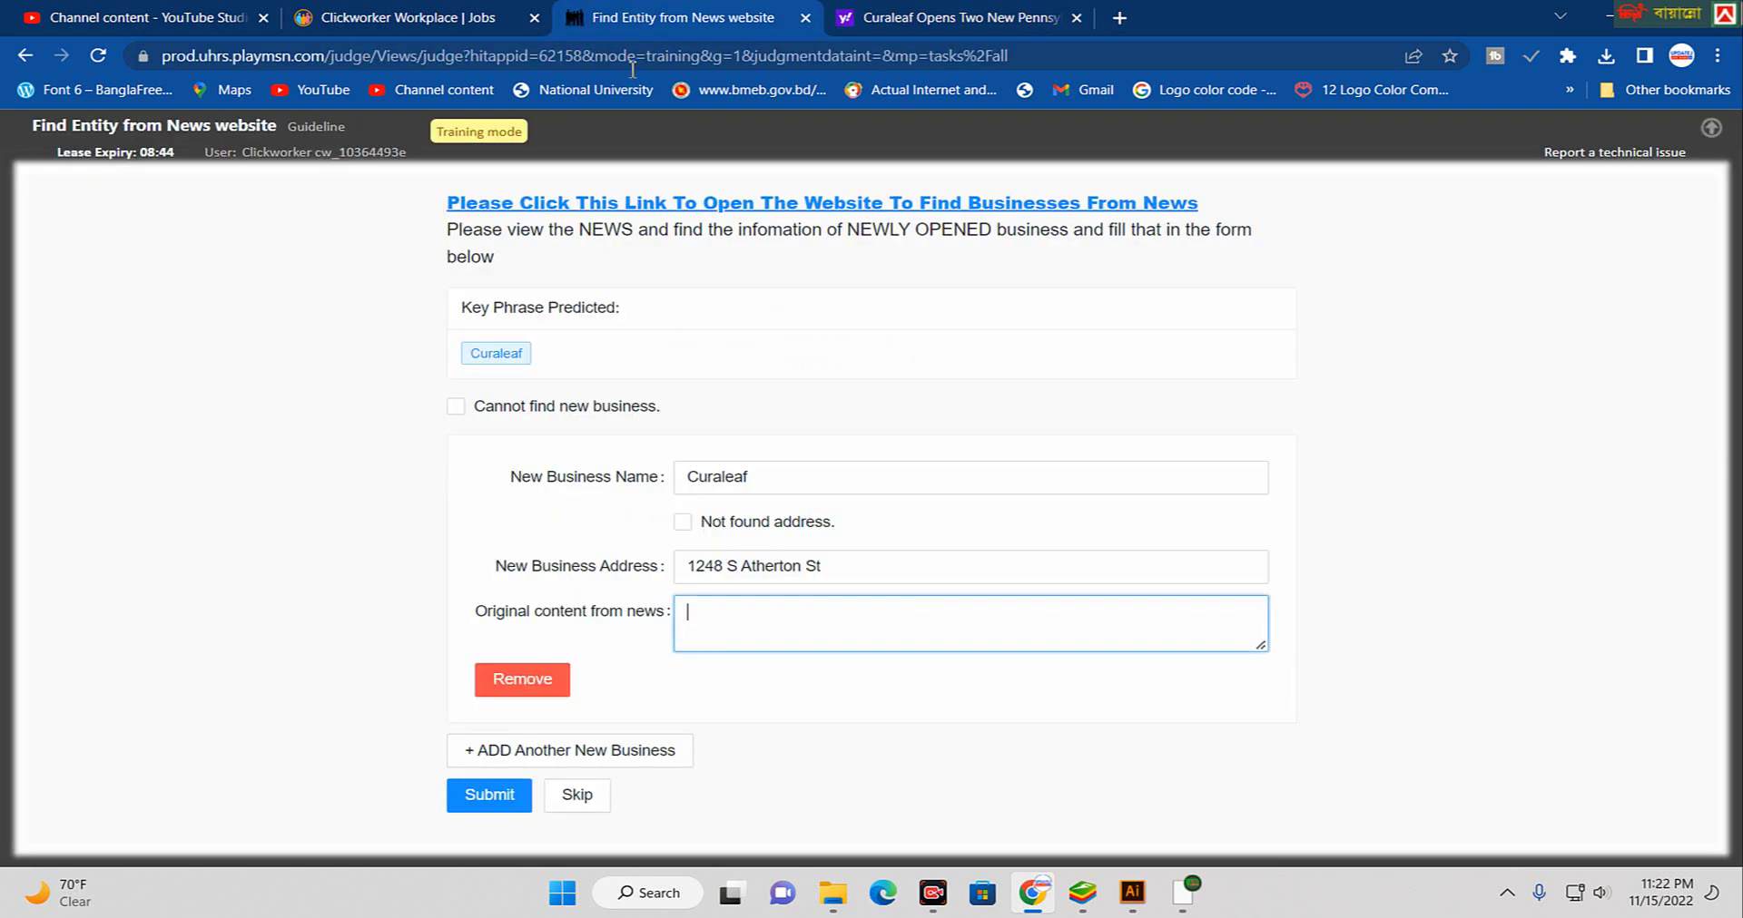
pyautogui.rightClick(720, 611)
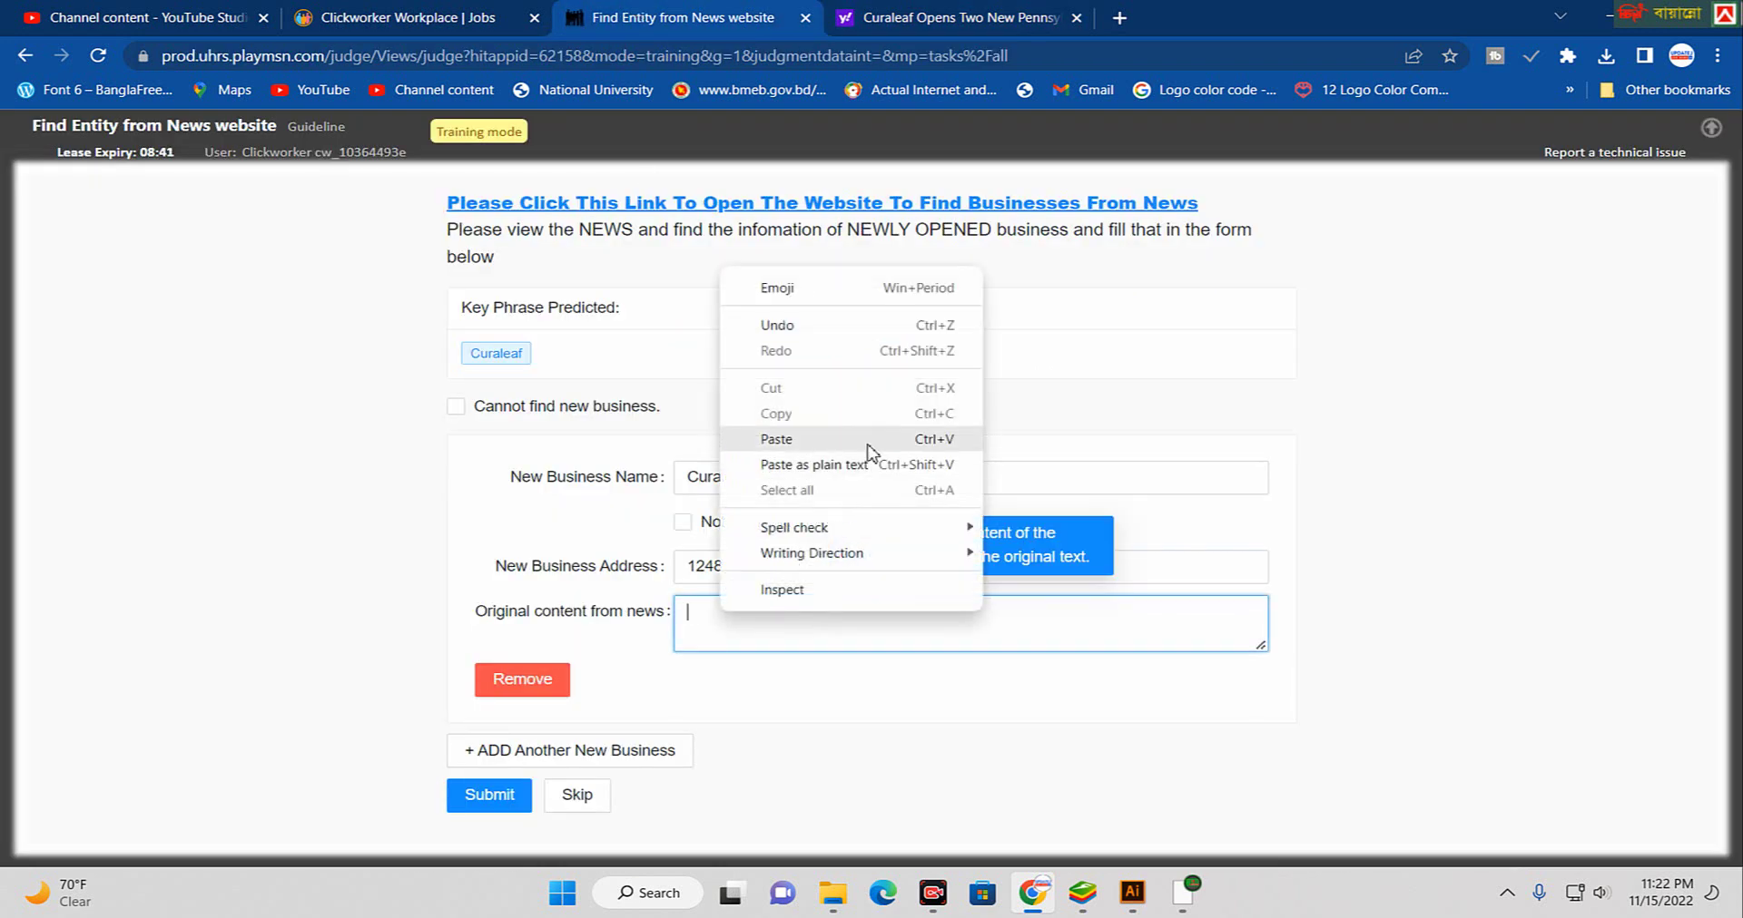
pyautogui.click(867, 443)
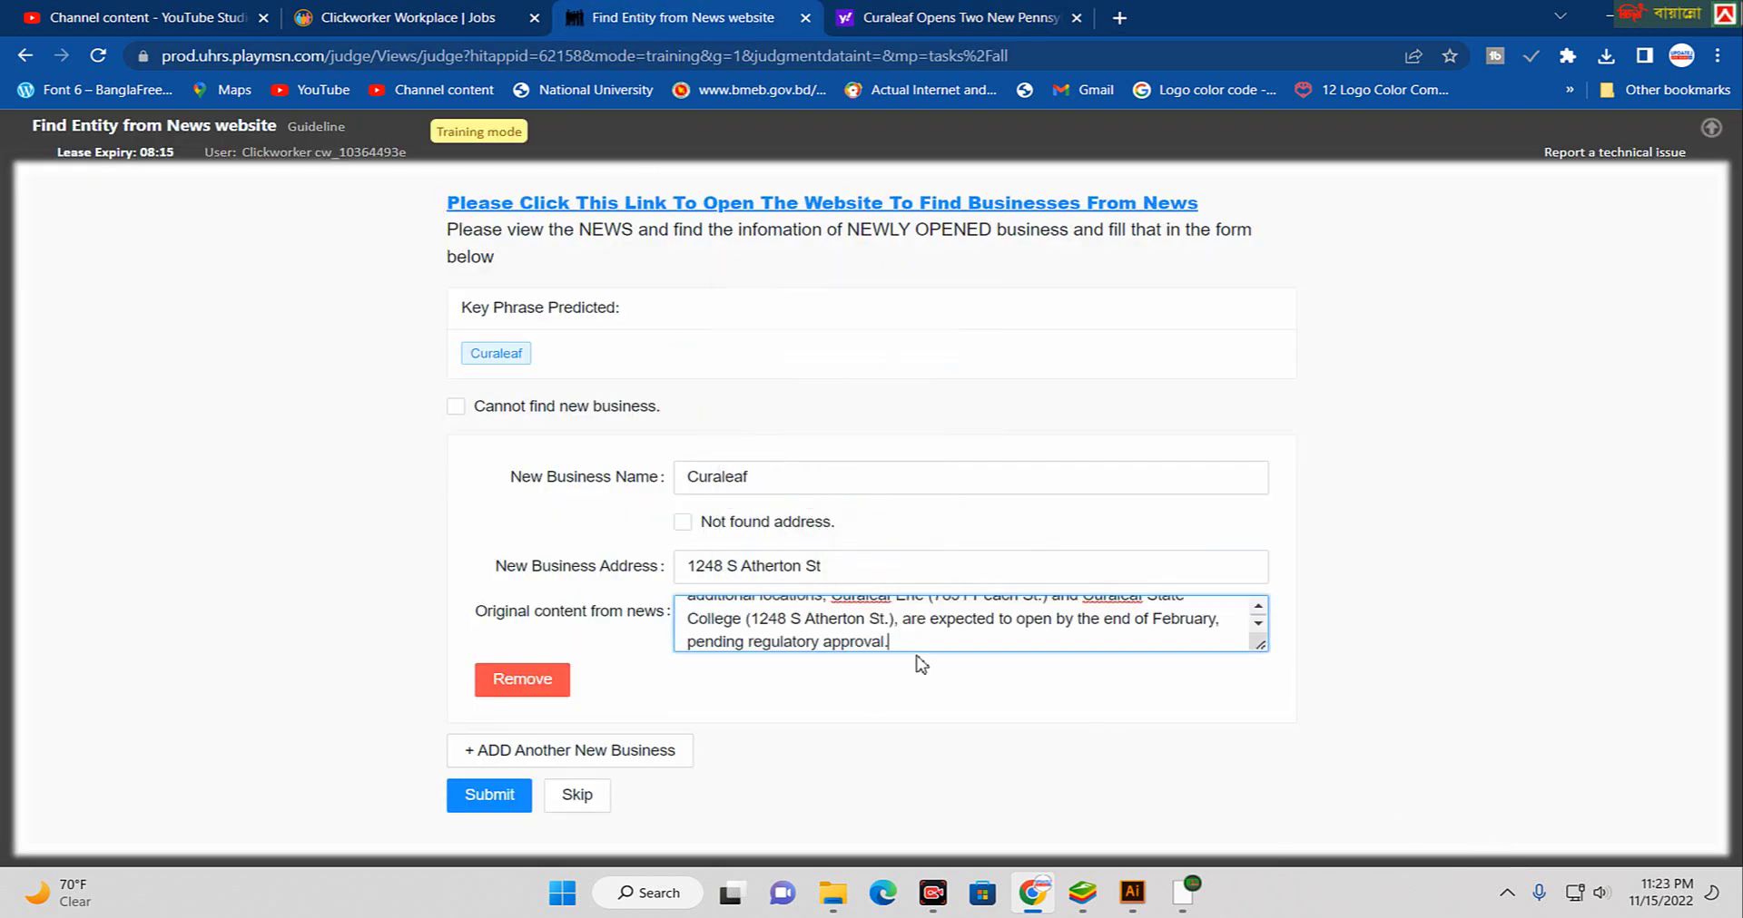
pyautogui.click(935, 701)
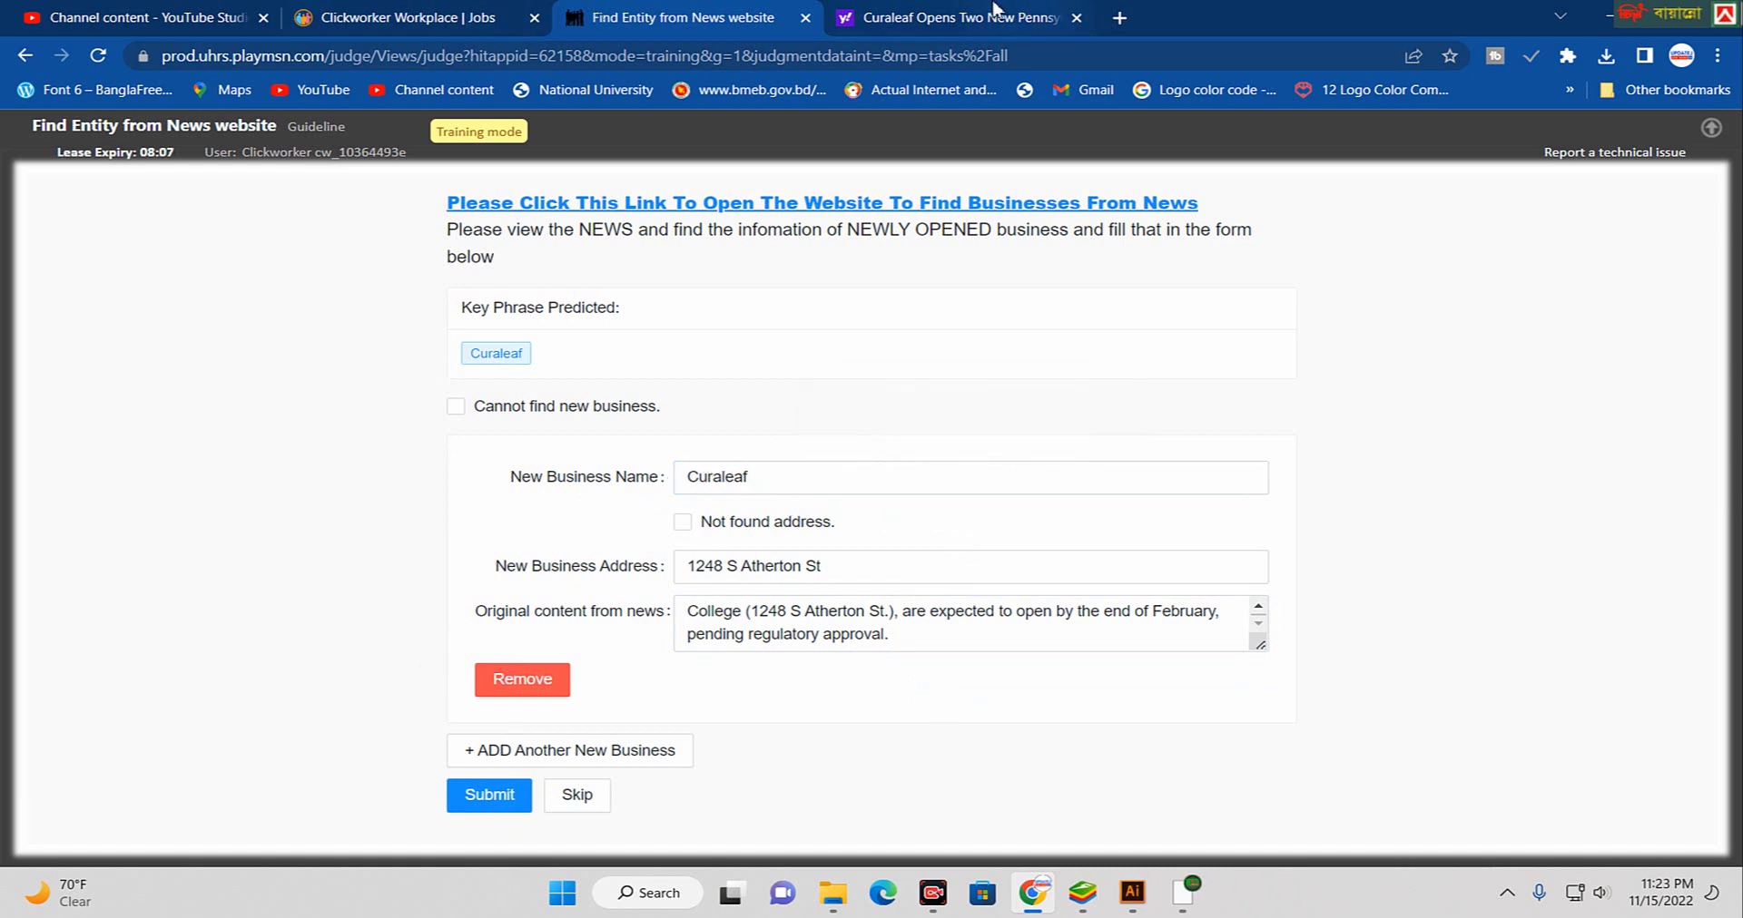
# - Review the business name in the article's headline and the source passage, then return to the training form
pyautogui.click(958, 16)
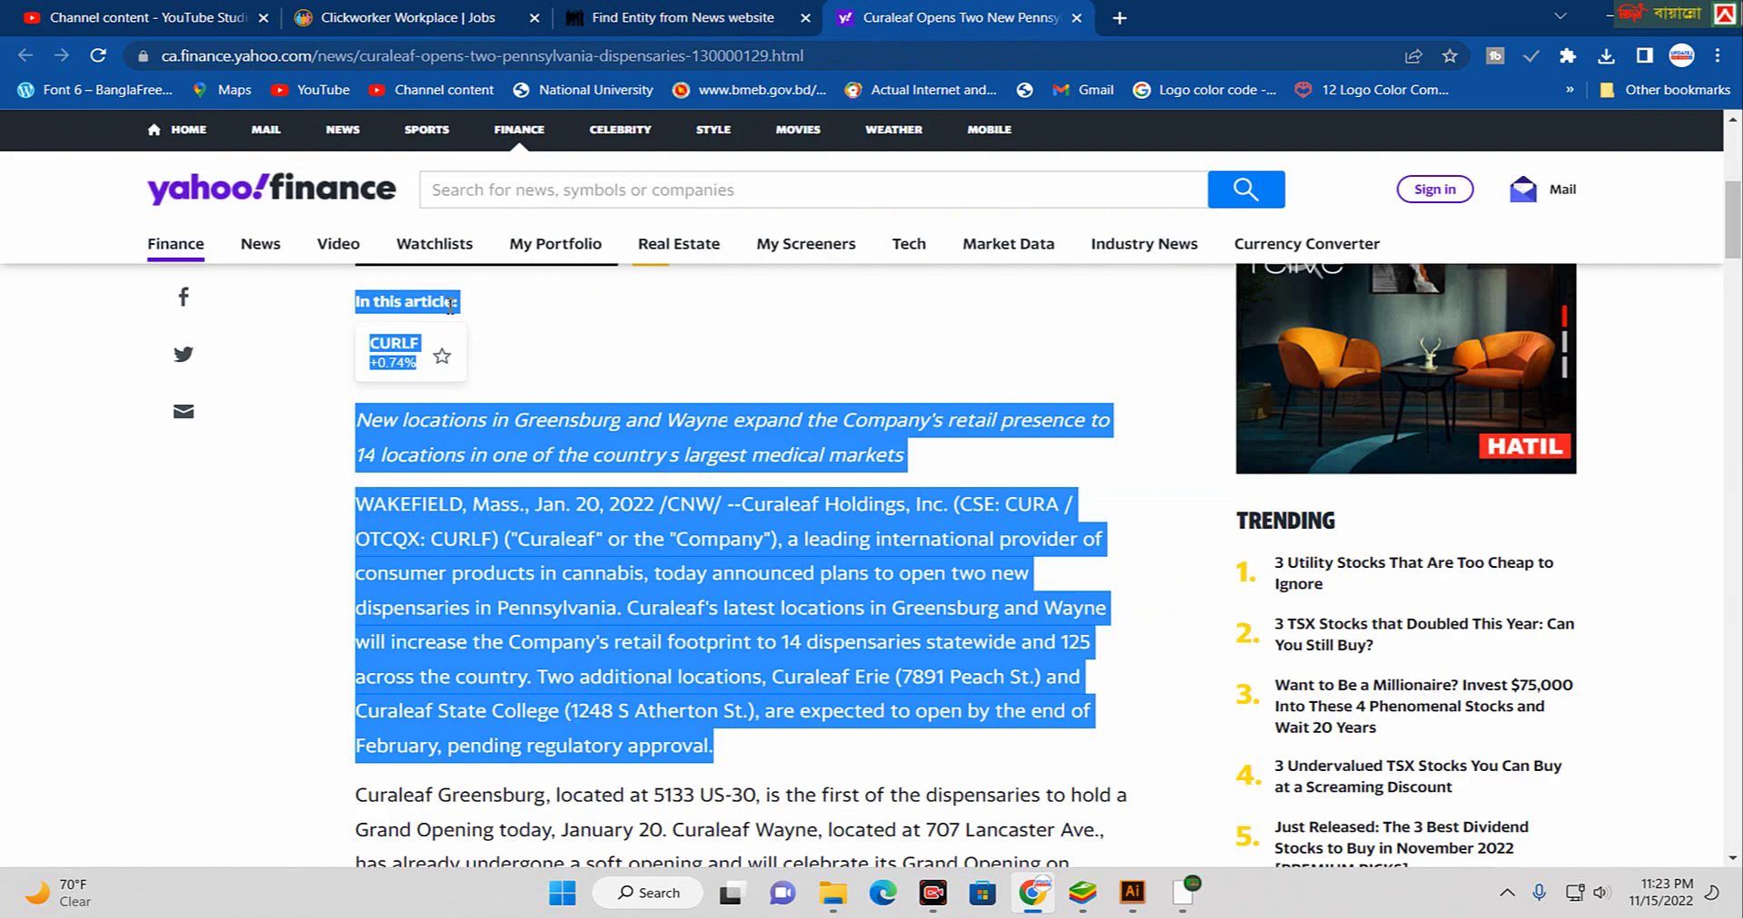
pyautogui.click(588, 362)
pyautogui.scroll(5, 554, 408)
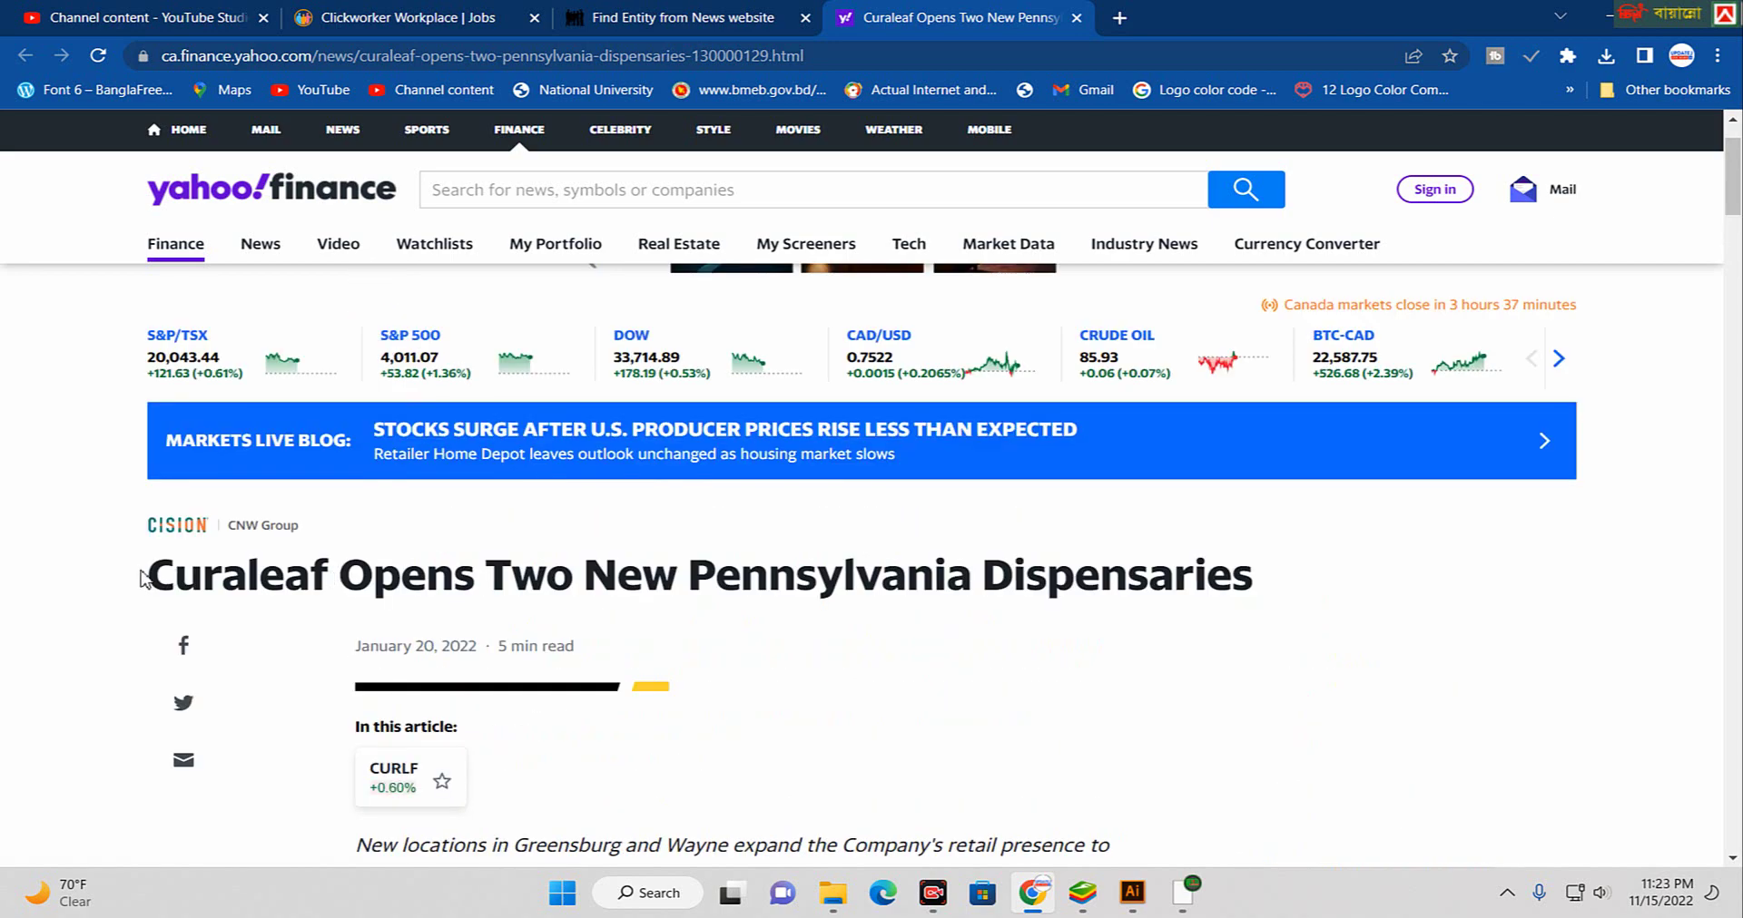
pyautogui.moveTo(144, 576); pyautogui.dragTo(311, 563)
pyautogui.scroll(-2, 336, 566)
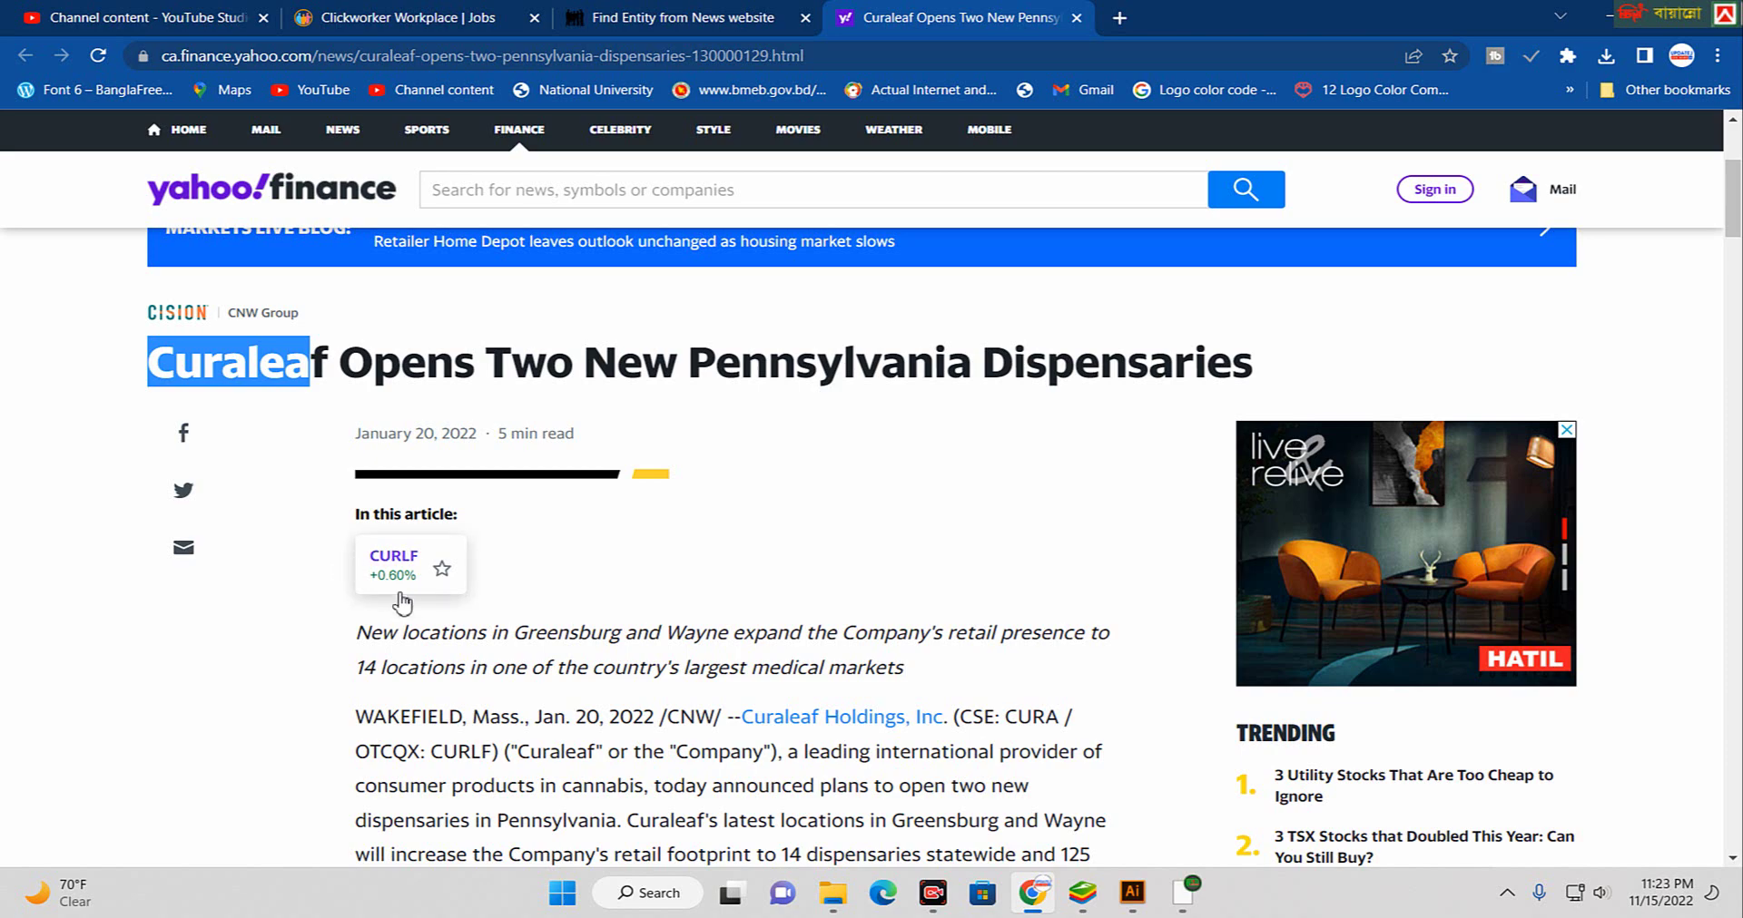
pyautogui.scroll(-3, 400, 598)
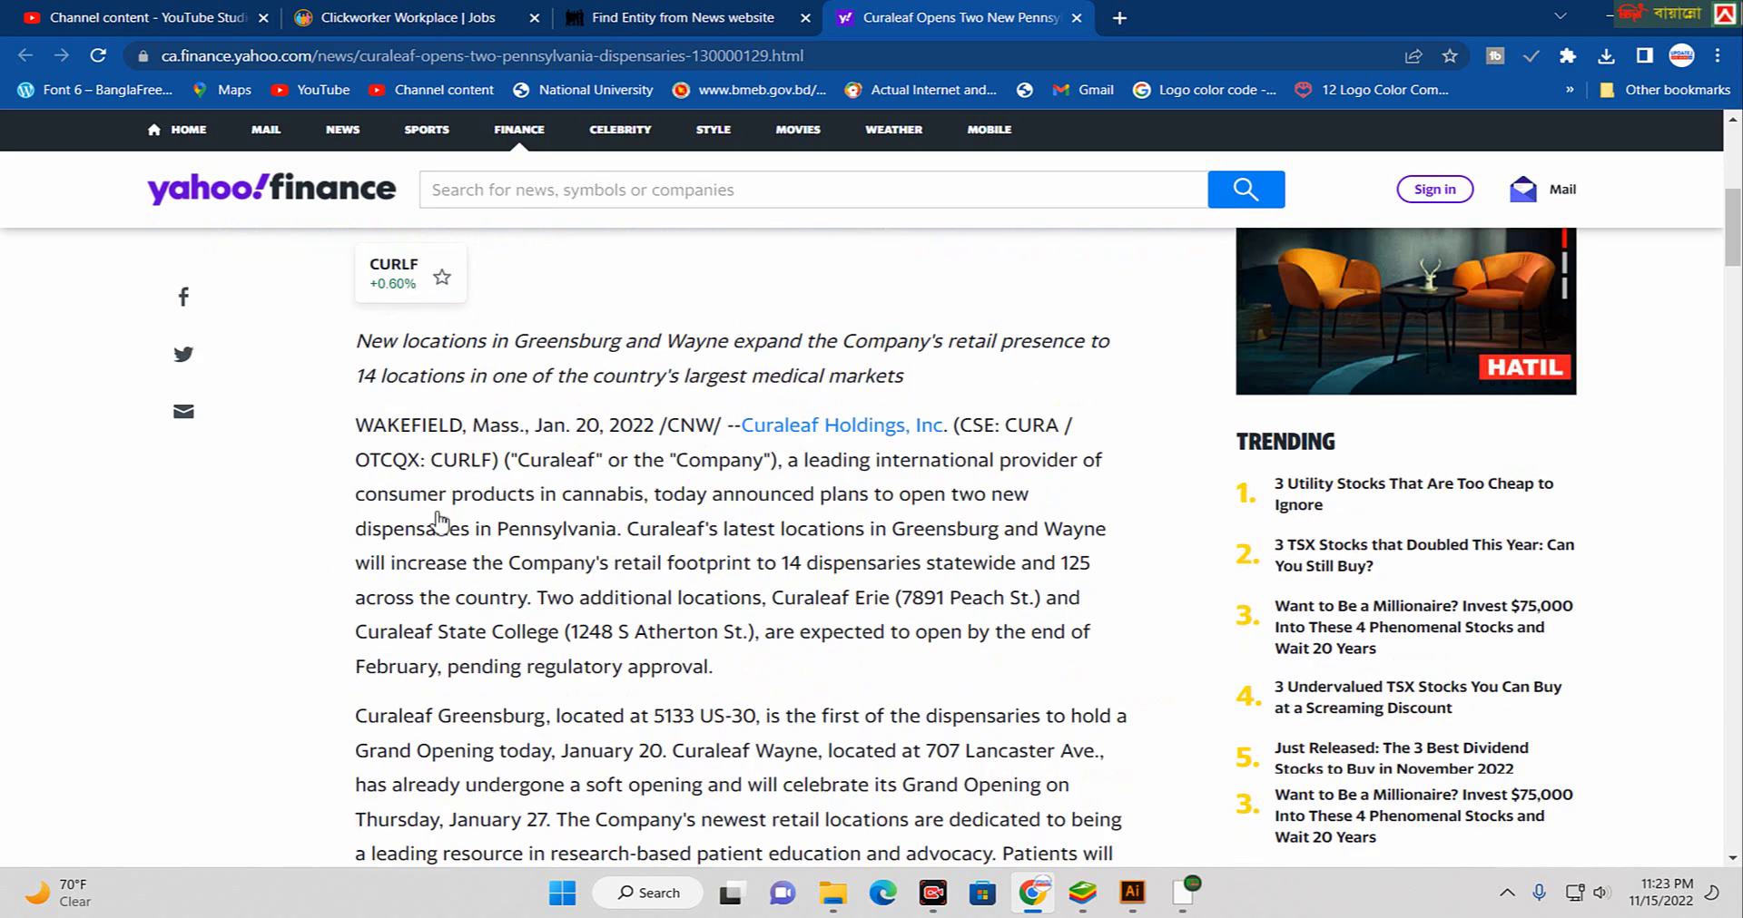
pyautogui.scroll(3, 435, 562)
pyautogui.scroll(-3, 399, 663)
pyautogui.keyDown('shift'); pyautogui.click(428, 694); pyautogui.keyUp('shift')
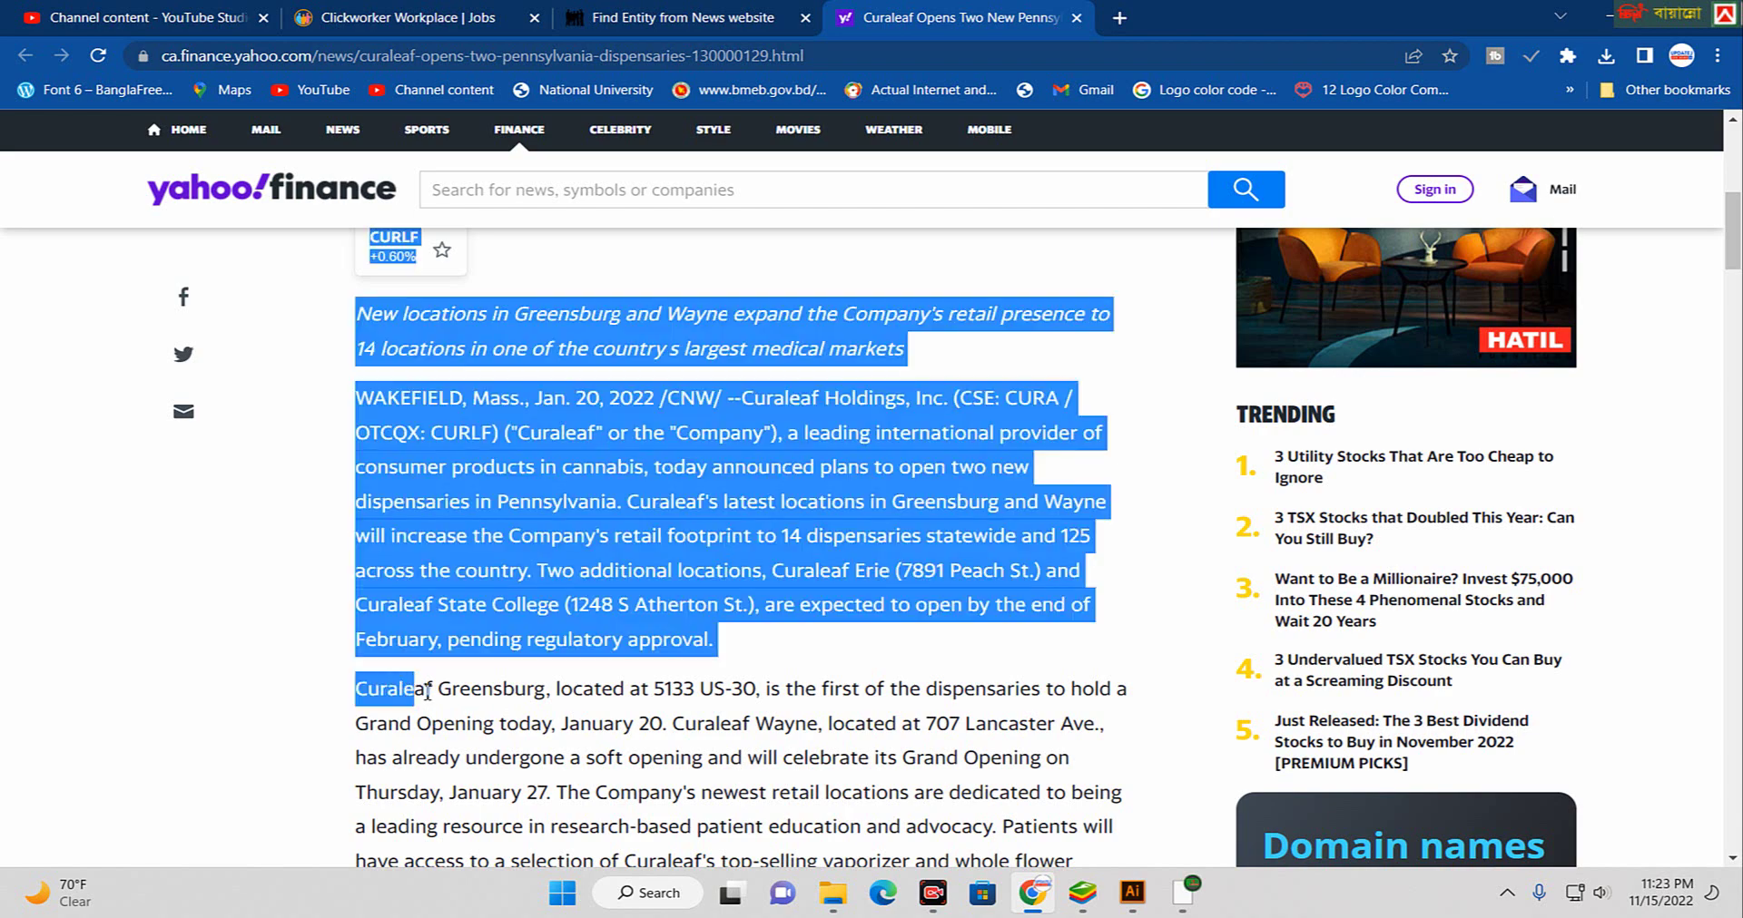
pyautogui.click(429, 691)
pyautogui.click(690, 18)
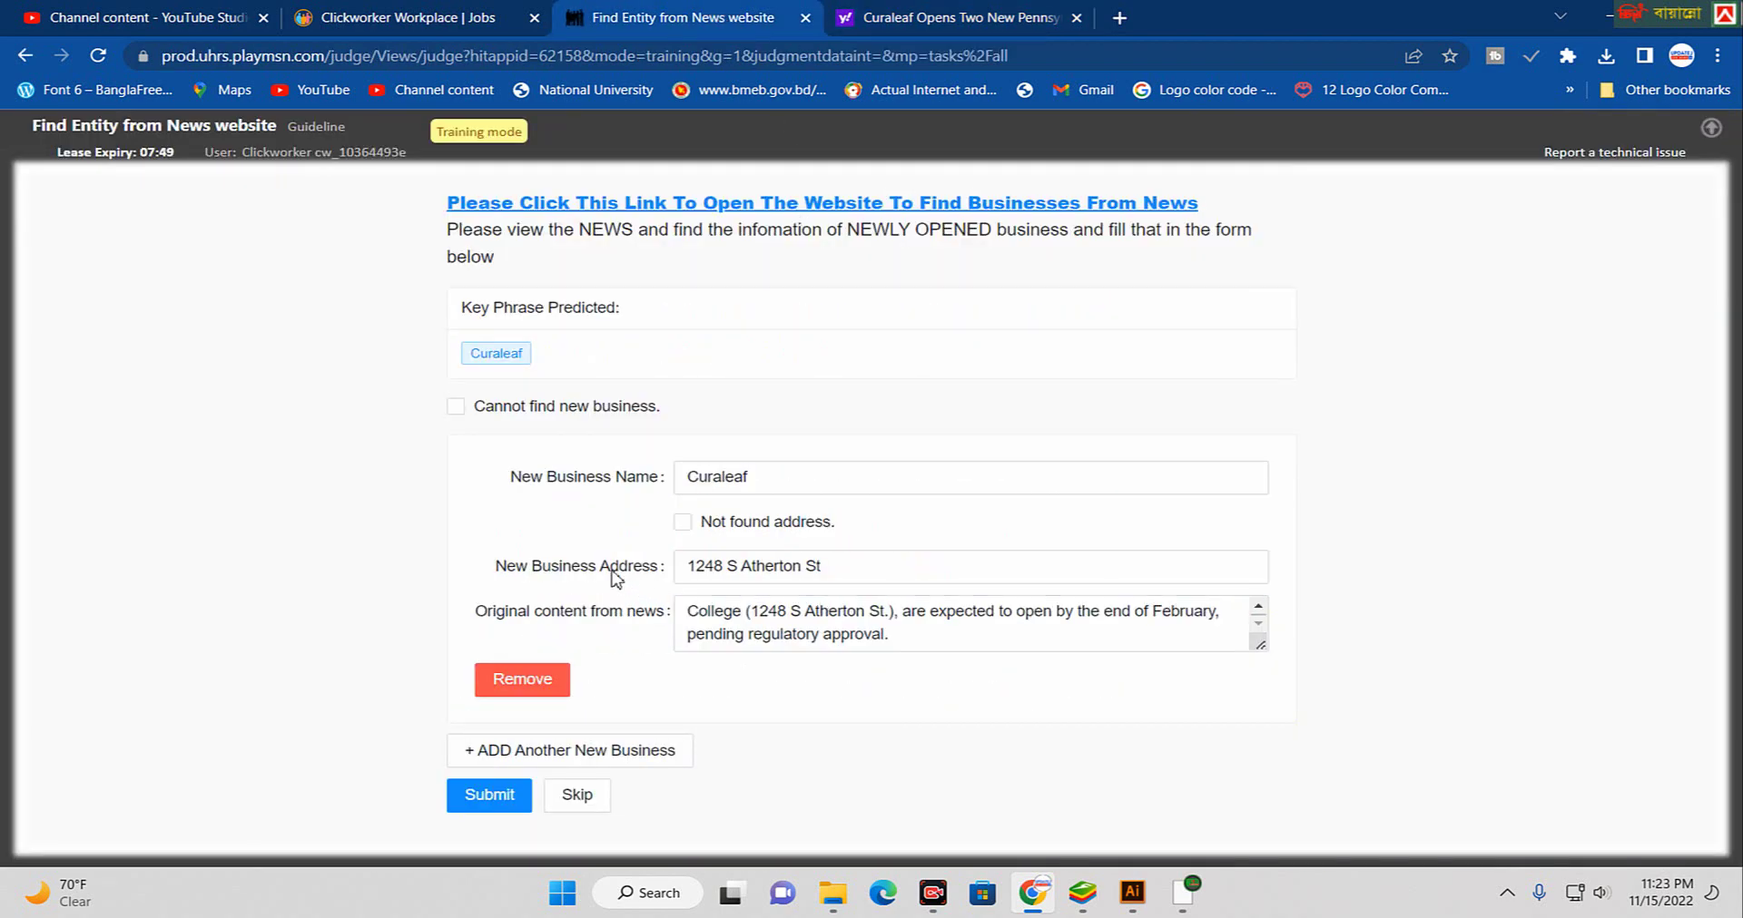
# - Check the form's address against the Curaleaf State College and Erie addresses in the article, and review the source passage again
pyautogui.click(690, 579)
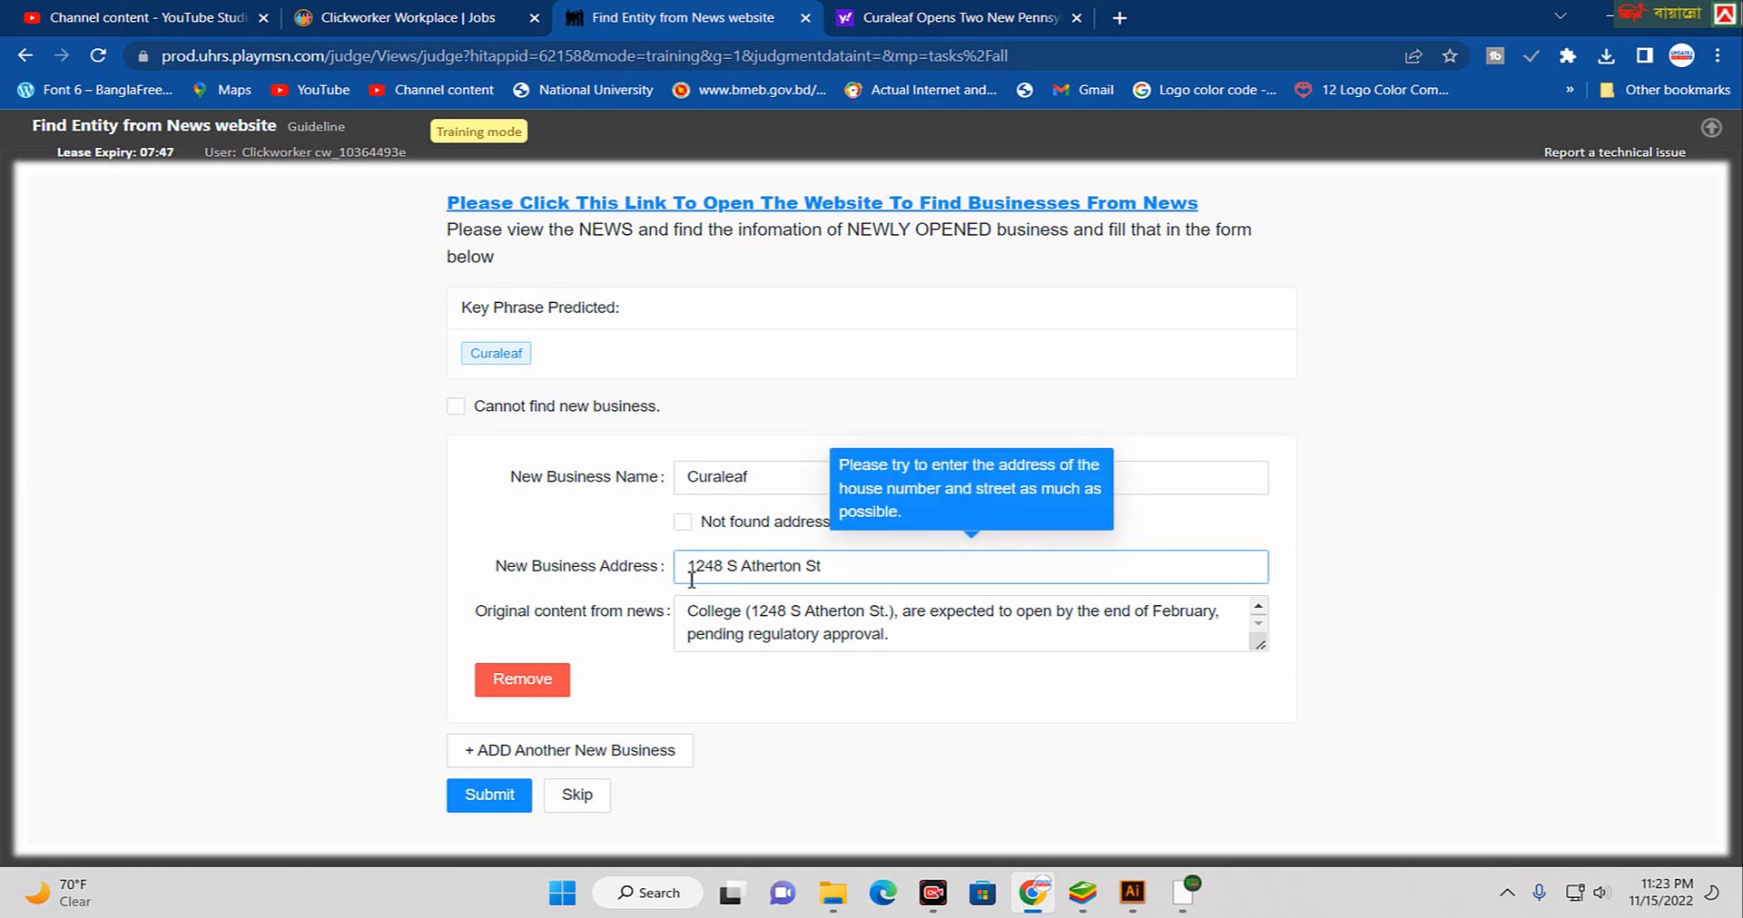
pyautogui.click(953, 17)
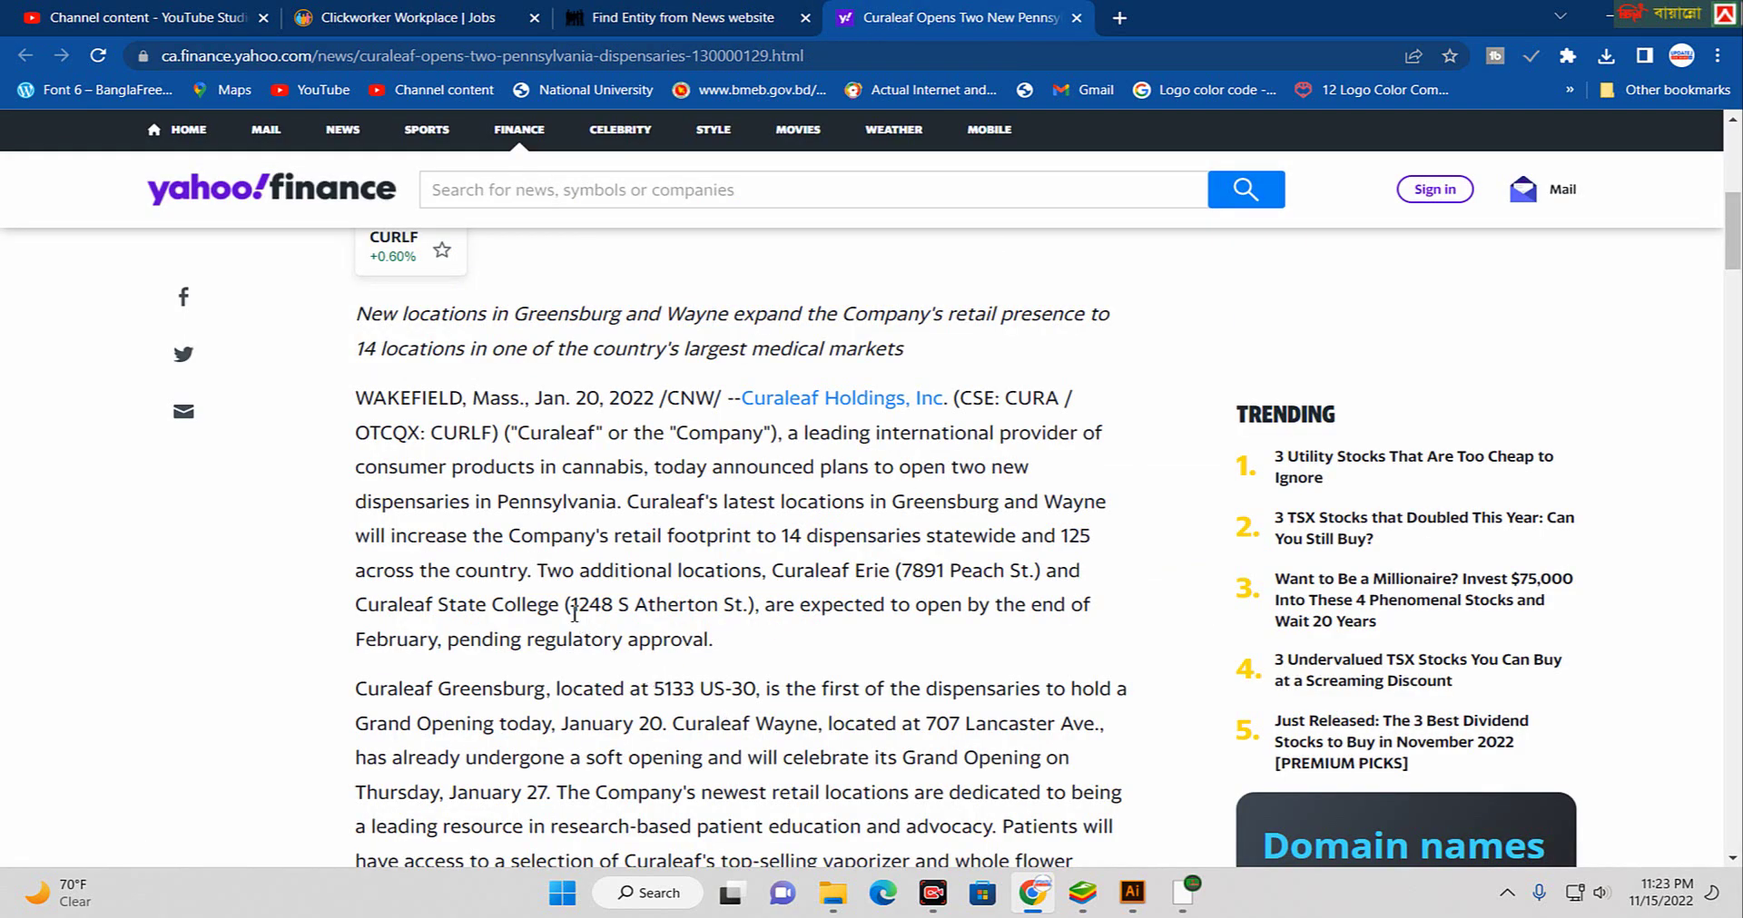
pyautogui.moveTo(570, 613); pyautogui.dragTo(746, 606)
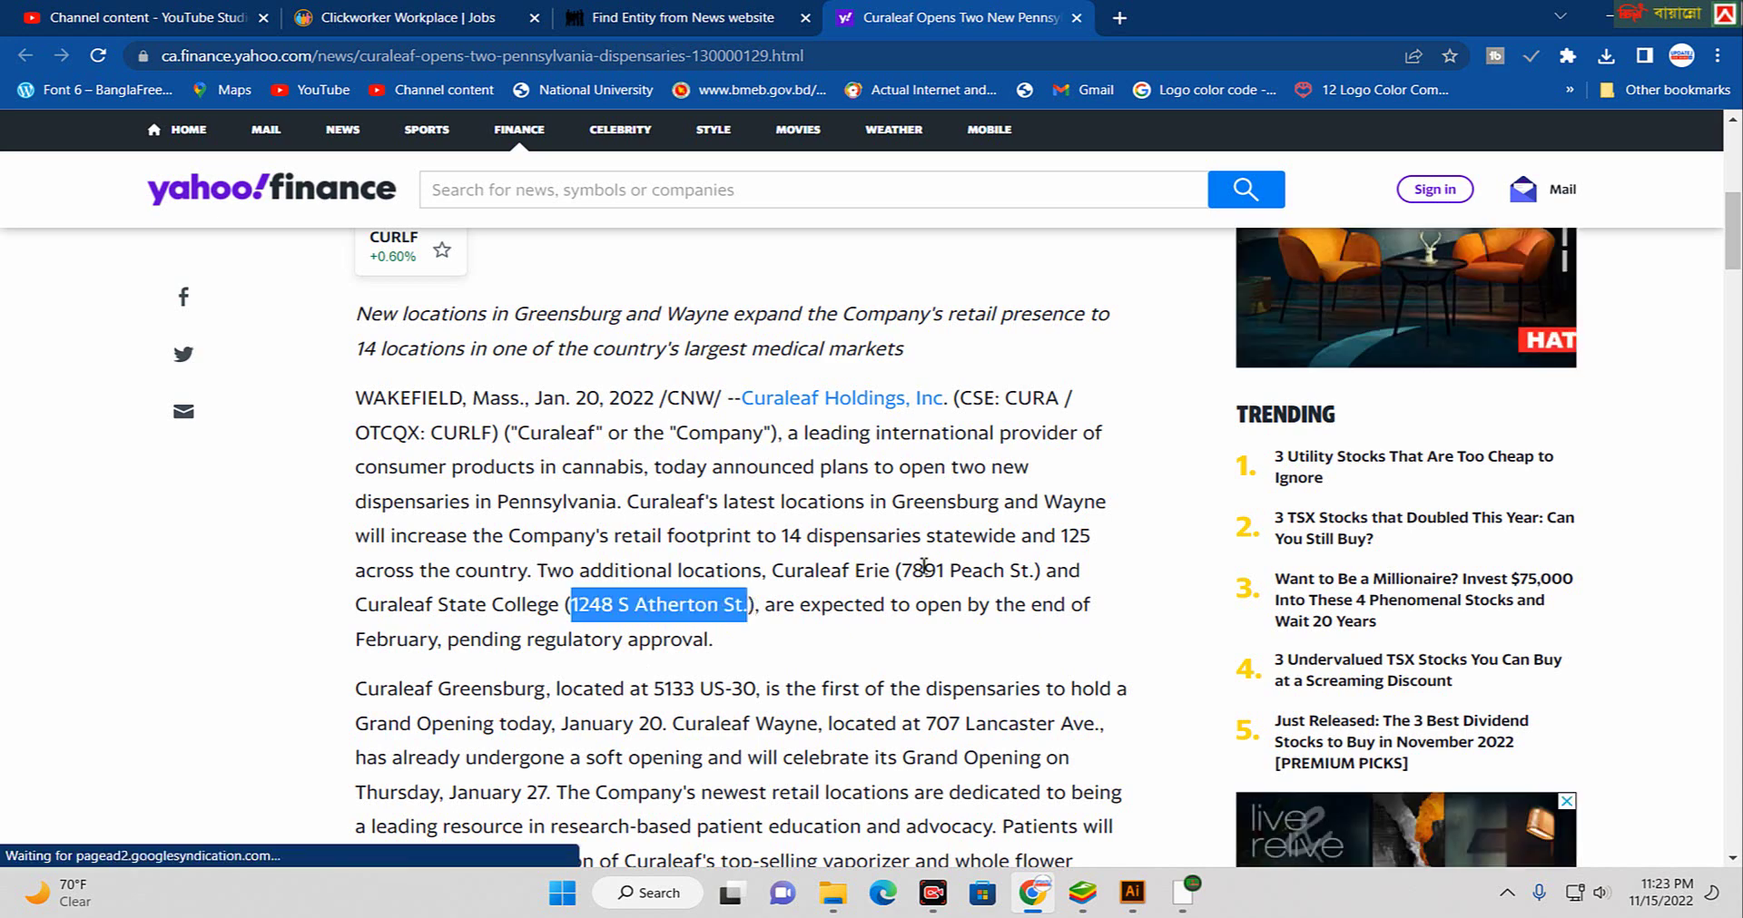
pyautogui.moveTo(898, 570); pyautogui.dragTo(1032, 572)
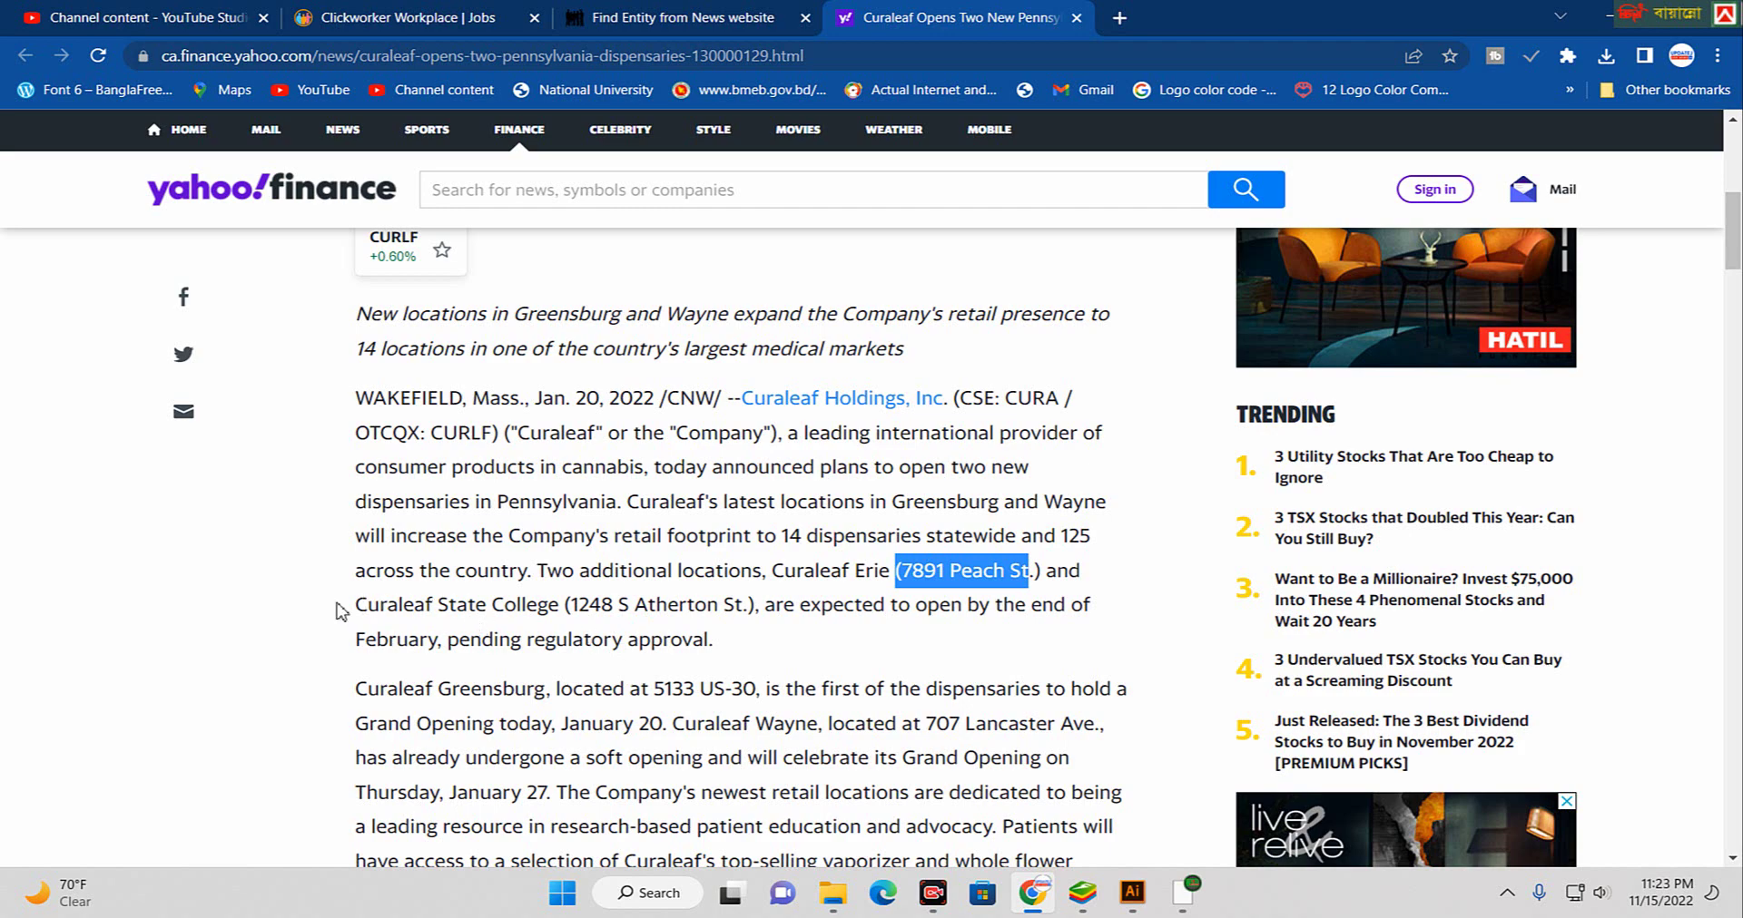
pyautogui.moveTo(341, 612); pyautogui.dragTo(482, 608)
pyautogui.click(482, 608)
pyautogui.scroll(5, 545, 631)
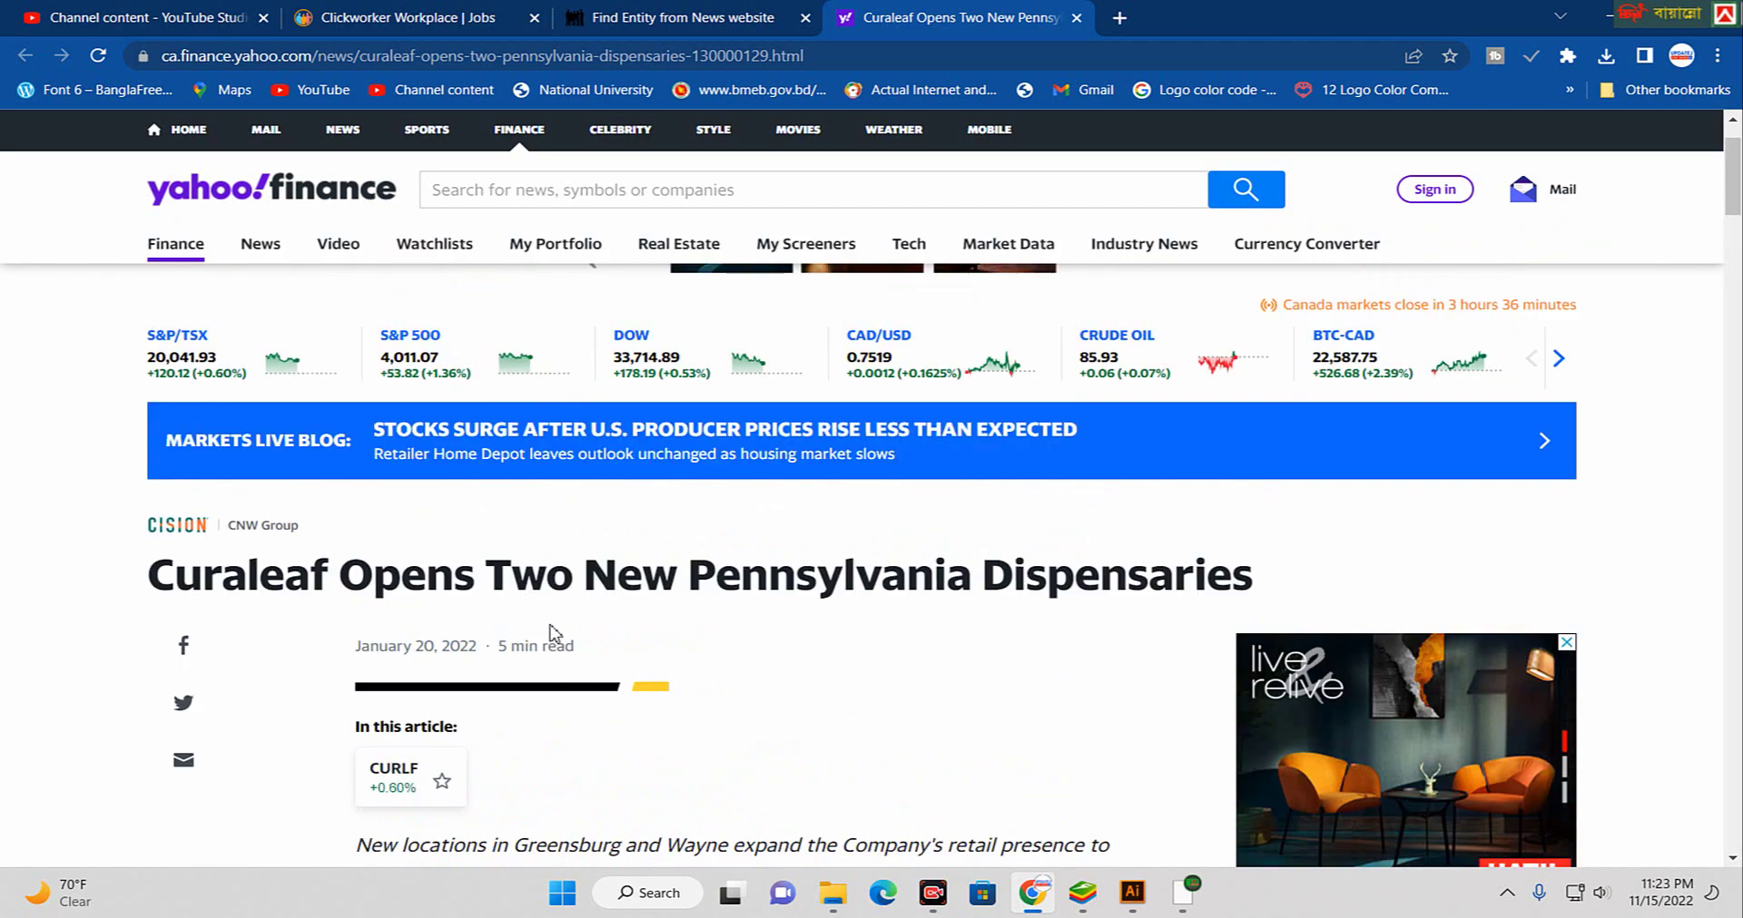
pyautogui.scroll(-8, 739, 631)
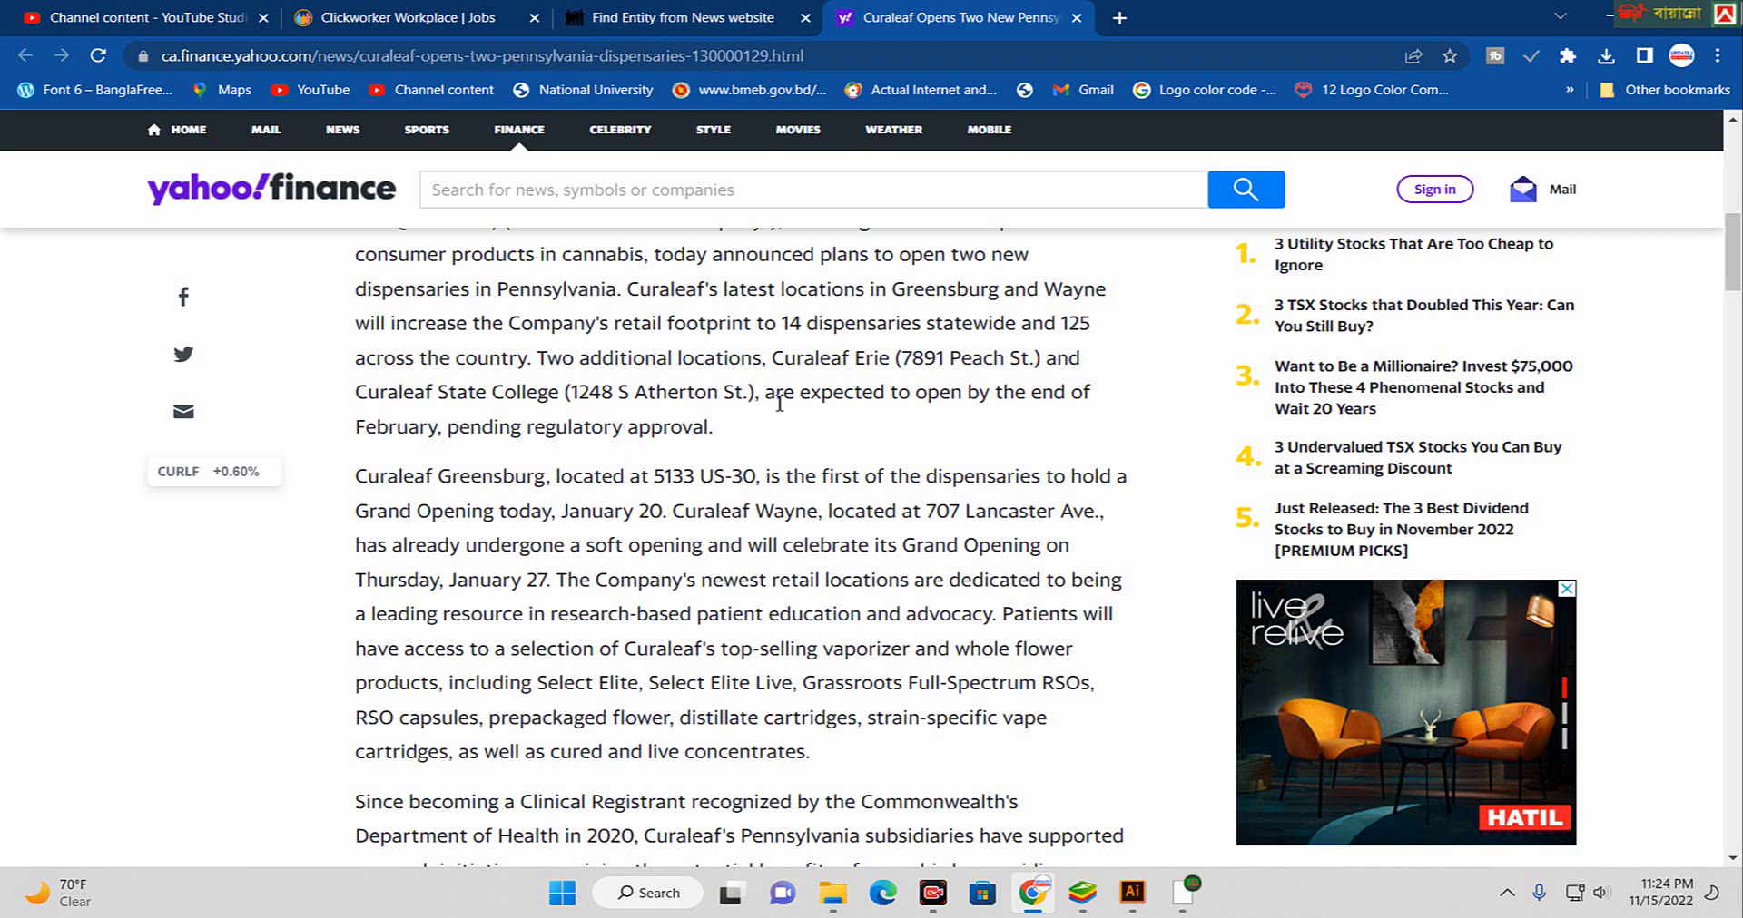
pyautogui.moveTo(724, 434); pyautogui.dragTo(357, 451)
pyautogui.scroll(2, 545, 372)
pyautogui.scroll(1, 421, 432)
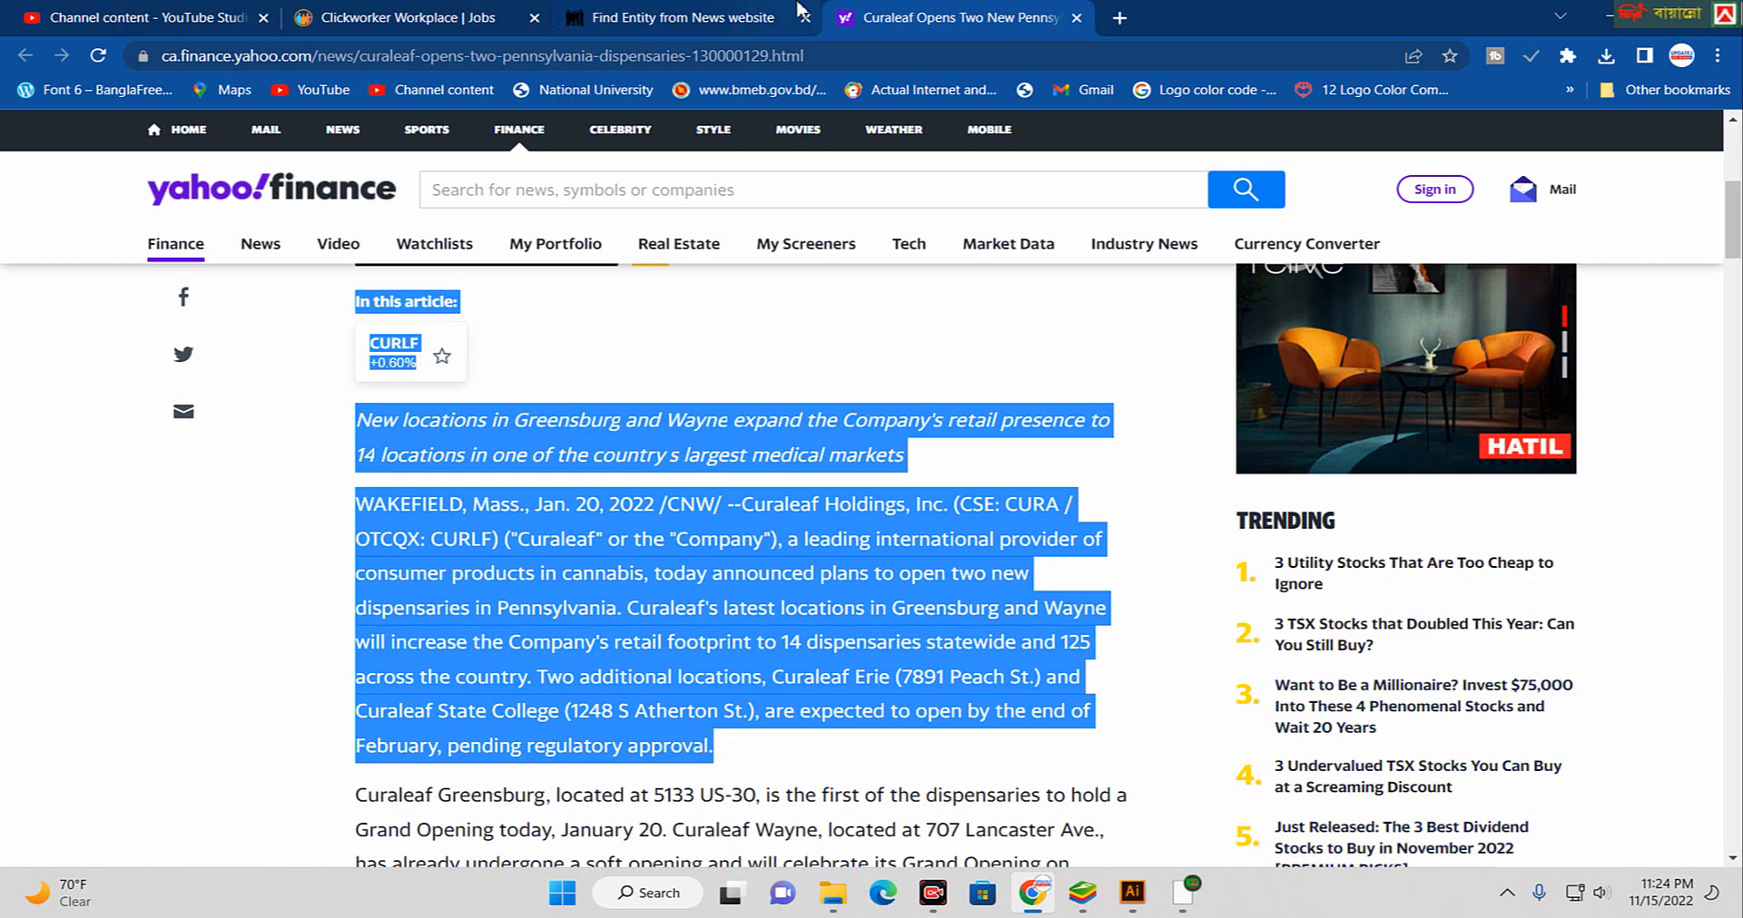
# - Return to the training form, submit the completed Curaleaf entry and dismiss the answer feedback
pyautogui.click(765, 9)
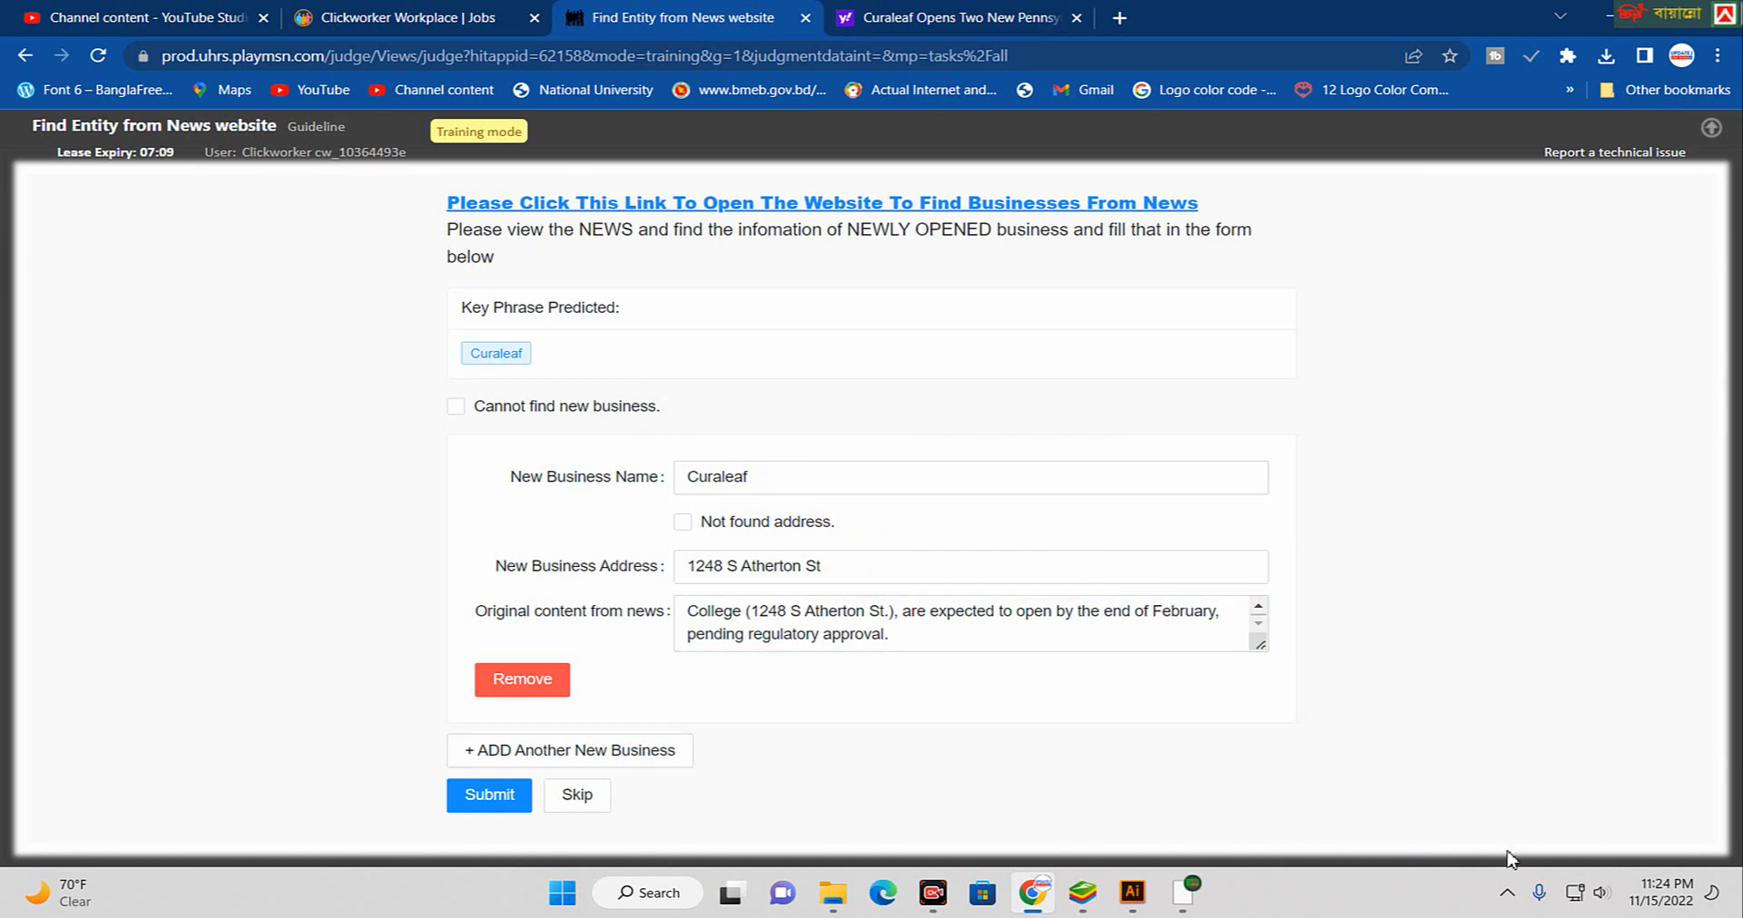
pyautogui.click(496, 809)
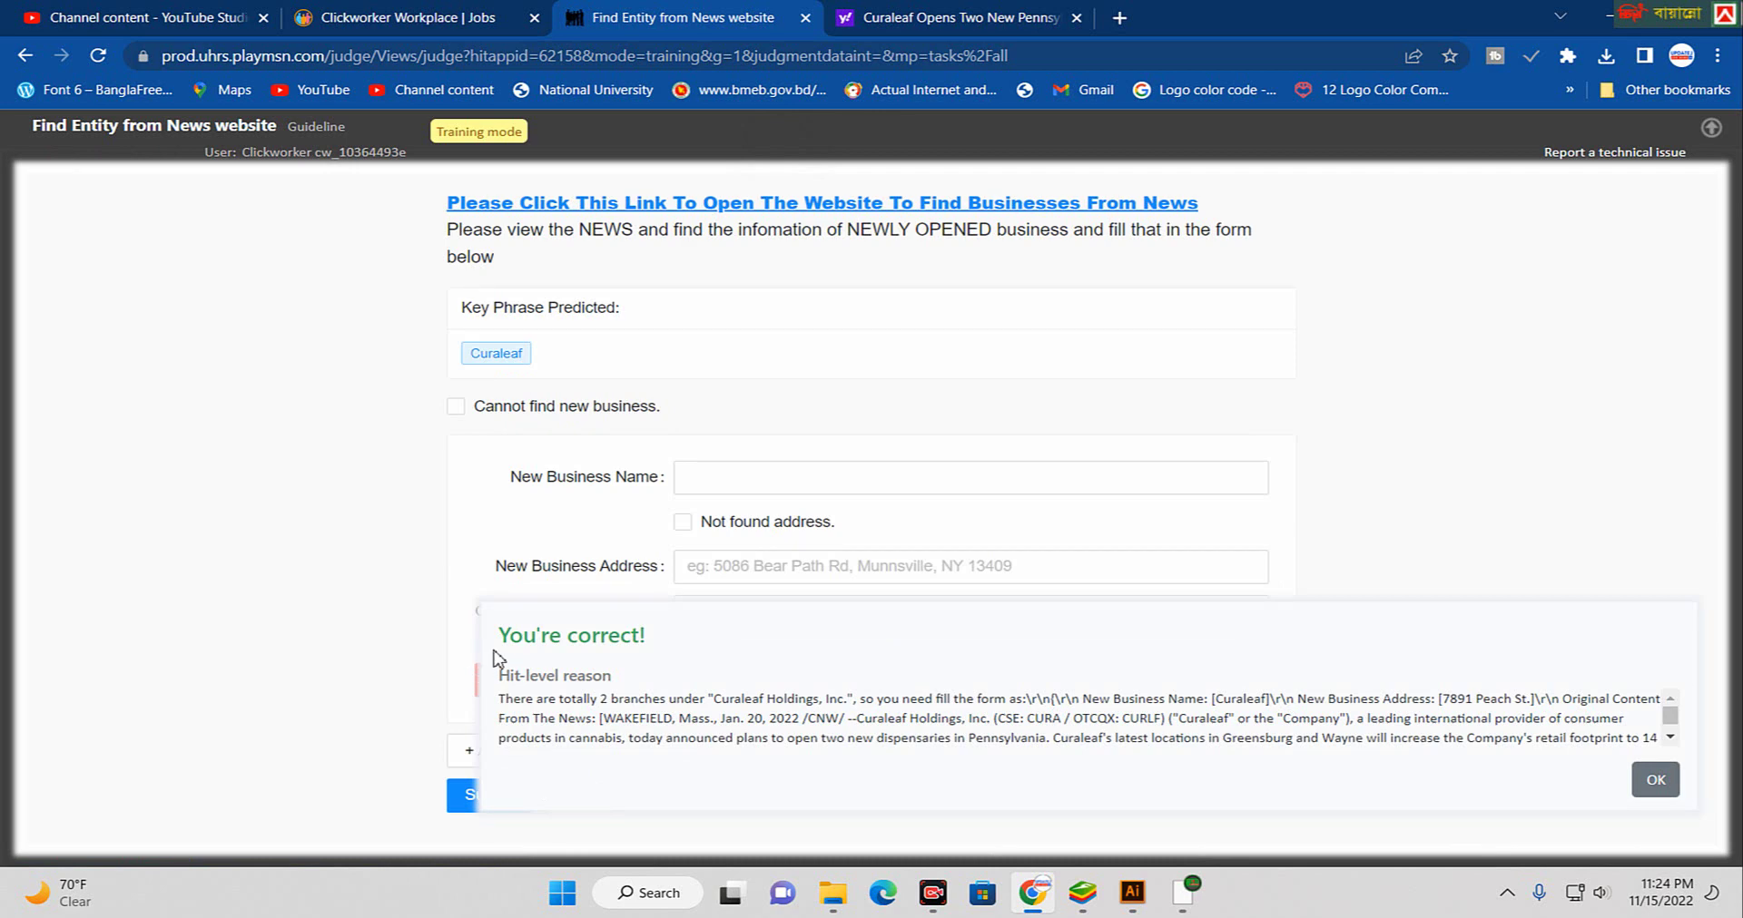
pyautogui.click(1654, 780)
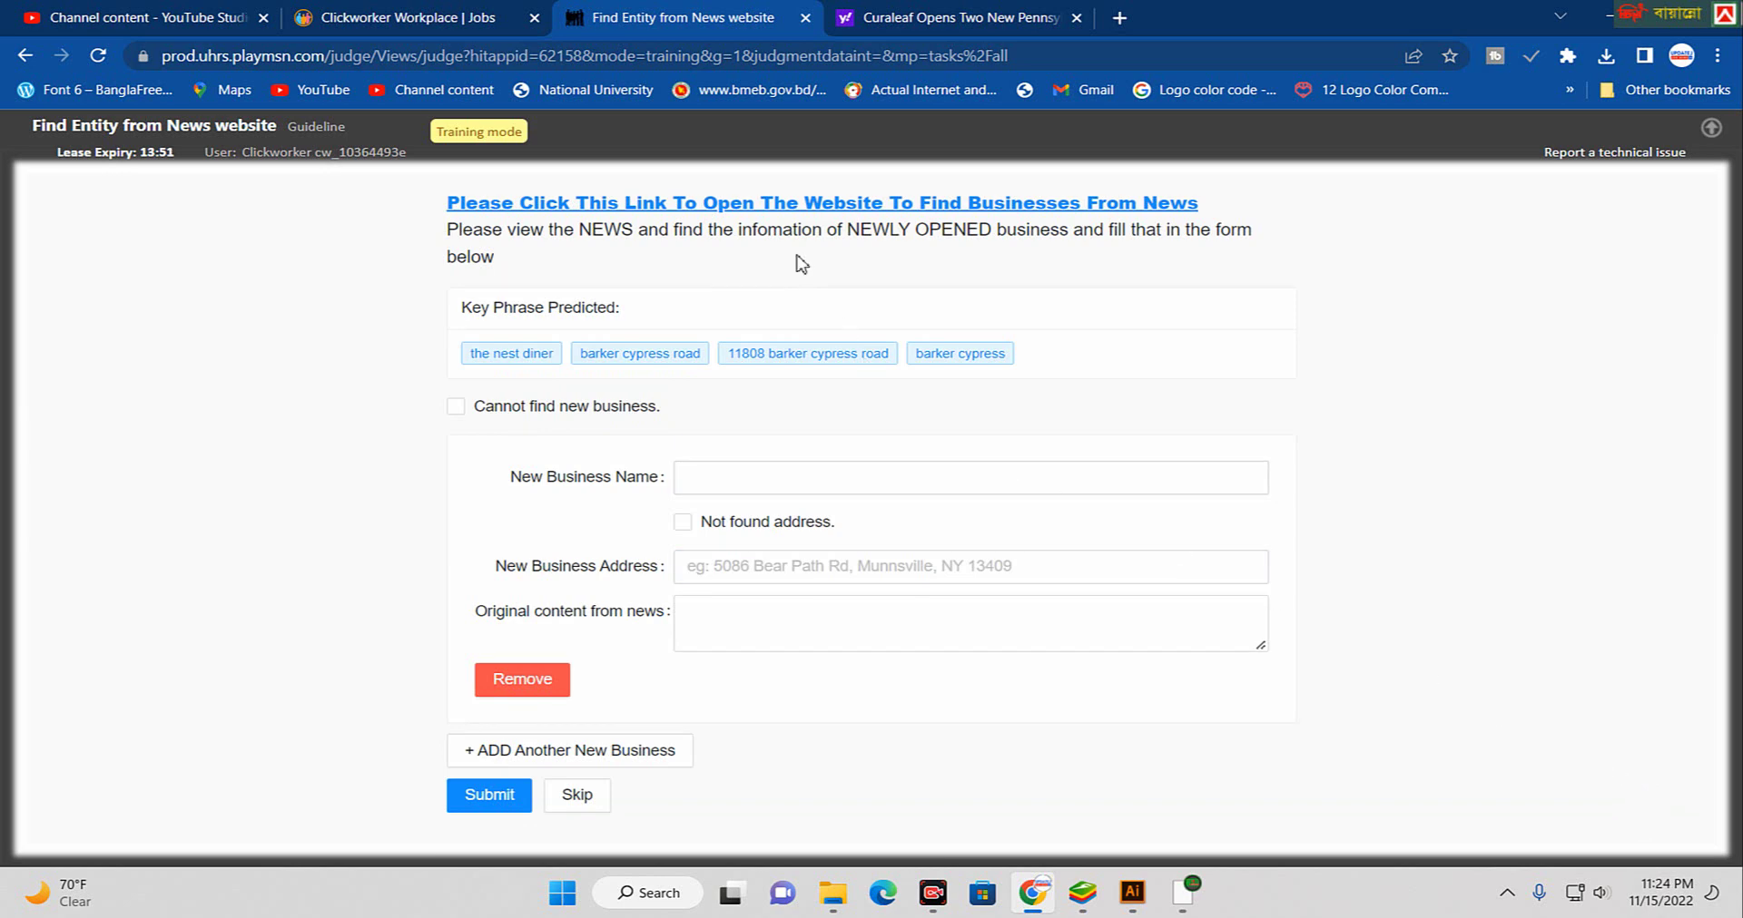
# - Open the linked news article about The Nest Diner and dismiss its newsletter sign-up
pyautogui.click(742, 204)
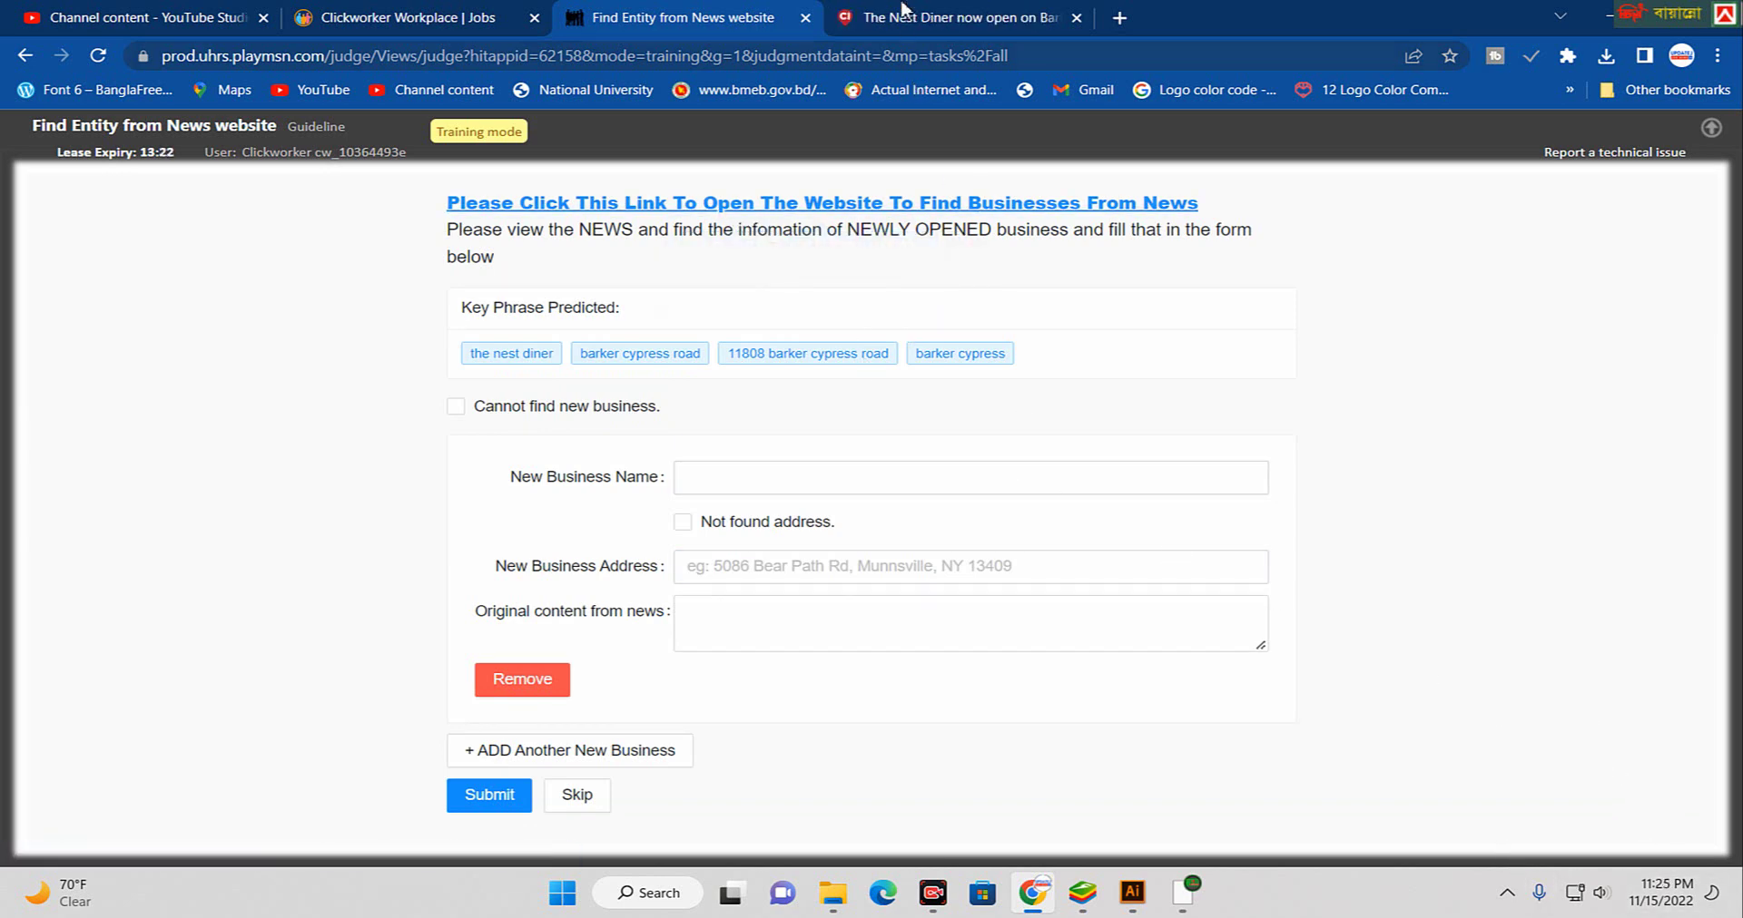
pyautogui.click(862, 33)
pyautogui.click(1157, 343)
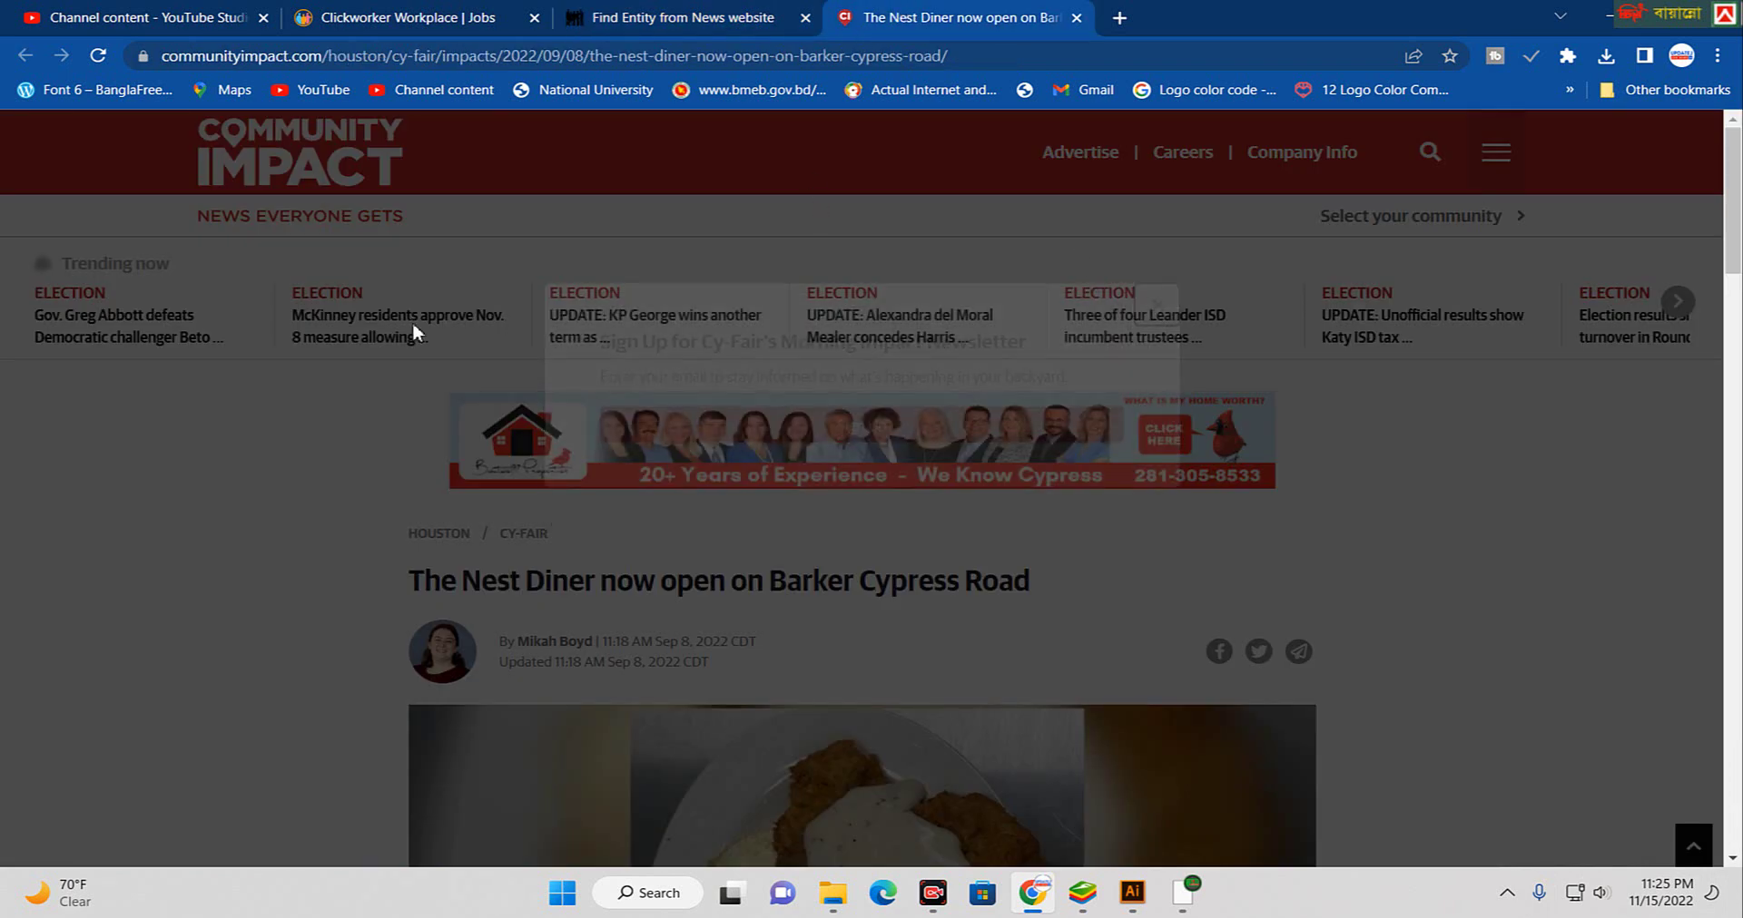
# - Examine the article's headline, body paragraph and embedded map for the new business's name and address
pyautogui.scroll(-5, 489, 377)
pyautogui.scroll(5, 489, 376)
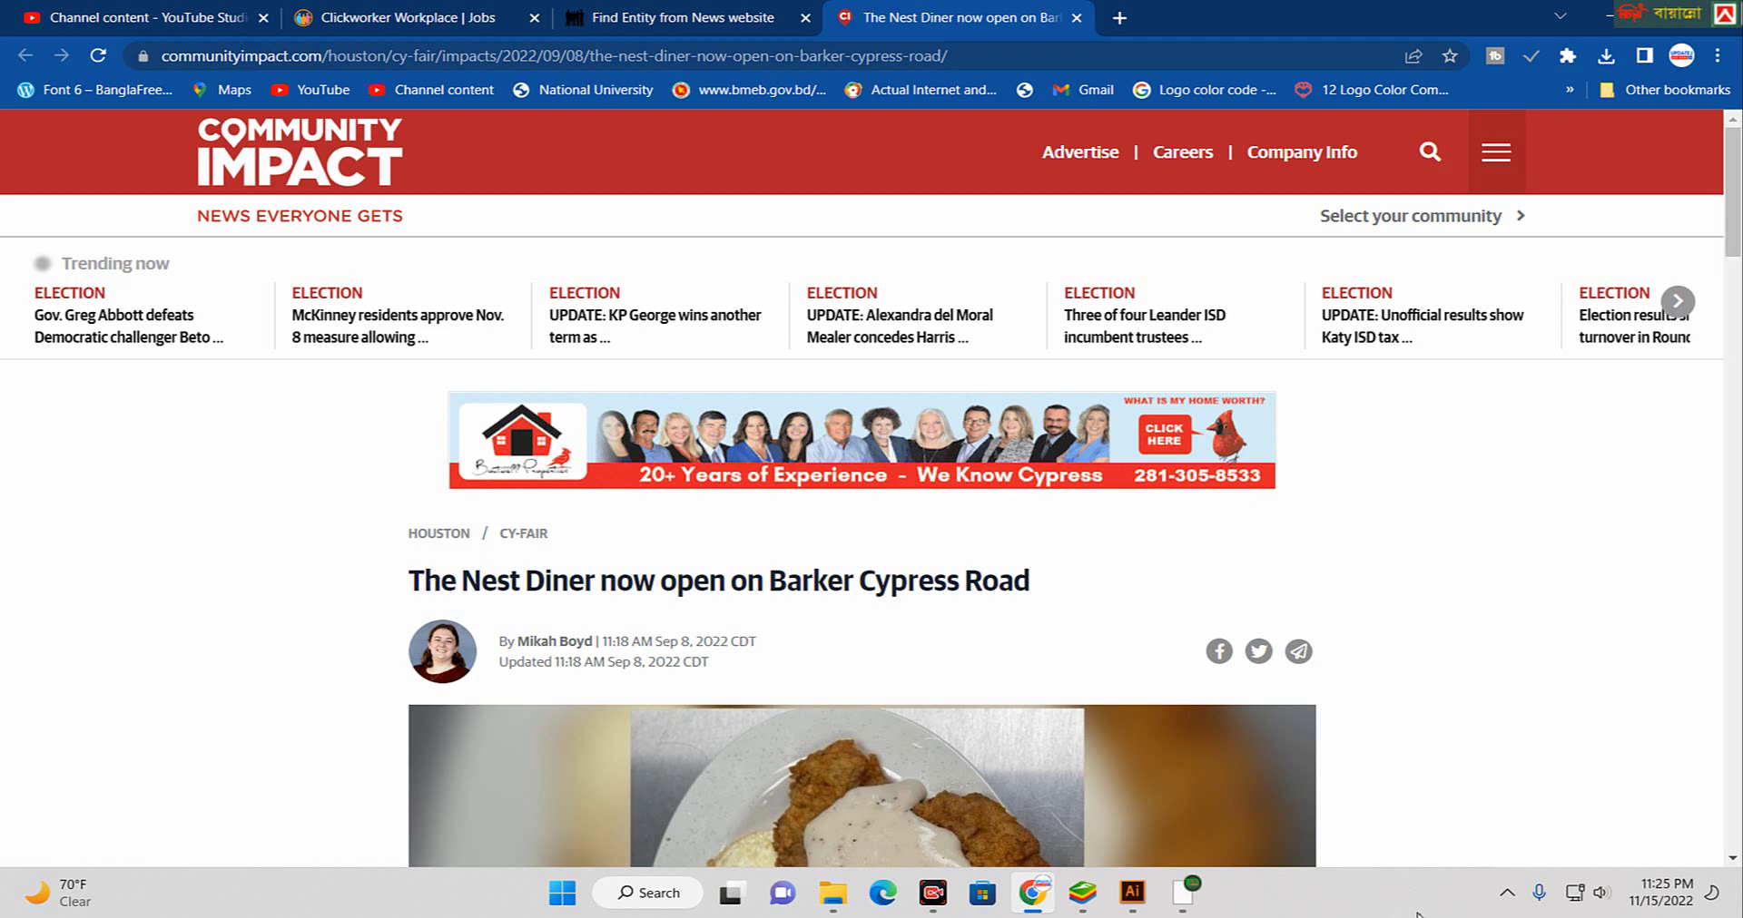
pyautogui.scroll(-10, 506, 813)
pyautogui.scroll(-6, 508, 692)
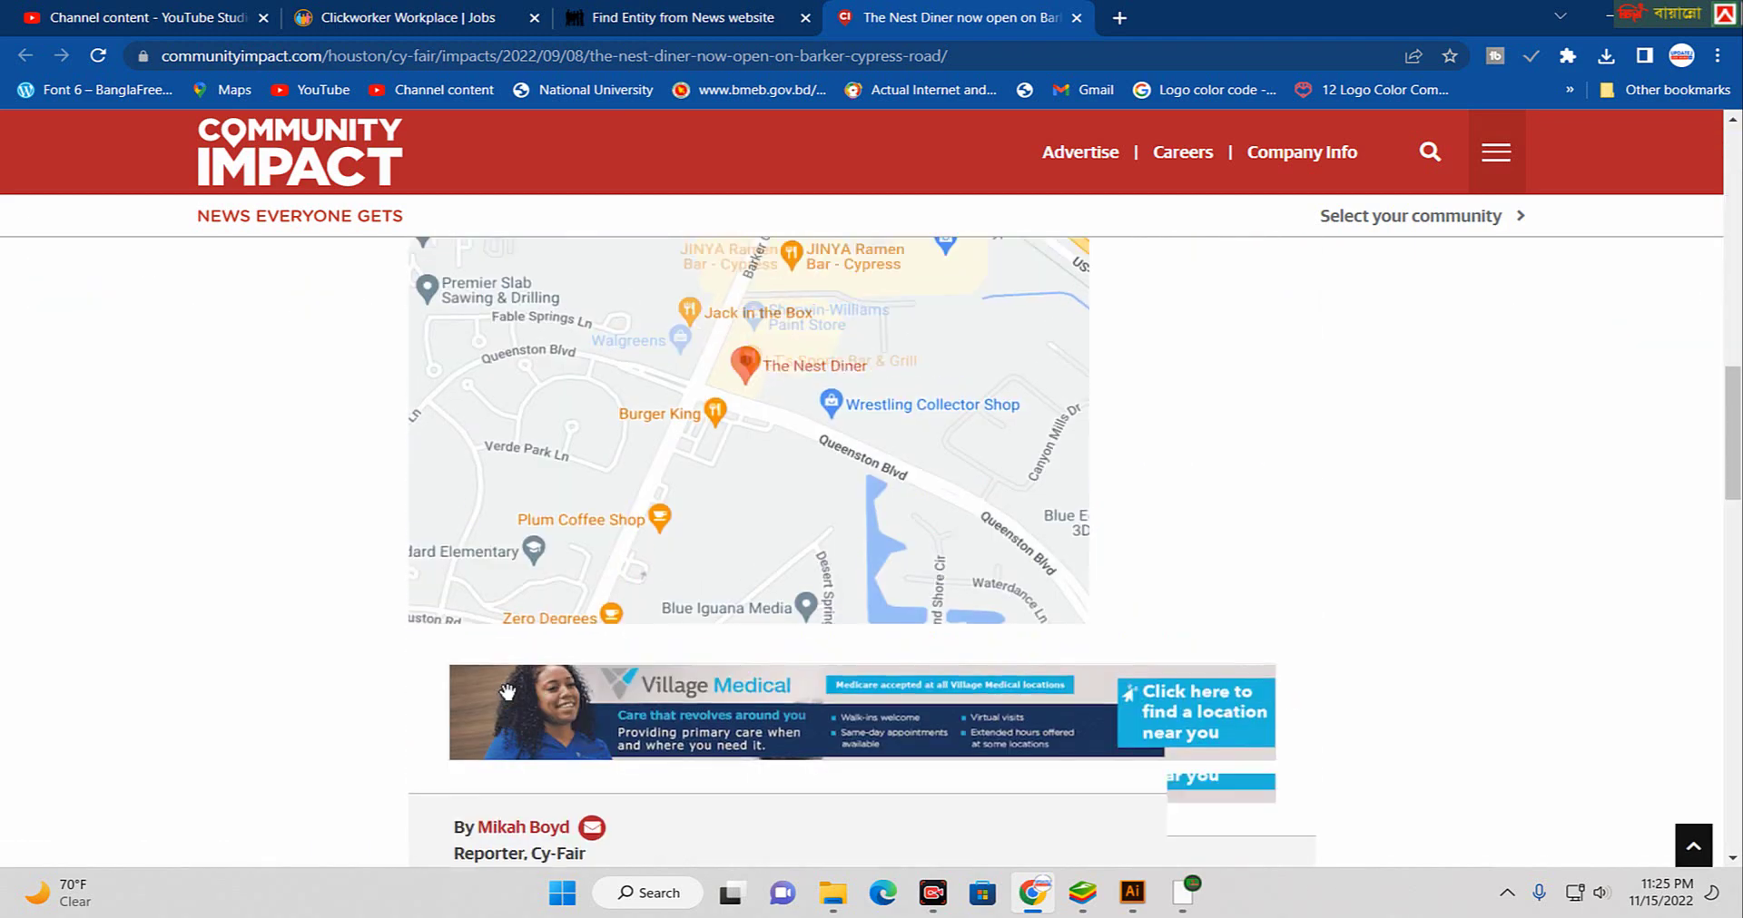
pyautogui.scroll(6, 508, 693)
pyautogui.scroll(3, 743, 637)
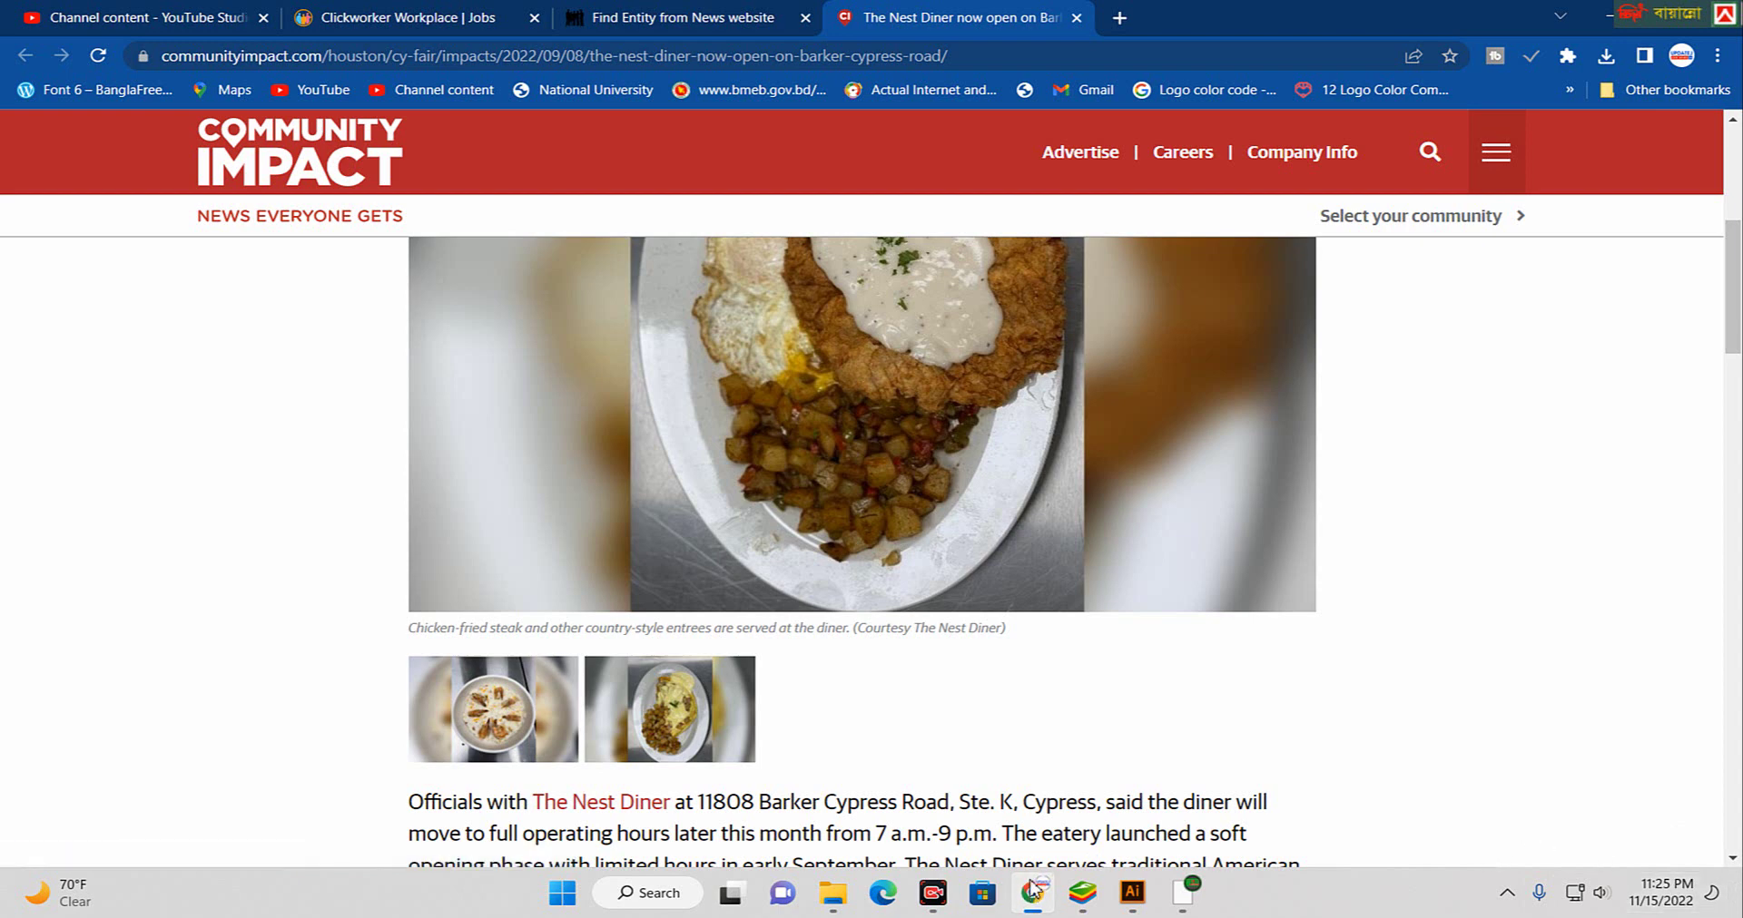
pyautogui.scroll(7, 1194, 685)
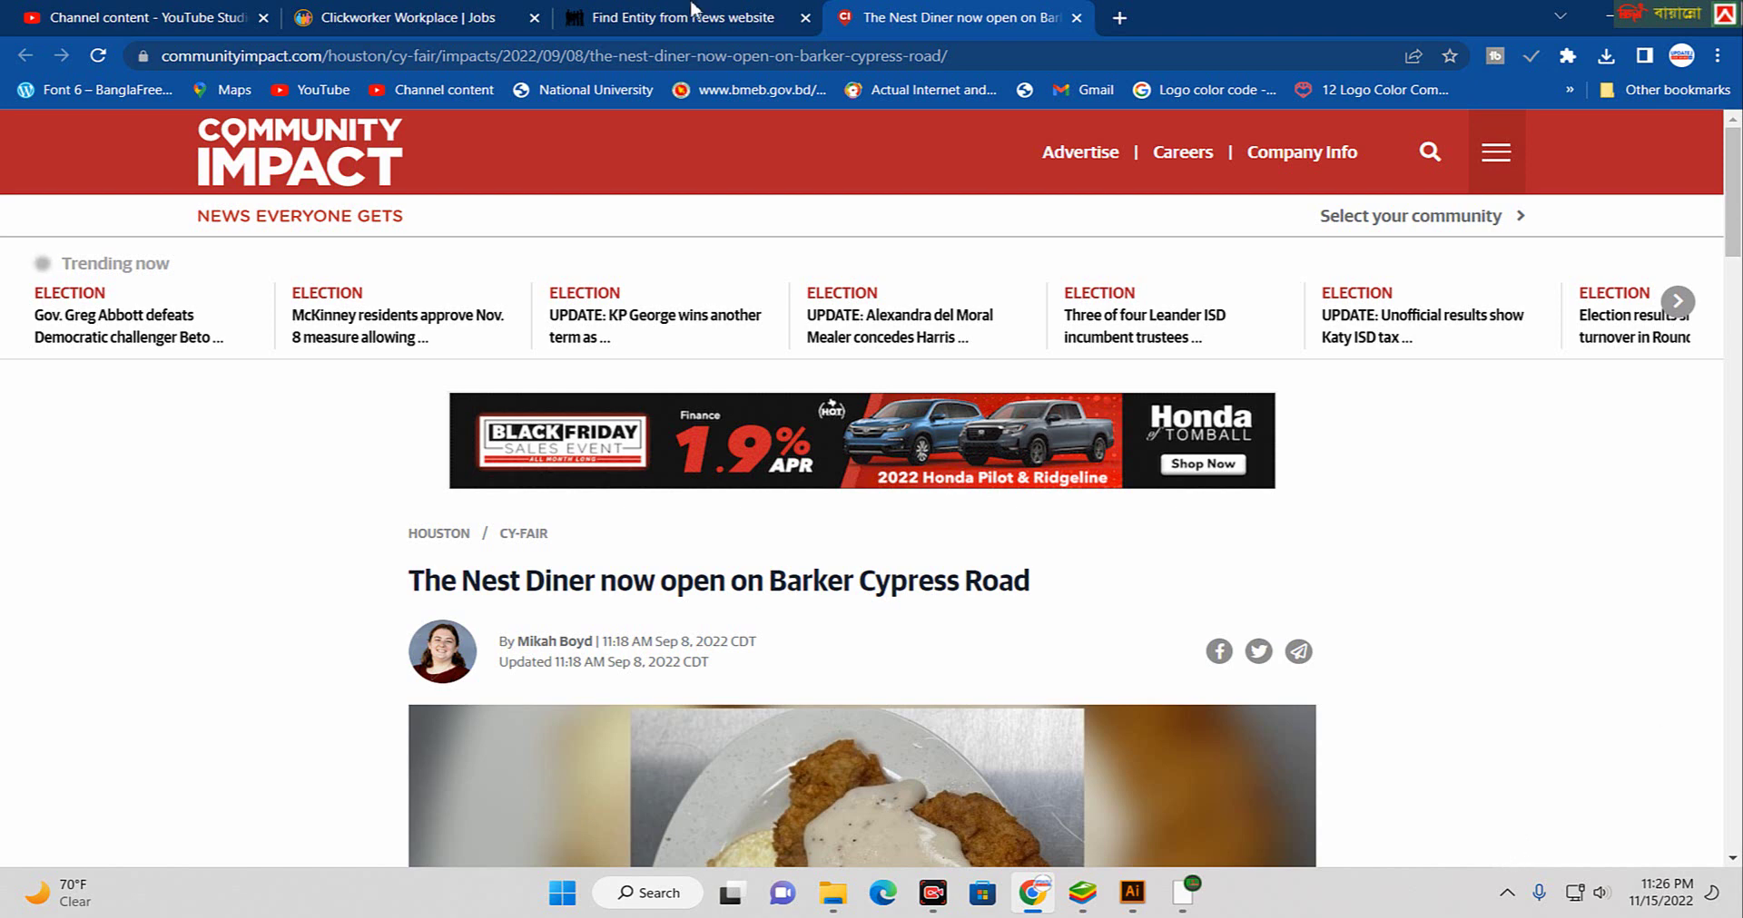
pyautogui.moveTo(409, 585); pyautogui.dragTo(1349, 498)
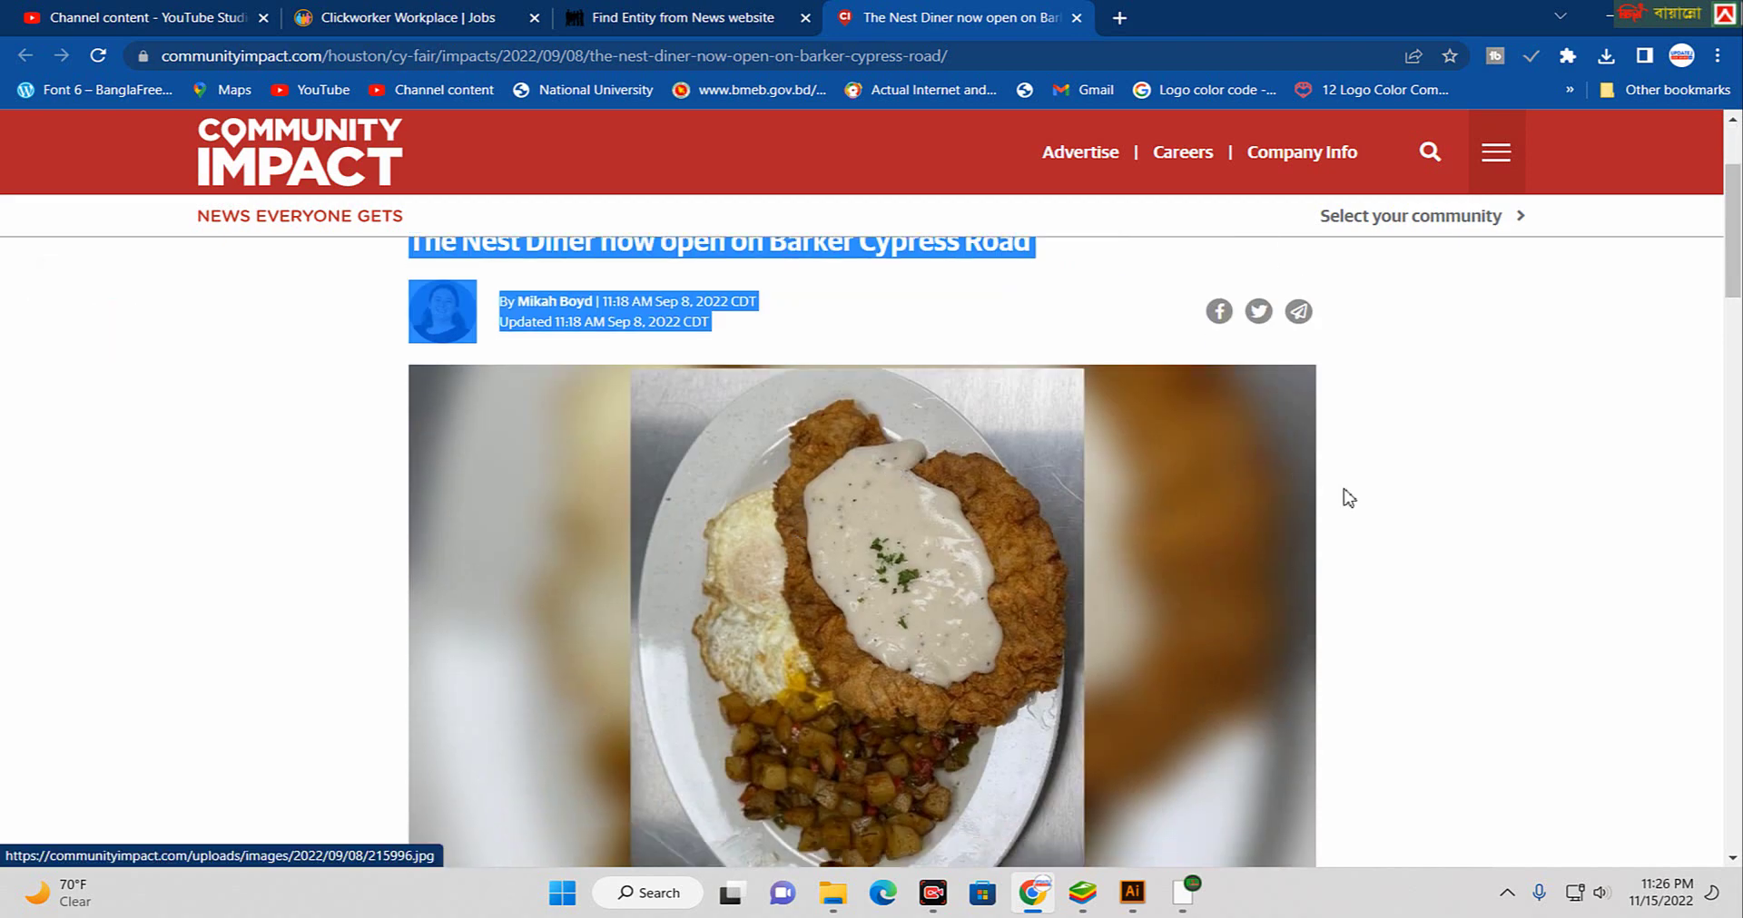
pyautogui.scroll(-7, 1348, 498)
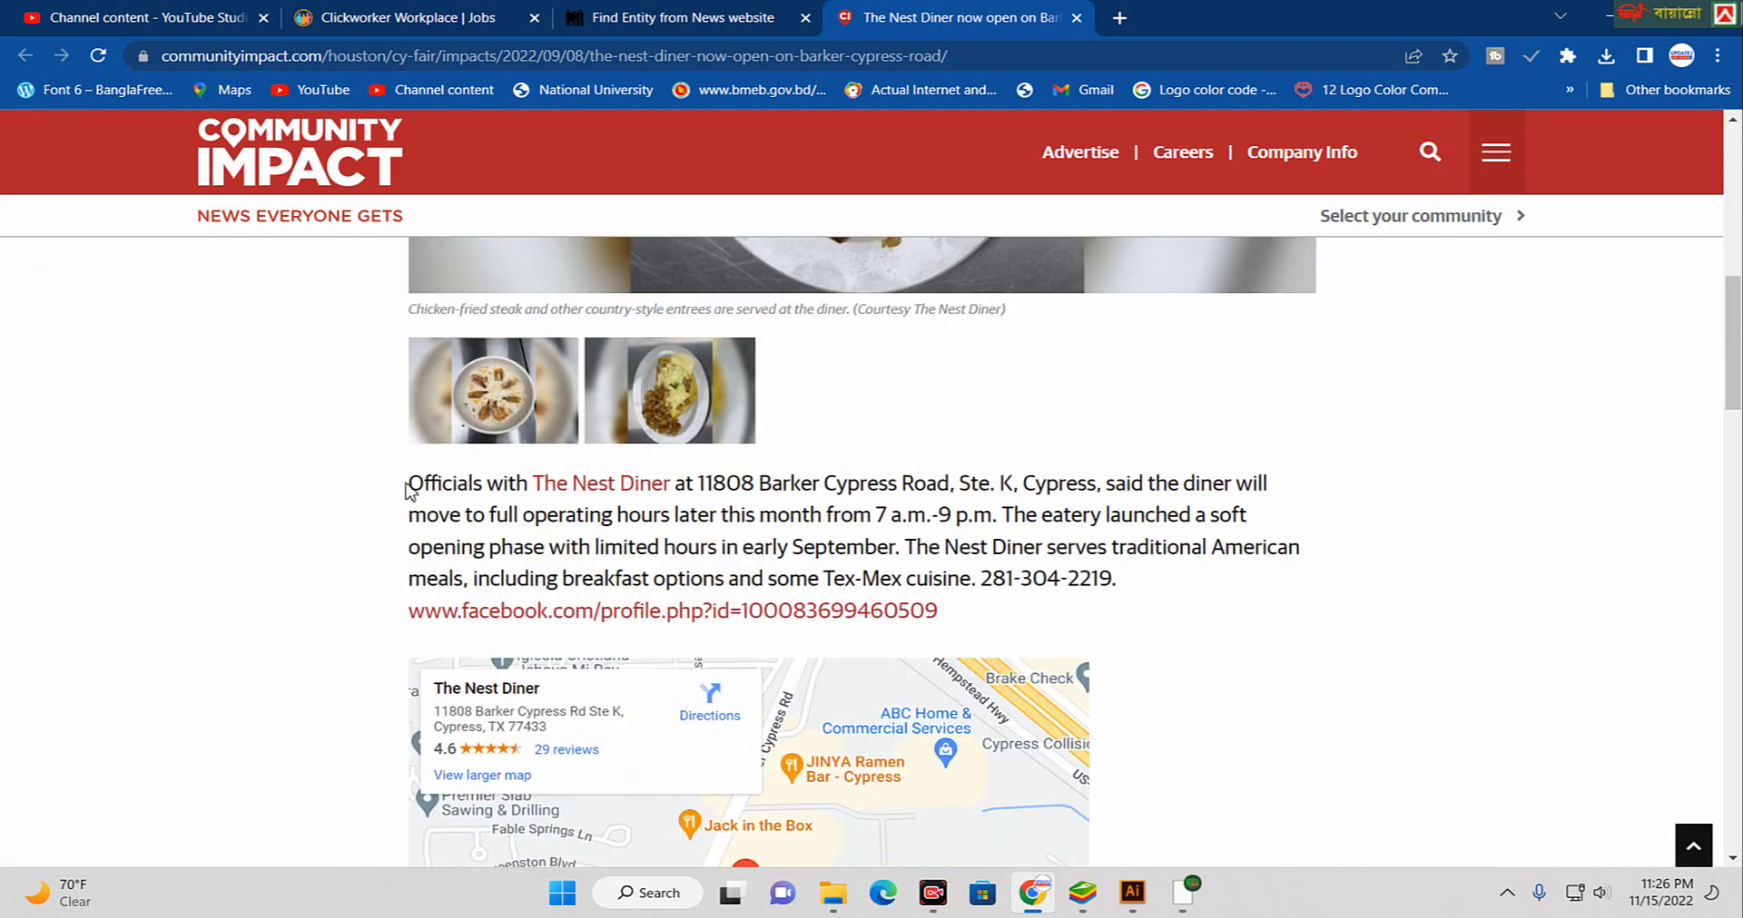
pyautogui.moveTo(406, 490)
pyautogui.mouseDown()
pyautogui.moveTo(476, 497)
pyautogui.moveTo(425, 505)
pyautogui.mouseUp()
# - Open The Nest Diner's Facebook page from the link in the article's paragraph and bring its intro details into view
pyautogui.moveTo(527, 484); pyautogui.dragTo(657, 491)
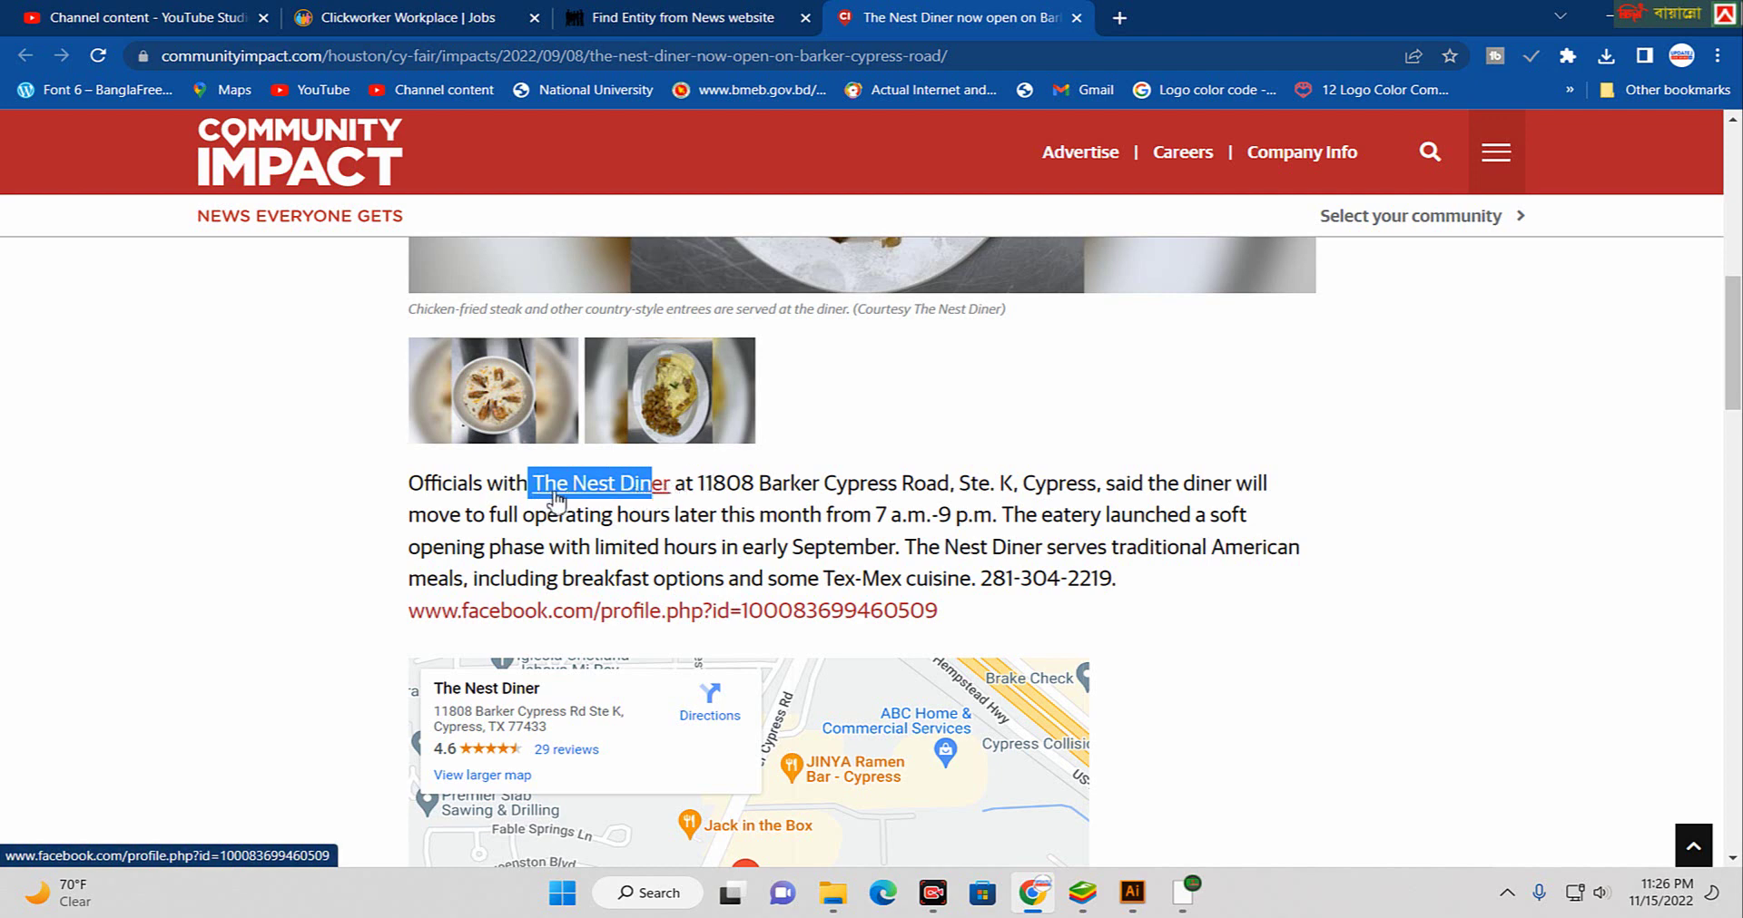
pyautogui.moveTo(556, 497); pyautogui.dragTo(667, 499)
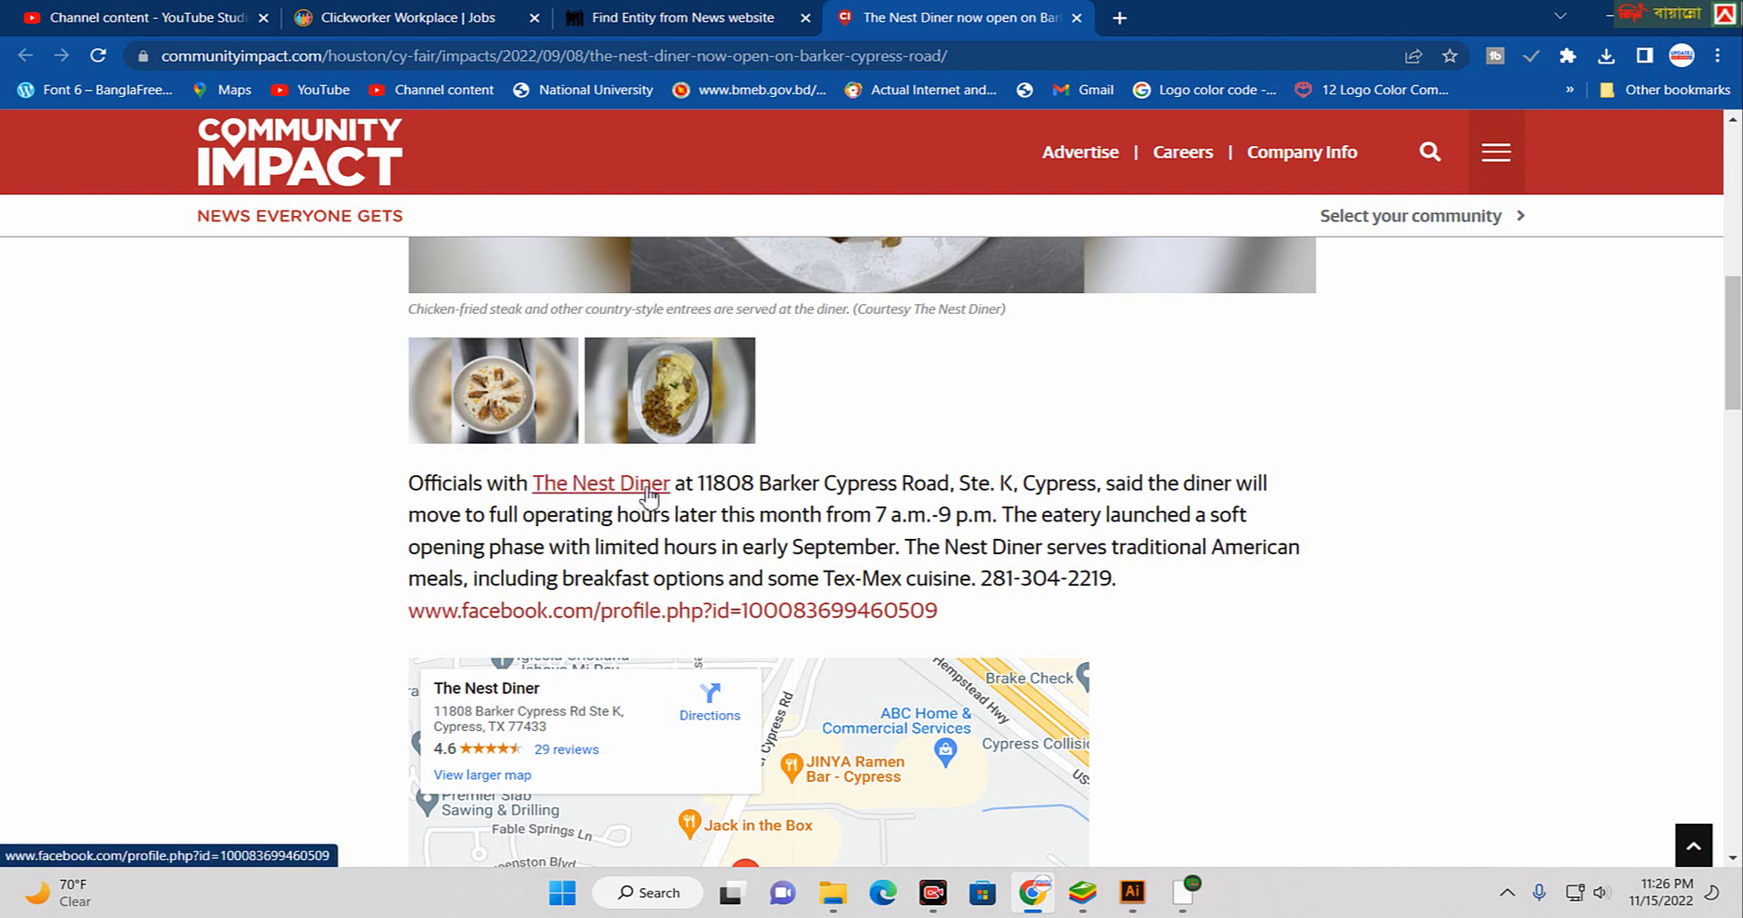
pyautogui.click(644, 493)
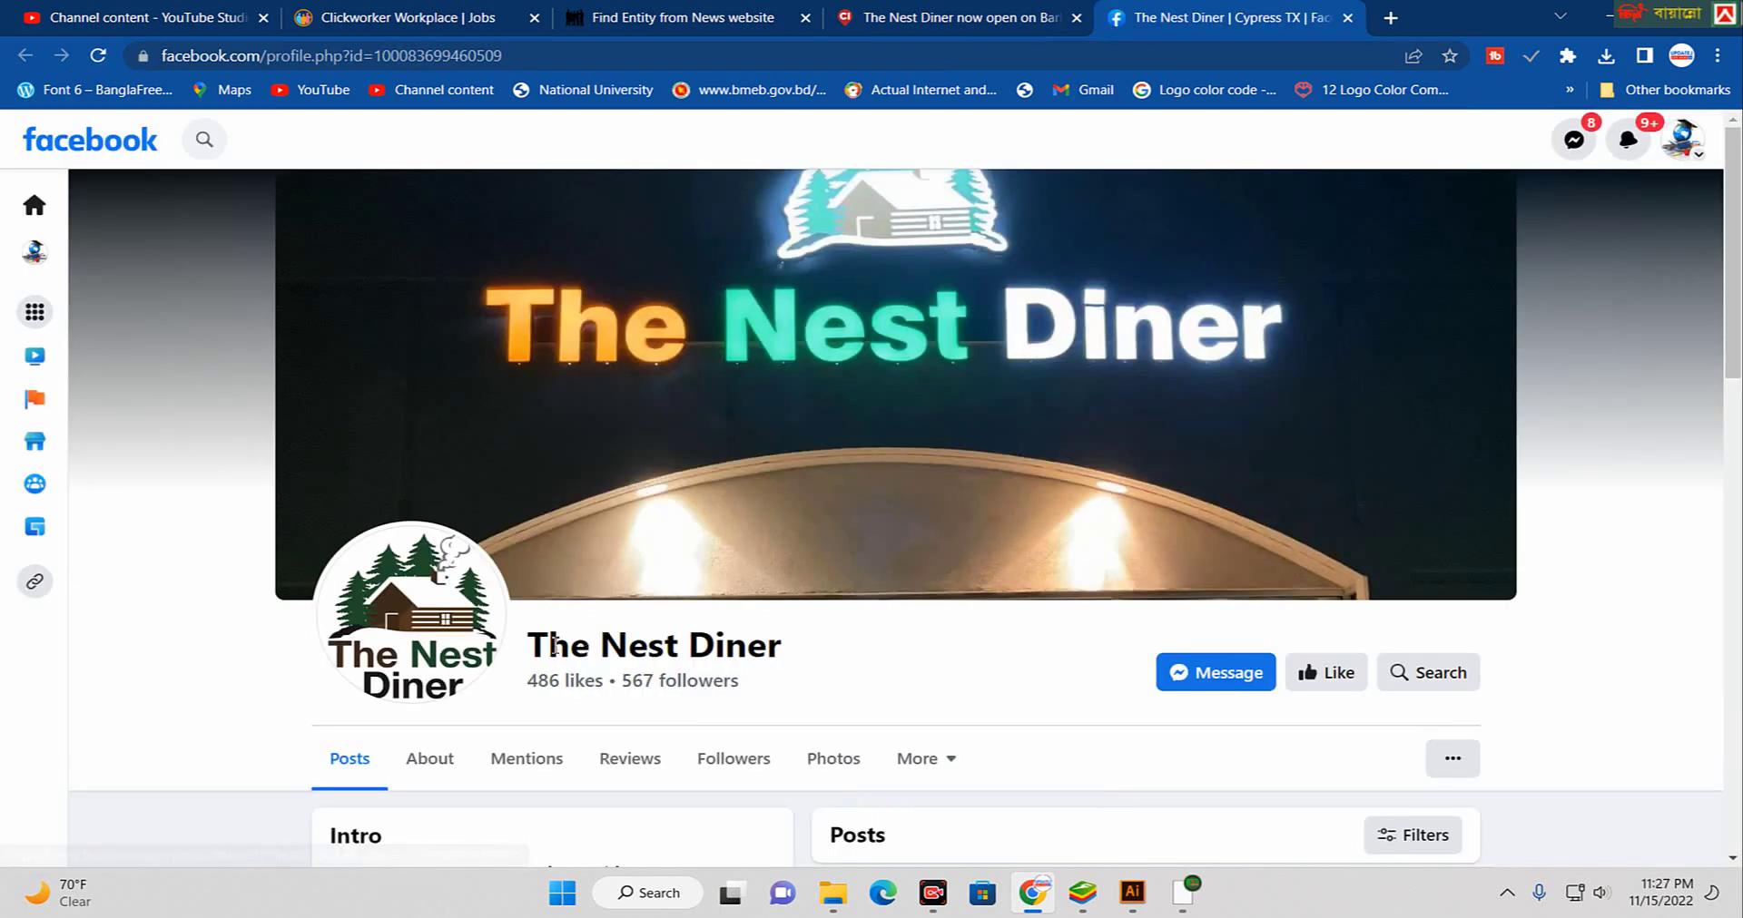
pyautogui.scroll(-2, 700, 548)
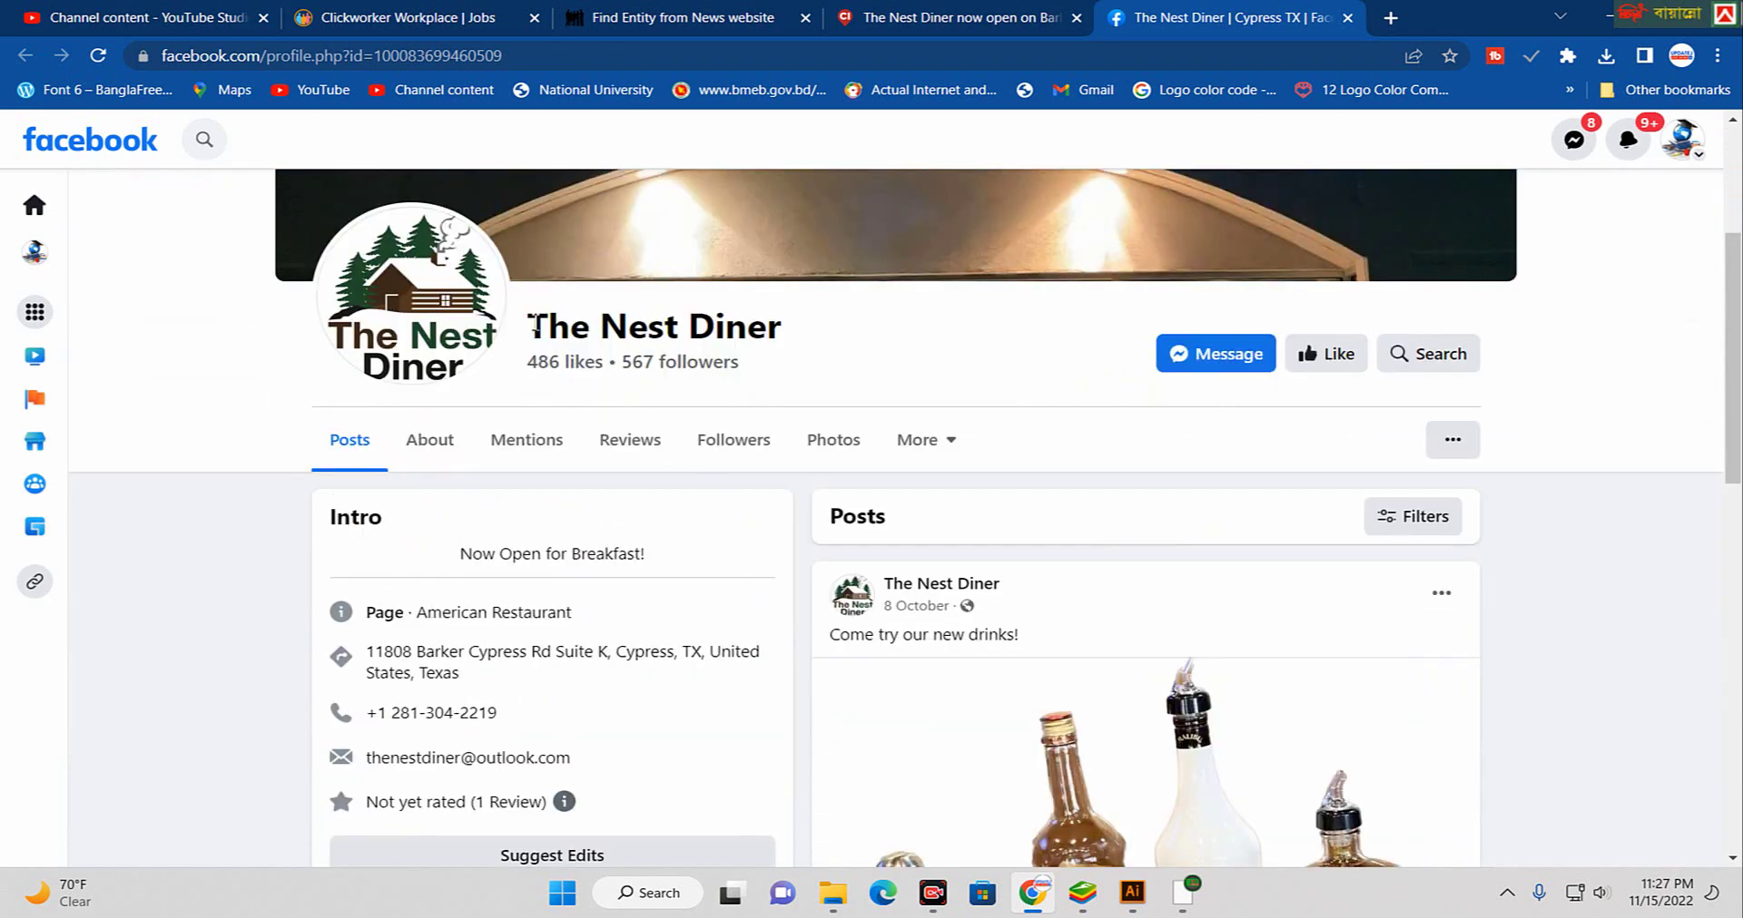
# - Copy the name The Nest Diner from the Facebook page into the form's New Business Name field
pyautogui.tripleClick(596, 327)
pyautogui.rightClick(775, 338)
pyautogui.click(799, 349)
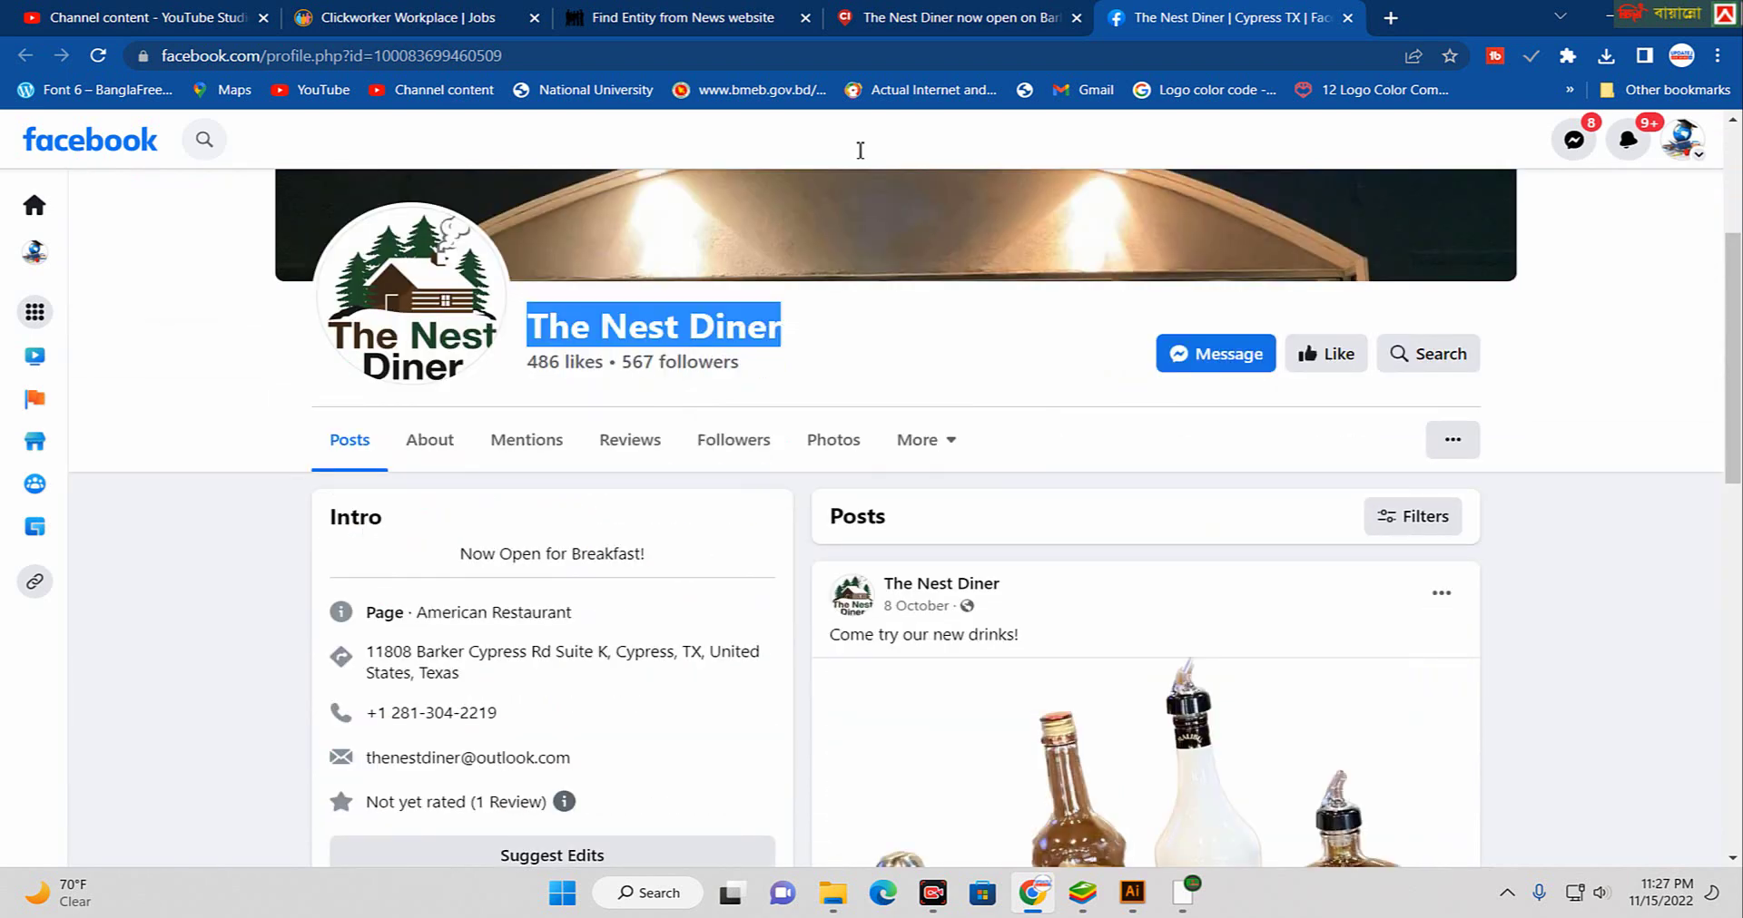
pyautogui.click(713, 20)
pyautogui.click(781, 567)
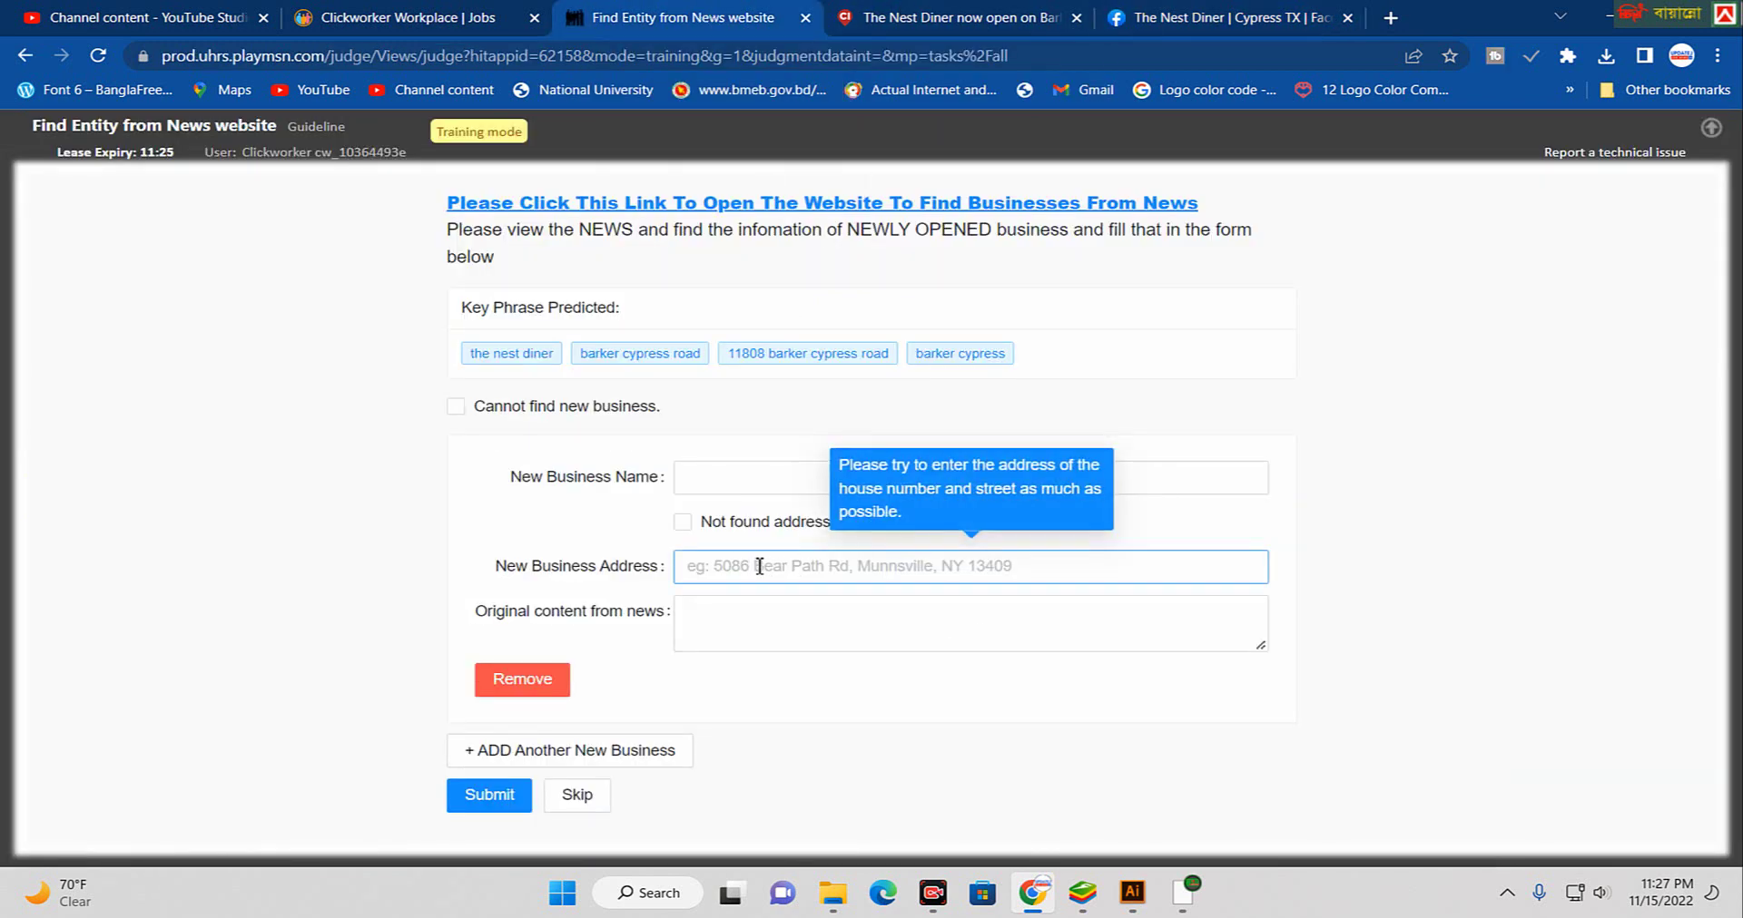
pyautogui.rightClick(704, 474)
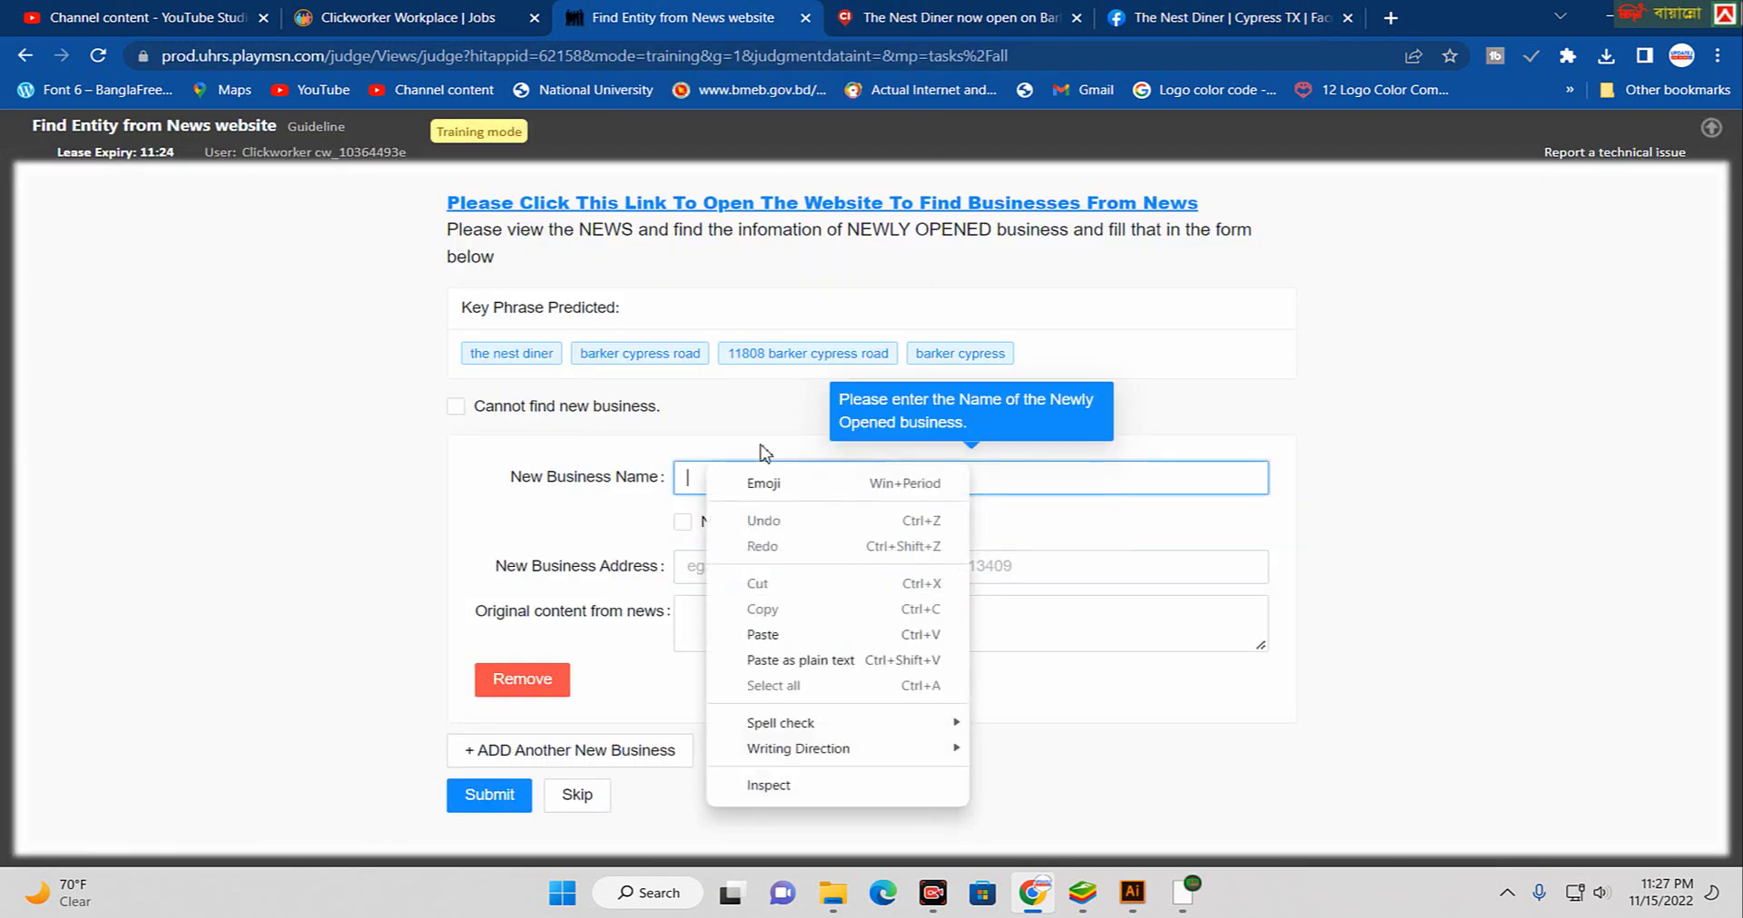
pyautogui.click(800, 638)
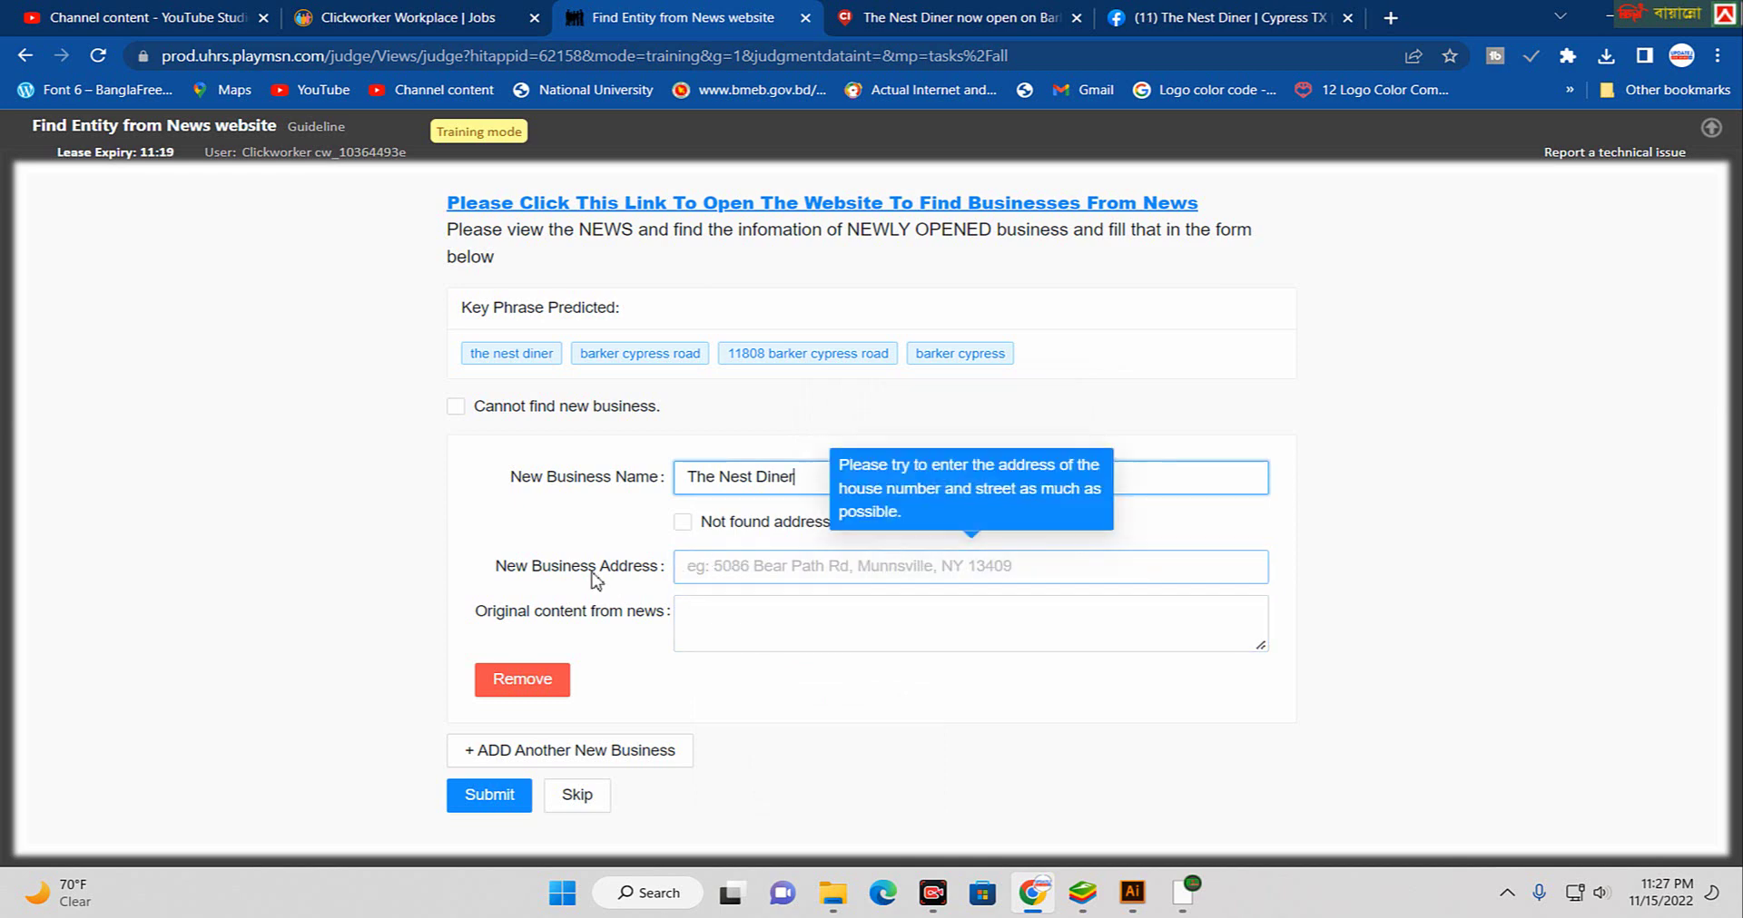
# - Copy the diner's full street address from the intro section of its Facebook page
pyautogui.moveTo(508, 567); pyautogui.dragTo(644, 570)
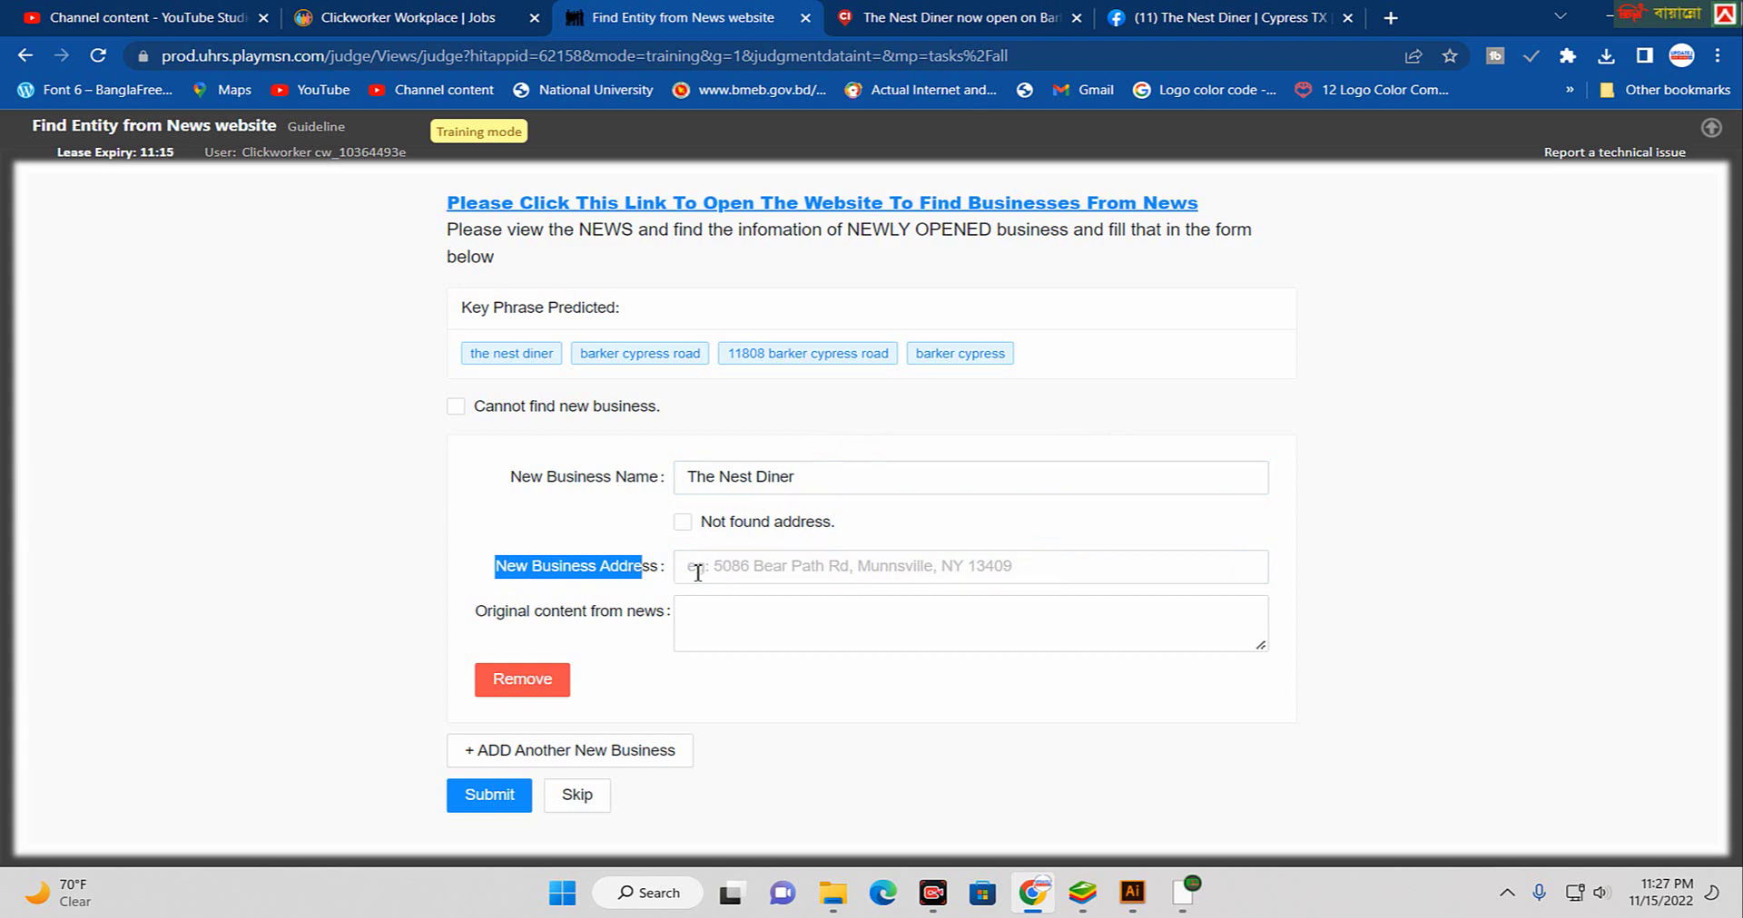
pyautogui.click(1236, 11)
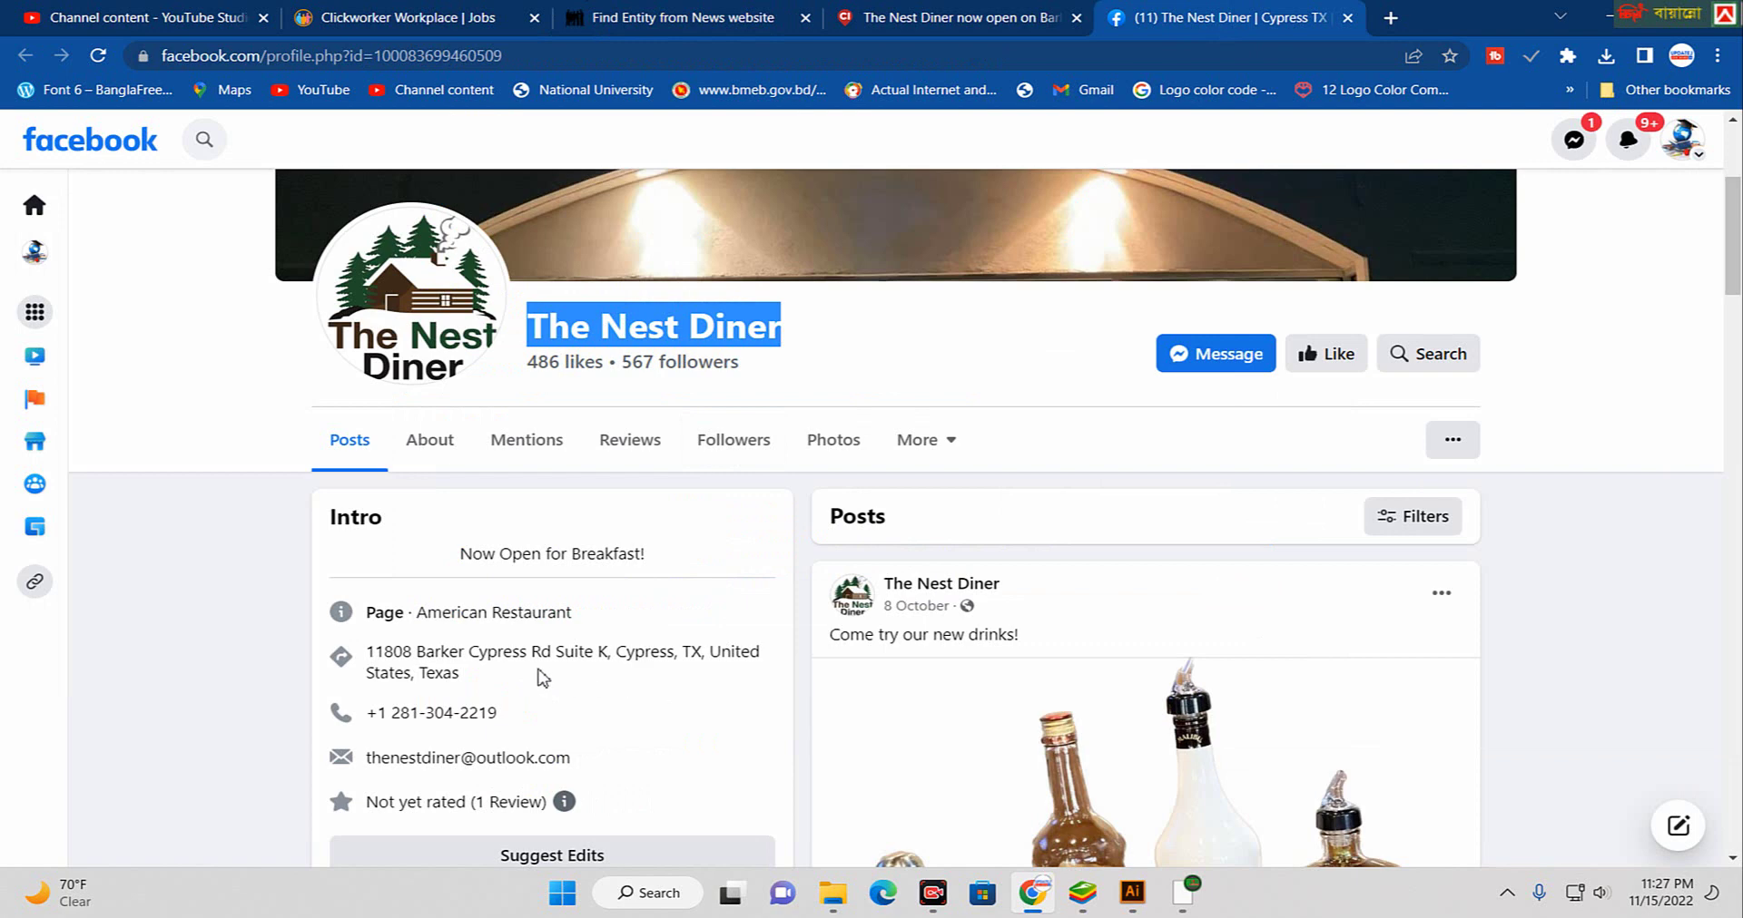
pyautogui.click(498, 663)
pyautogui.moveTo(498, 663); pyautogui.dragTo(519, 679)
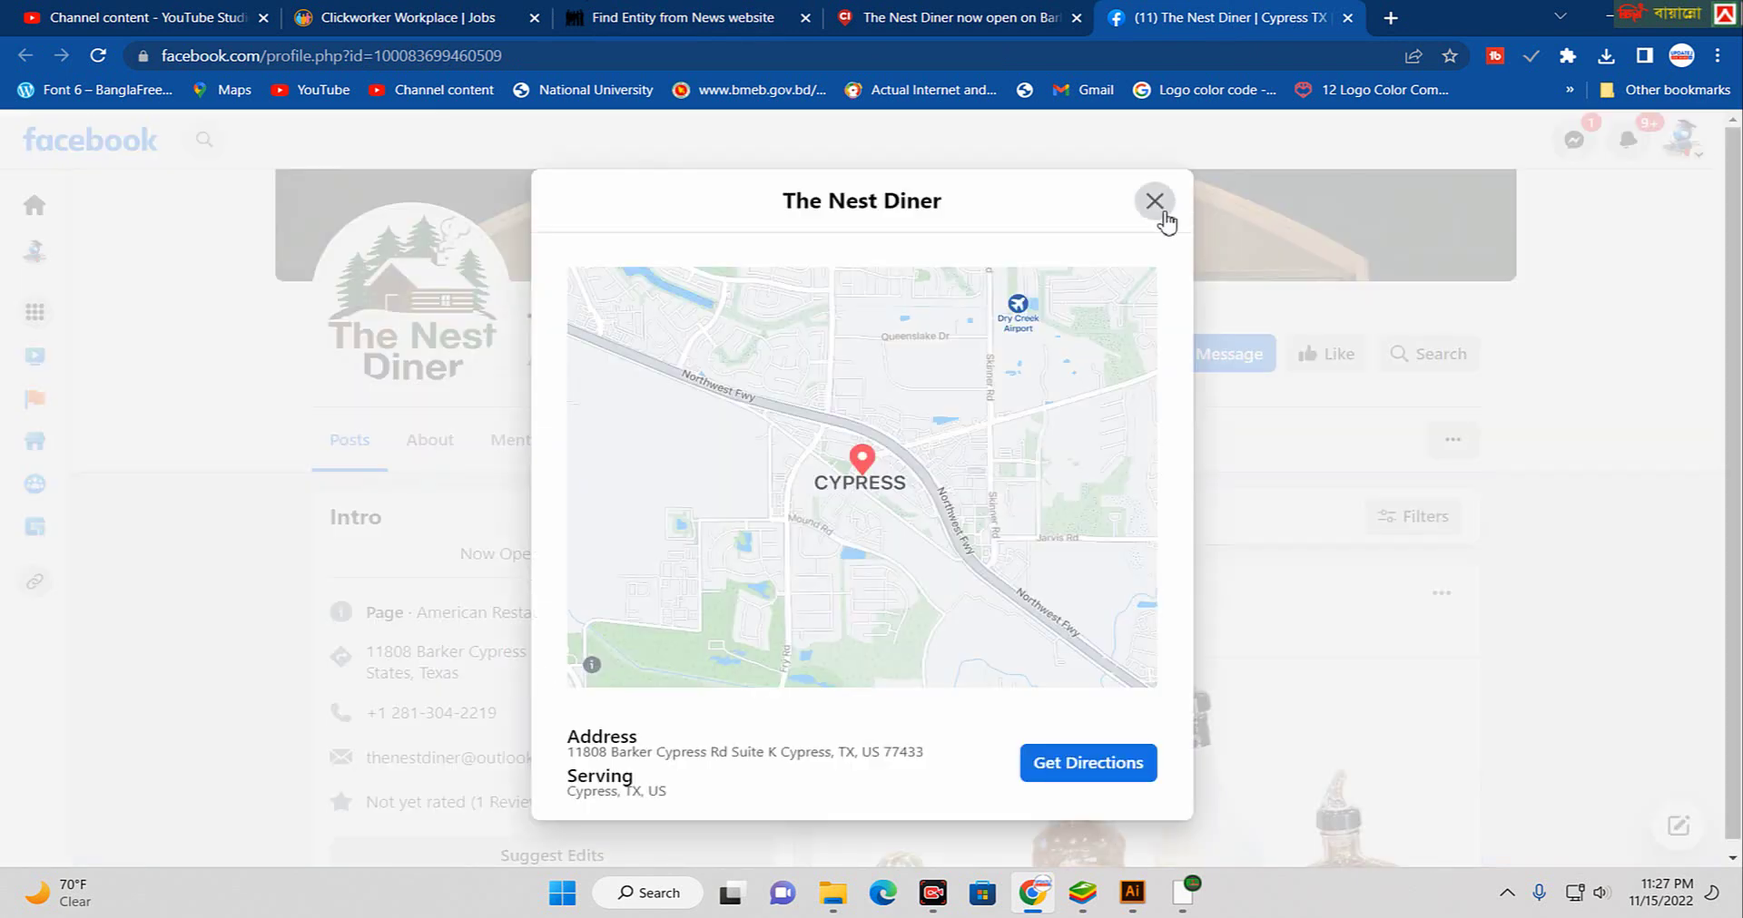
pyautogui.click(1157, 212)
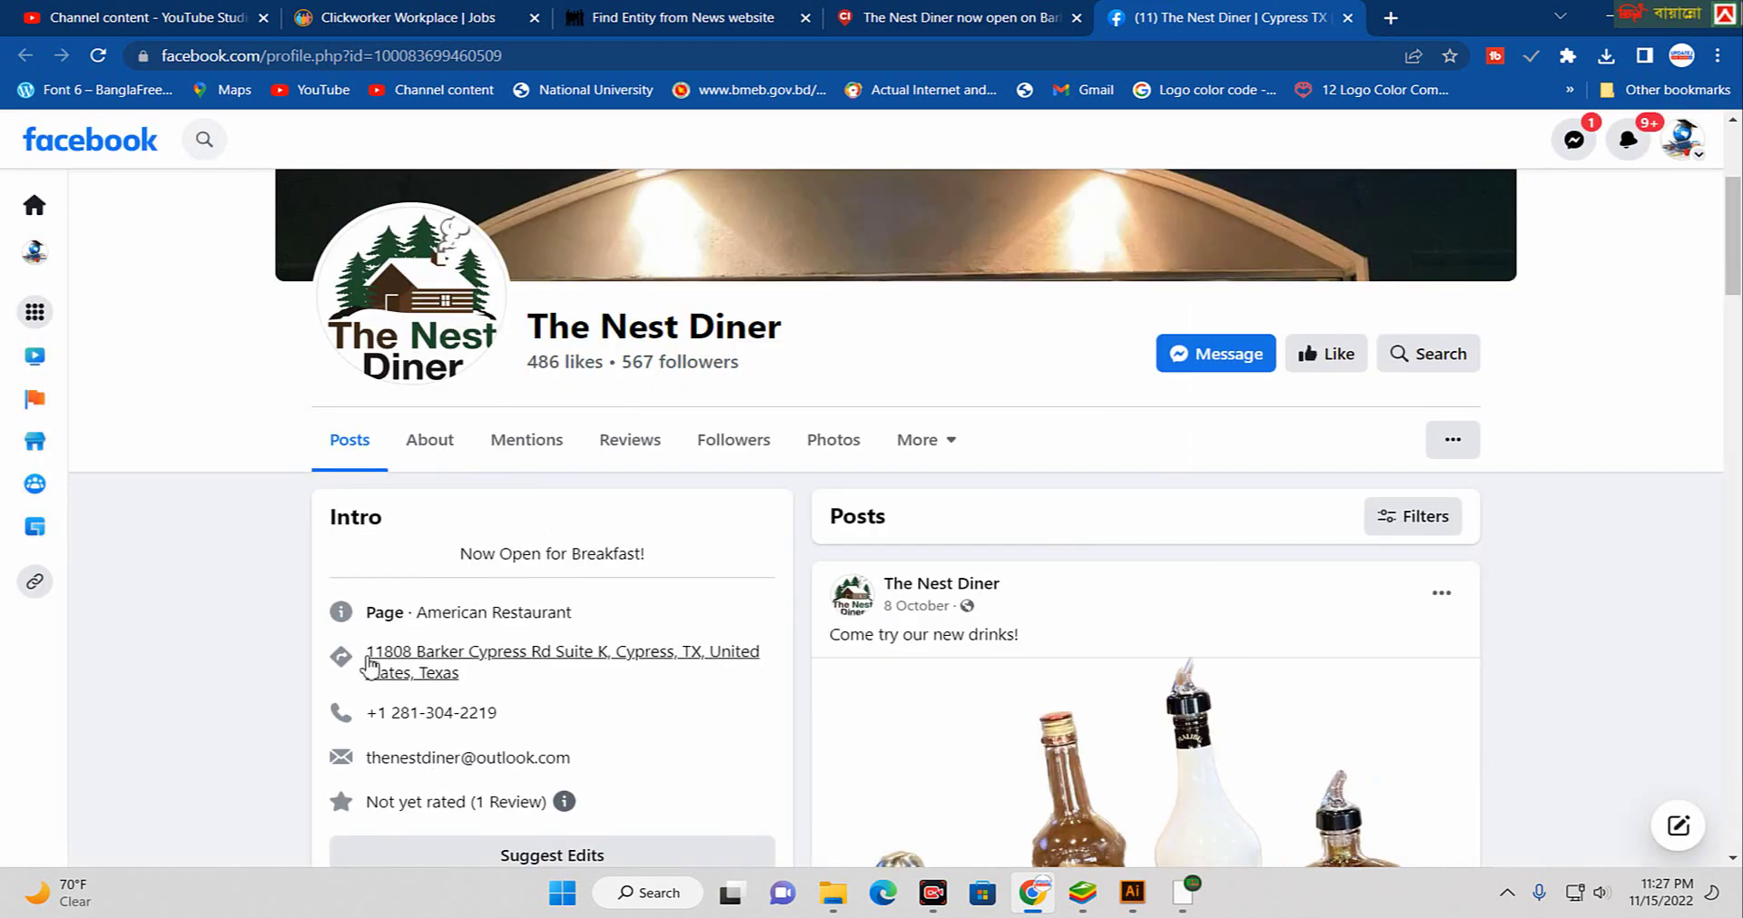
pyautogui.moveTo(362, 650); pyautogui.dragTo(486, 681)
pyautogui.rightClick(452, 667)
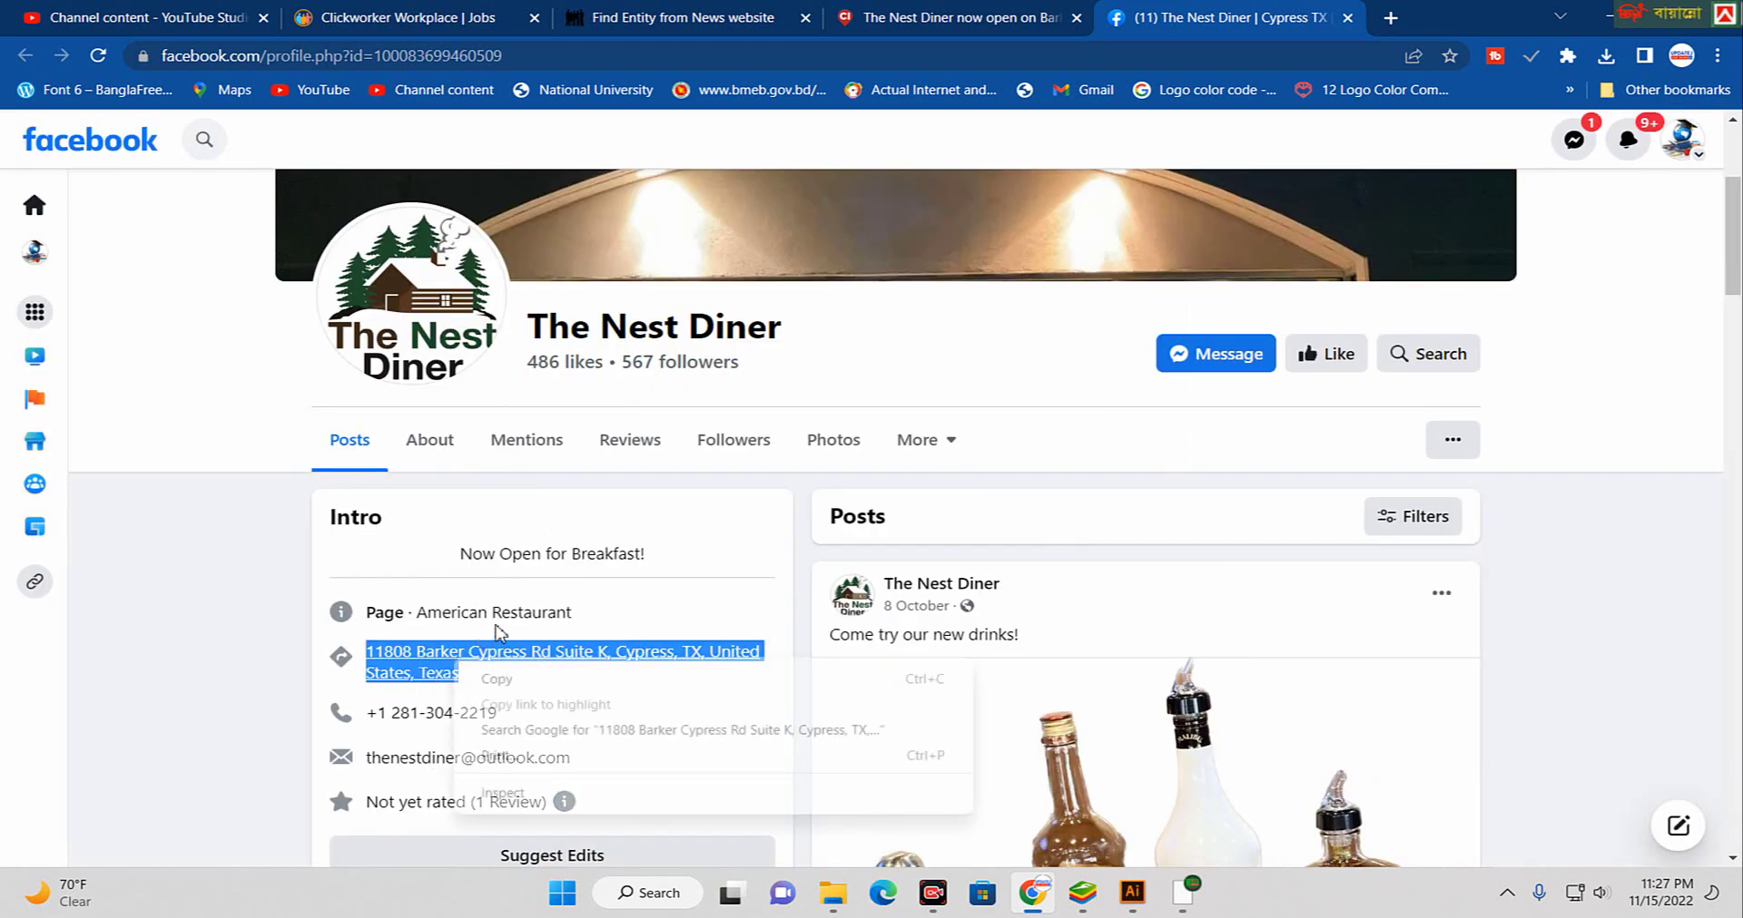
pyautogui.click(549, 685)
# - Return to the training form and paste the copied diner address into the New Business Address field
pyautogui.click(967, 17)
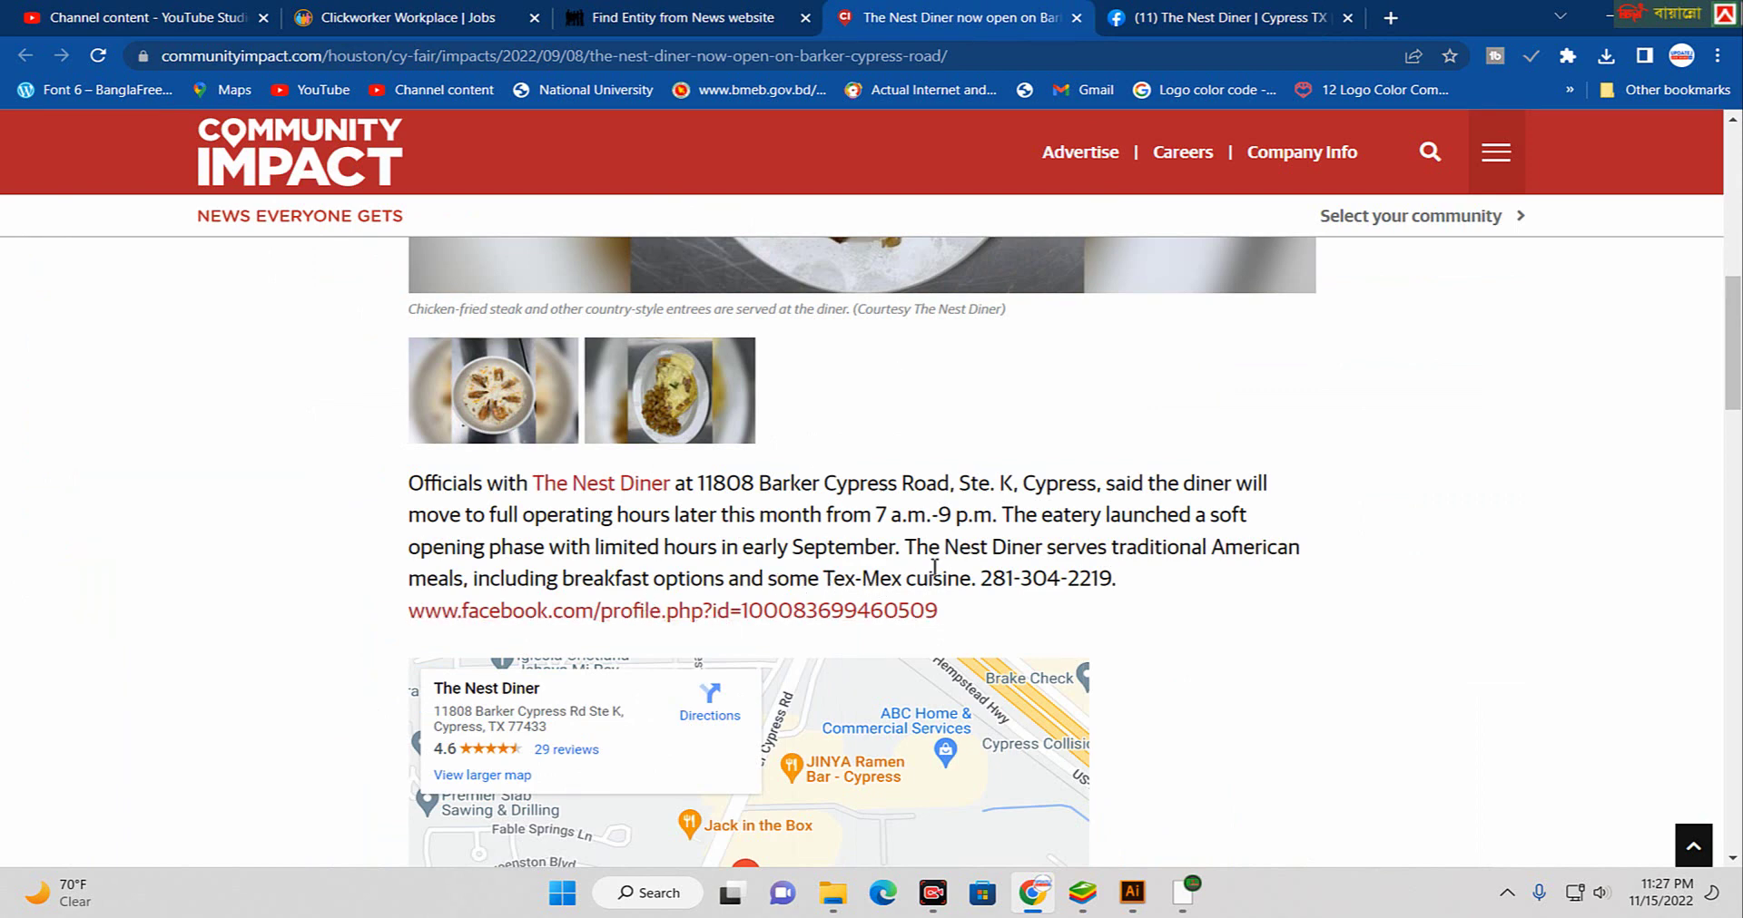
pyautogui.click(1294, 13)
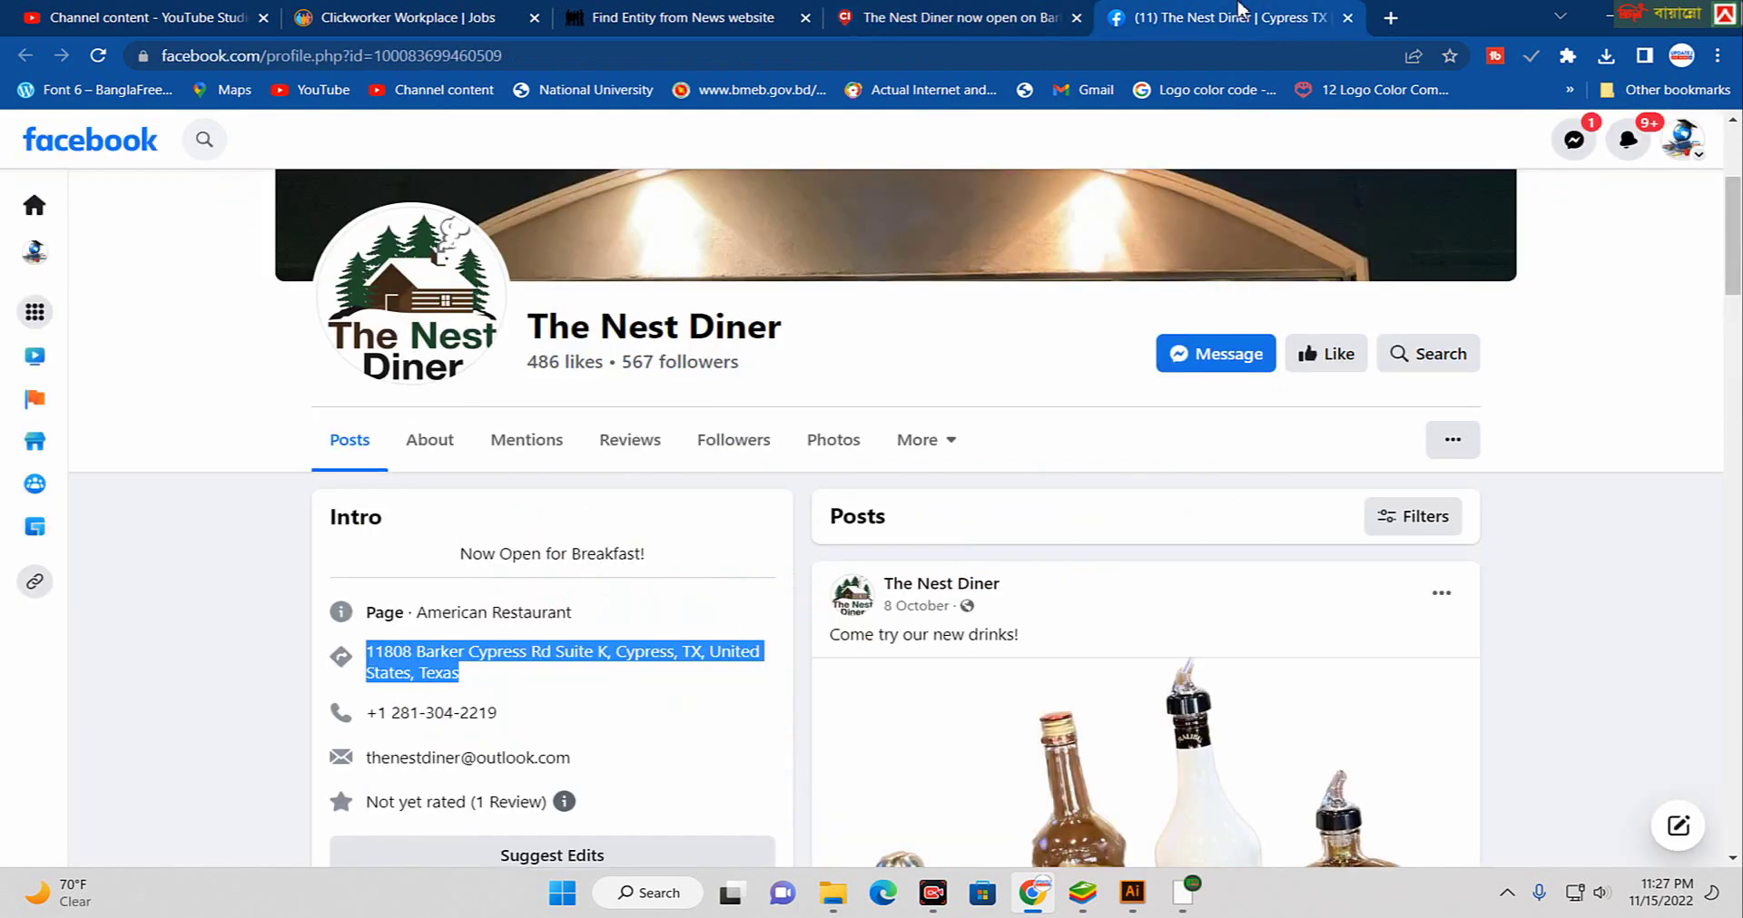
pyautogui.click(902, 9)
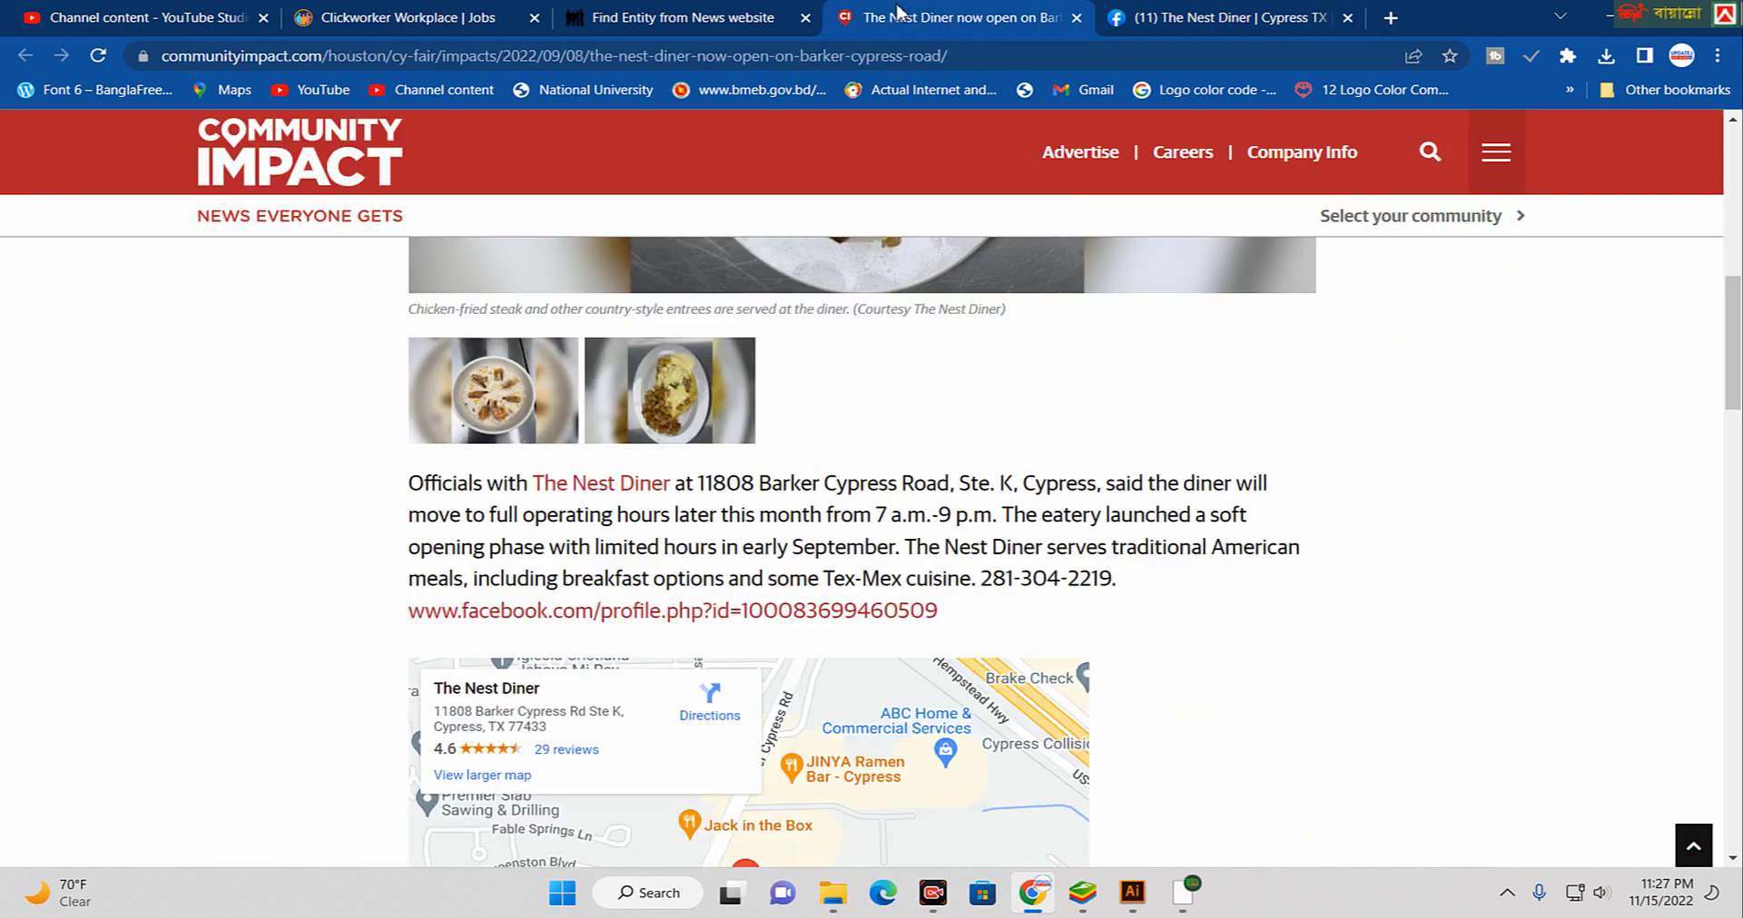
pyautogui.click(695, 9)
pyautogui.rightClick(779, 565)
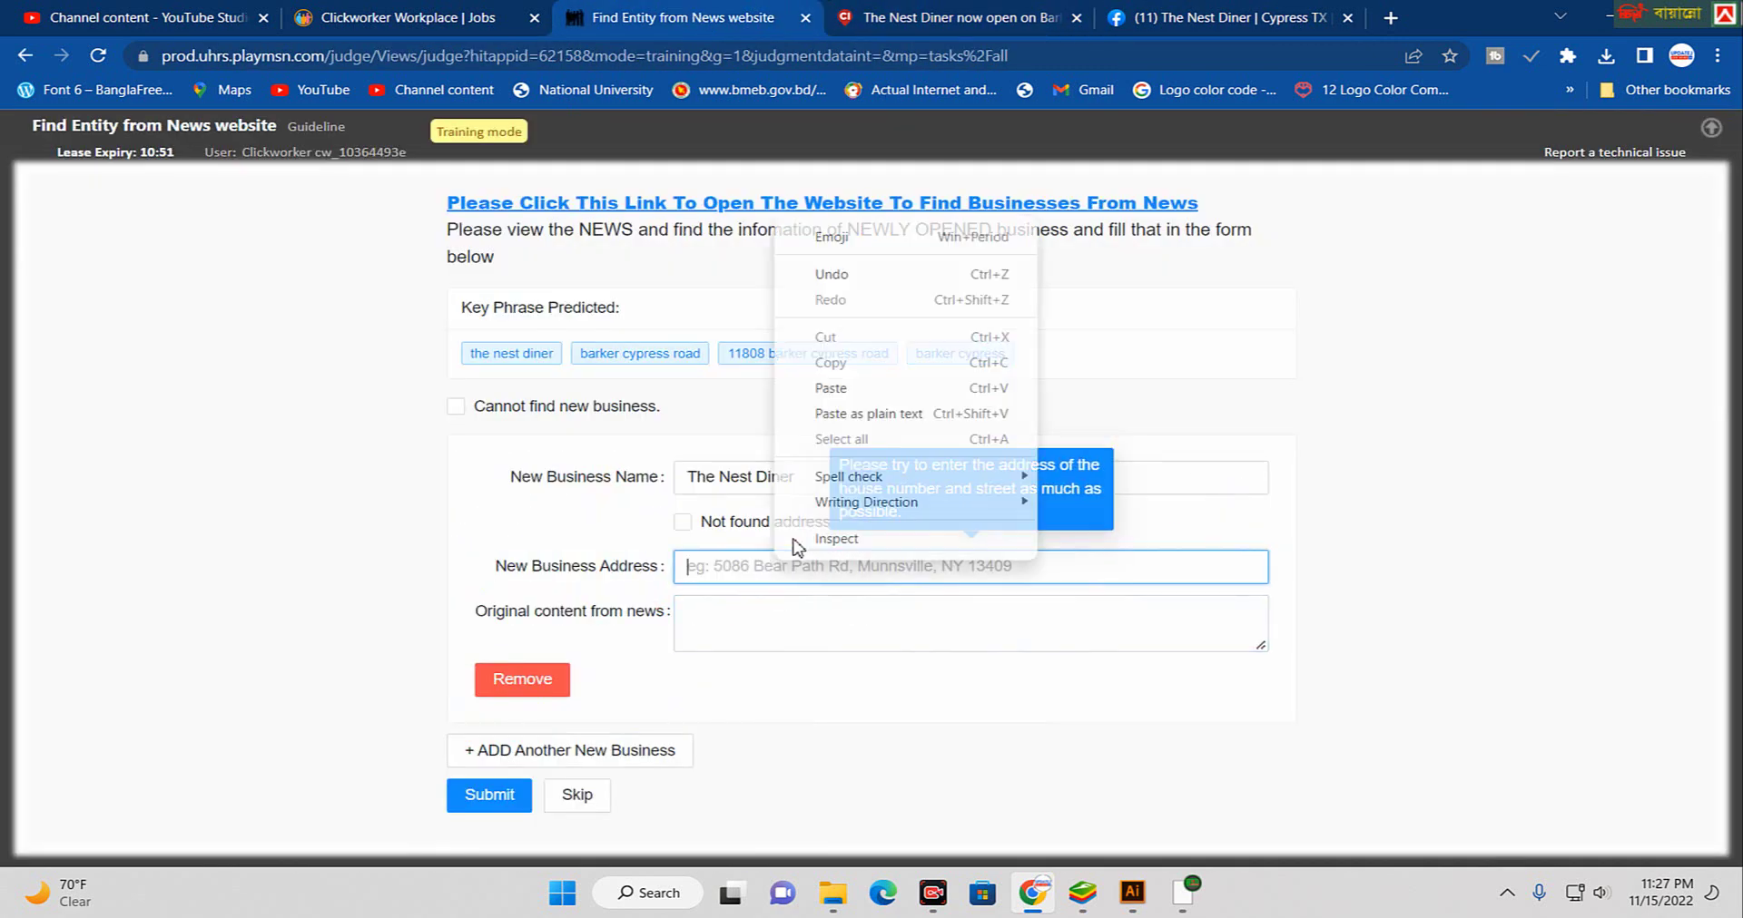
pyautogui.click(882, 388)
# - Copy the article paragraph from "Officials with The Nest Diner" through the Facebook link into Original content from news, and review the pasted text
pyautogui.click(727, 618)
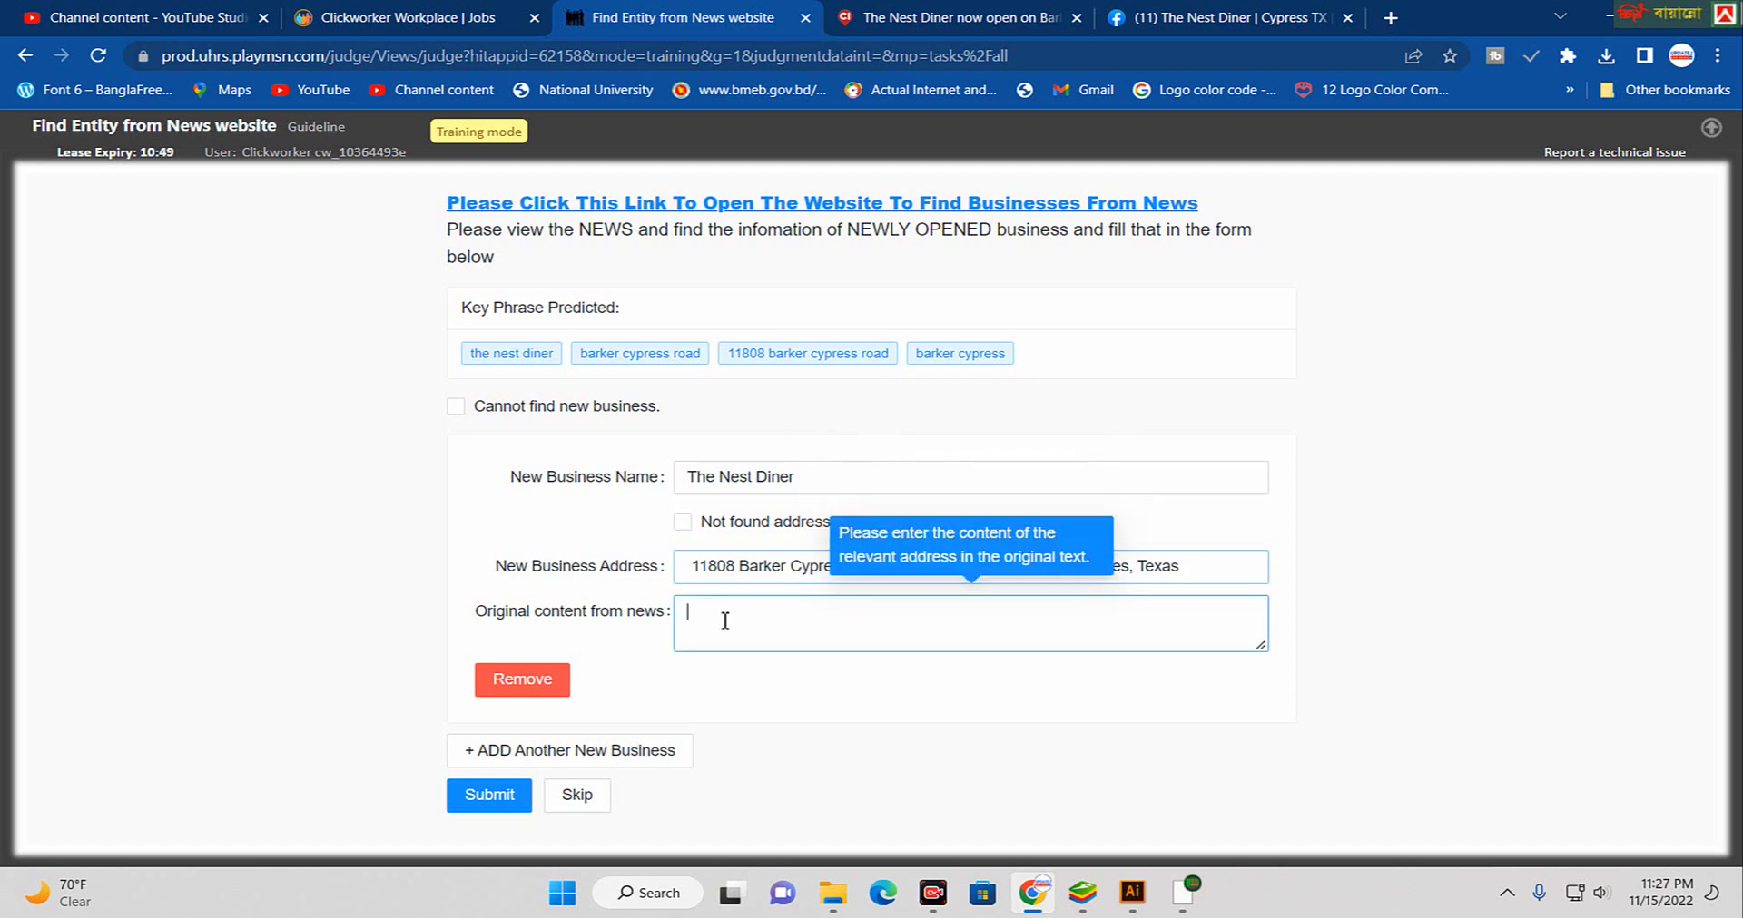
pyautogui.click(1164, 7)
pyautogui.click(1006, 11)
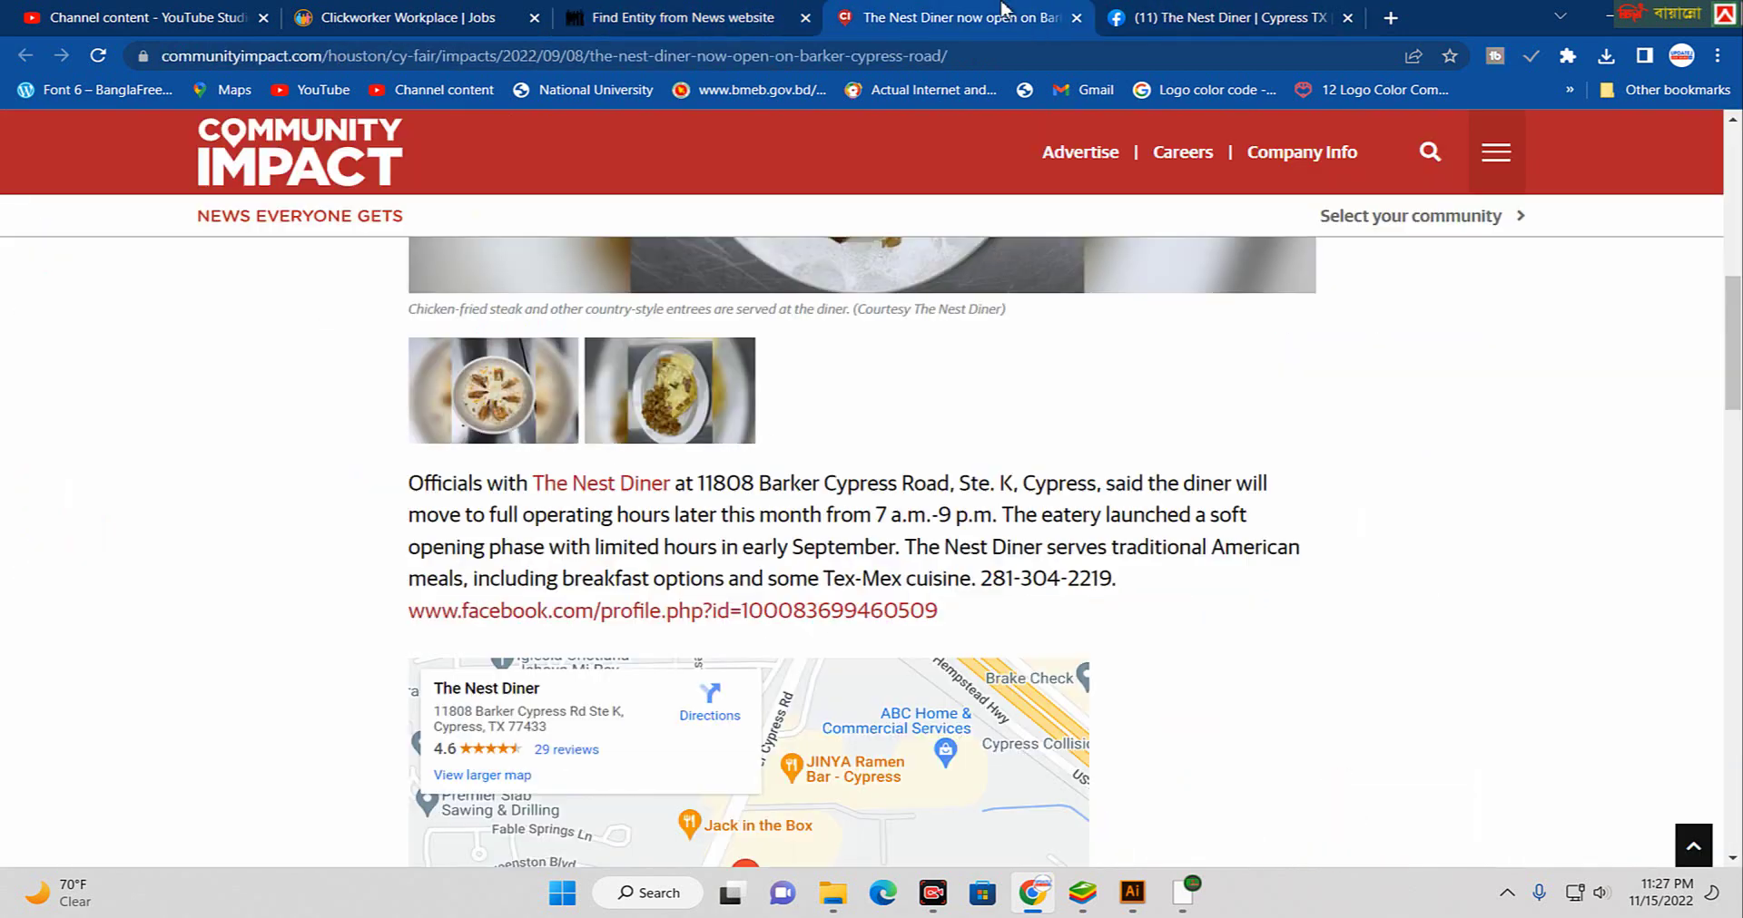
pyautogui.moveTo(413, 482); pyautogui.dragTo(1058, 631)
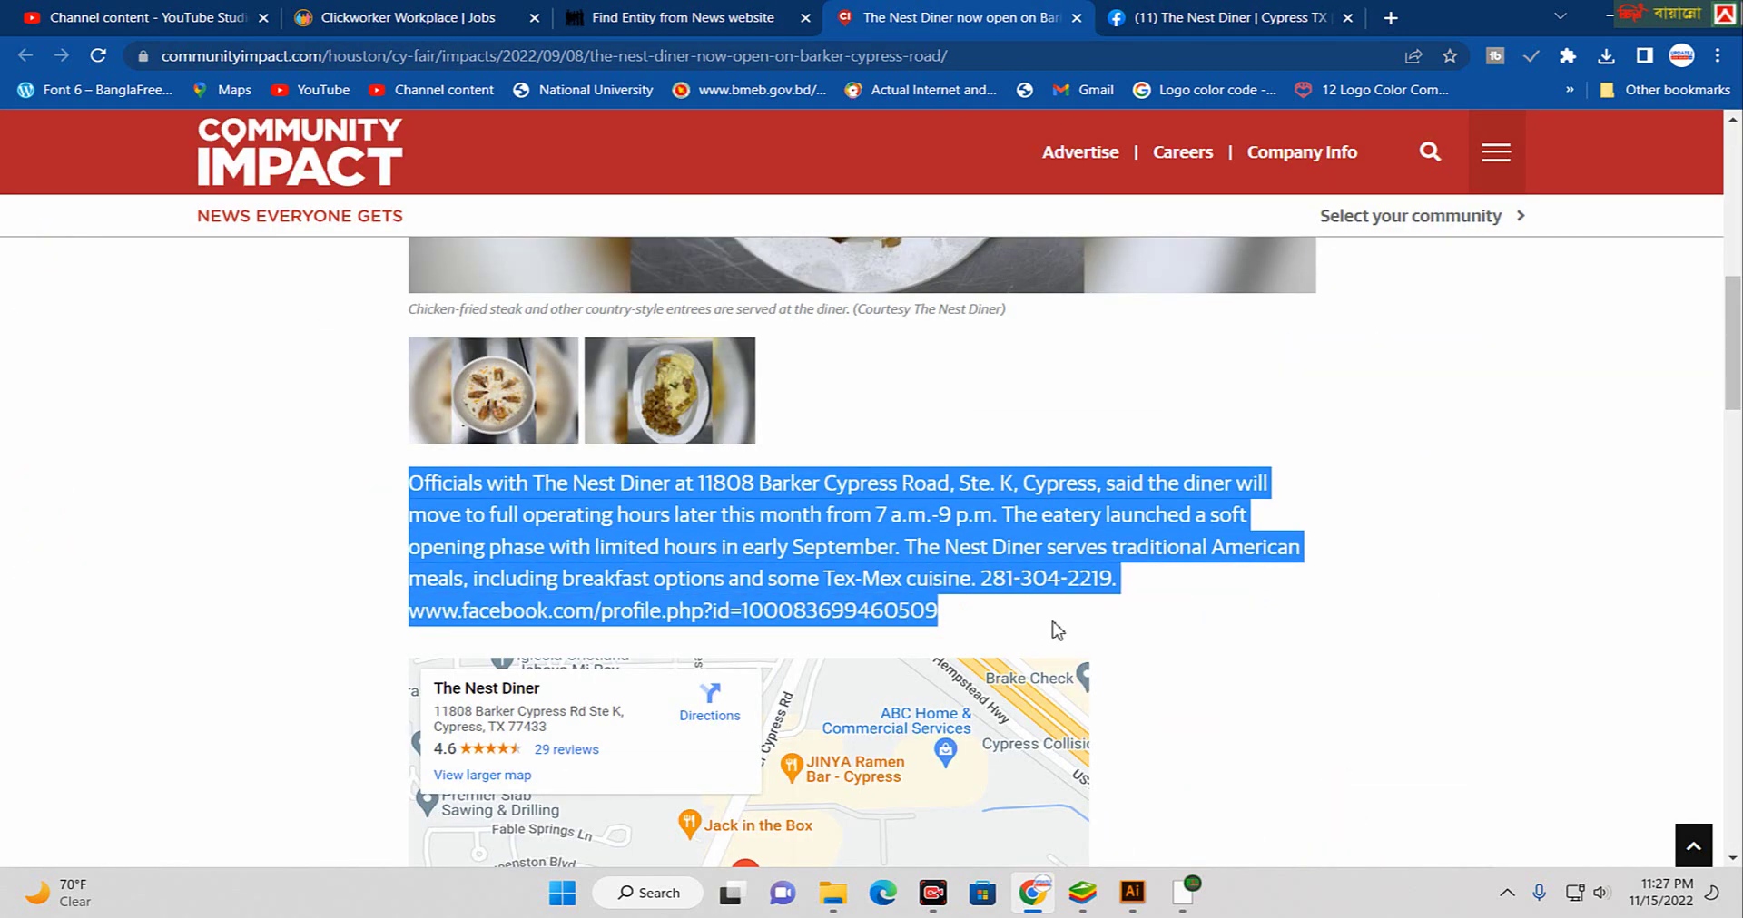
pyautogui.rightClick(944, 565)
pyautogui.click(1050, 579)
pyautogui.click(724, 9)
pyautogui.rightClick(788, 600)
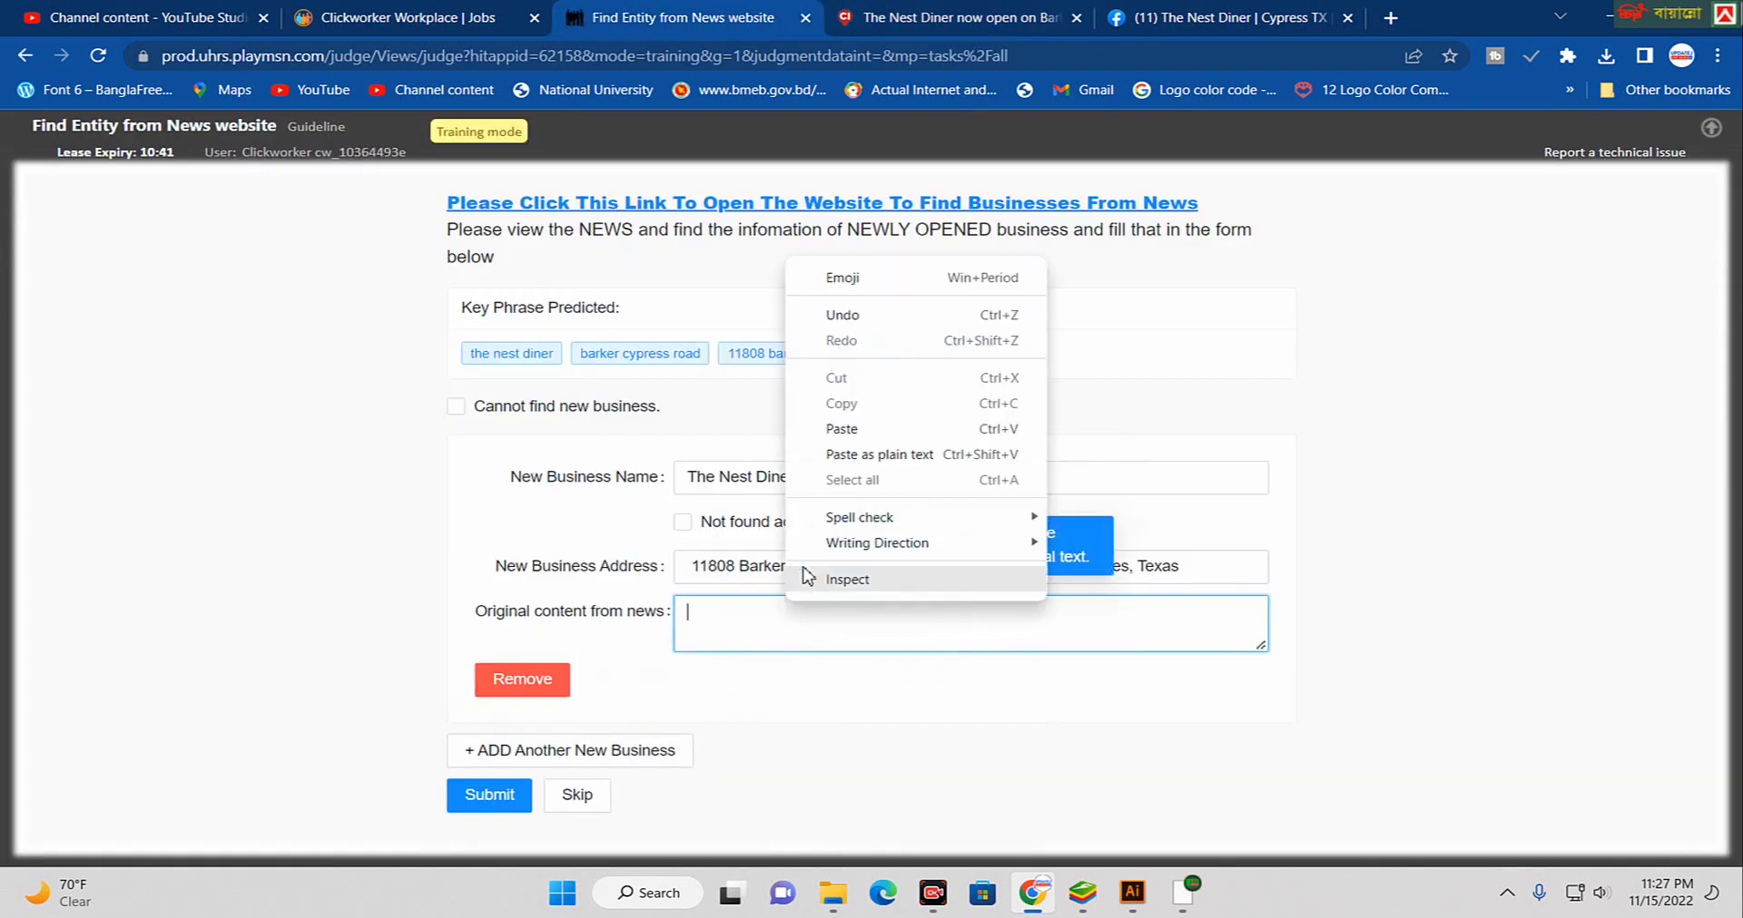
pyautogui.click(841, 428)
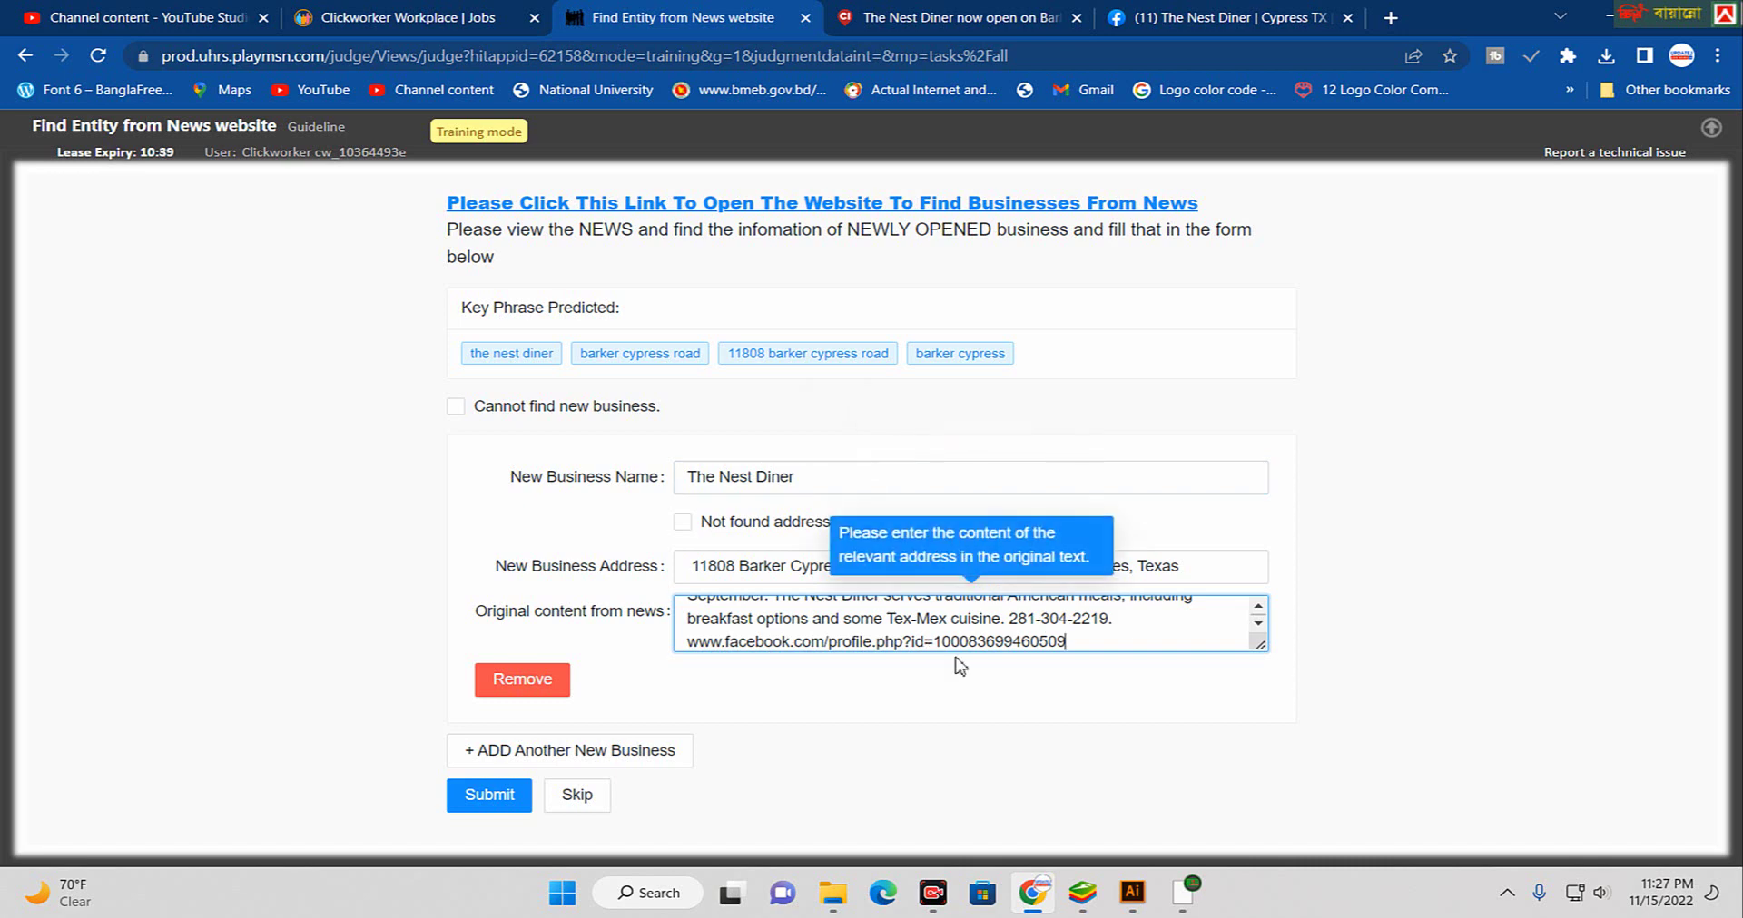
pyautogui.scroll(5, 968, 643)
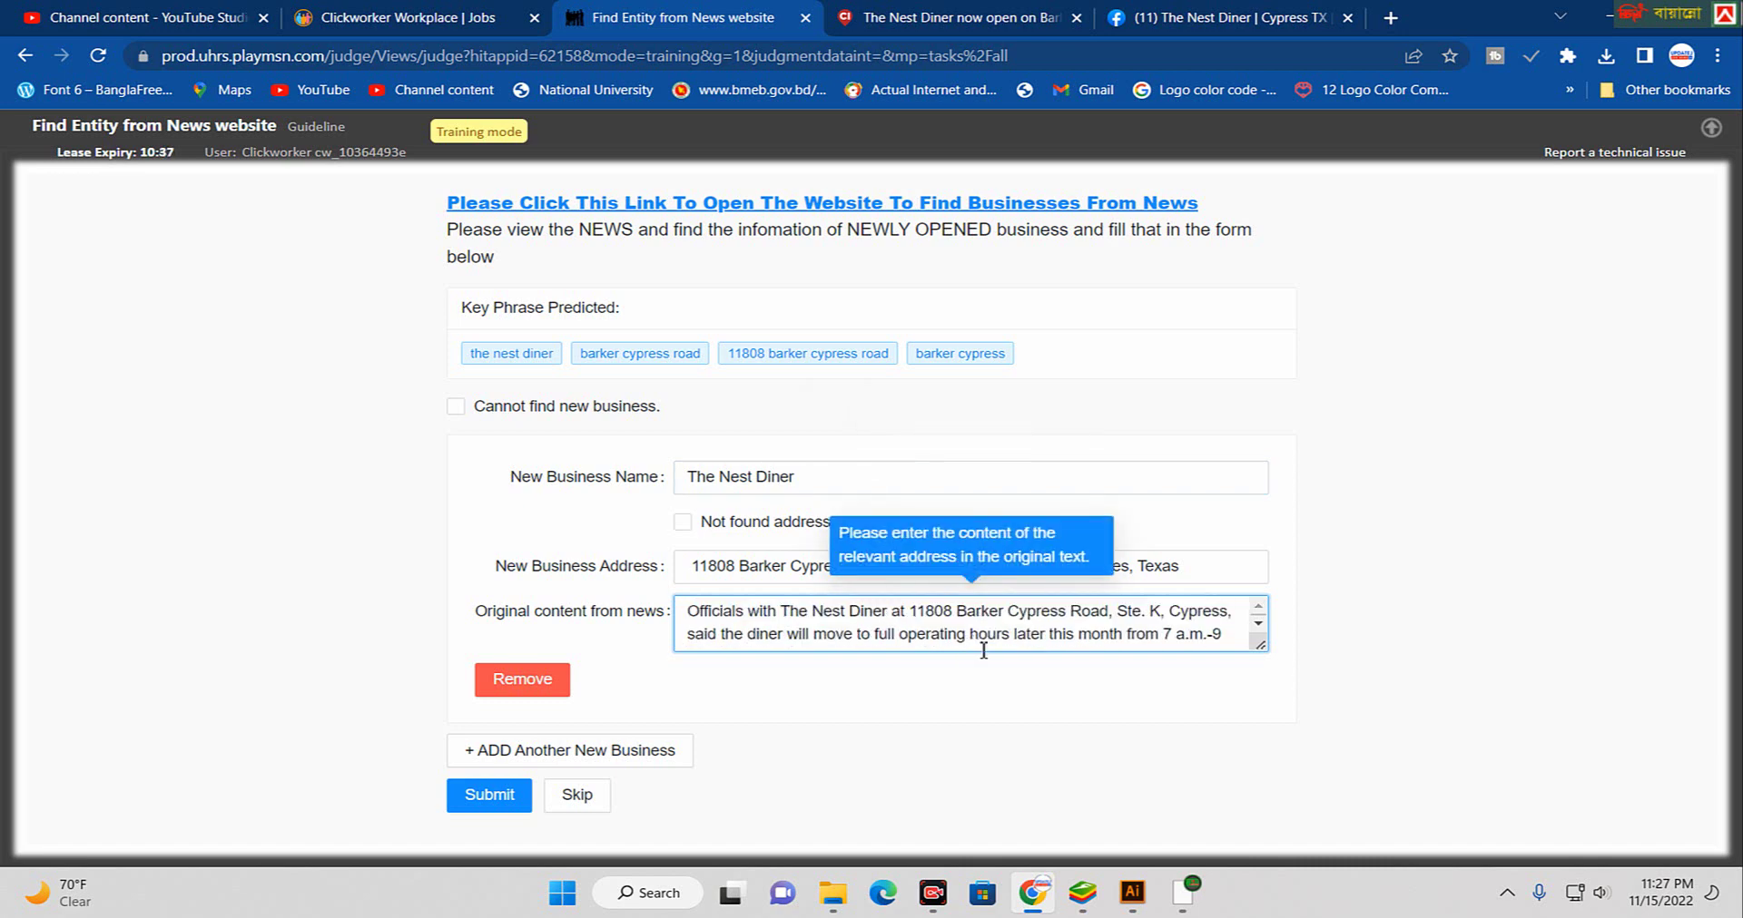
pyautogui.scroll(-5, 983, 635)
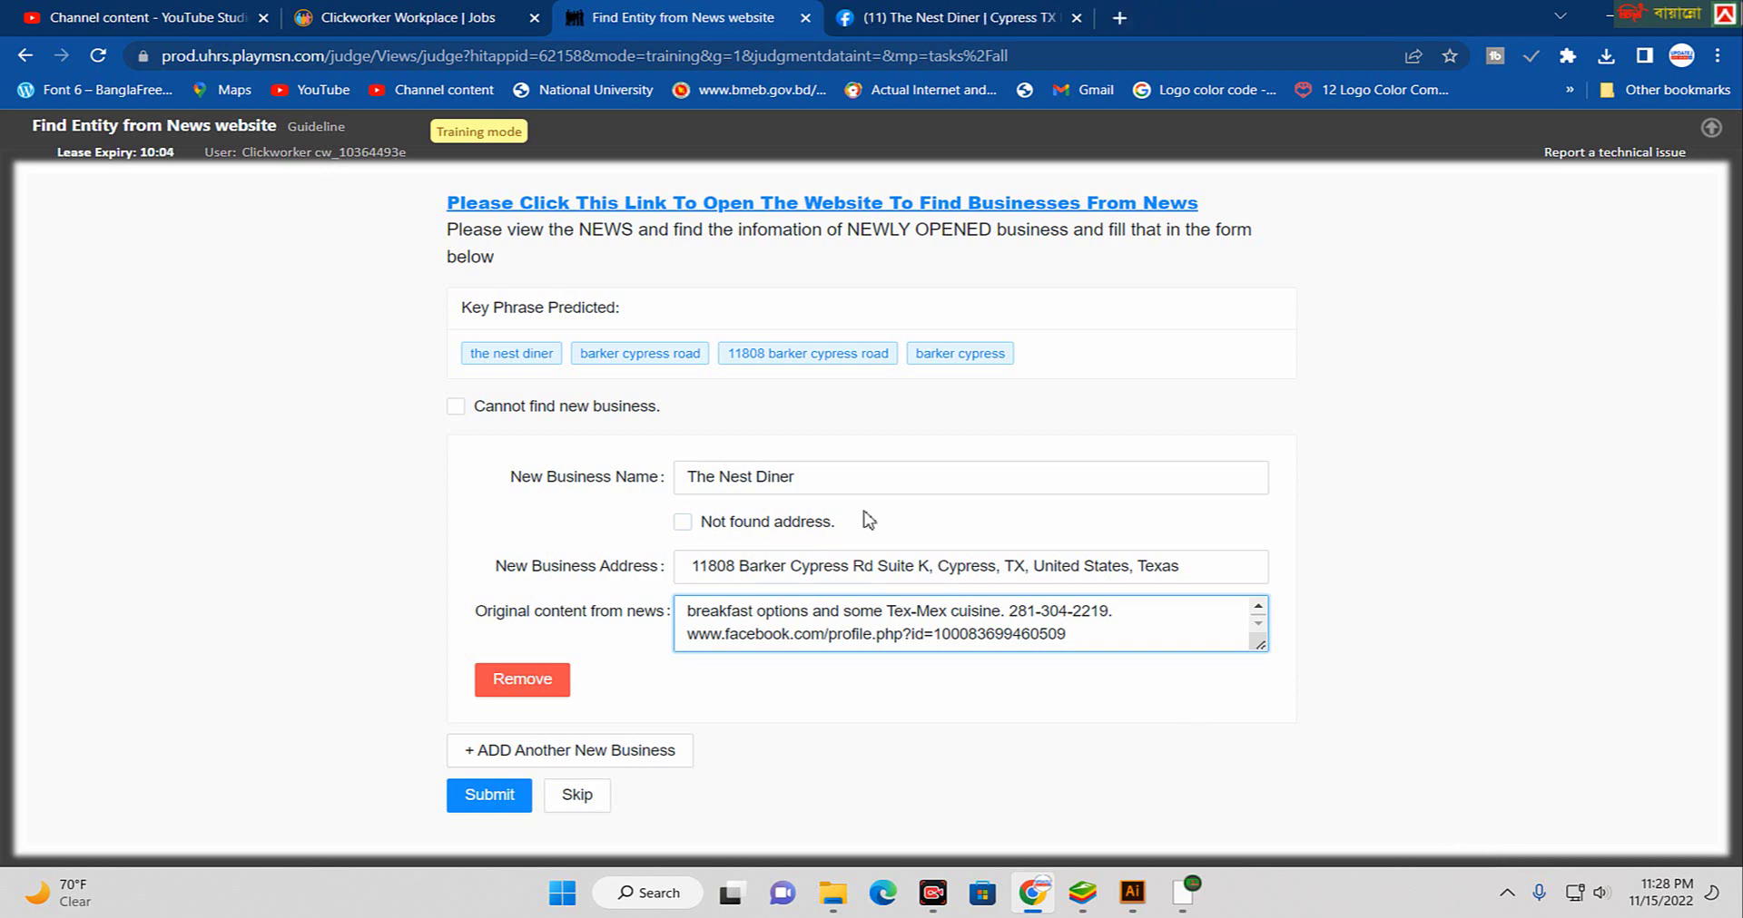
# - Submit the completed diner HIT, dismiss its feedback, and open the next HIT's Trulieve news article in a single tab
pyautogui.click(511, 799)
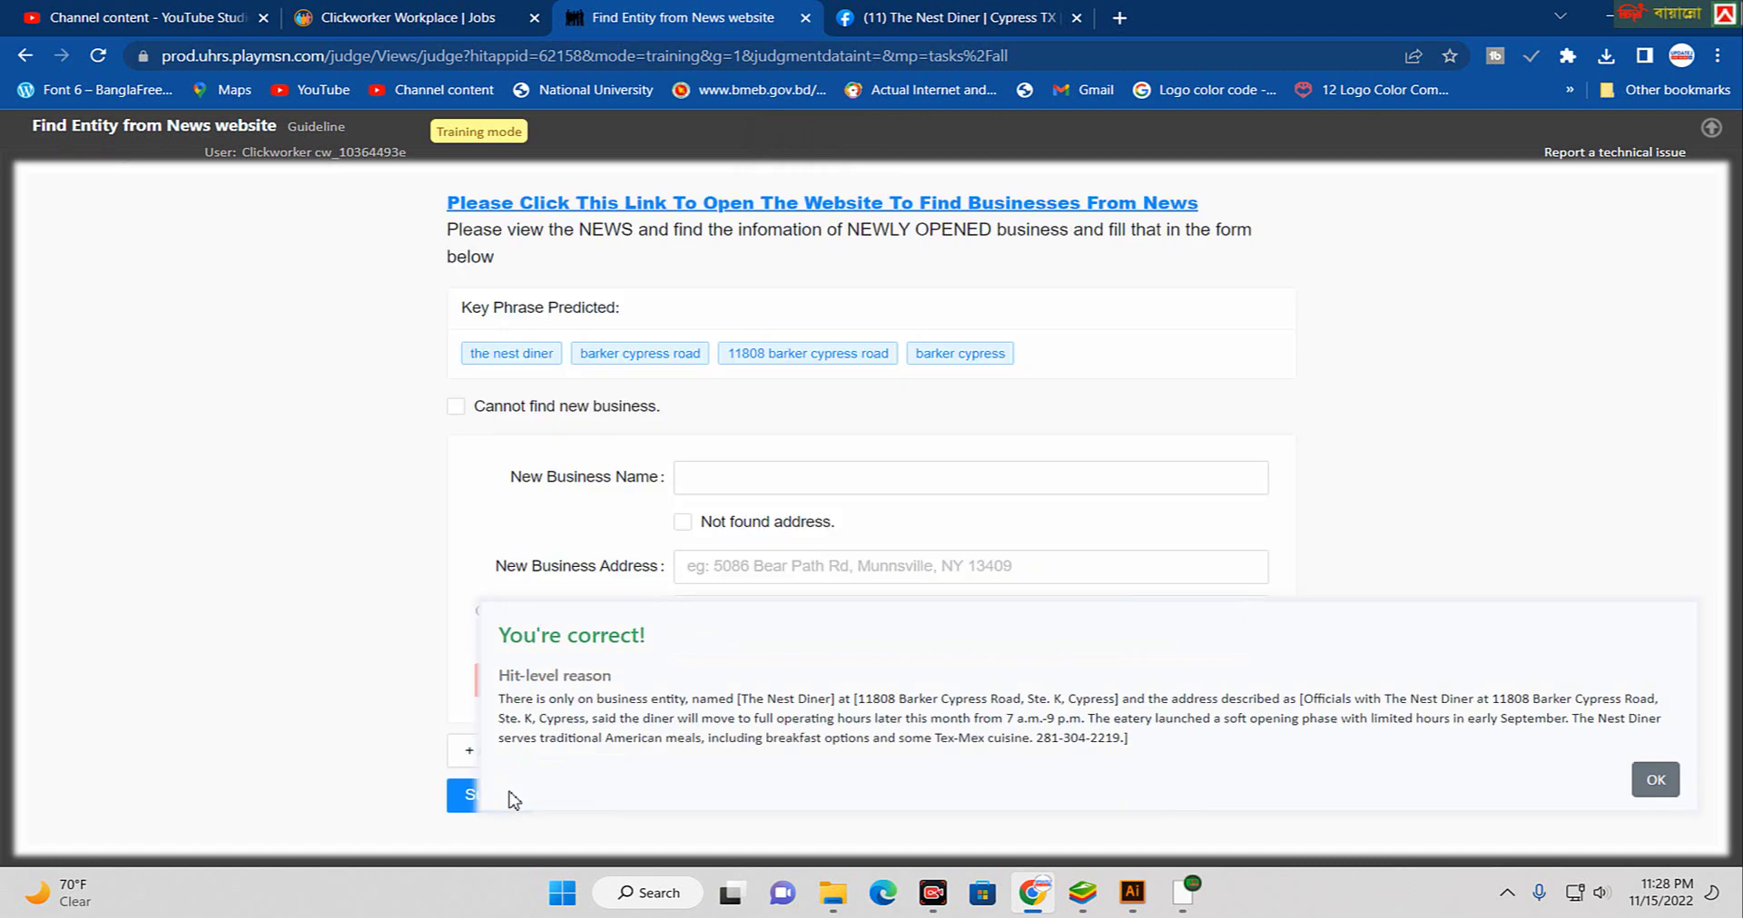
pyautogui.click(1643, 777)
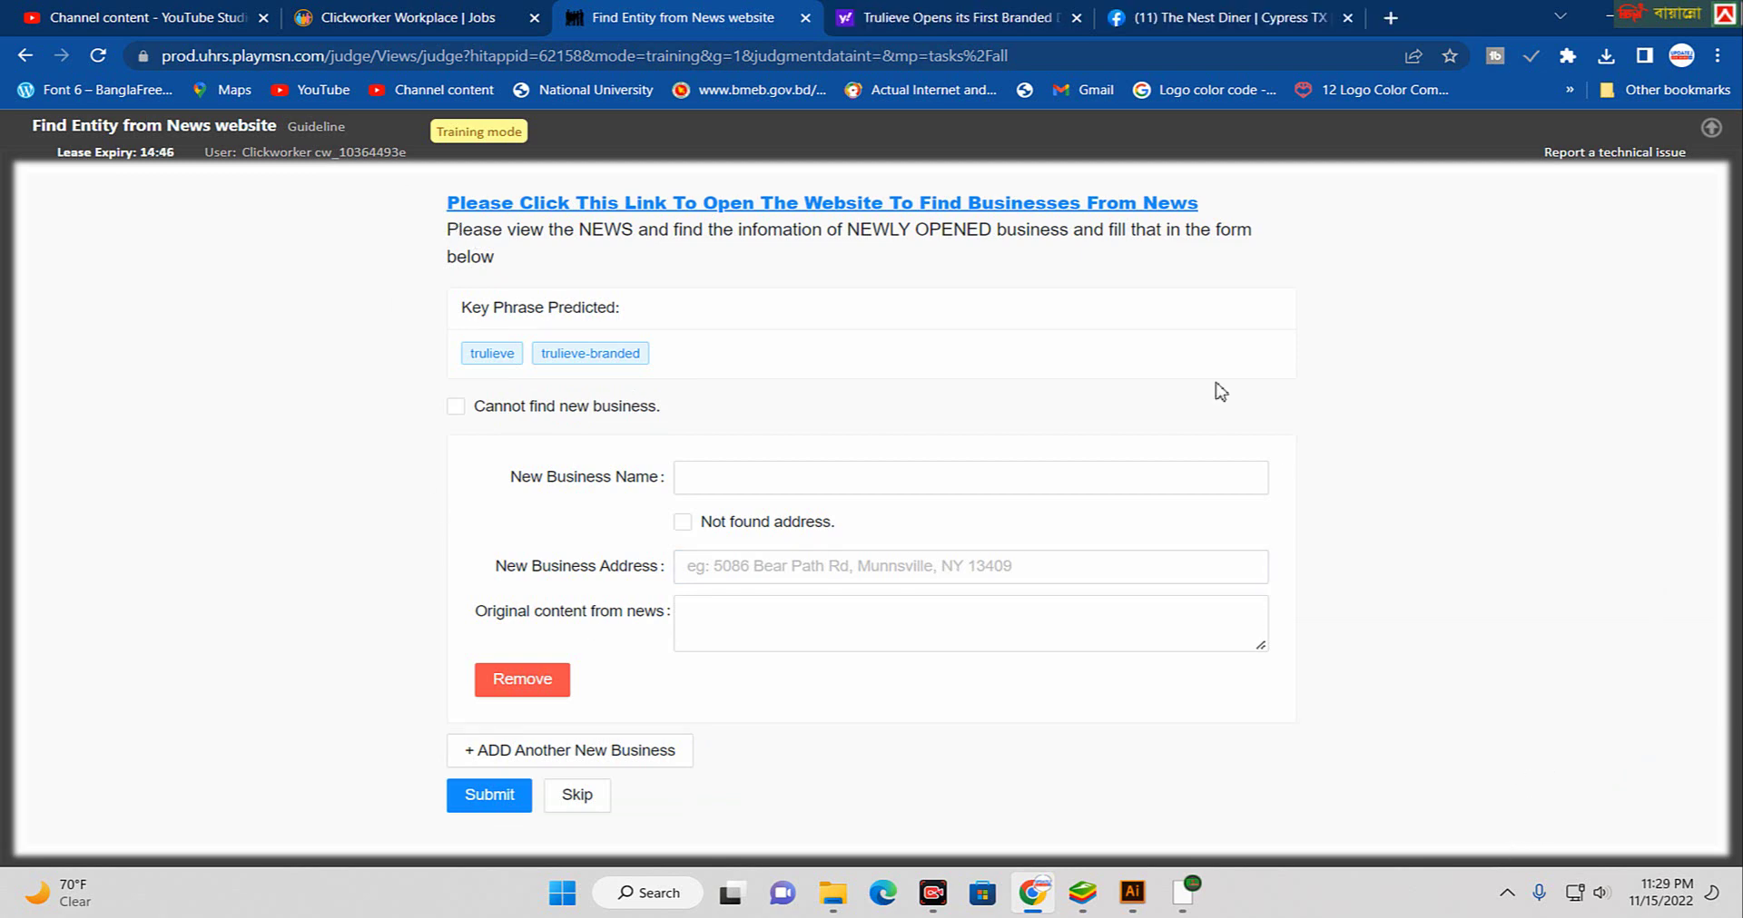
pyautogui.click(1043, 202)
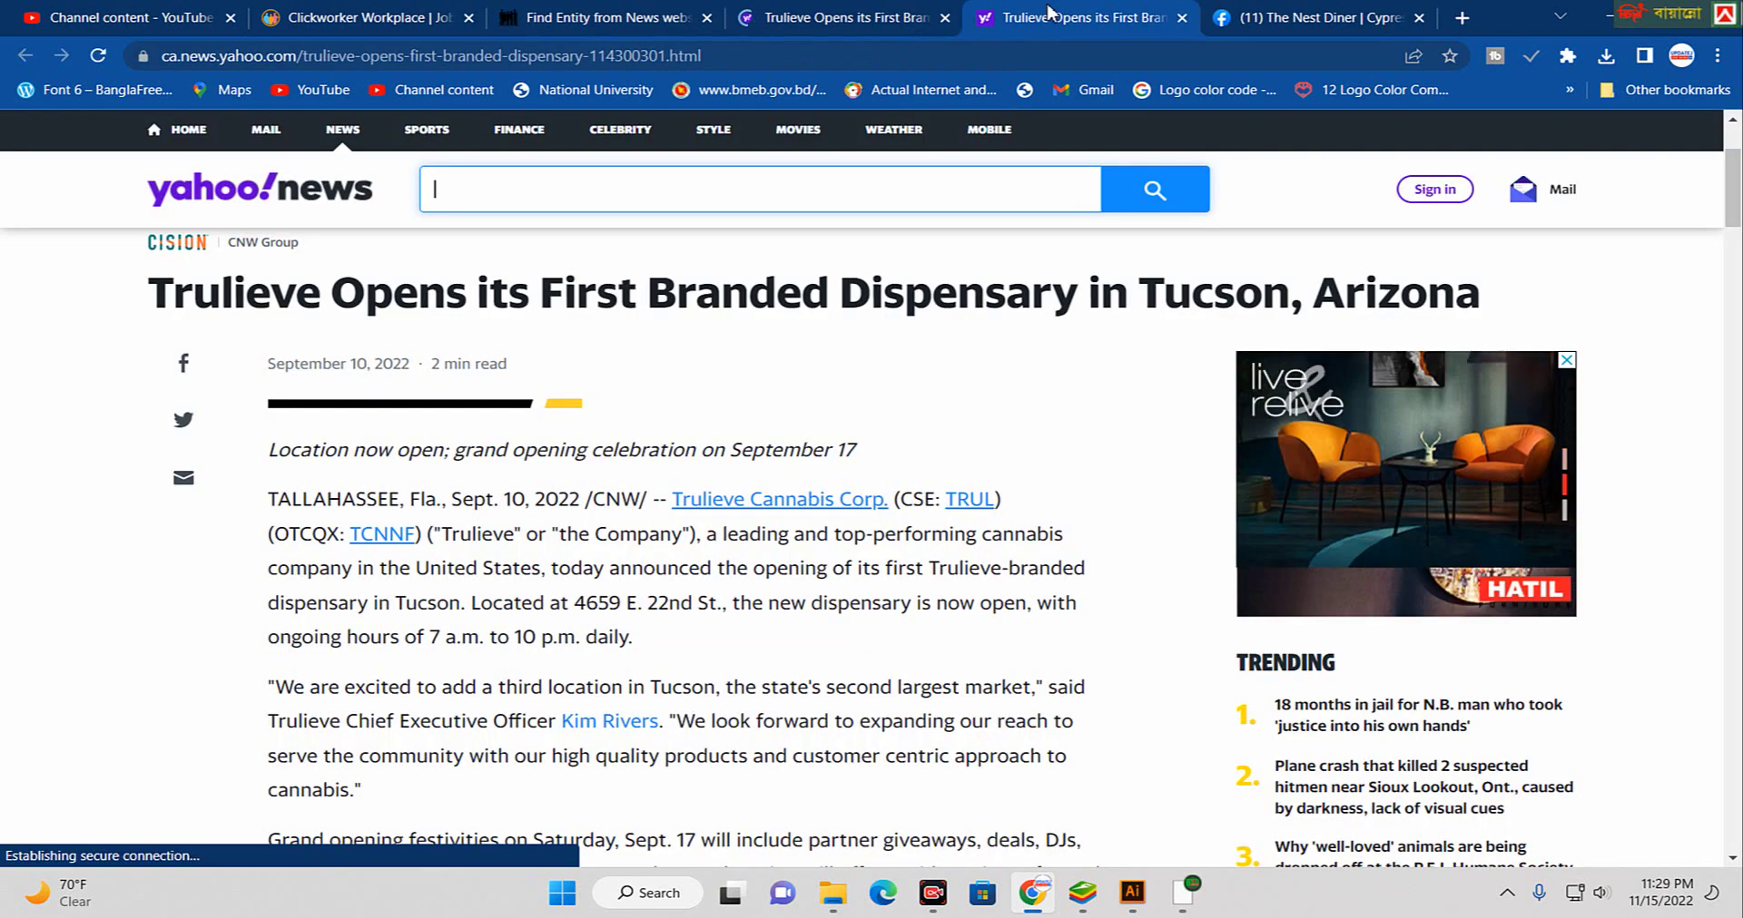
pyautogui.click(1182, 17)
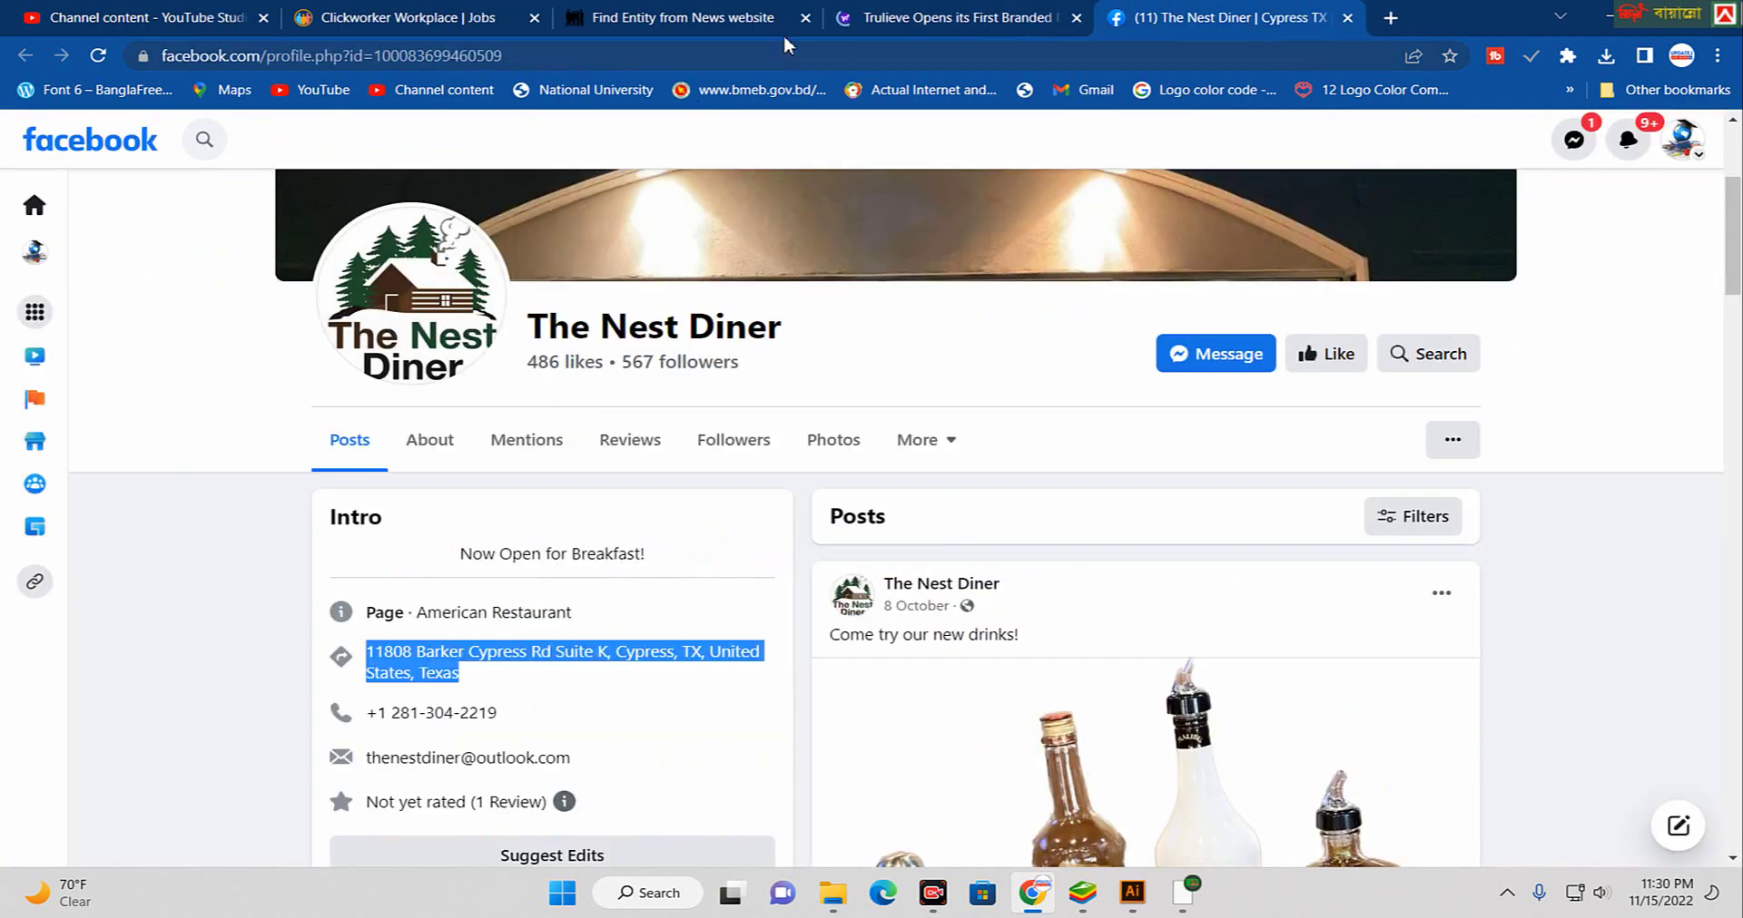
pyautogui.click(912, 16)
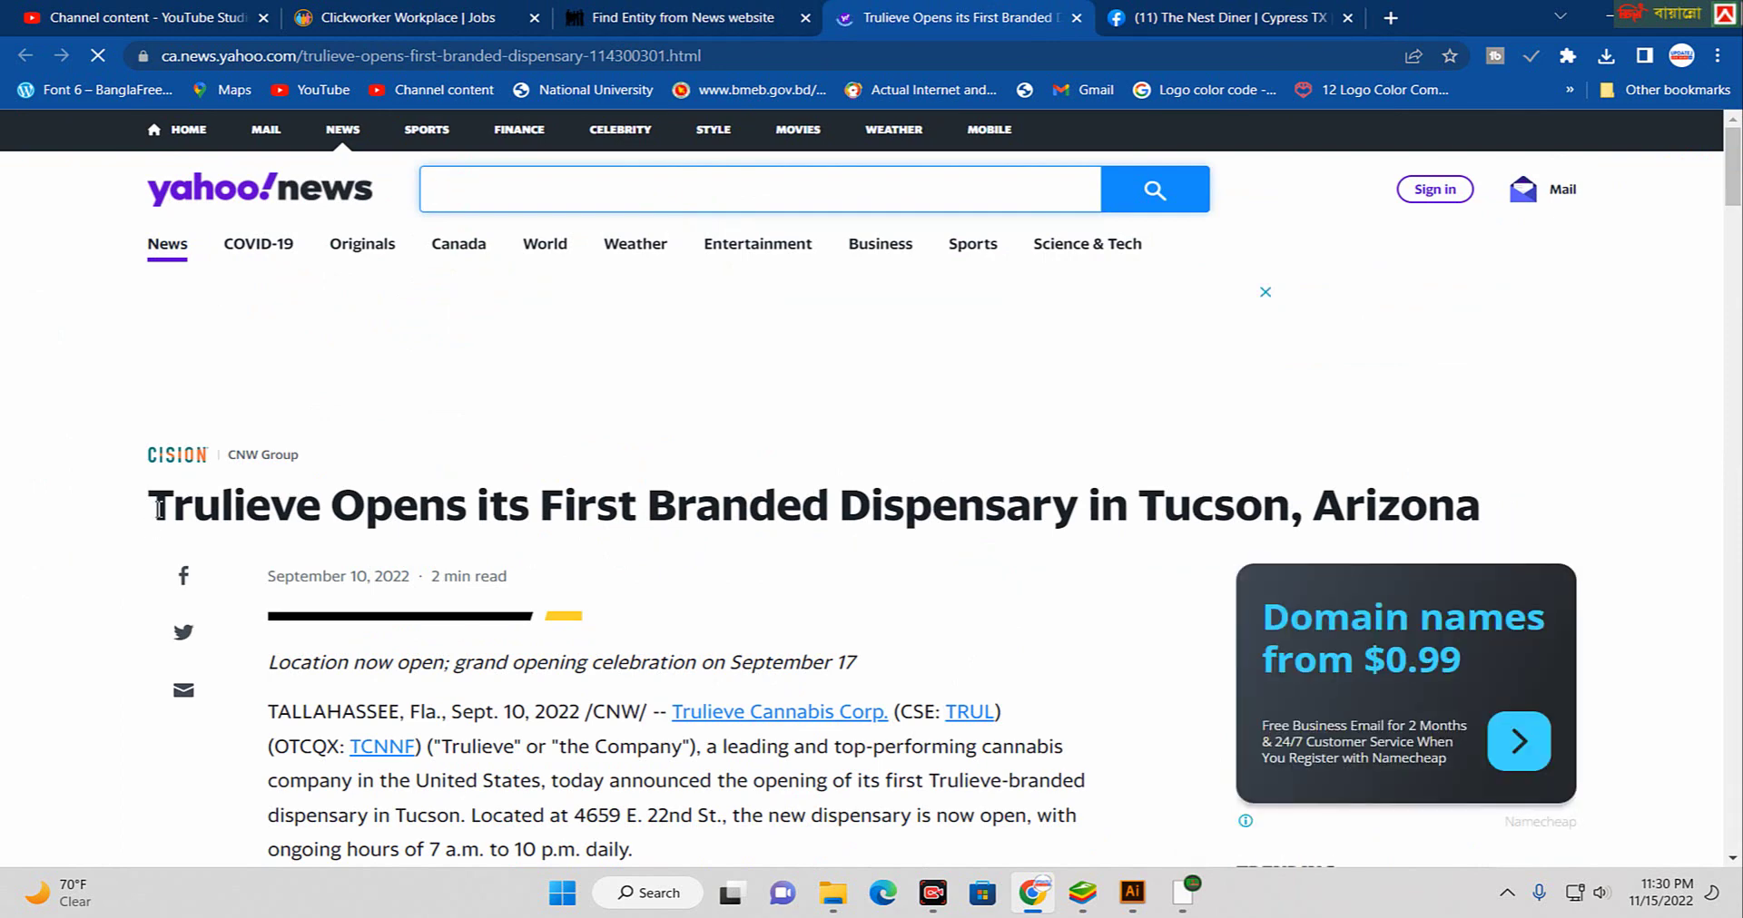
# - Copy the name Trulieve from the article headline into the form's New Business Name field
pyautogui.moveTo(160, 508); pyautogui.dragTo(324, 515)
pyautogui.rightClick(312, 510)
pyautogui.click(354, 521)
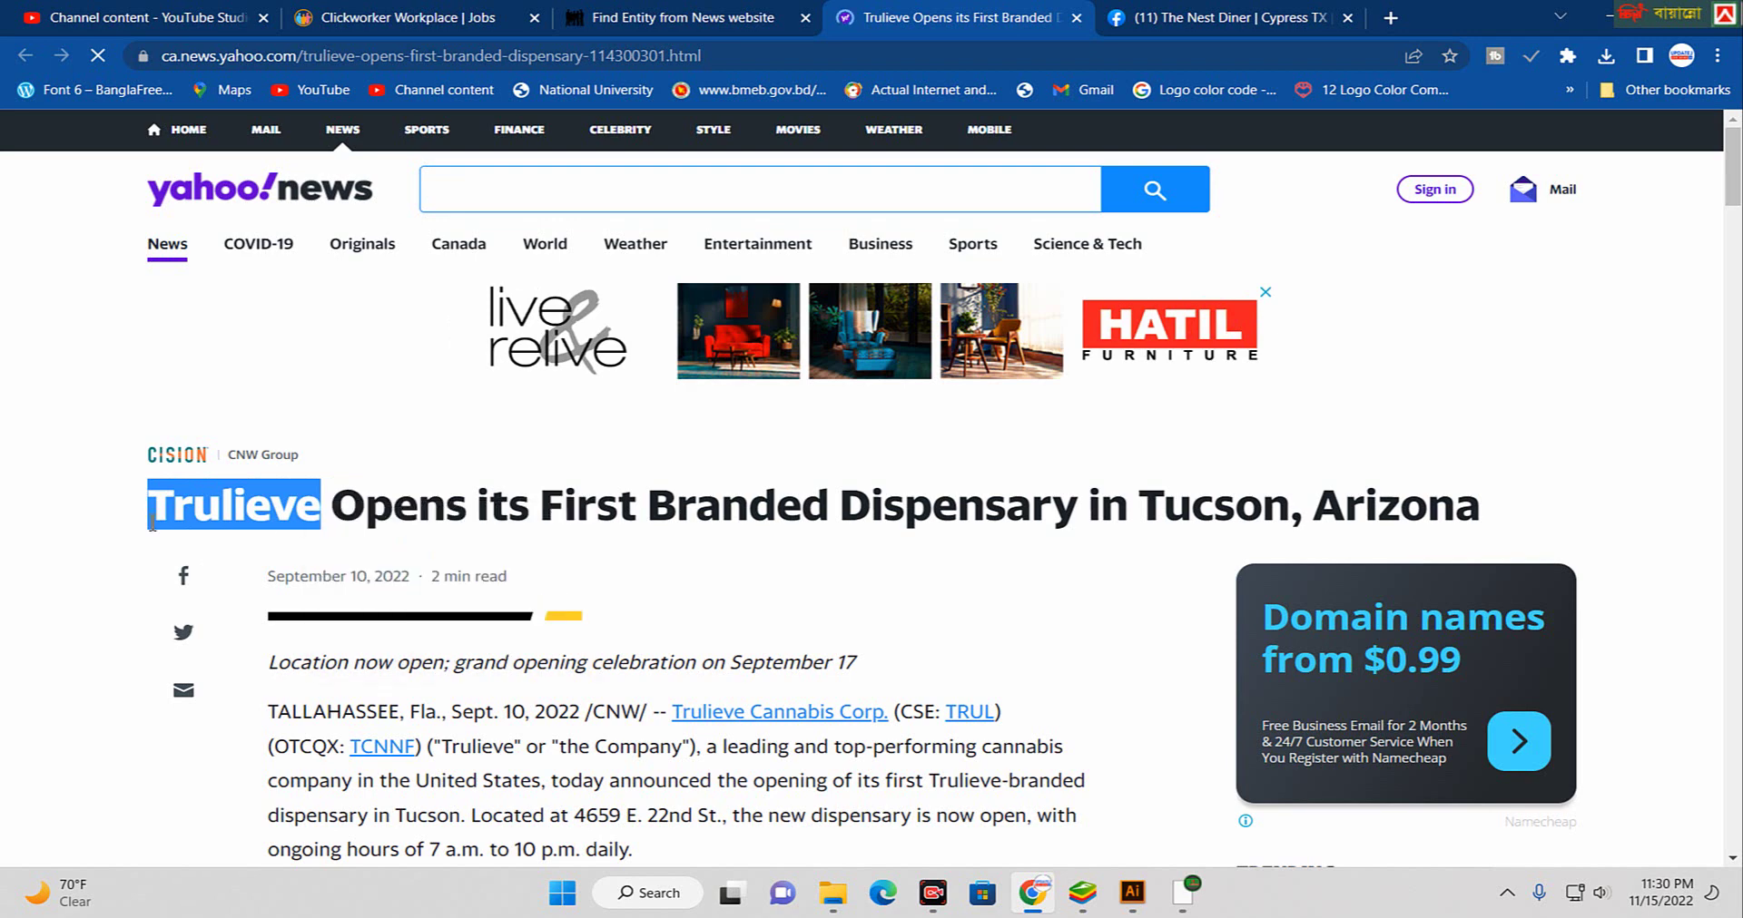
pyautogui.click(737, 11)
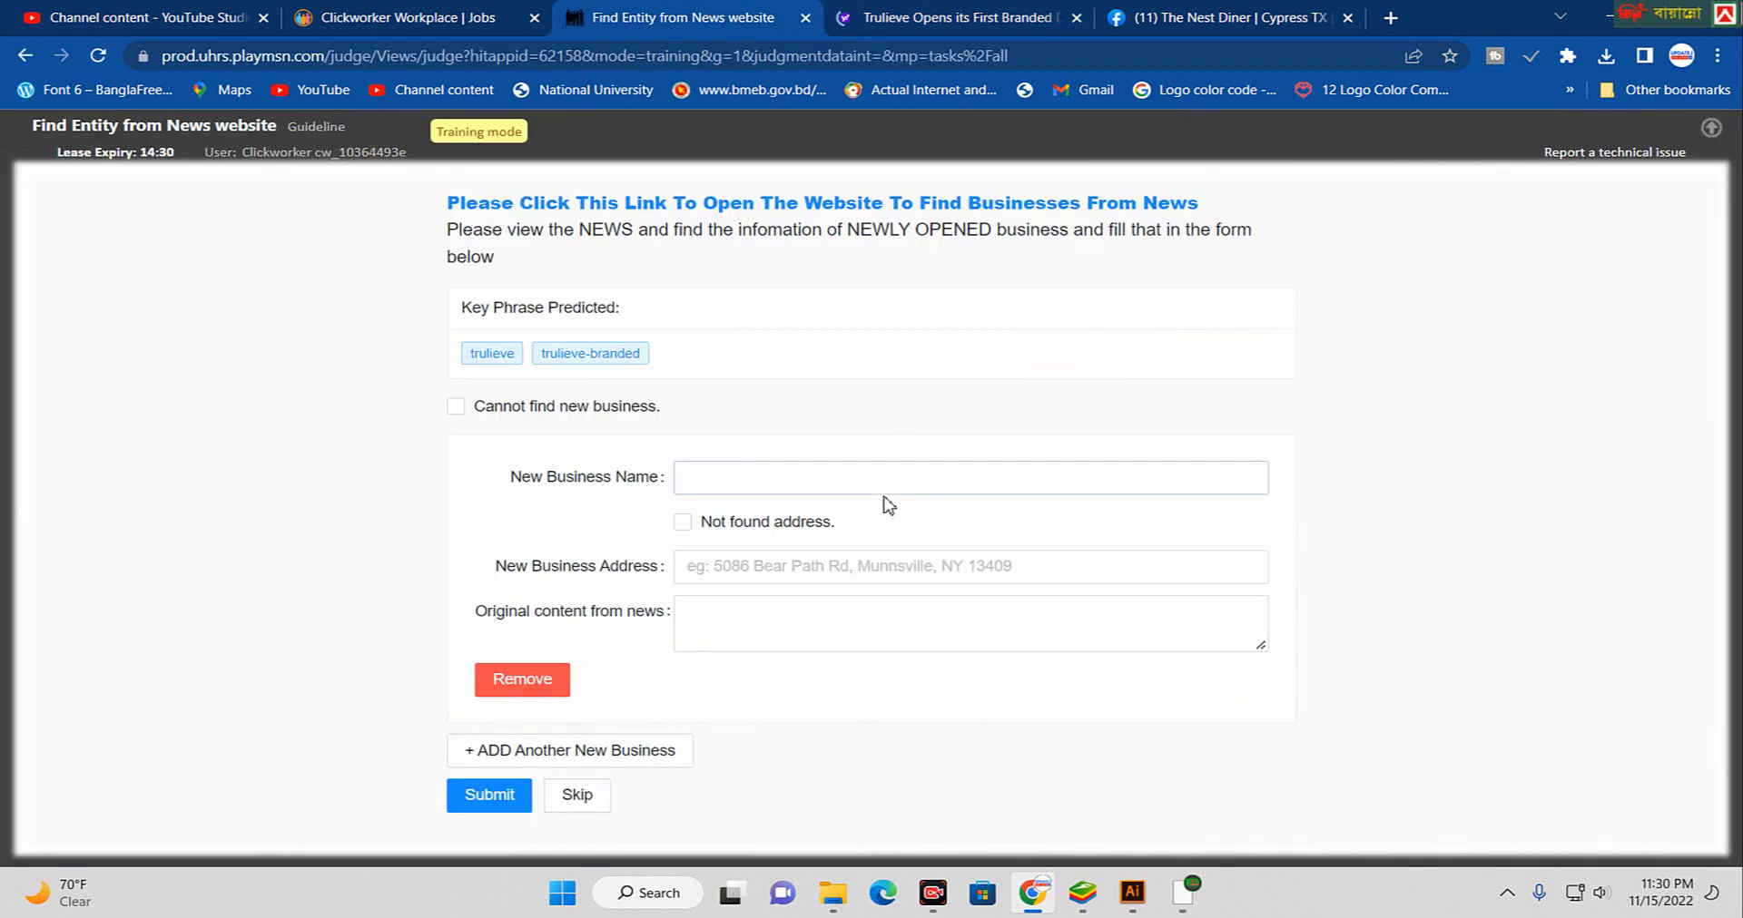
pyautogui.click(774, 479)
pyautogui.rightClick(774, 478)
pyautogui.click(829, 650)
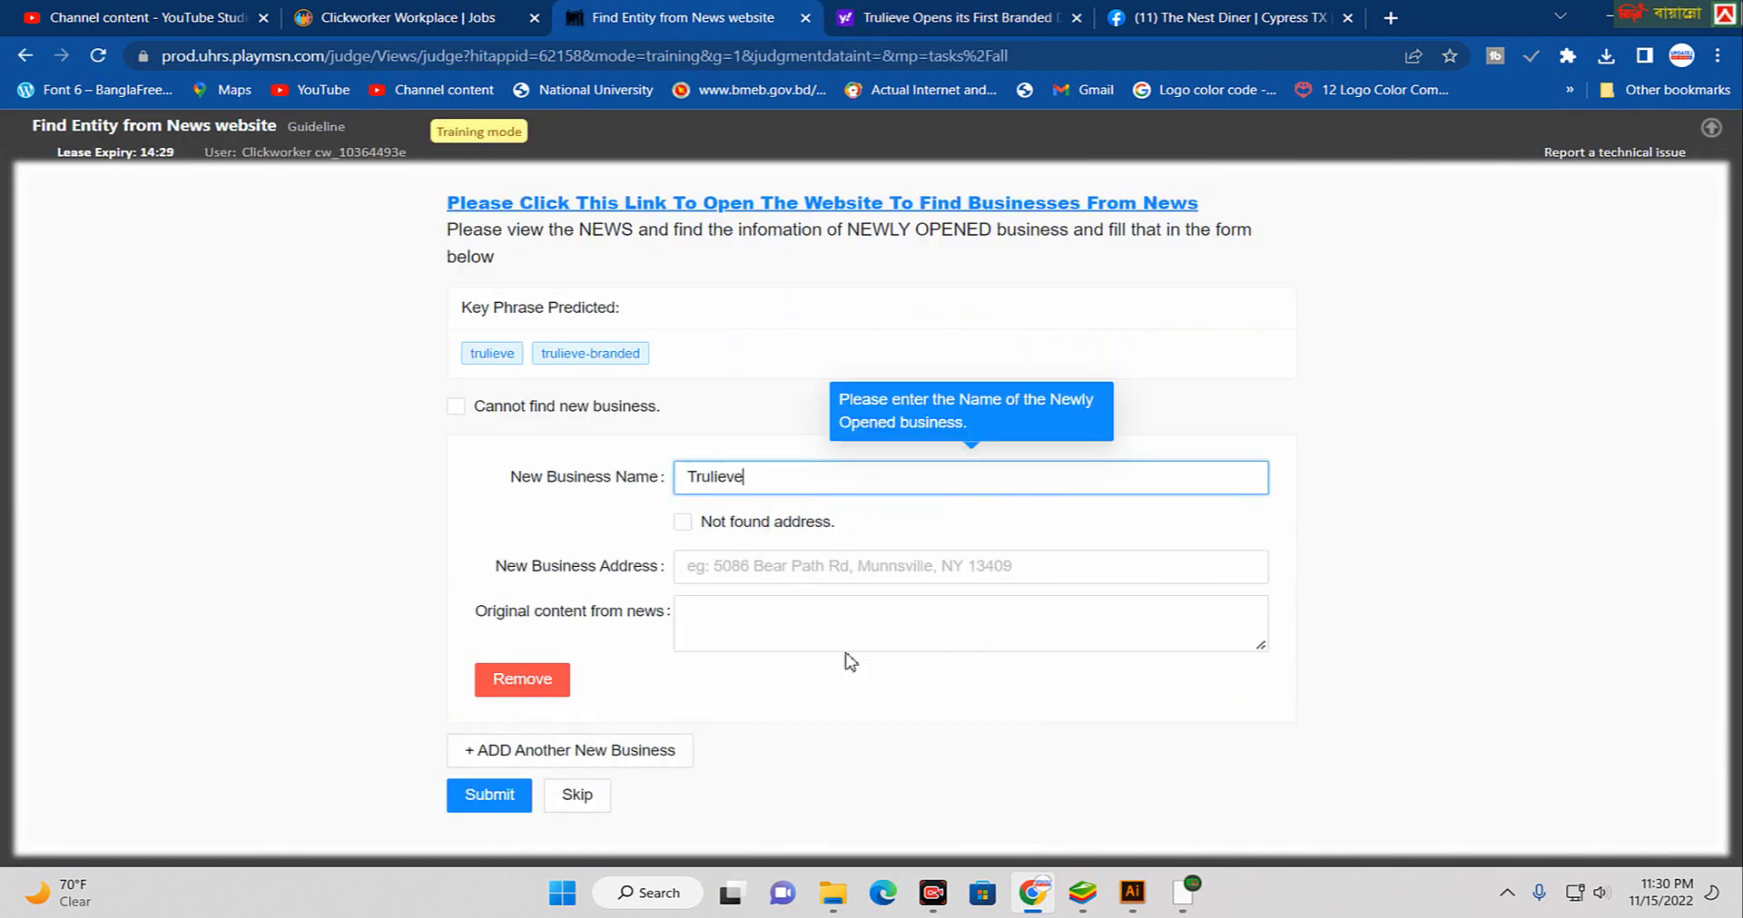
# - Copy the dispensary's street address from the first paragraph of the Trulieve article
pyautogui.click(908, 11)
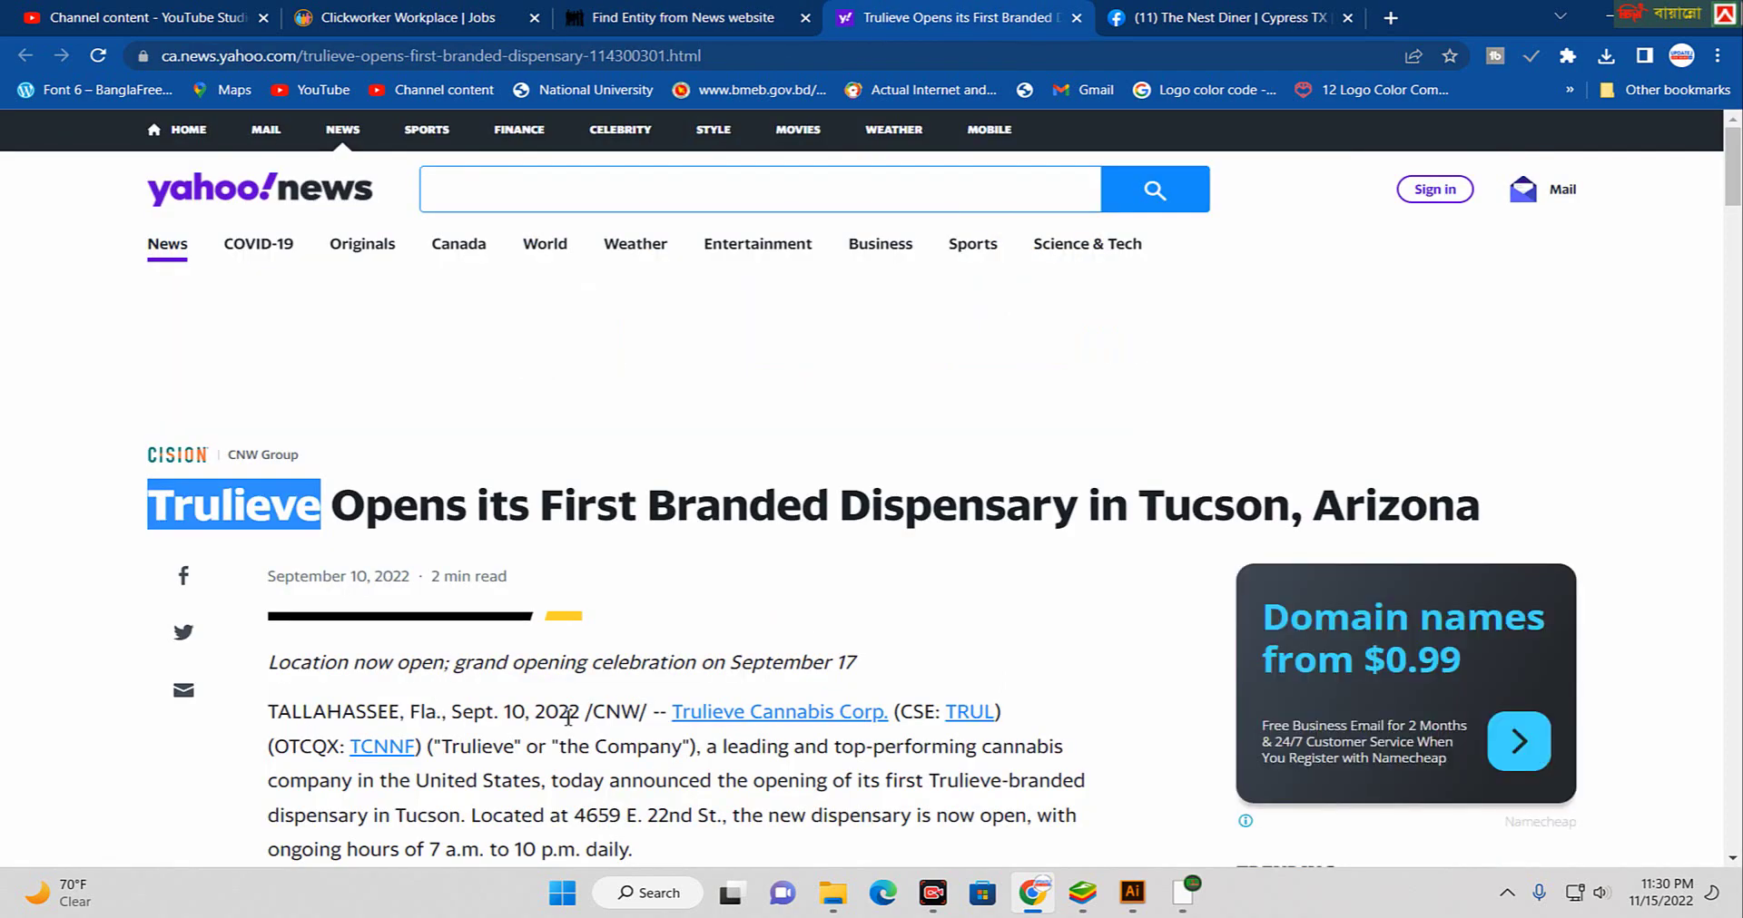
pyautogui.scroll(-3, 511, 703)
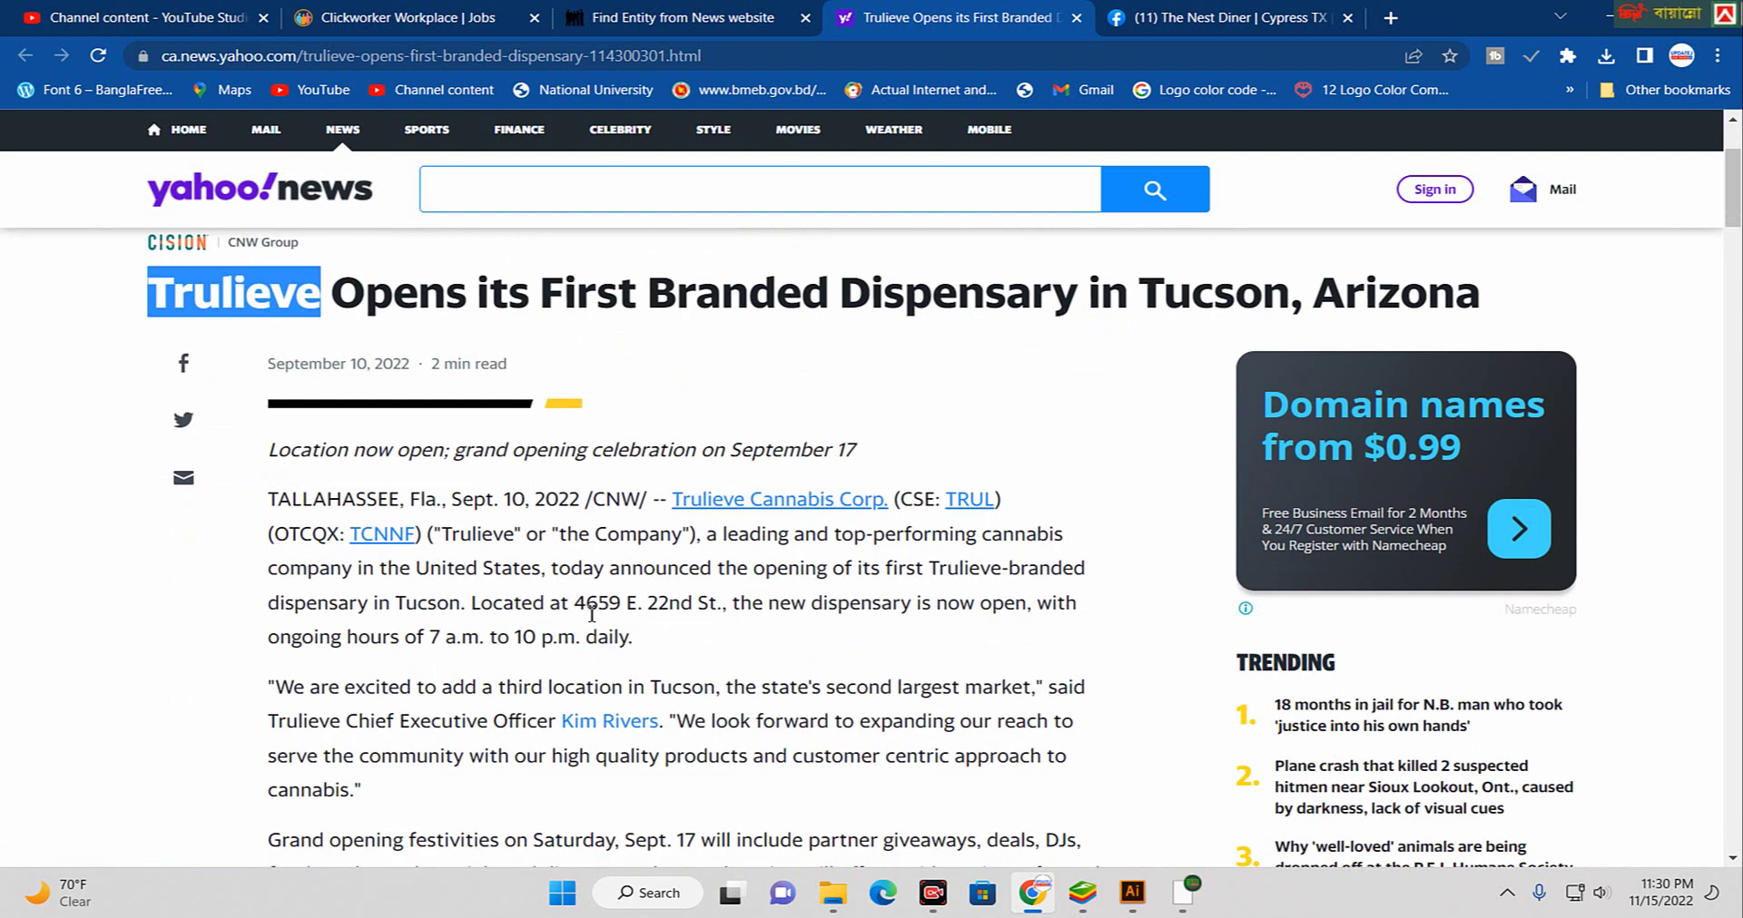
pyautogui.moveTo(574, 604); pyautogui.dragTo(721, 605)
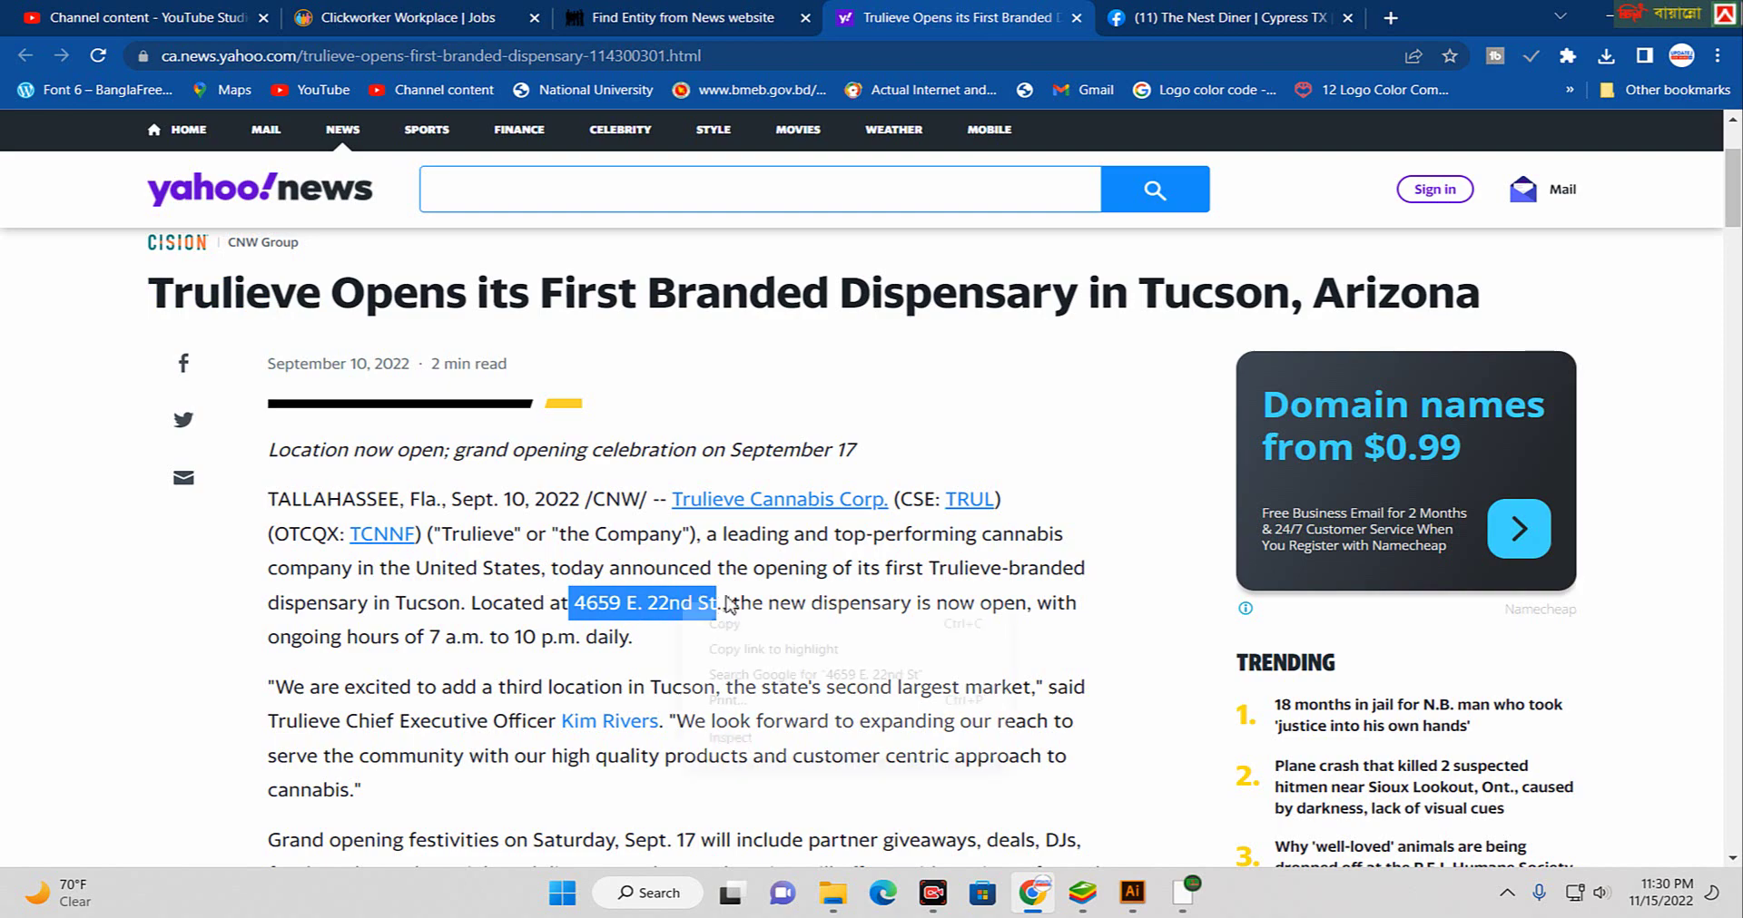
pyautogui.rightClick(679, 610)
pyautogui.click(774, 629)
# - Look through the rest of the Trulieve article and paste the copied dispensary address into New Business Address
pyautogui.scroll(-5, 840, 636)
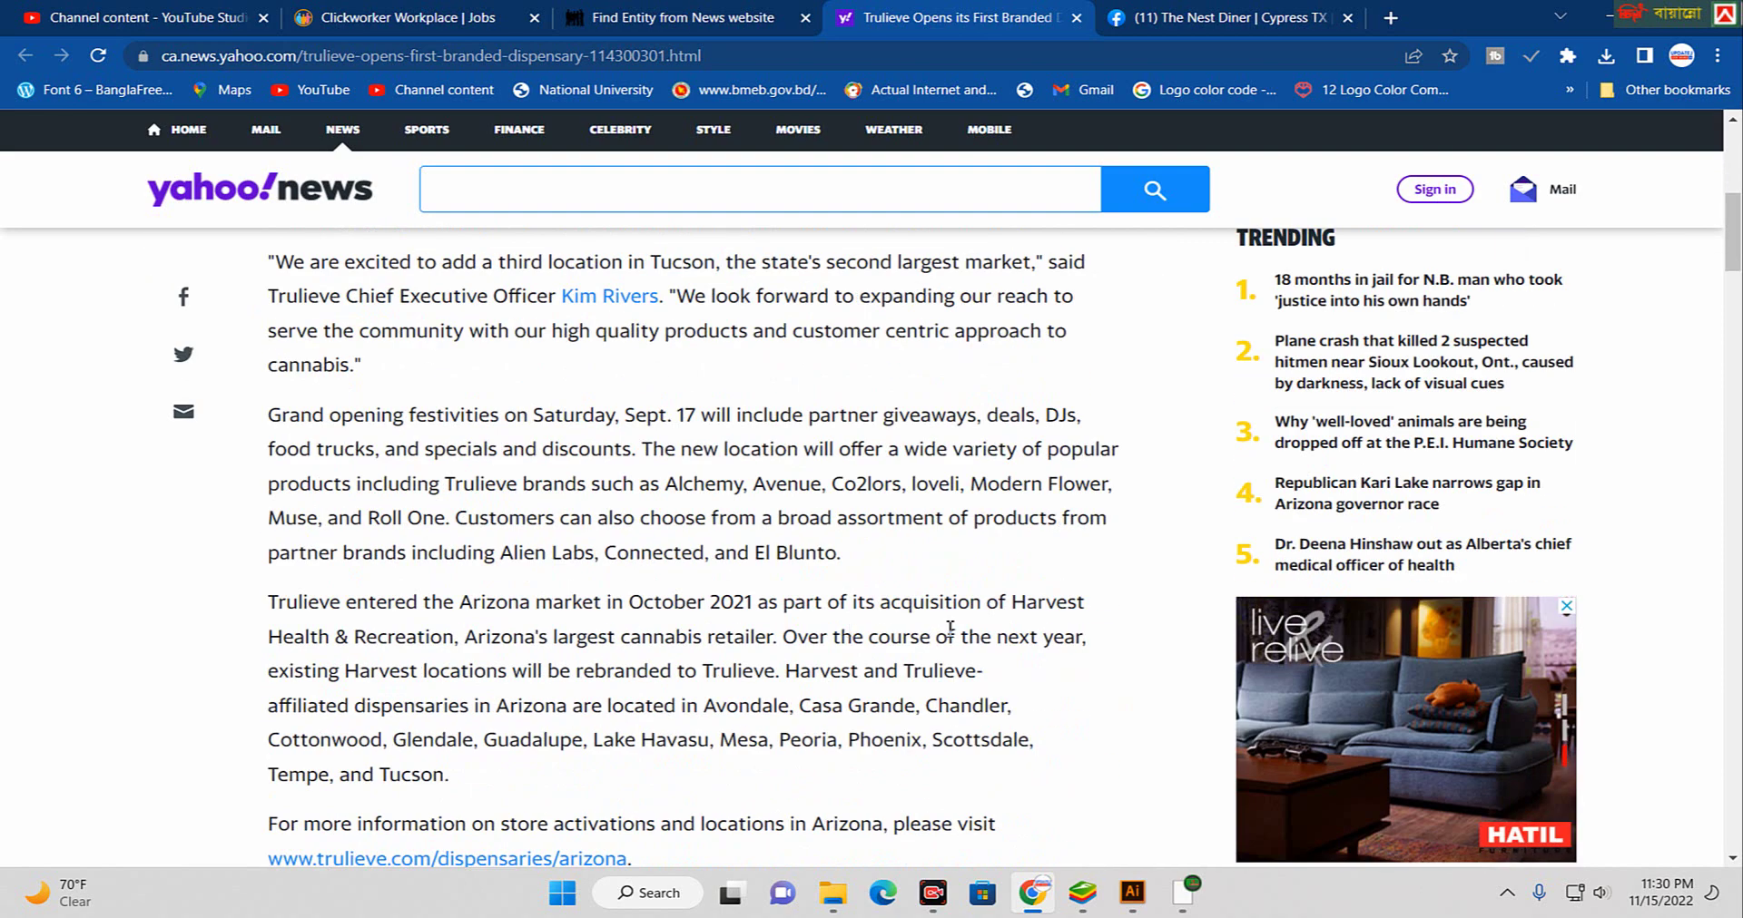
pyautogui.scroll(-7, 948, 631)
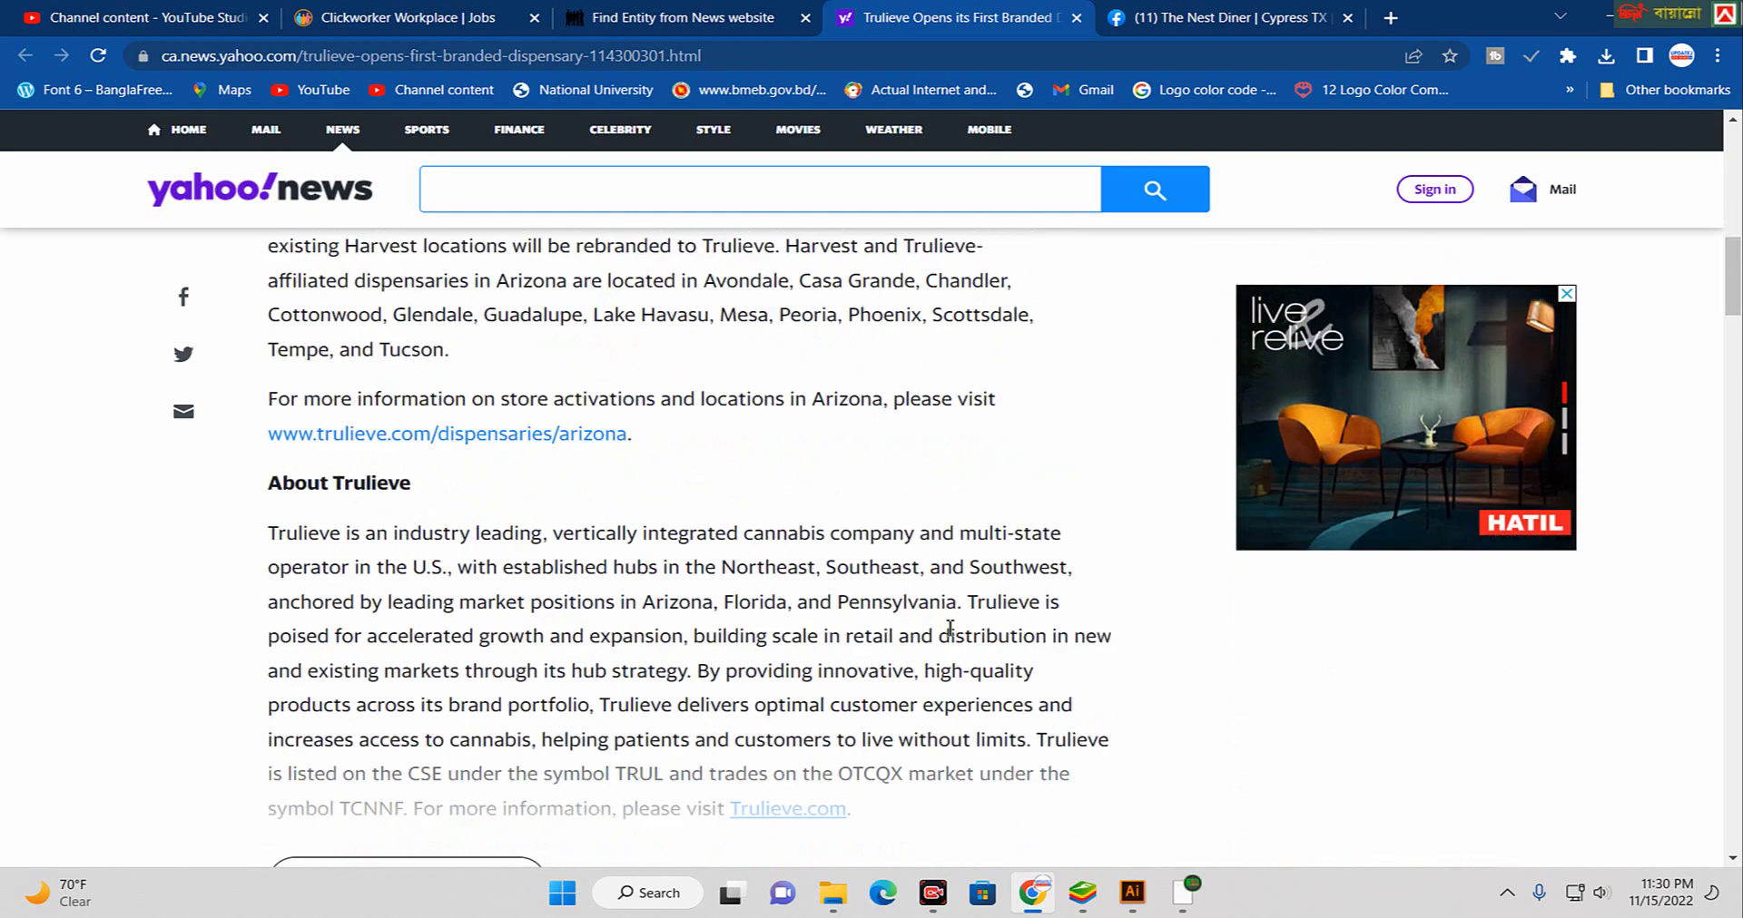
pyautogui.scroll(10, 946, 635)
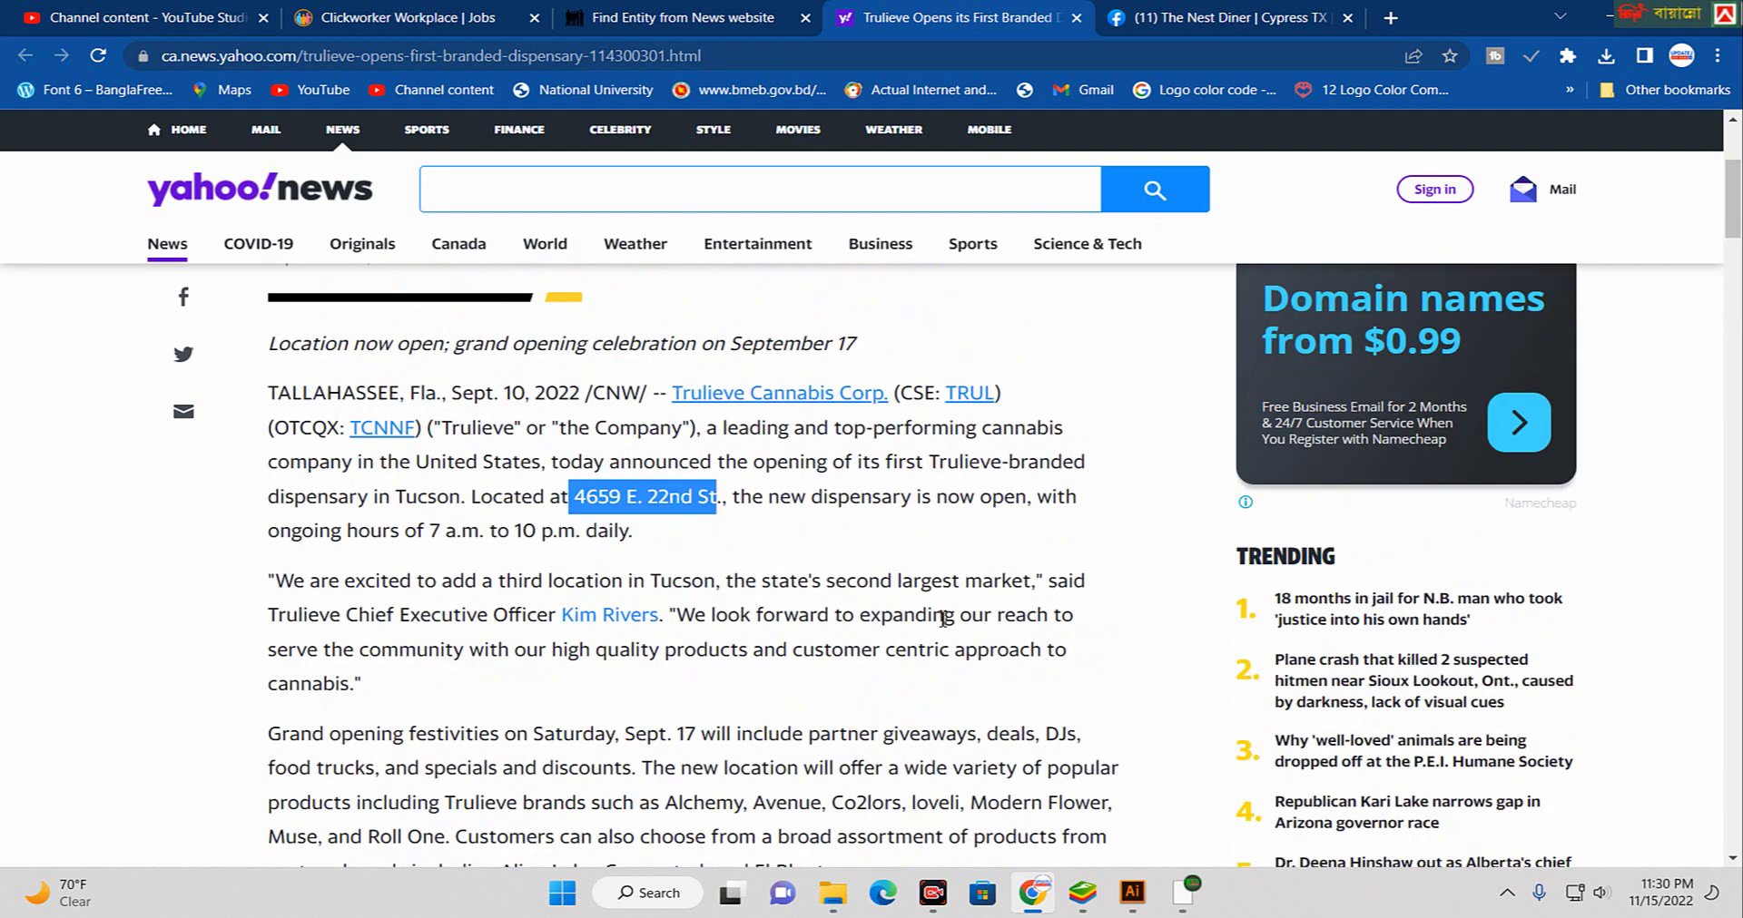
pyautogui.scroll(2, 944, 618)
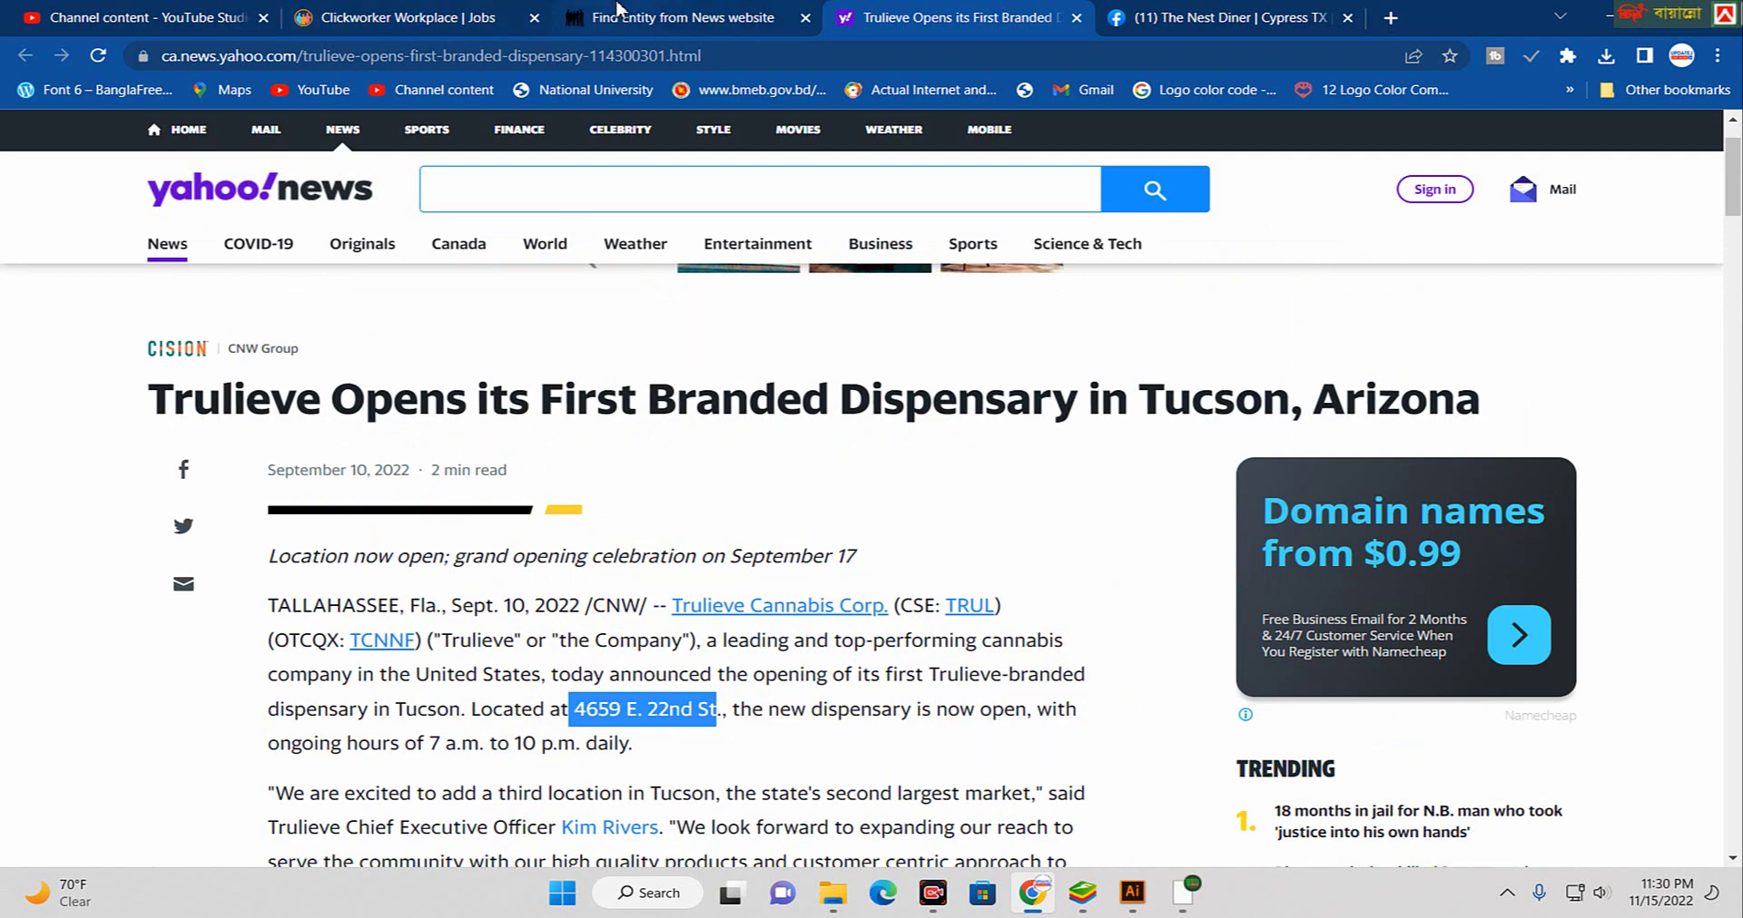
pyautogui.click(578, 13)
pyautogui.click(749, 572)
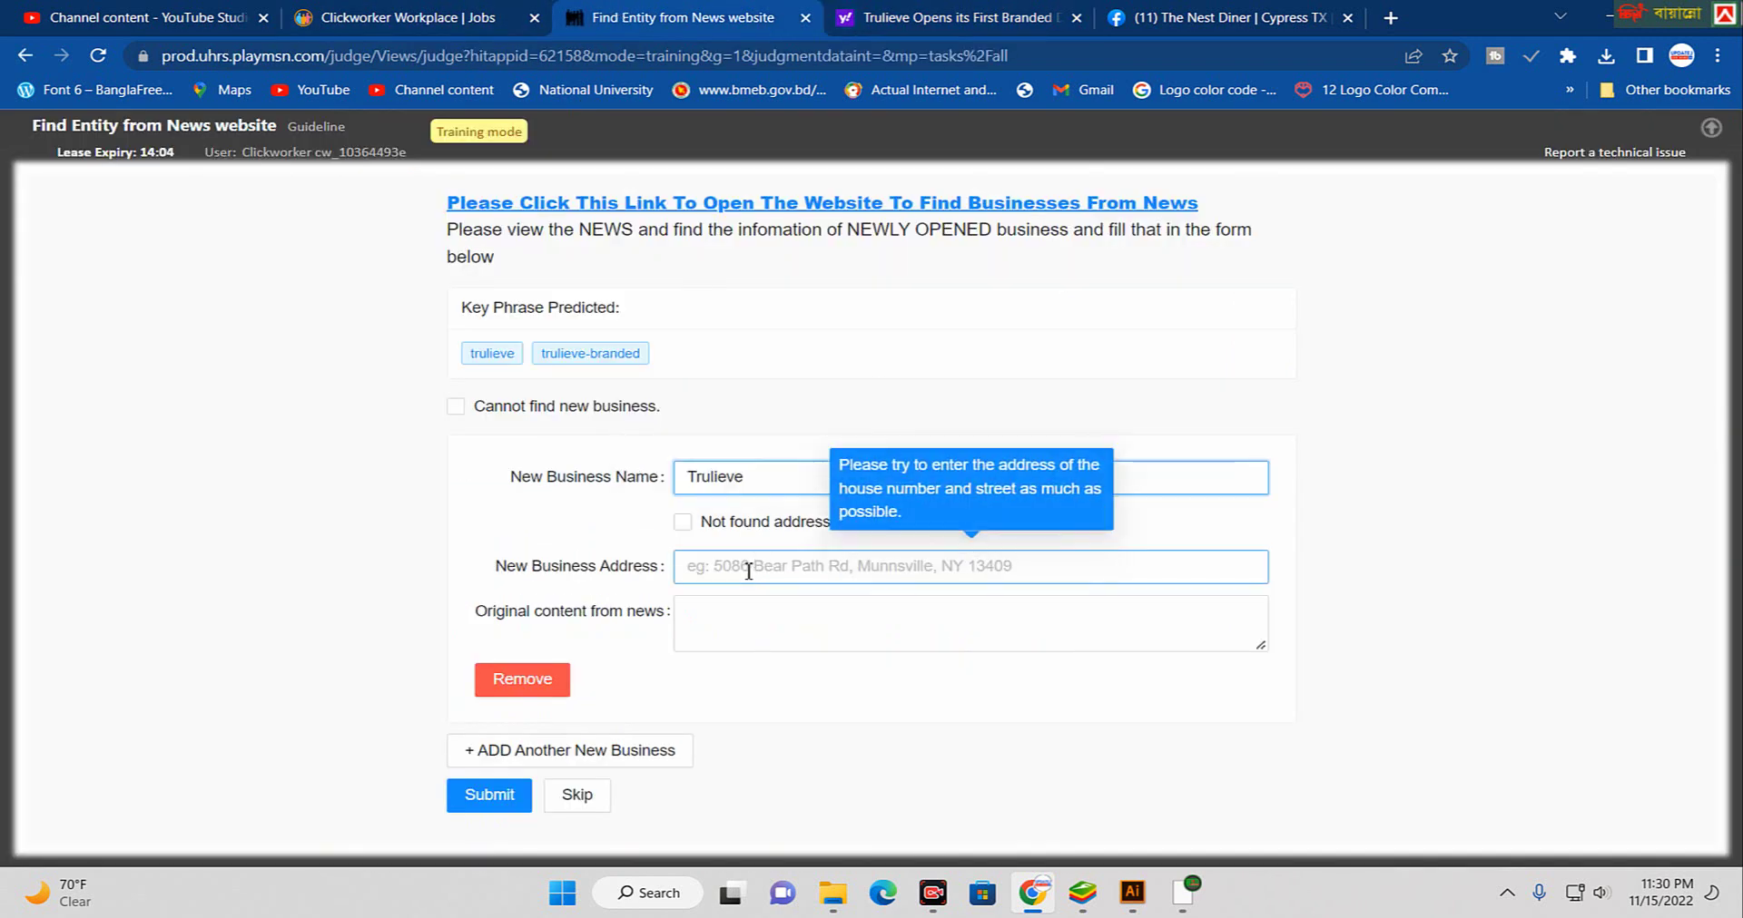
pyautogui.rightClick(741, 566)
pyautogui.click(830, 391)
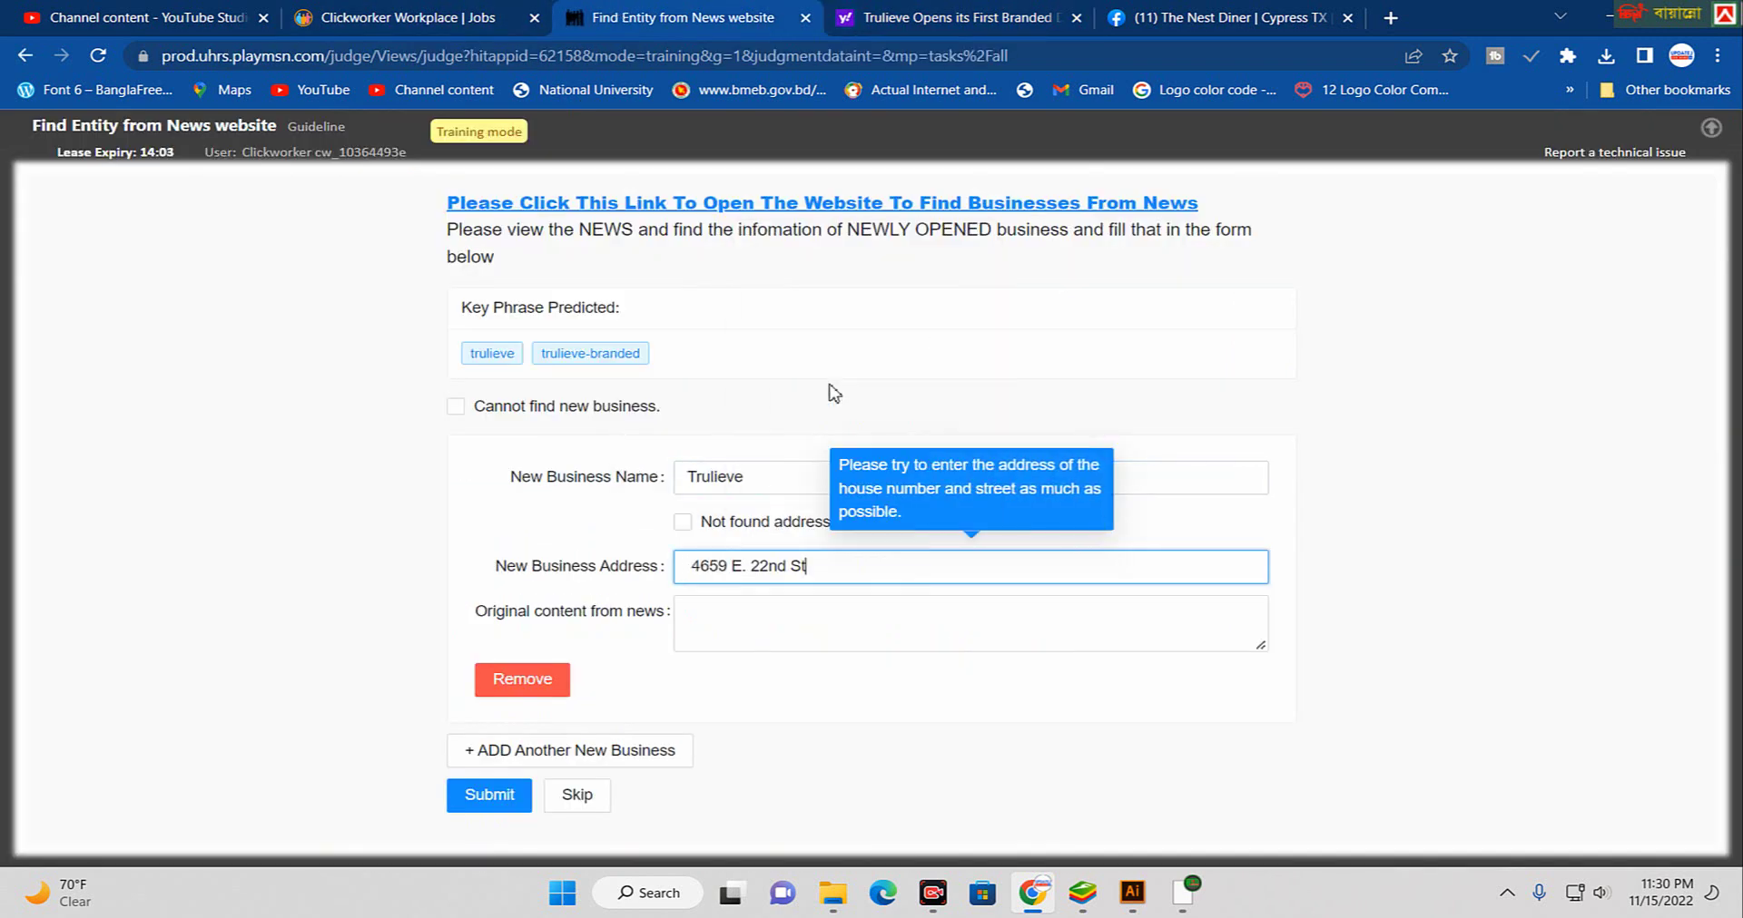
pyautogui.click(898, 13)
pyautogui.scroll(-2, 590, 545)
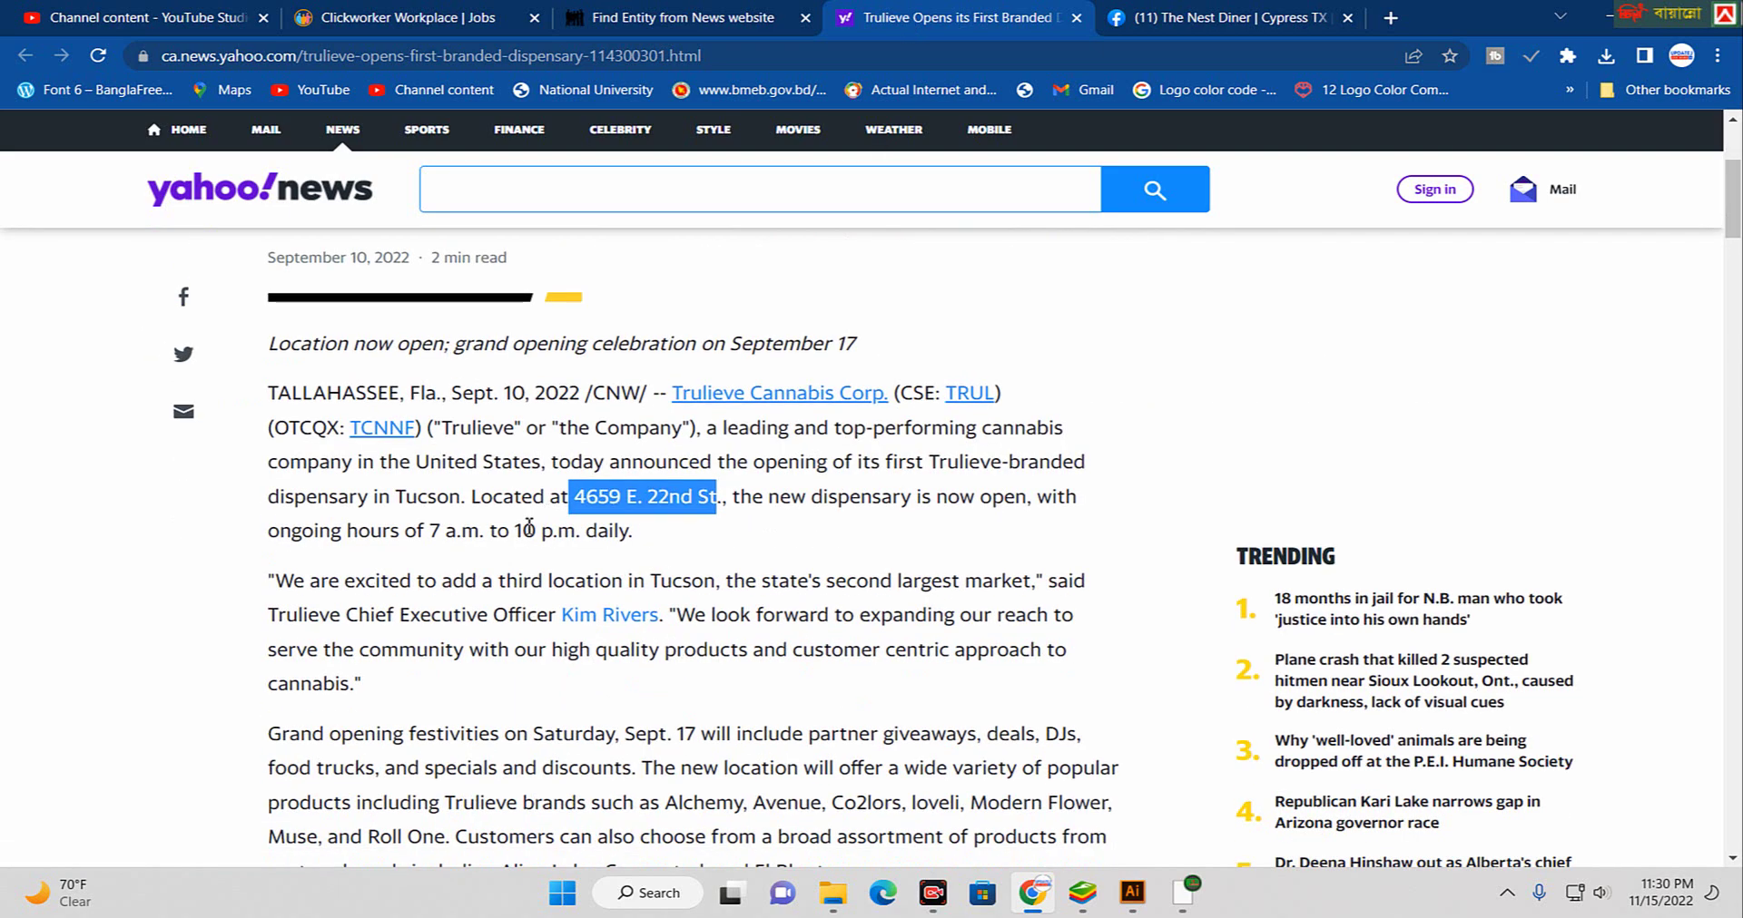
pyautogui.moveTo(669, 531); pyautogui.dragTo(273, 254)
pyautogui.click(272, 393)
pyautogui.moveTo(268, 393); pyautogui.dragTo(295, 372)
pyautogui.click(276, 393)
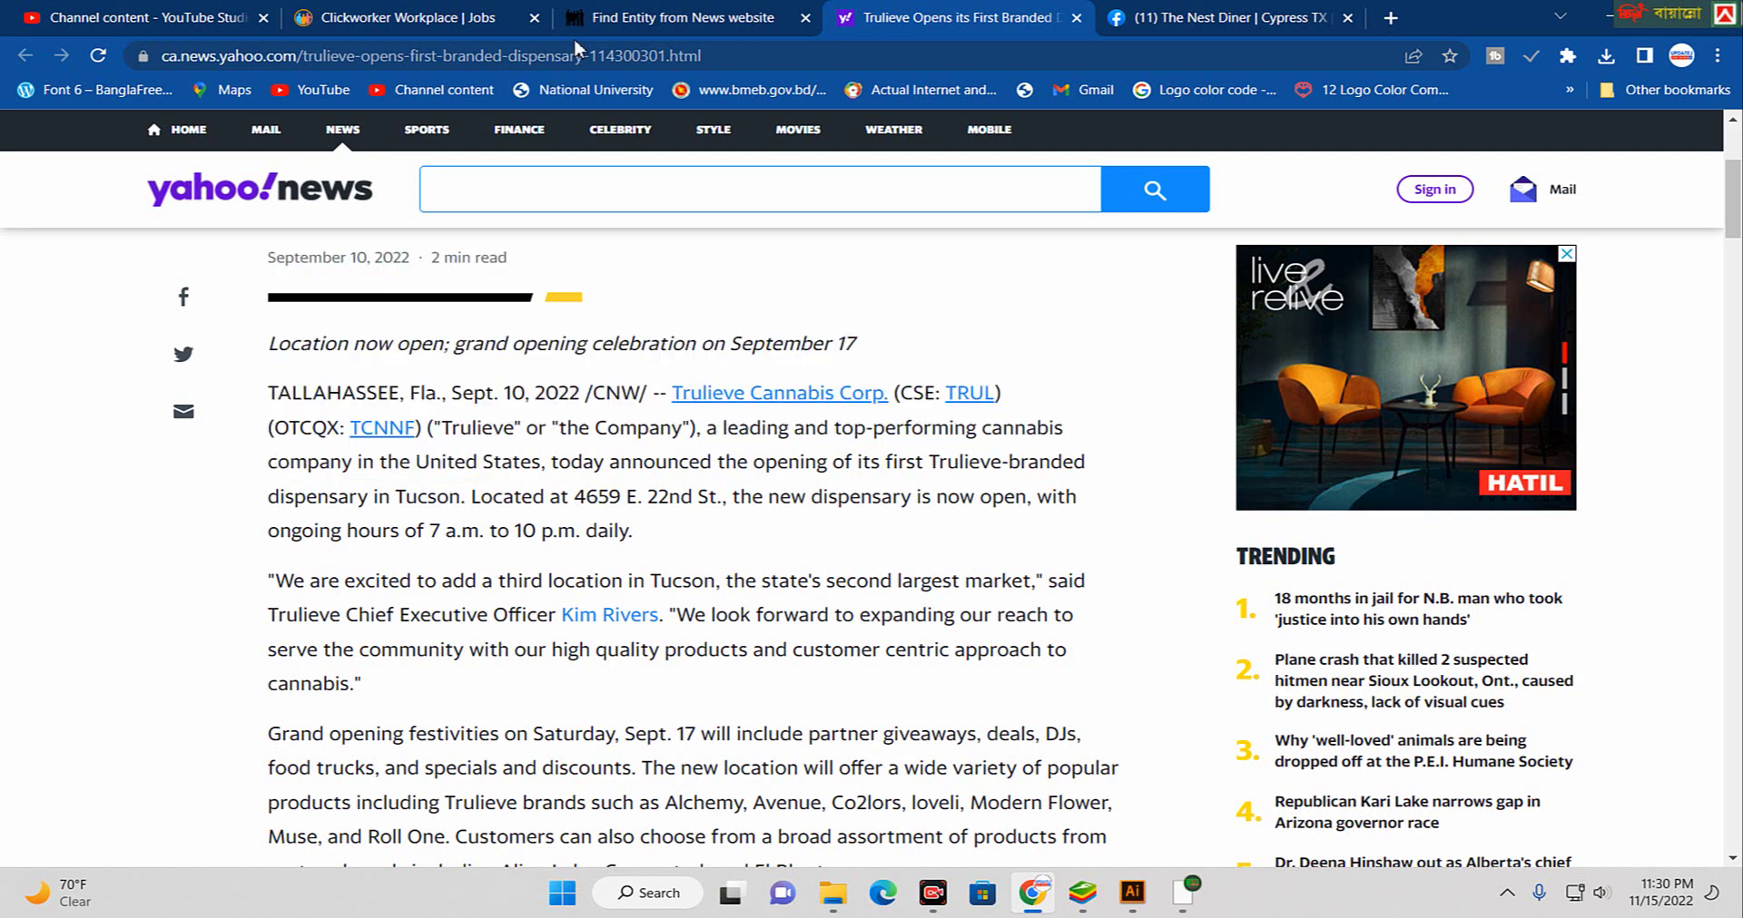
pyautogui.click(643, 11)
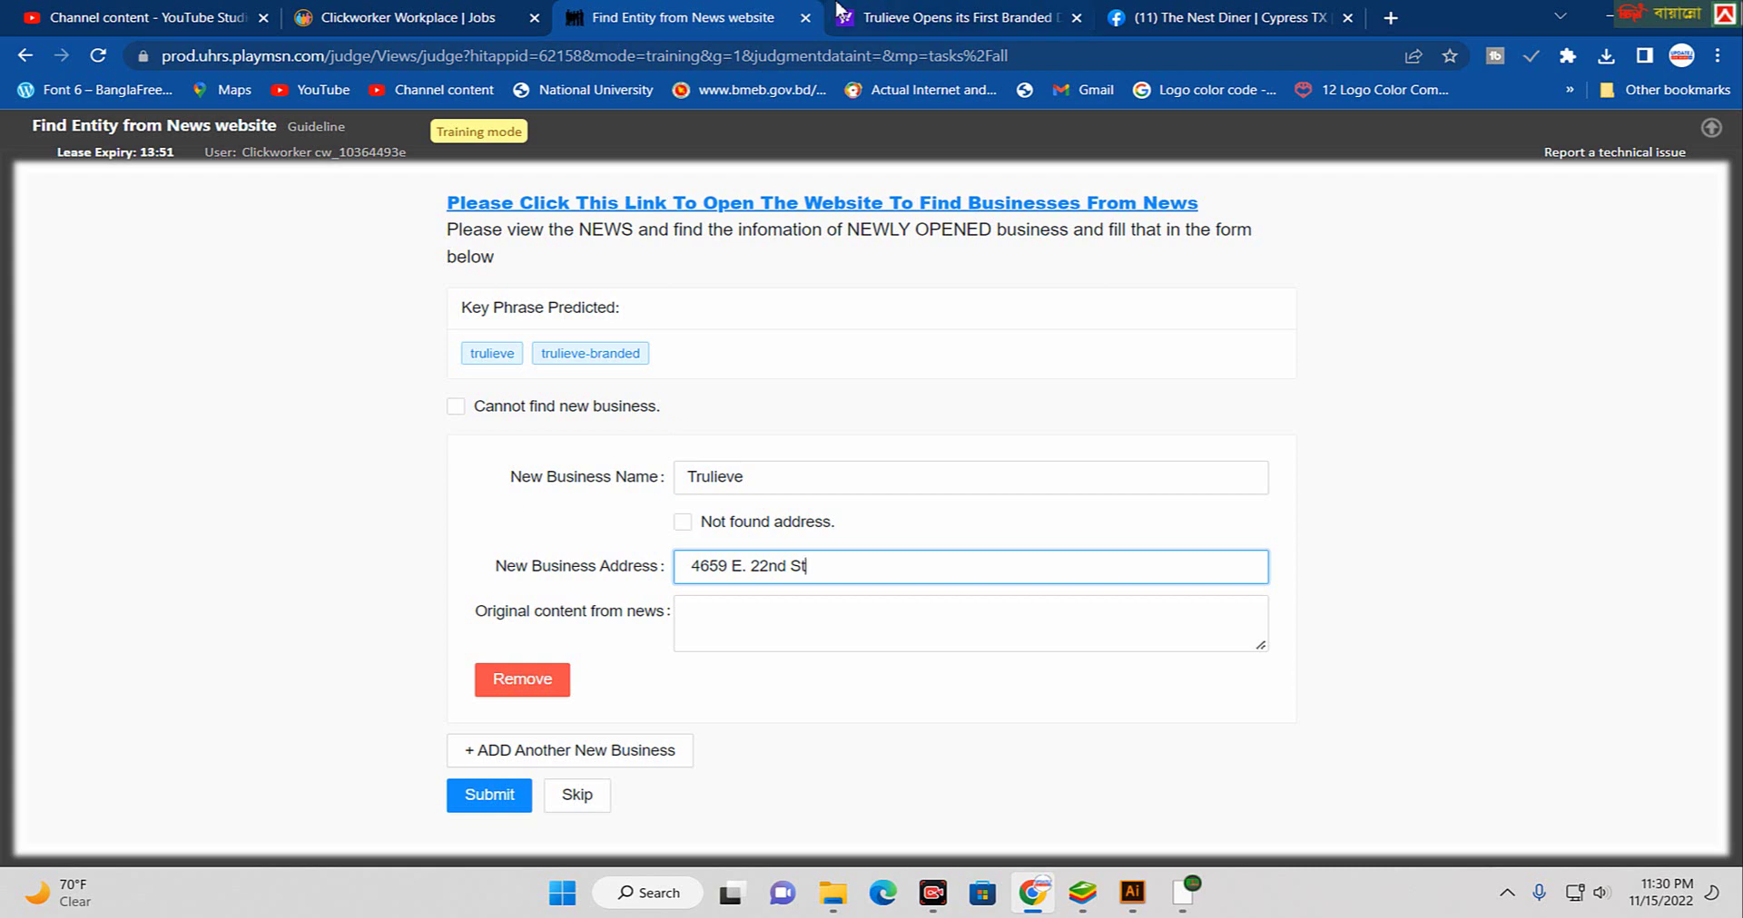
# - Copy the article's opening paragraph, from "TALLAHASSEE, Fla." through "10 p.m. daily.", into Original content from news
pyautogui.click(836, 13)
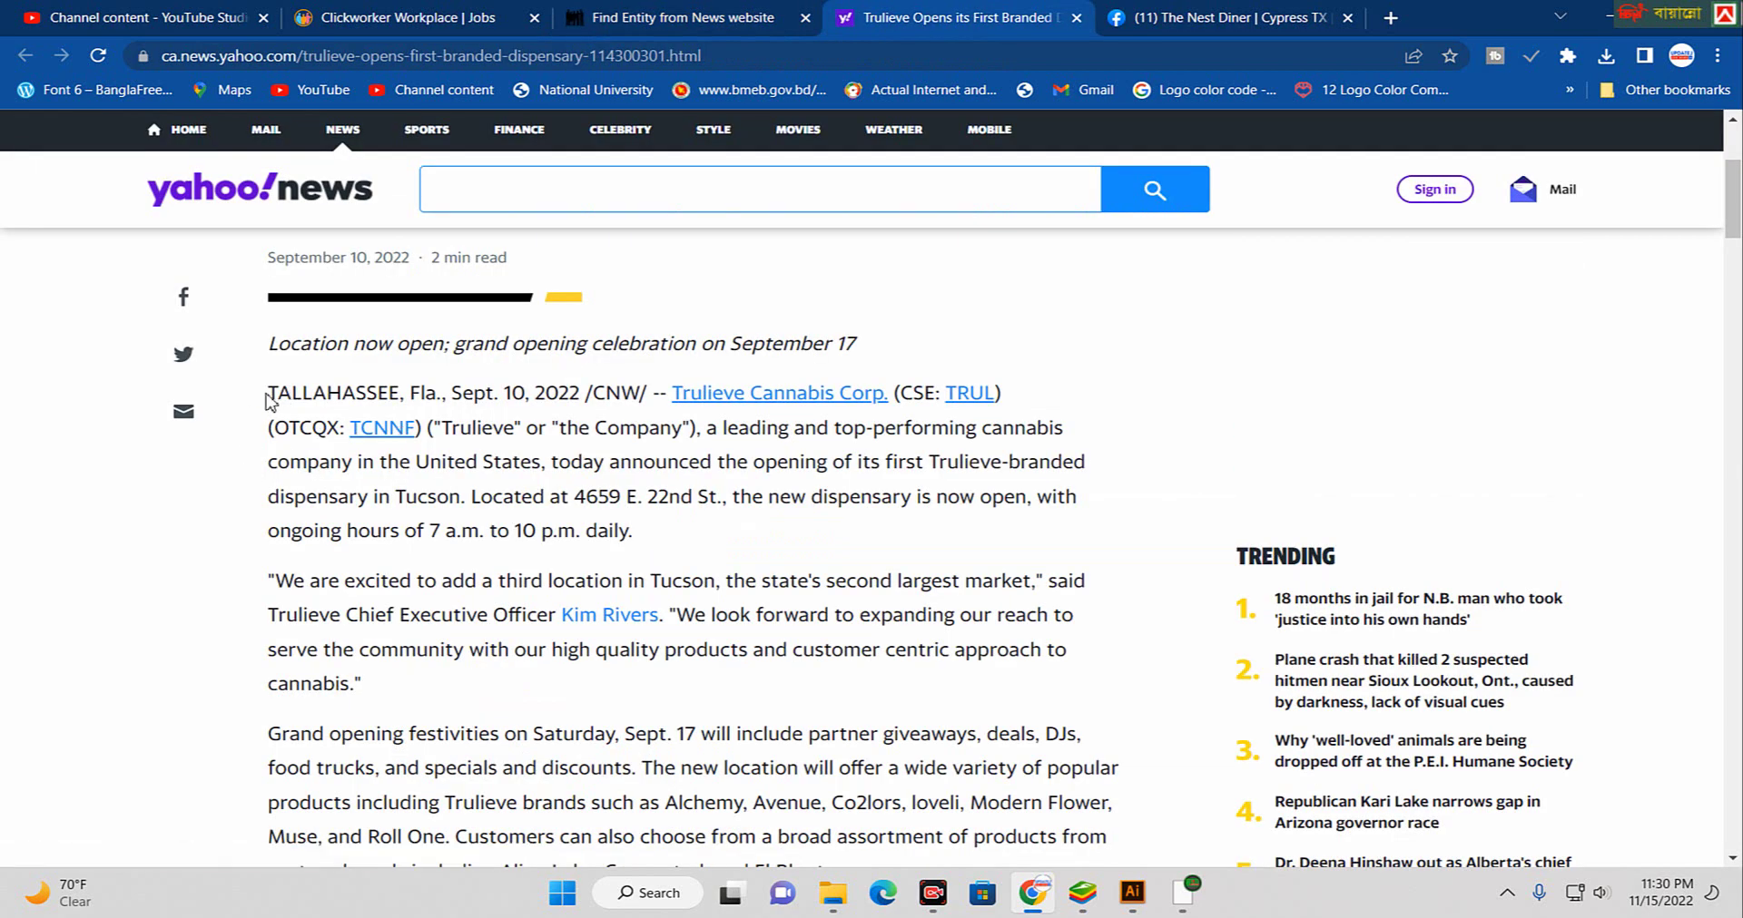
pyautogui.moveTo(269, 399); pyautogui.dragTo(549, 463)
pyautogui.moveTo(661, 544); pyautogui.dragTo(275, 399)
pyautogui.rightClick(304, 390)
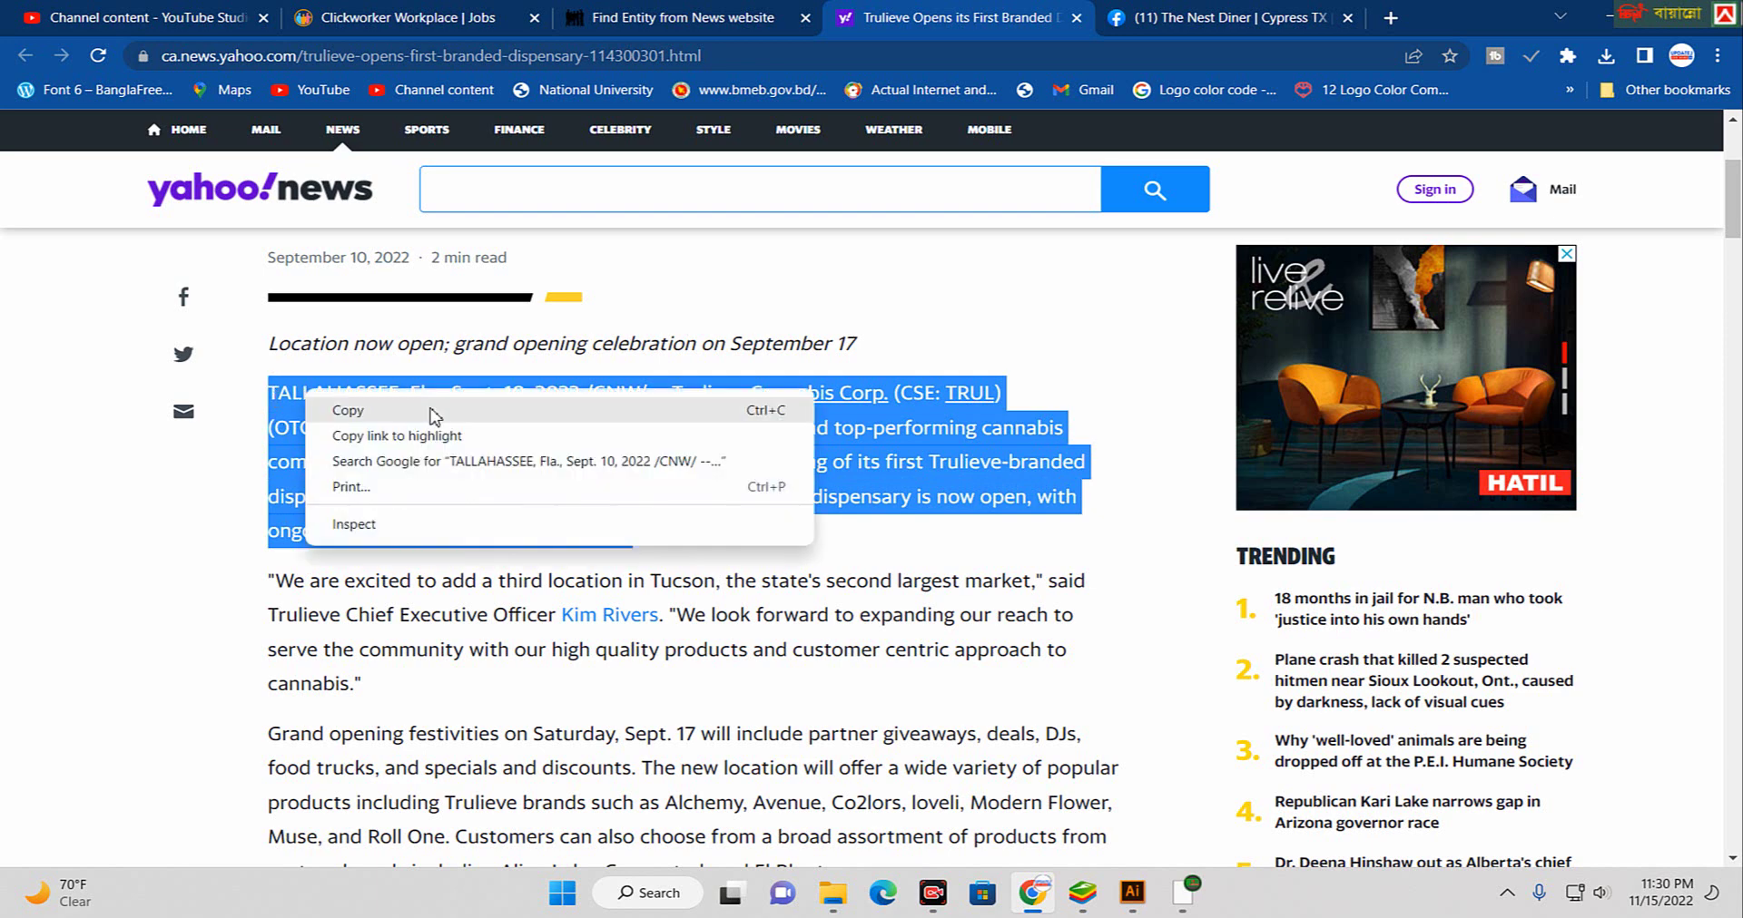
pyautogui.click(432, 415)
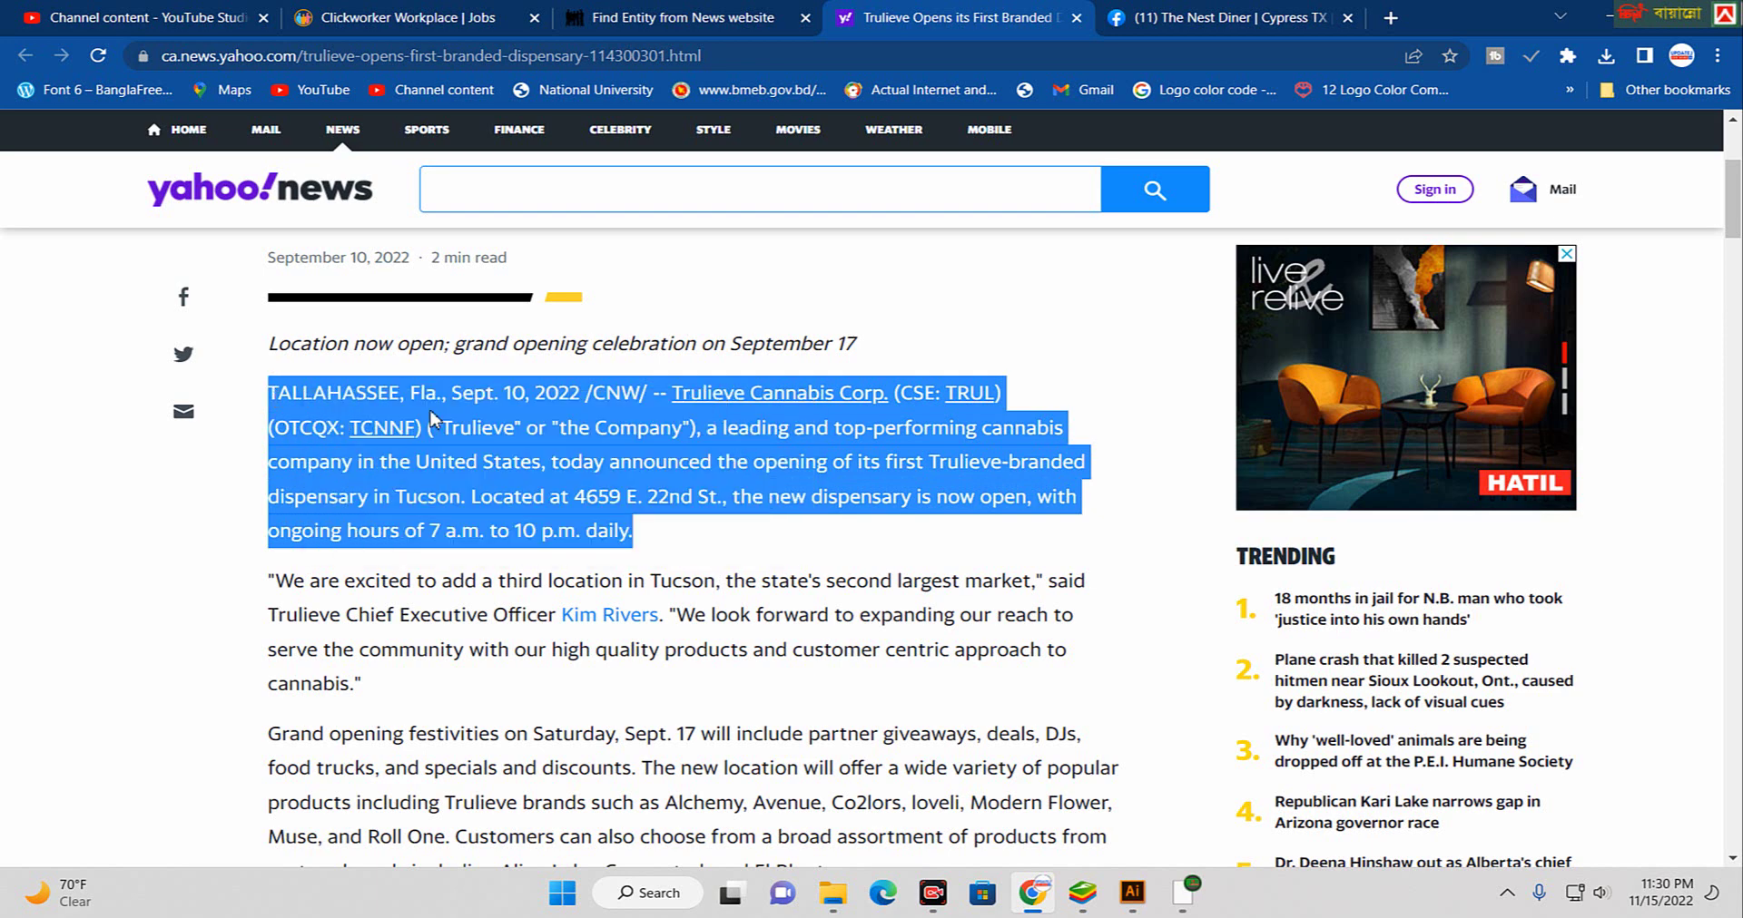
pyautogui.click(669, 9)
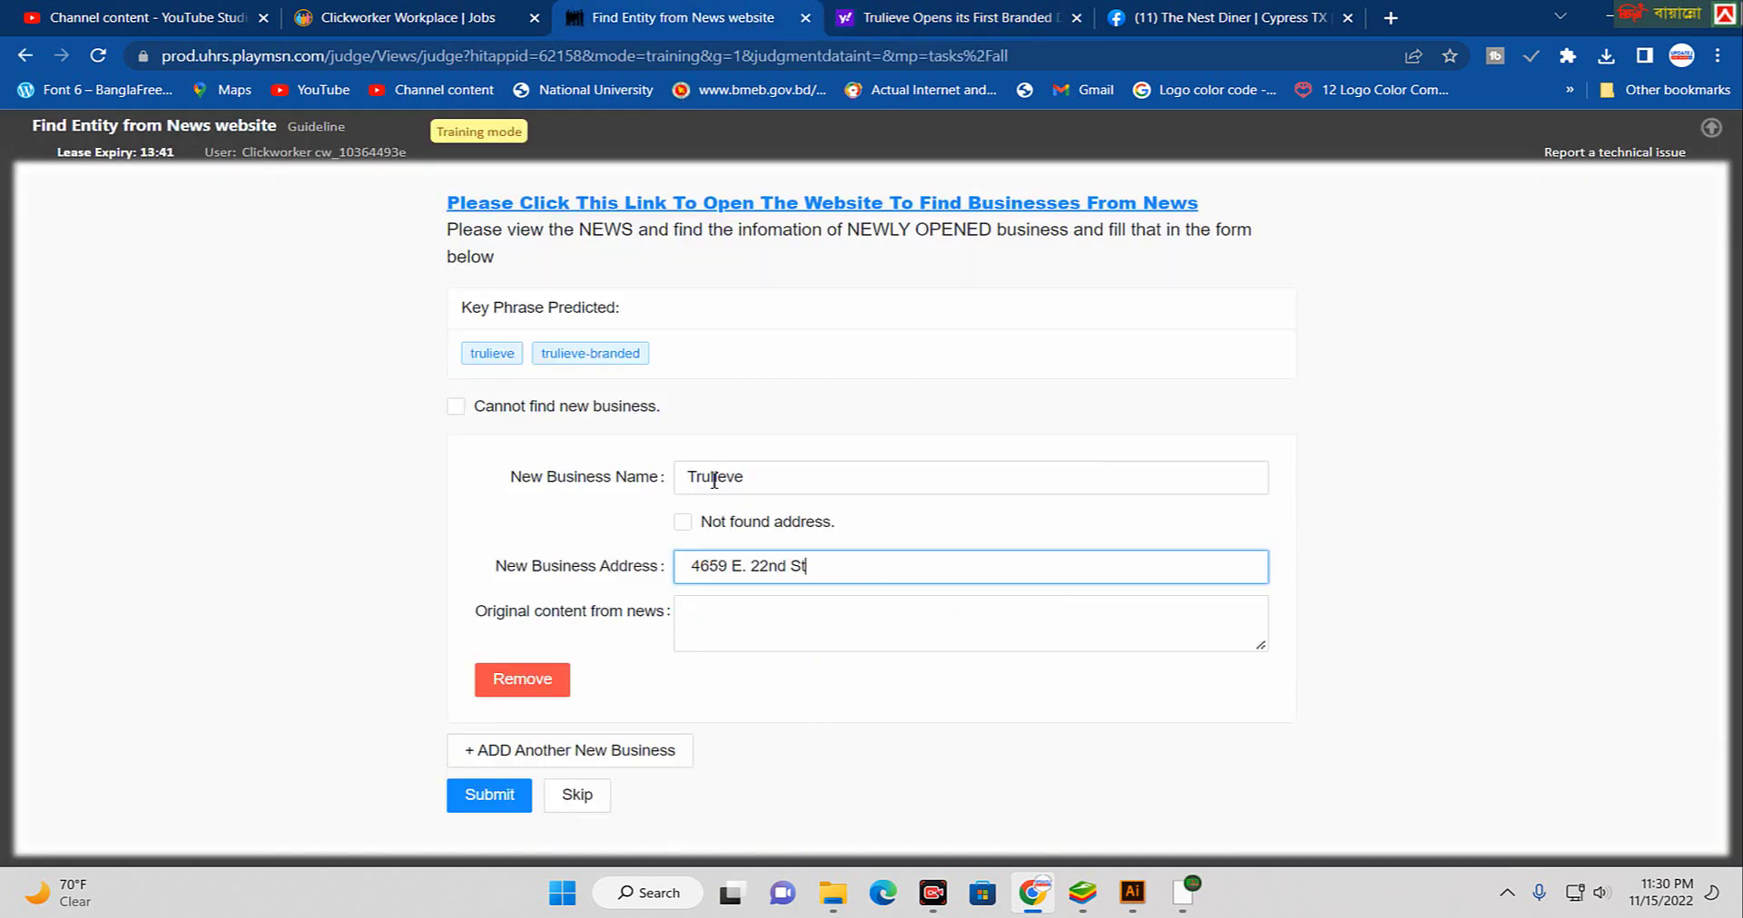
pyautogui.rightClick(703, 625)
pyautogui.click(757, 459)
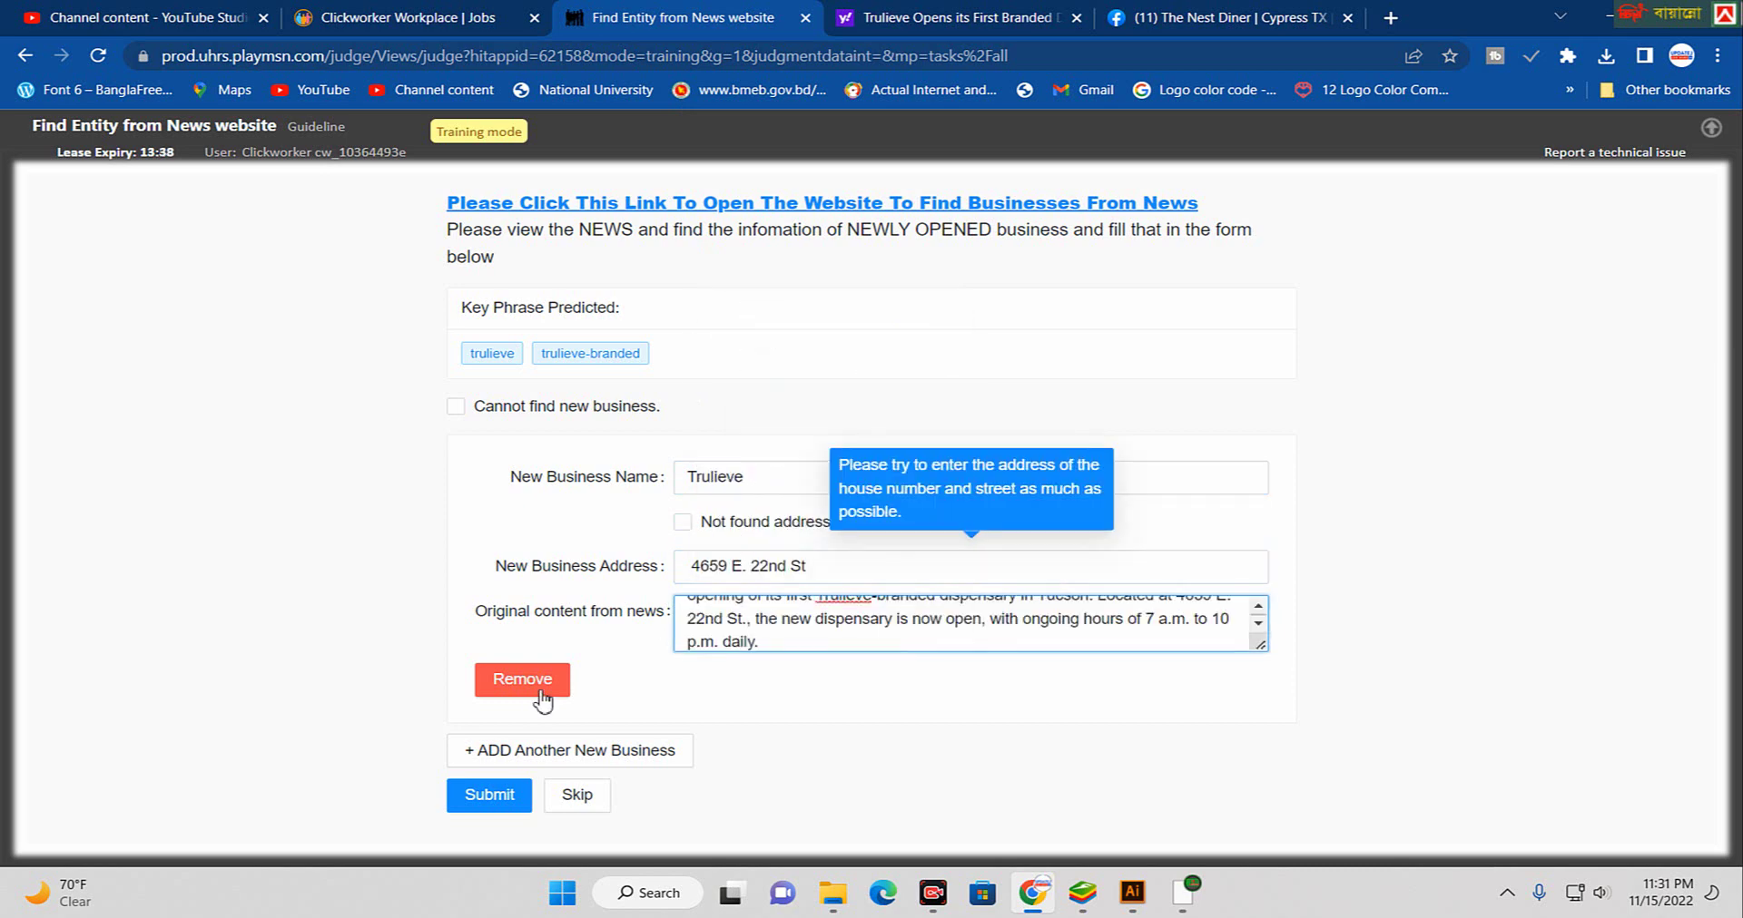
# - Submit the Trulieve HIT, dismiss its feedback, and open the news link of the next HIT about Loveland
pyautogui.click(488, 806)
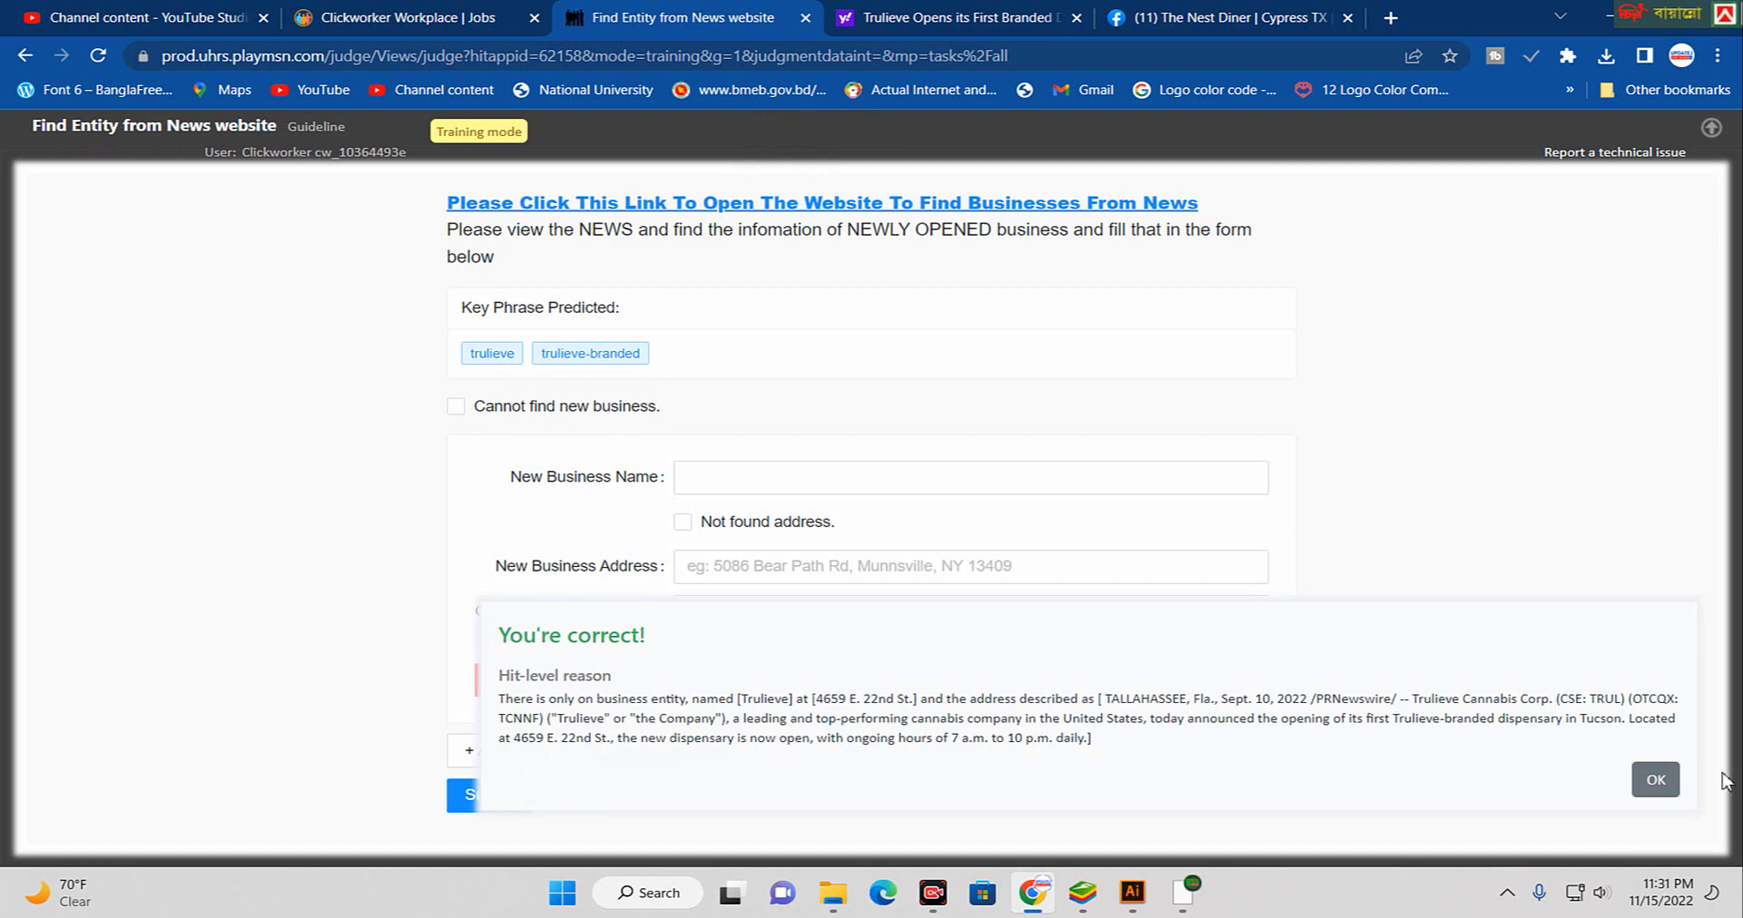
pyautogui.click(1655, 782)
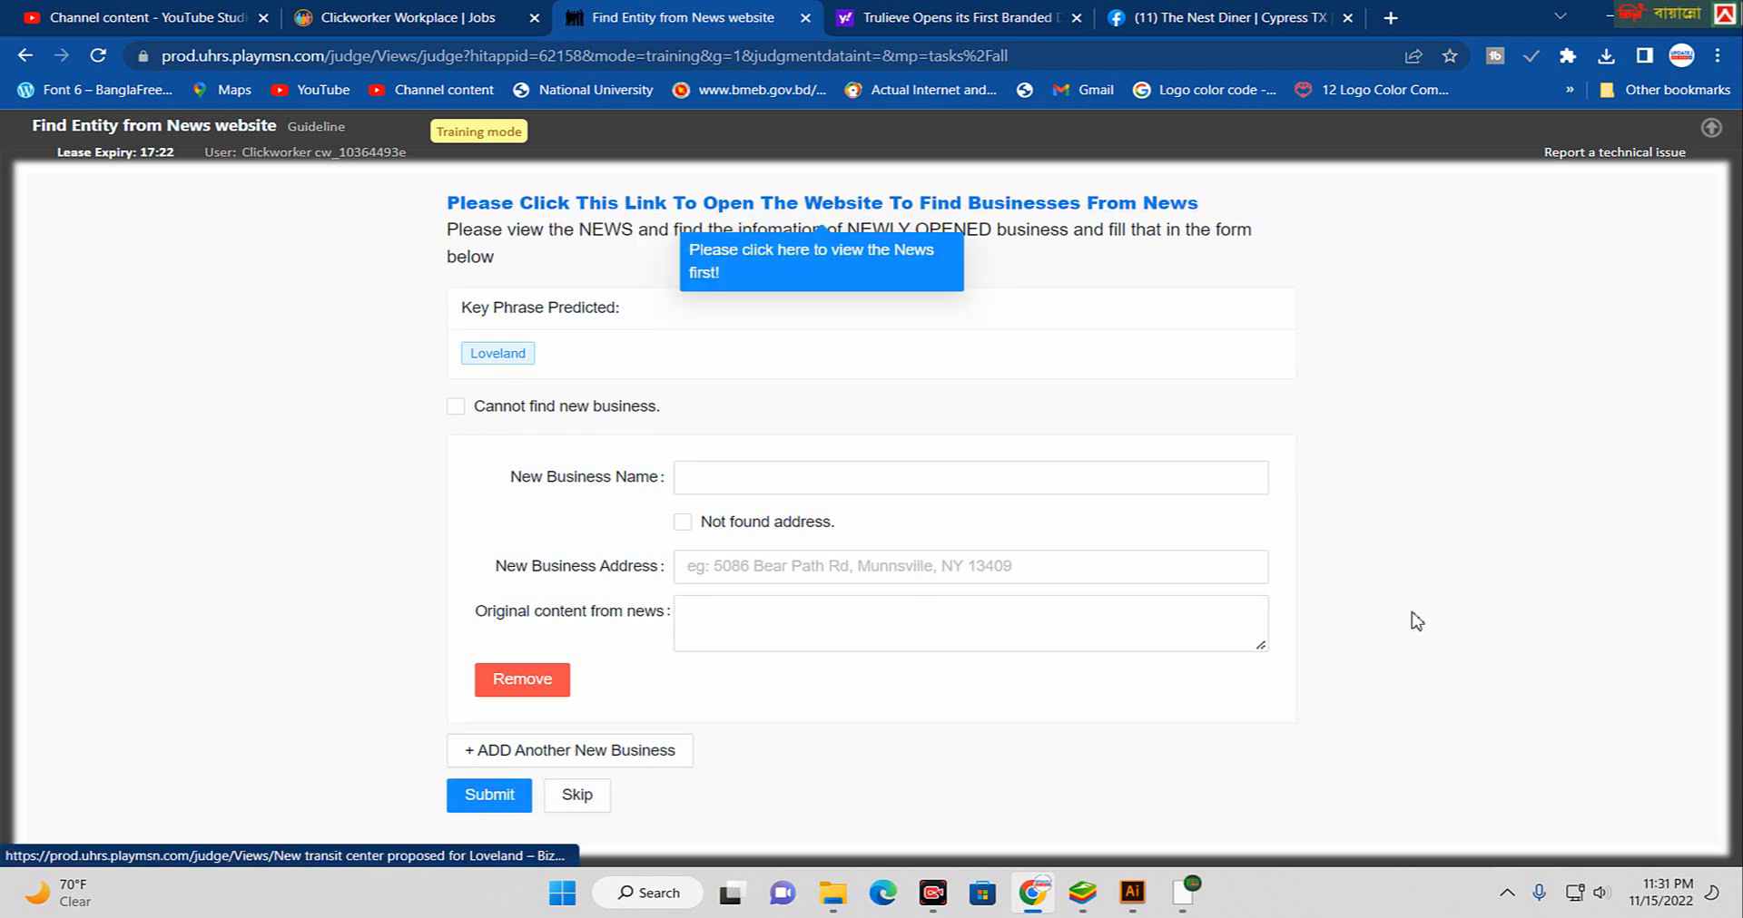
pyautogui.click(742, 205)
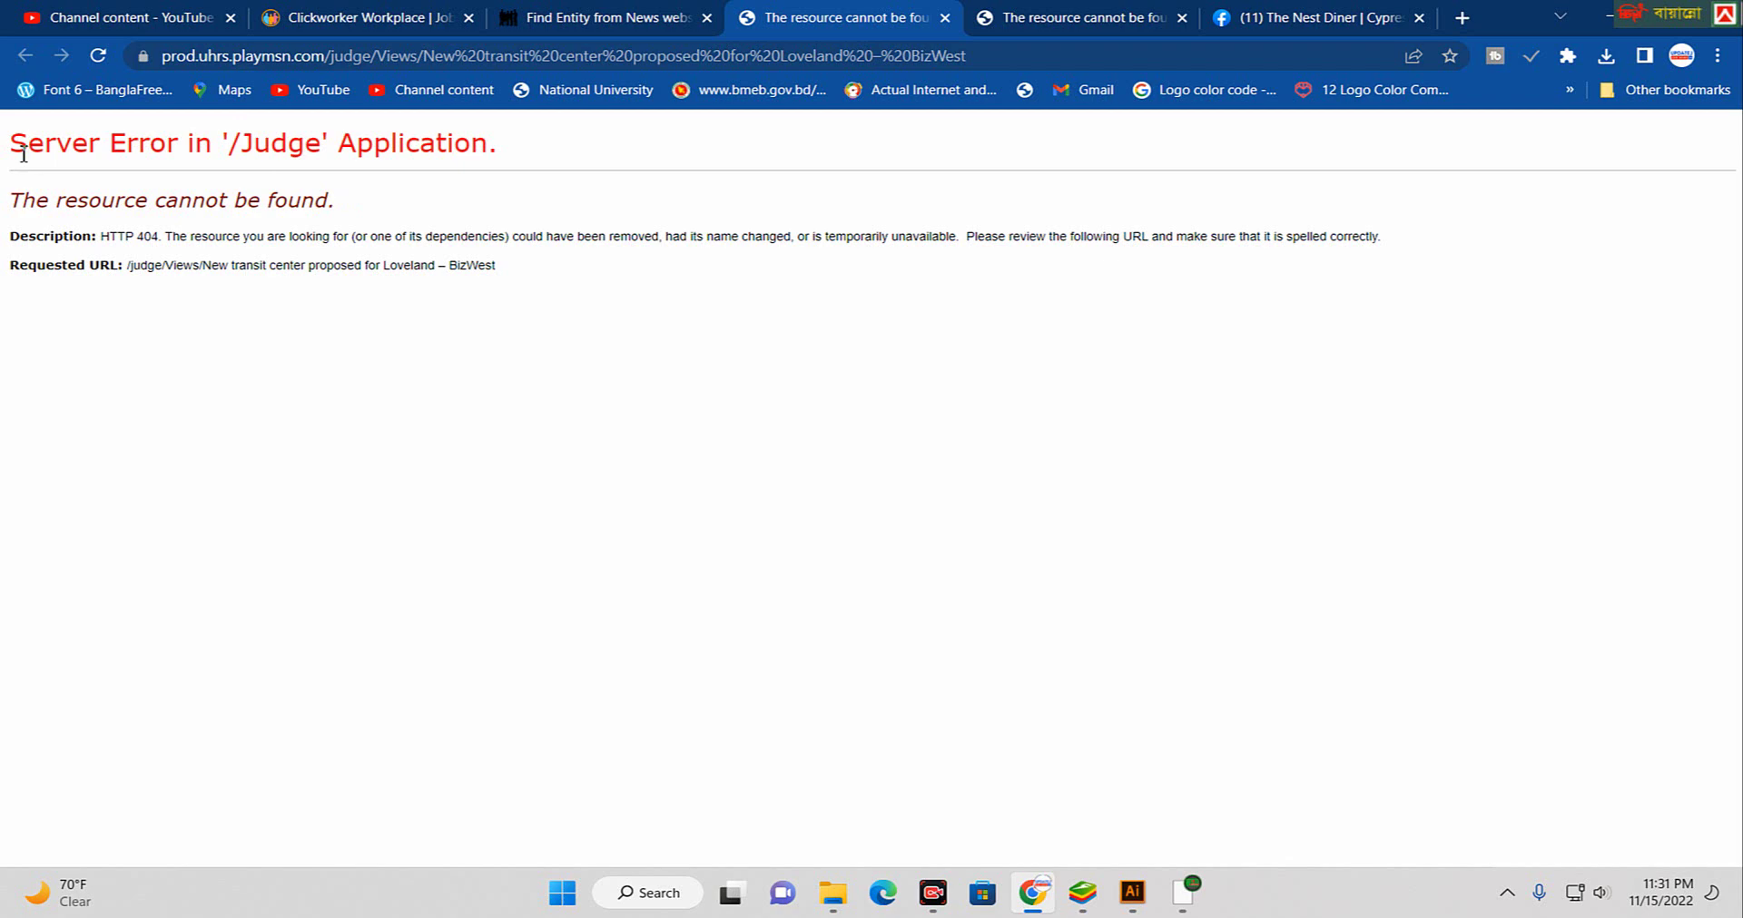
# - Retry the Loveland HIT's news link, close the extra tabs it opened, and return to the training form
pyautogui.click(695, 11)
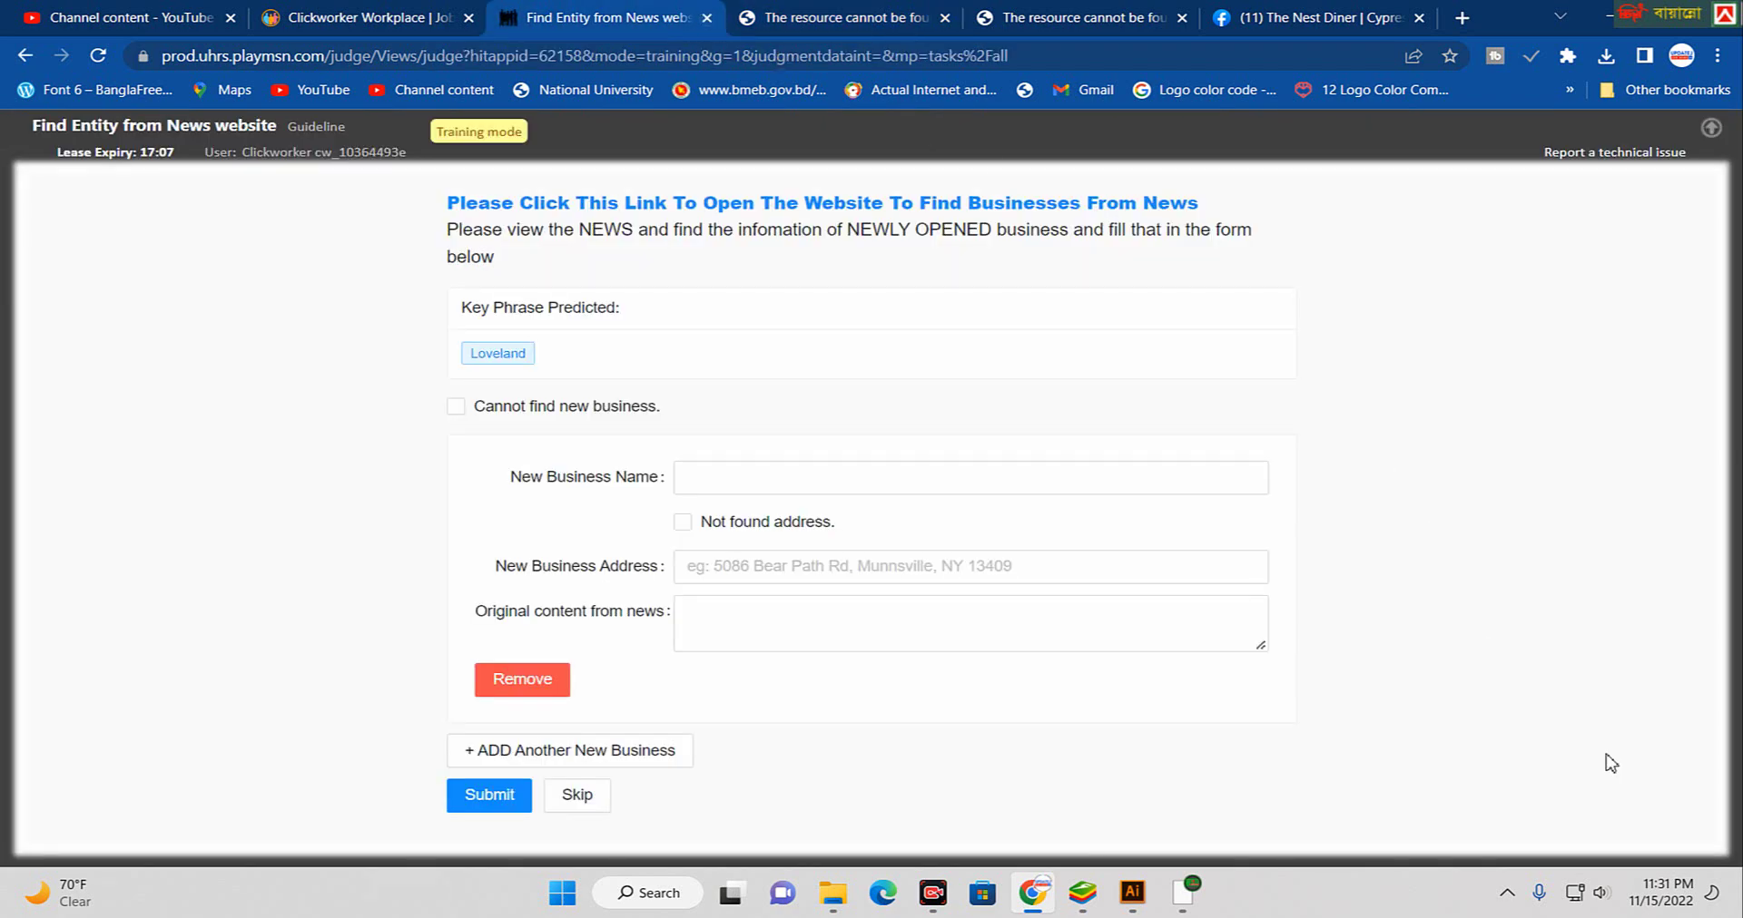
pyautogui.click(930, 203)
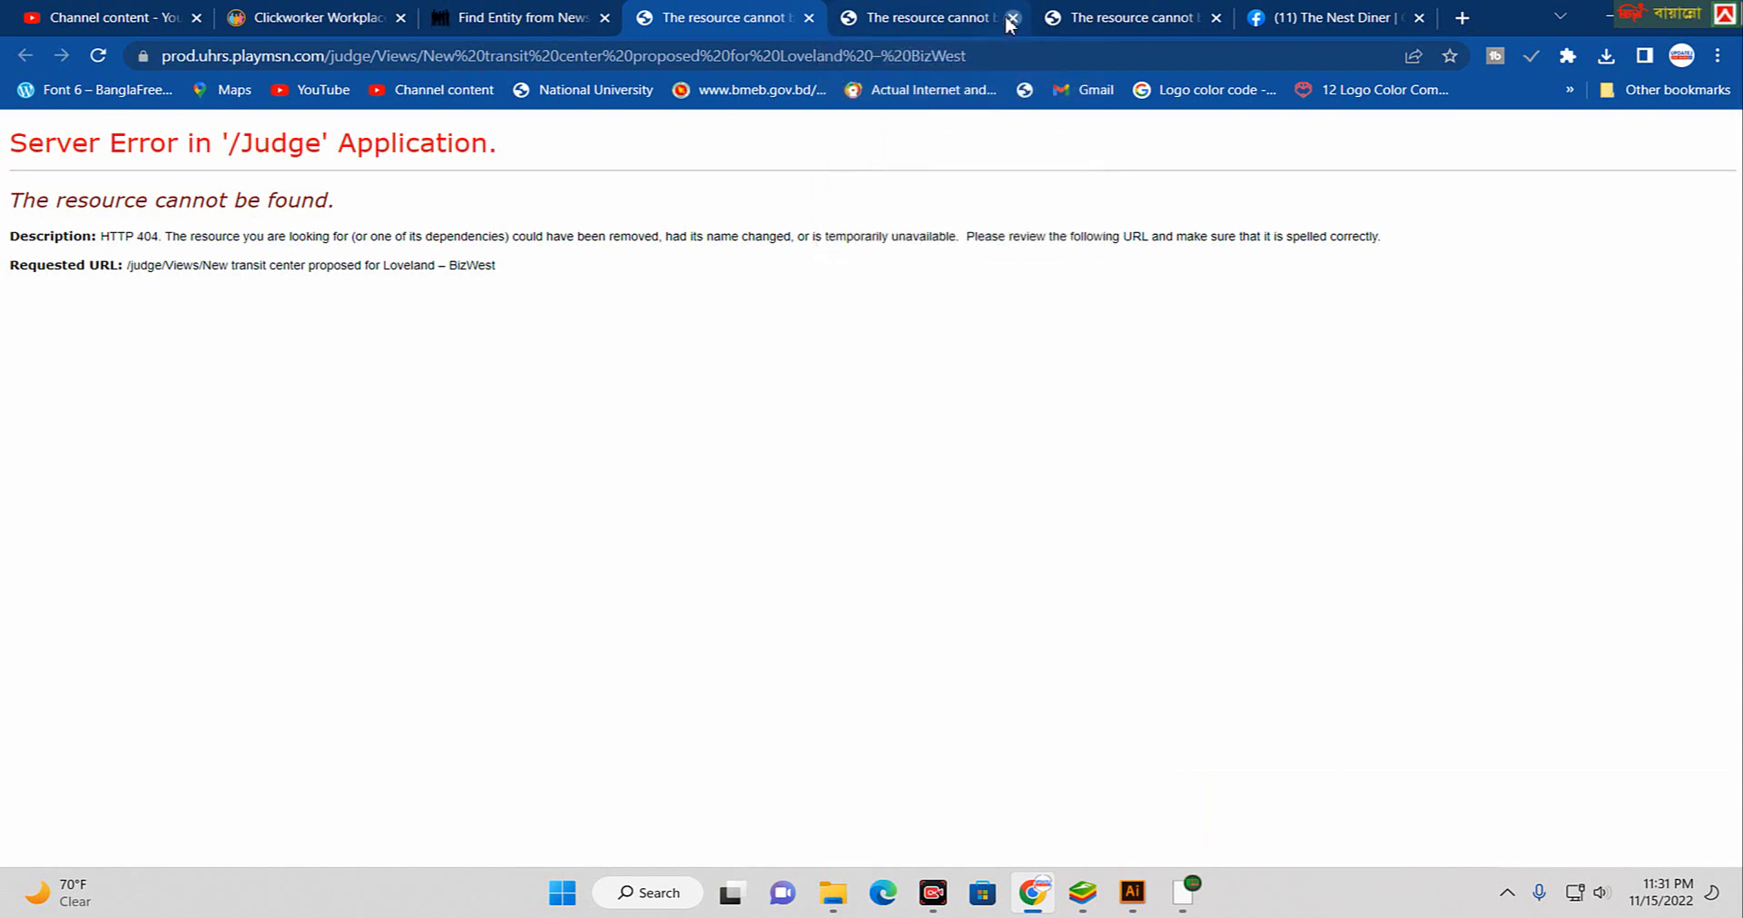
pyautogui.click(1012, 17)
pyautogui.click(965, 17)
pyautogui.click(559, 25)
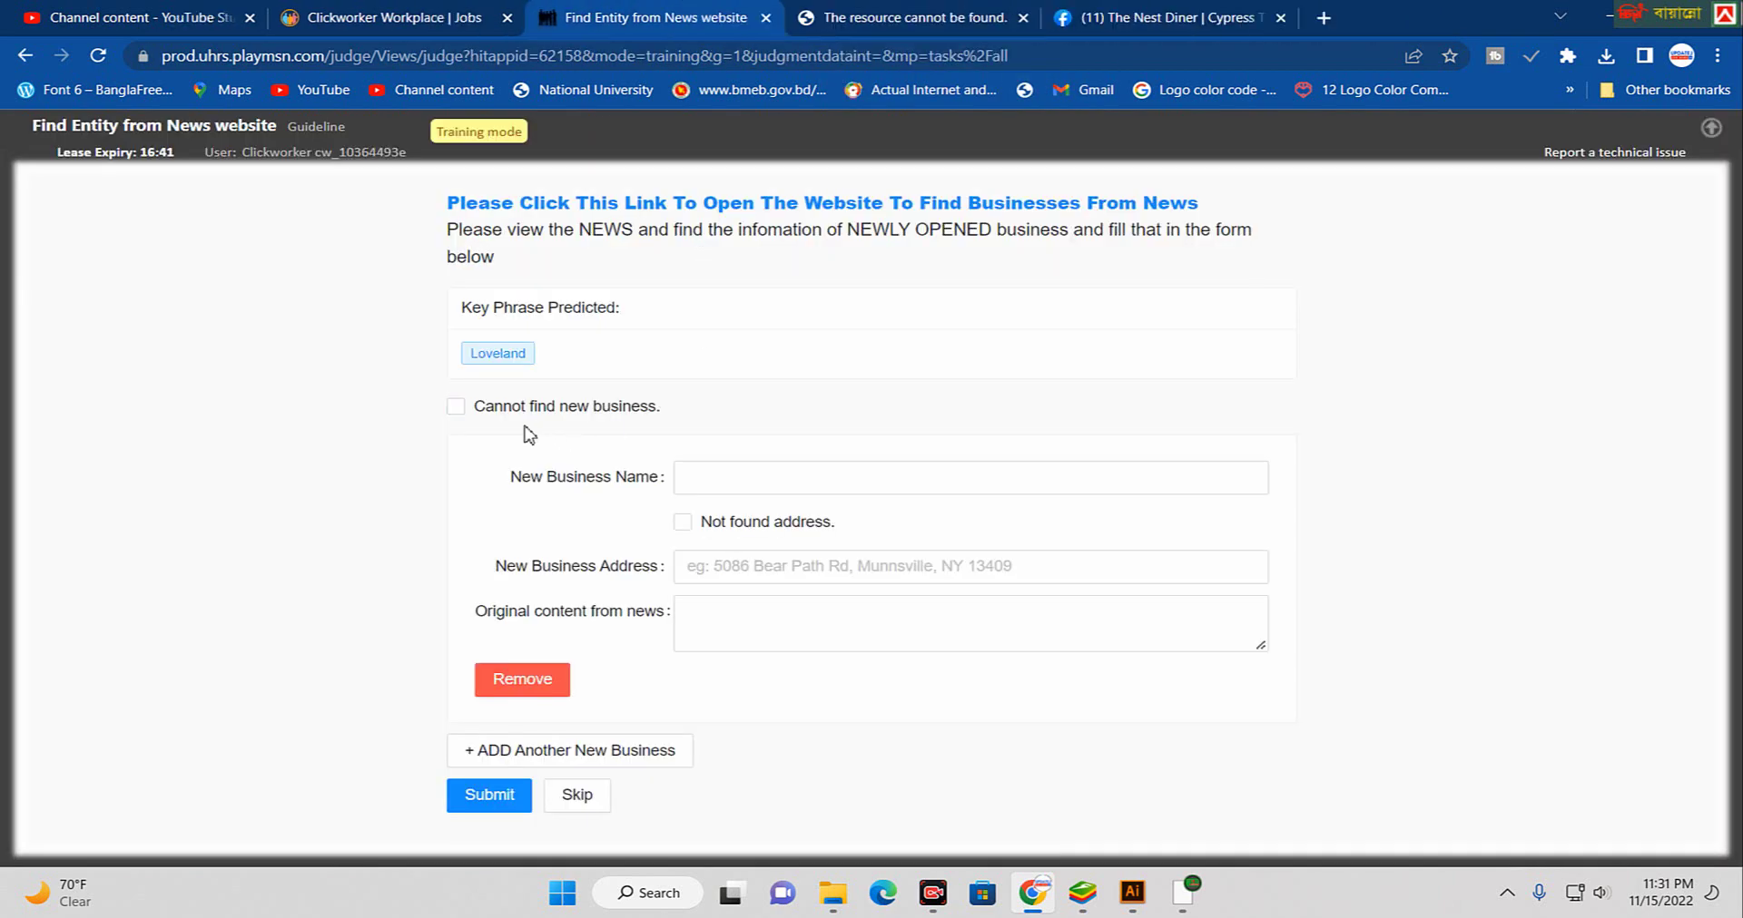
# - Mark the Loveland HIT as Cannot find new business with the reason News page cannot open, and submit it
pyautogui.click(455, 408)
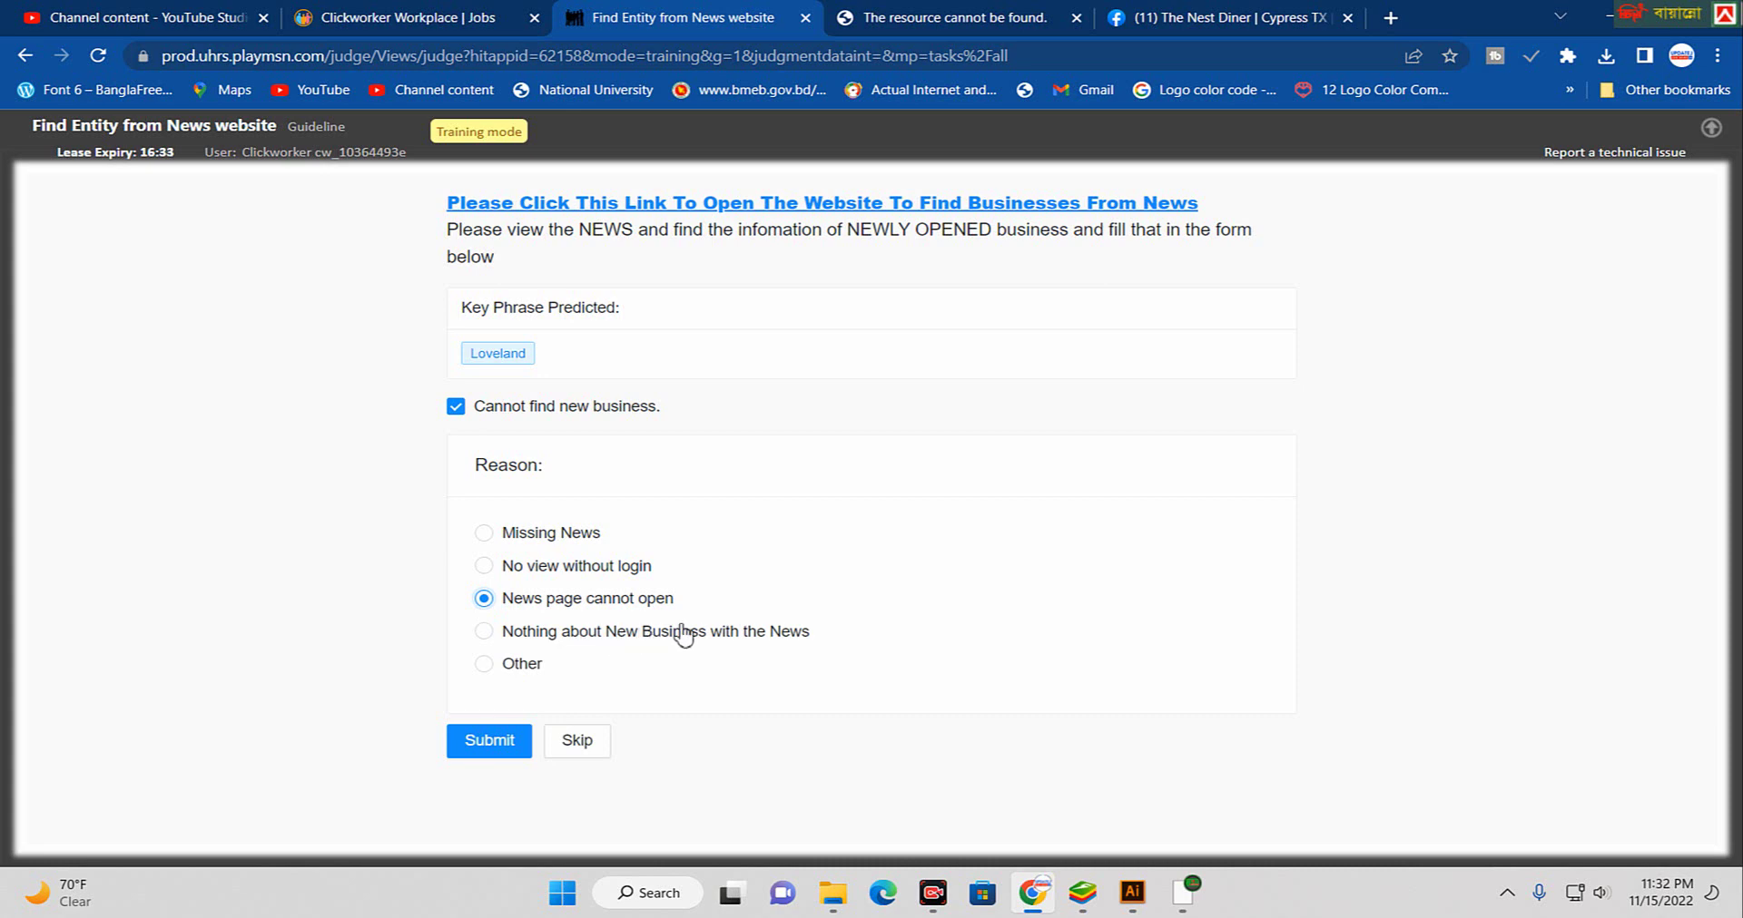
pyautogui.click(476, 750)
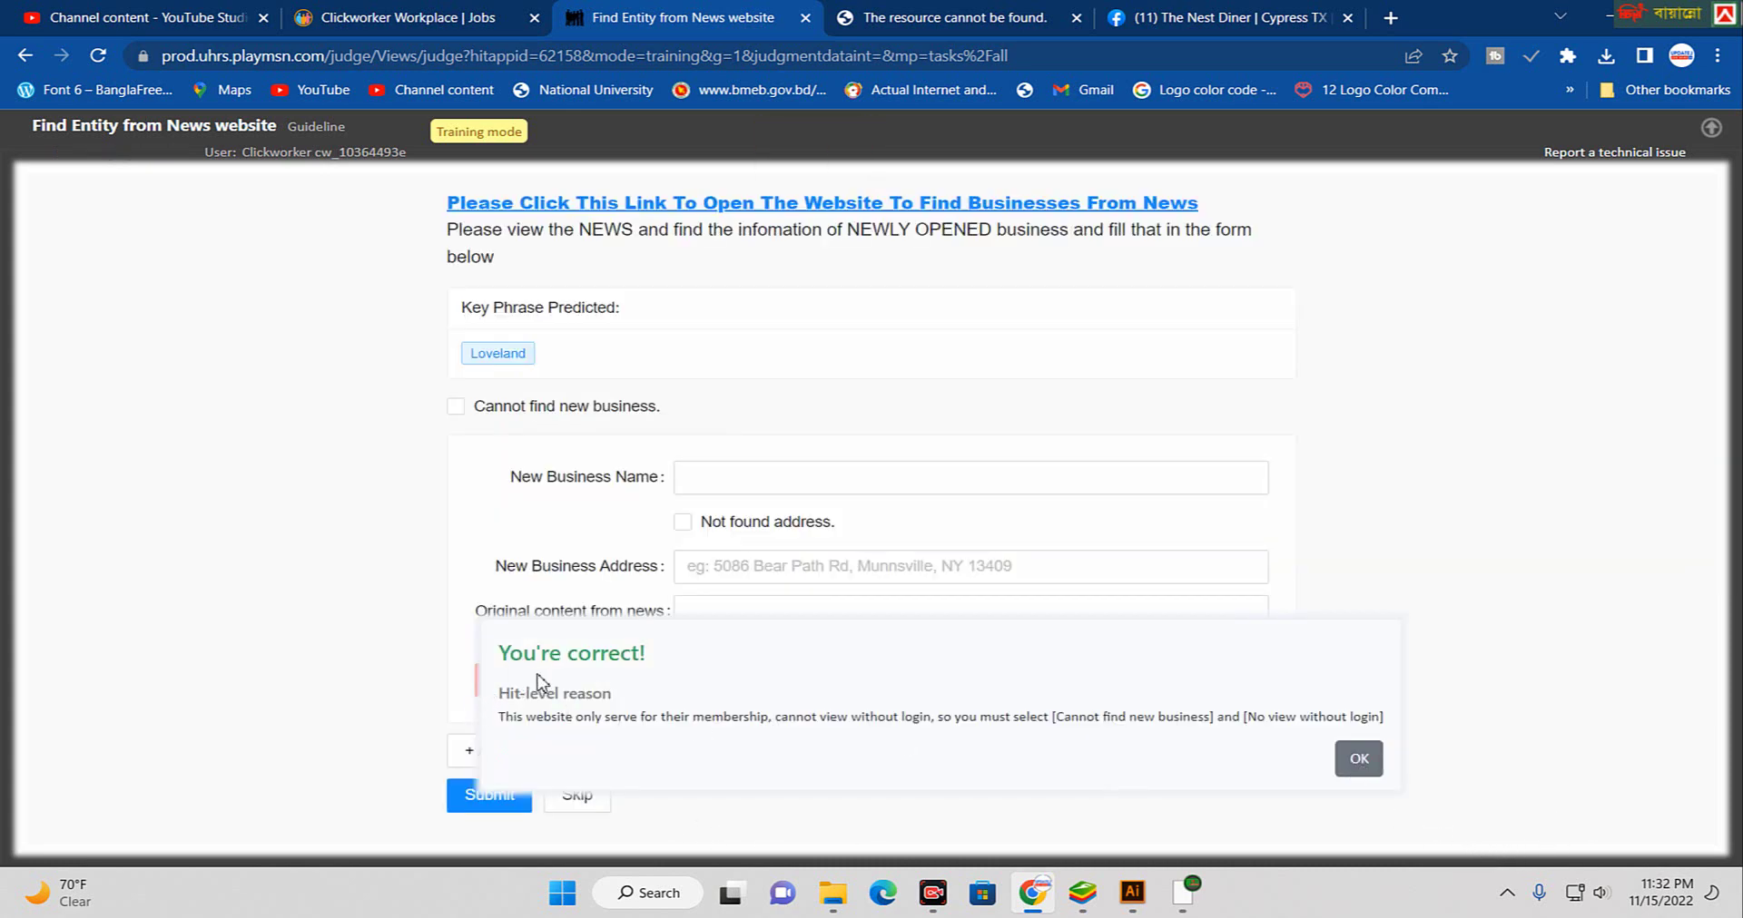
pyautogui.click(1358, 763)
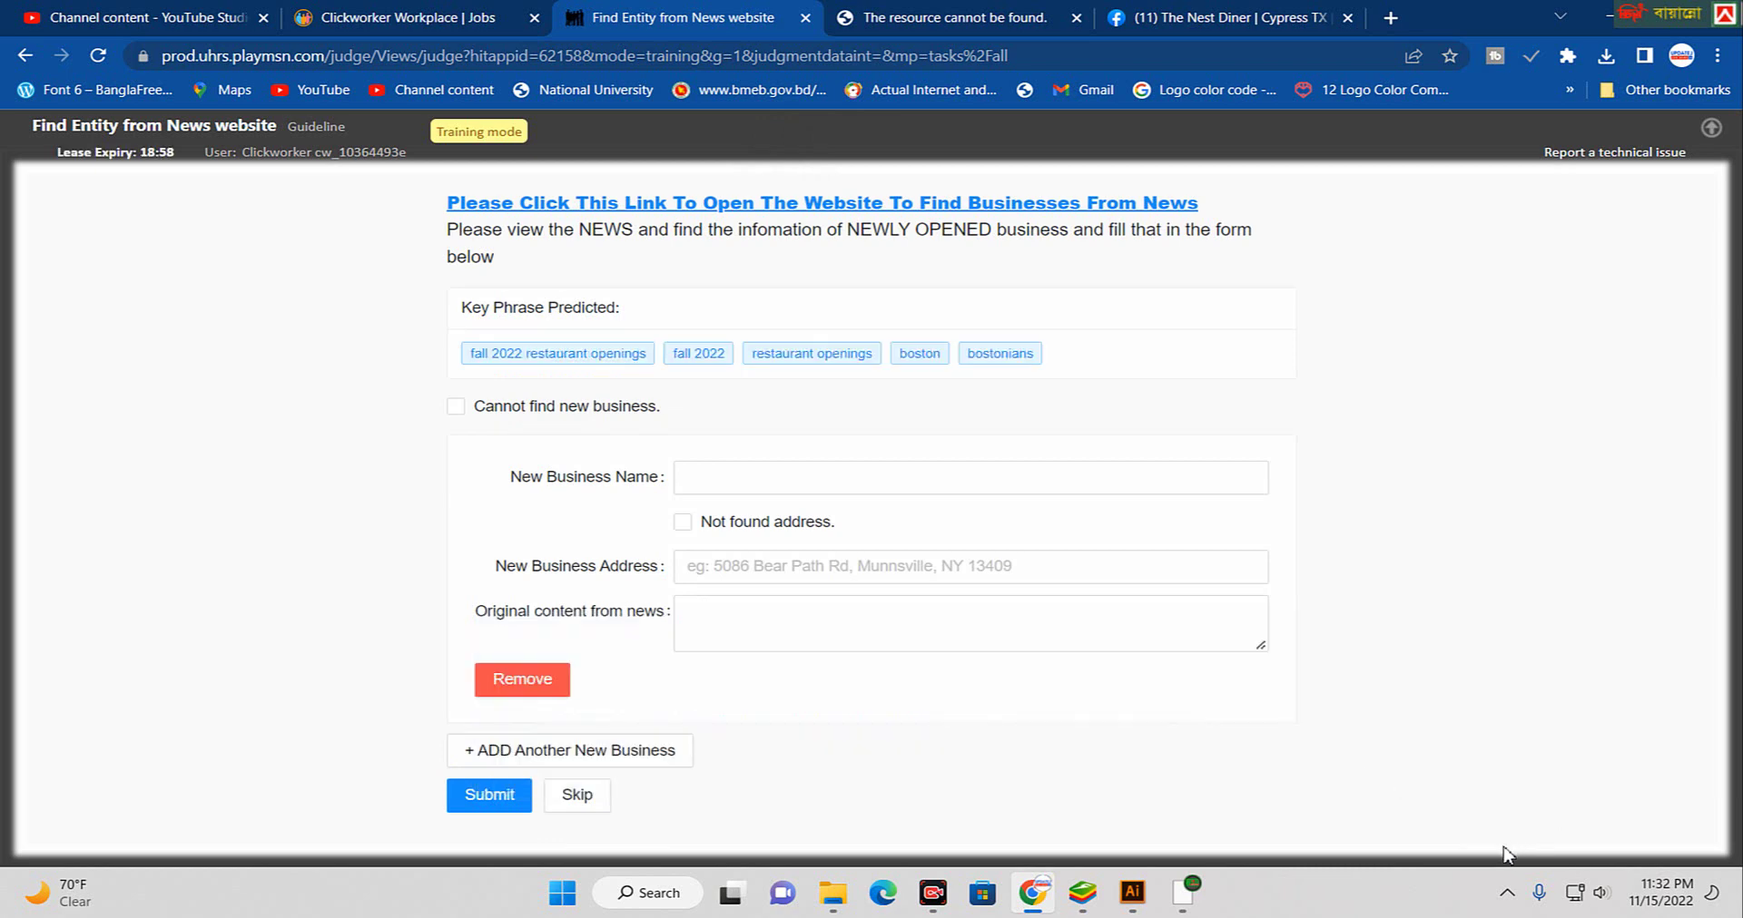
# - Open the news article for the HIT on Boston's fall 2022 restaurant openings
pyautogui.click(817, 204)
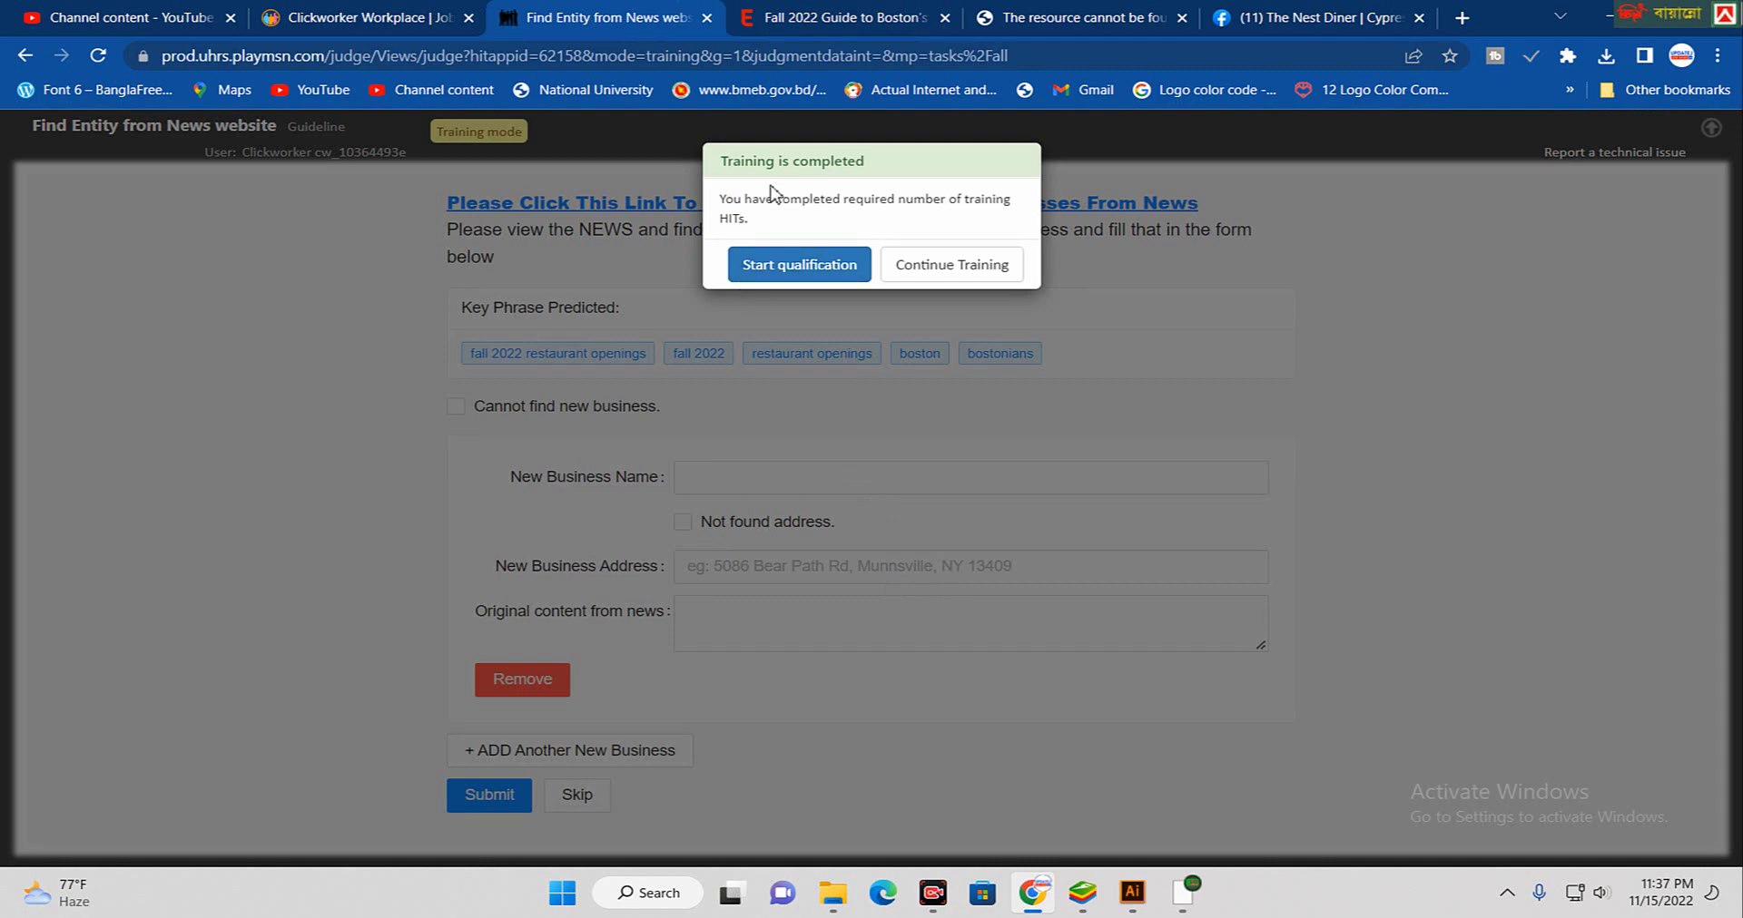
# - Finish the training and start the qualification for the Find Entity from News website task
pyautogui.click(760, 271)
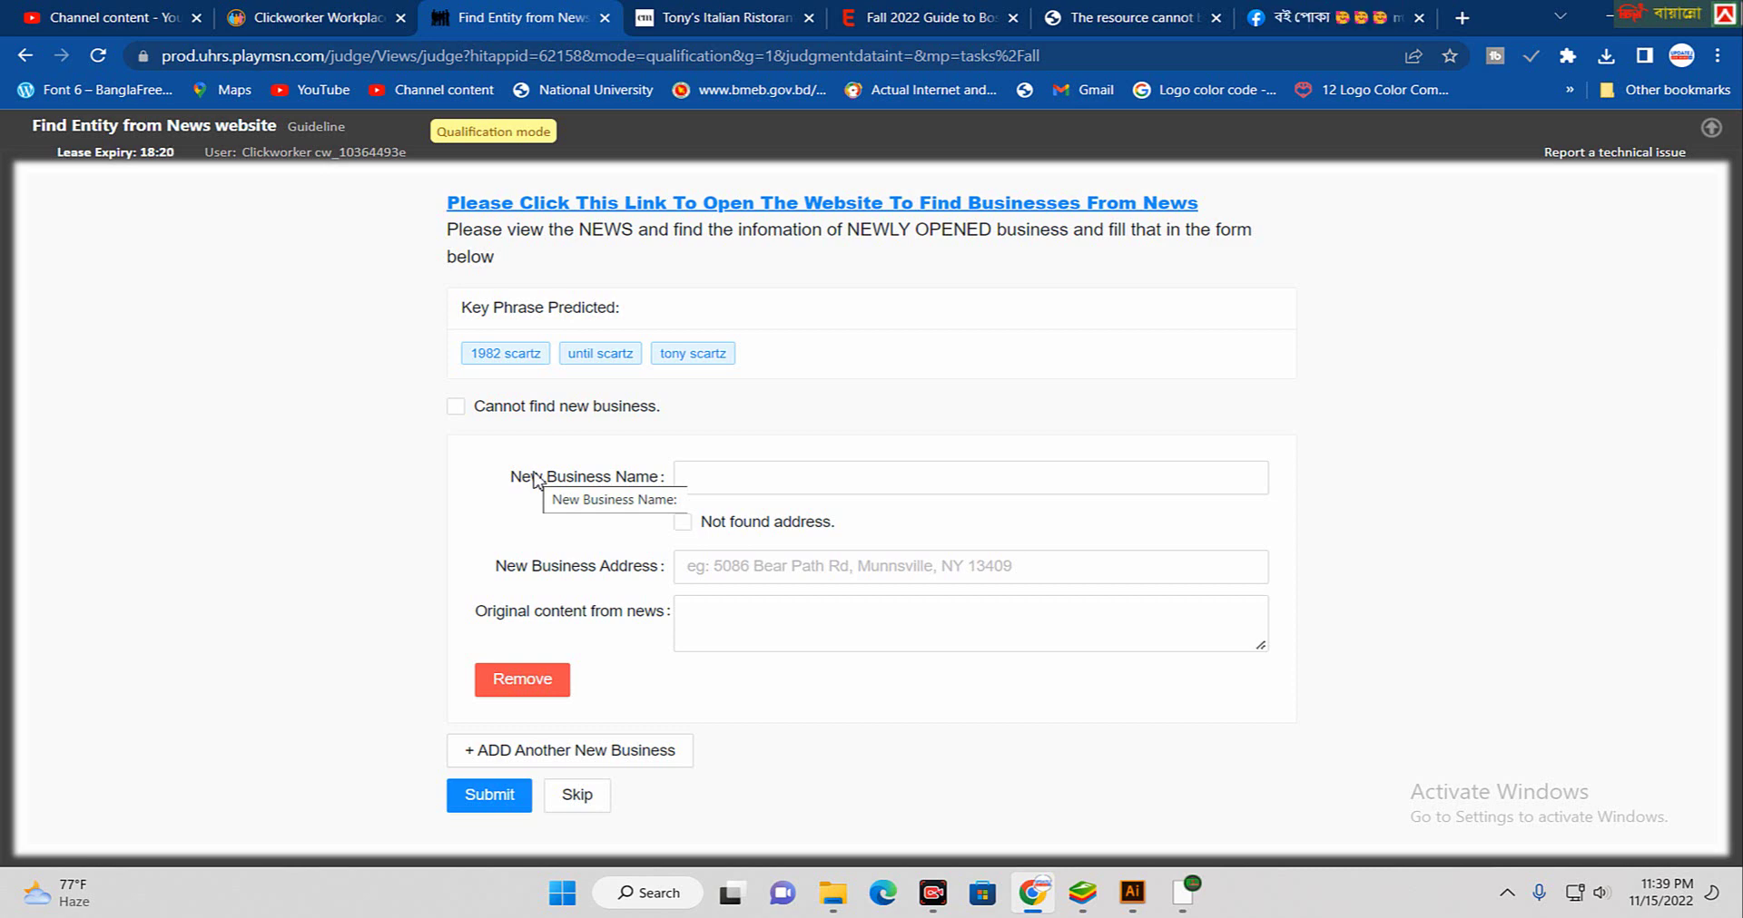
pyautogui.click(456, 407)
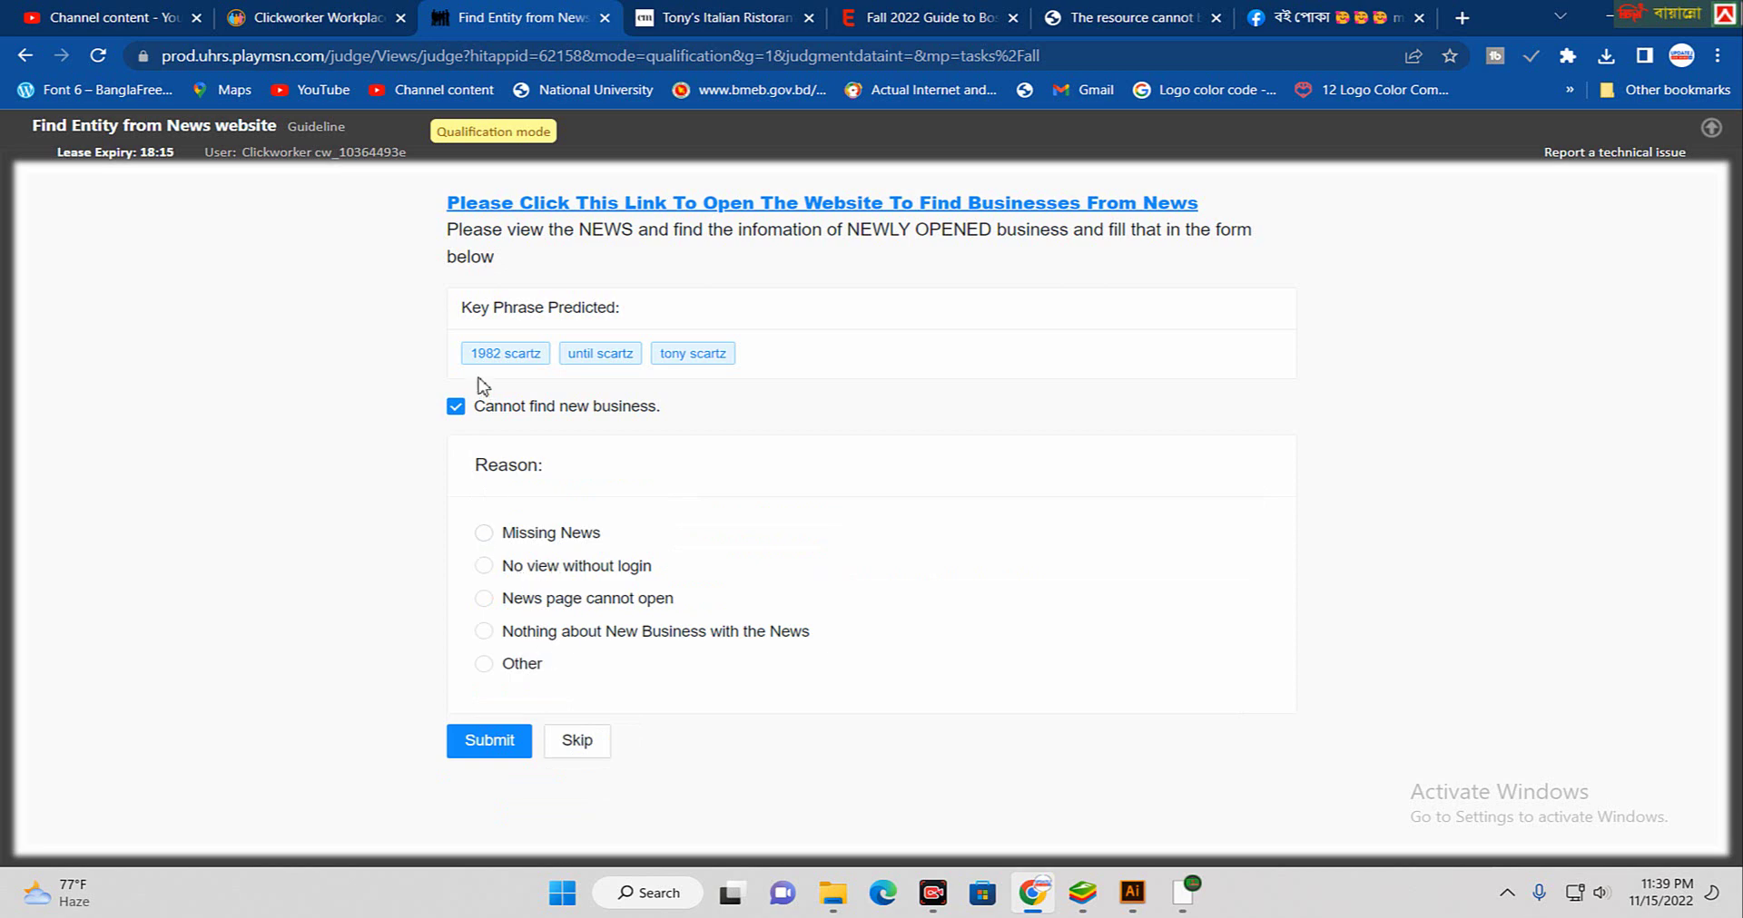
pyautogui.click(457, 407)
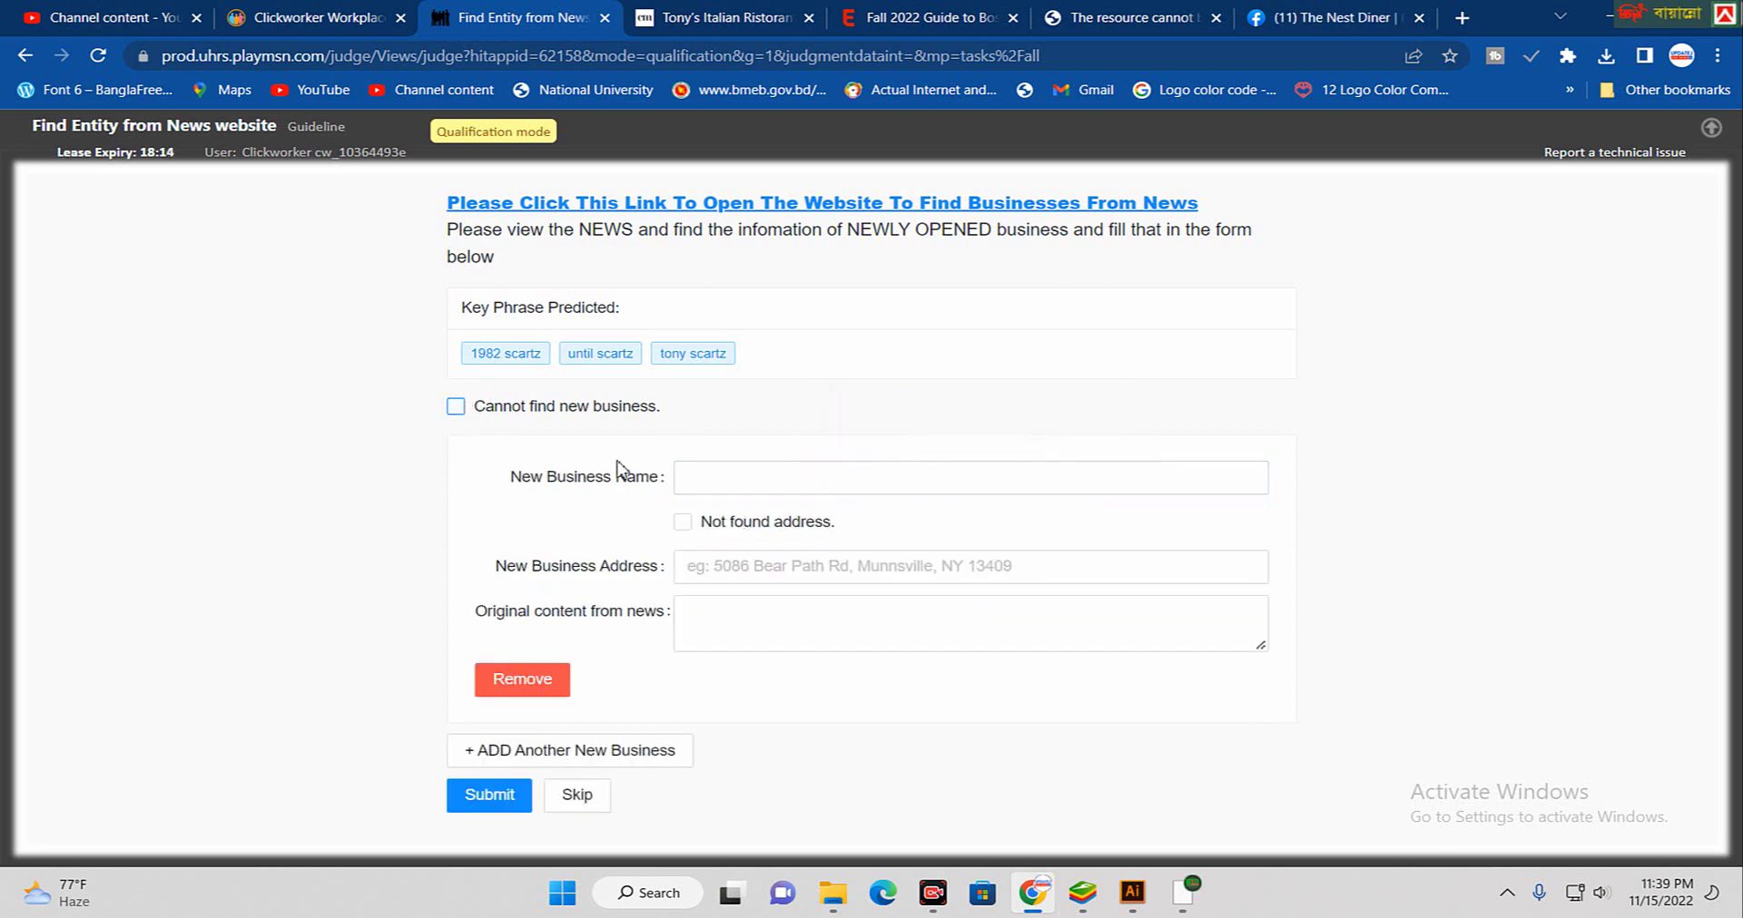
pyautogui.click(688, 481)
pyautogui.click(1427, 778)
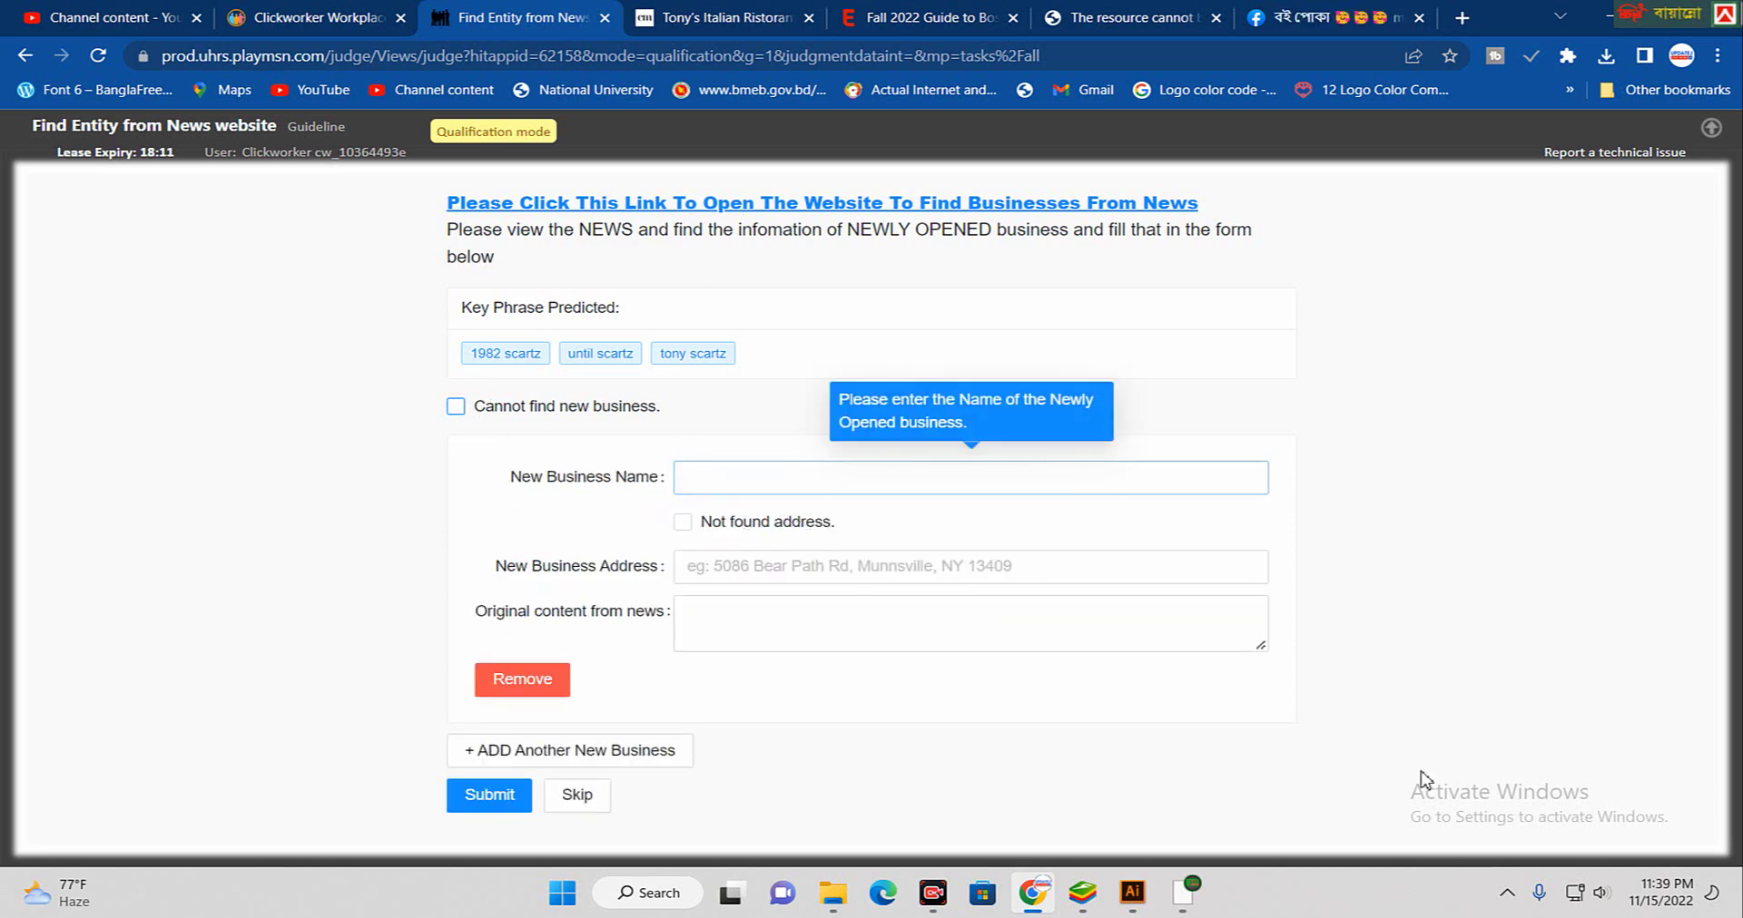
pyautogui.click(821, 479)
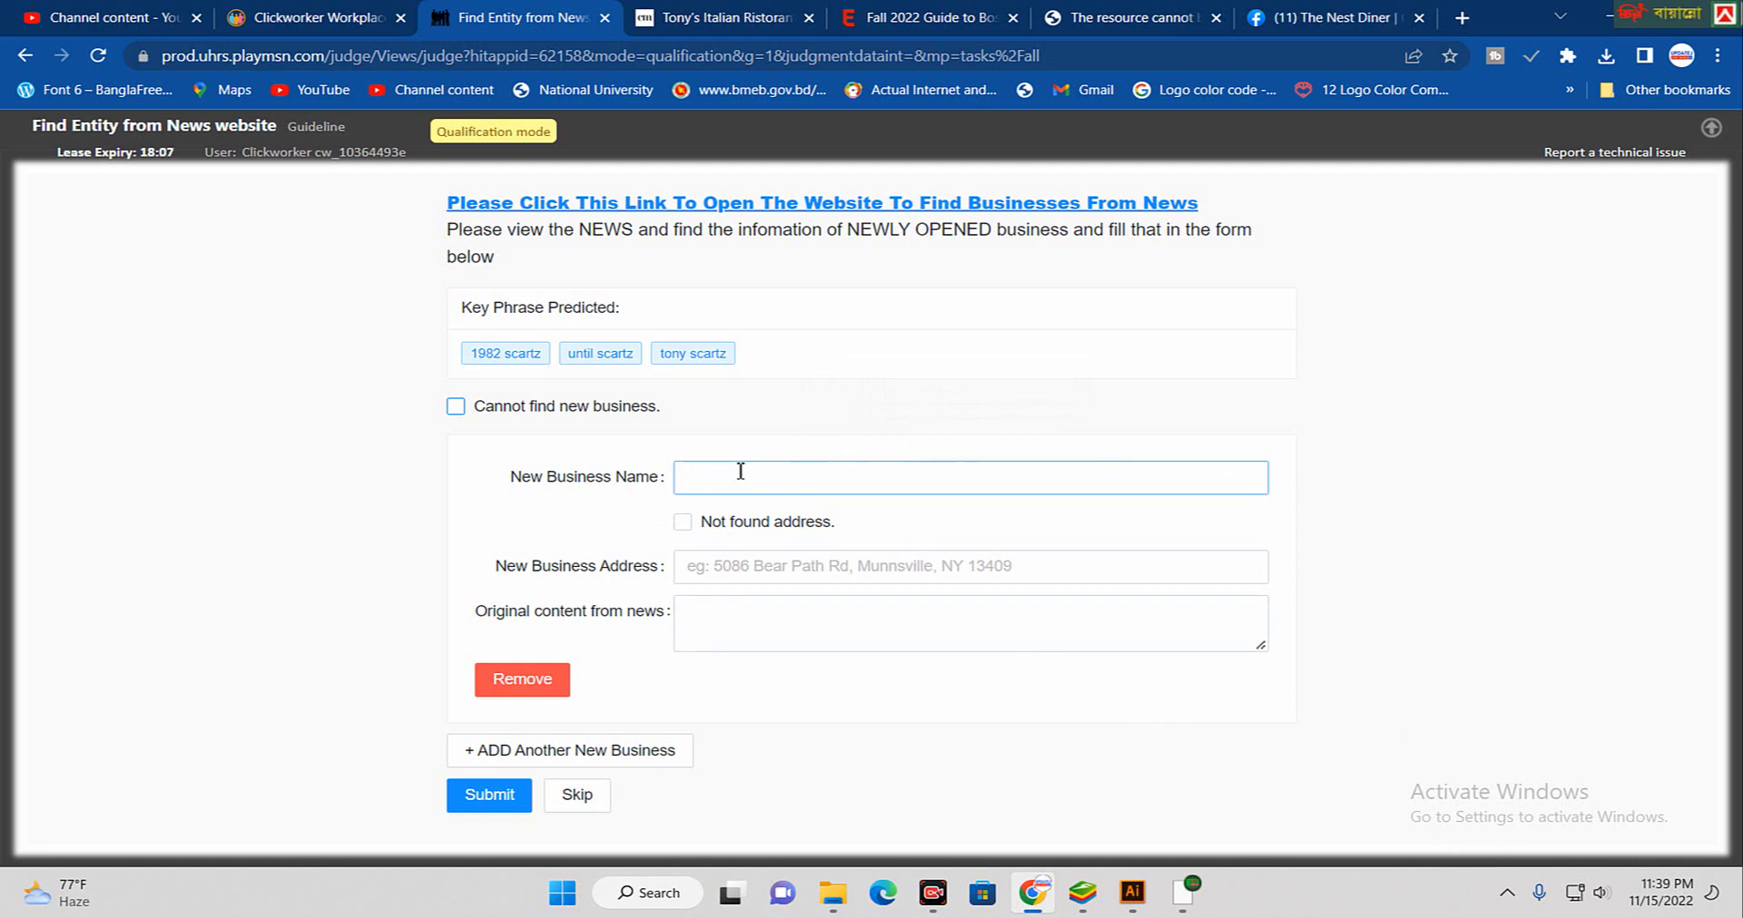
pyautogui.click(779, 539)
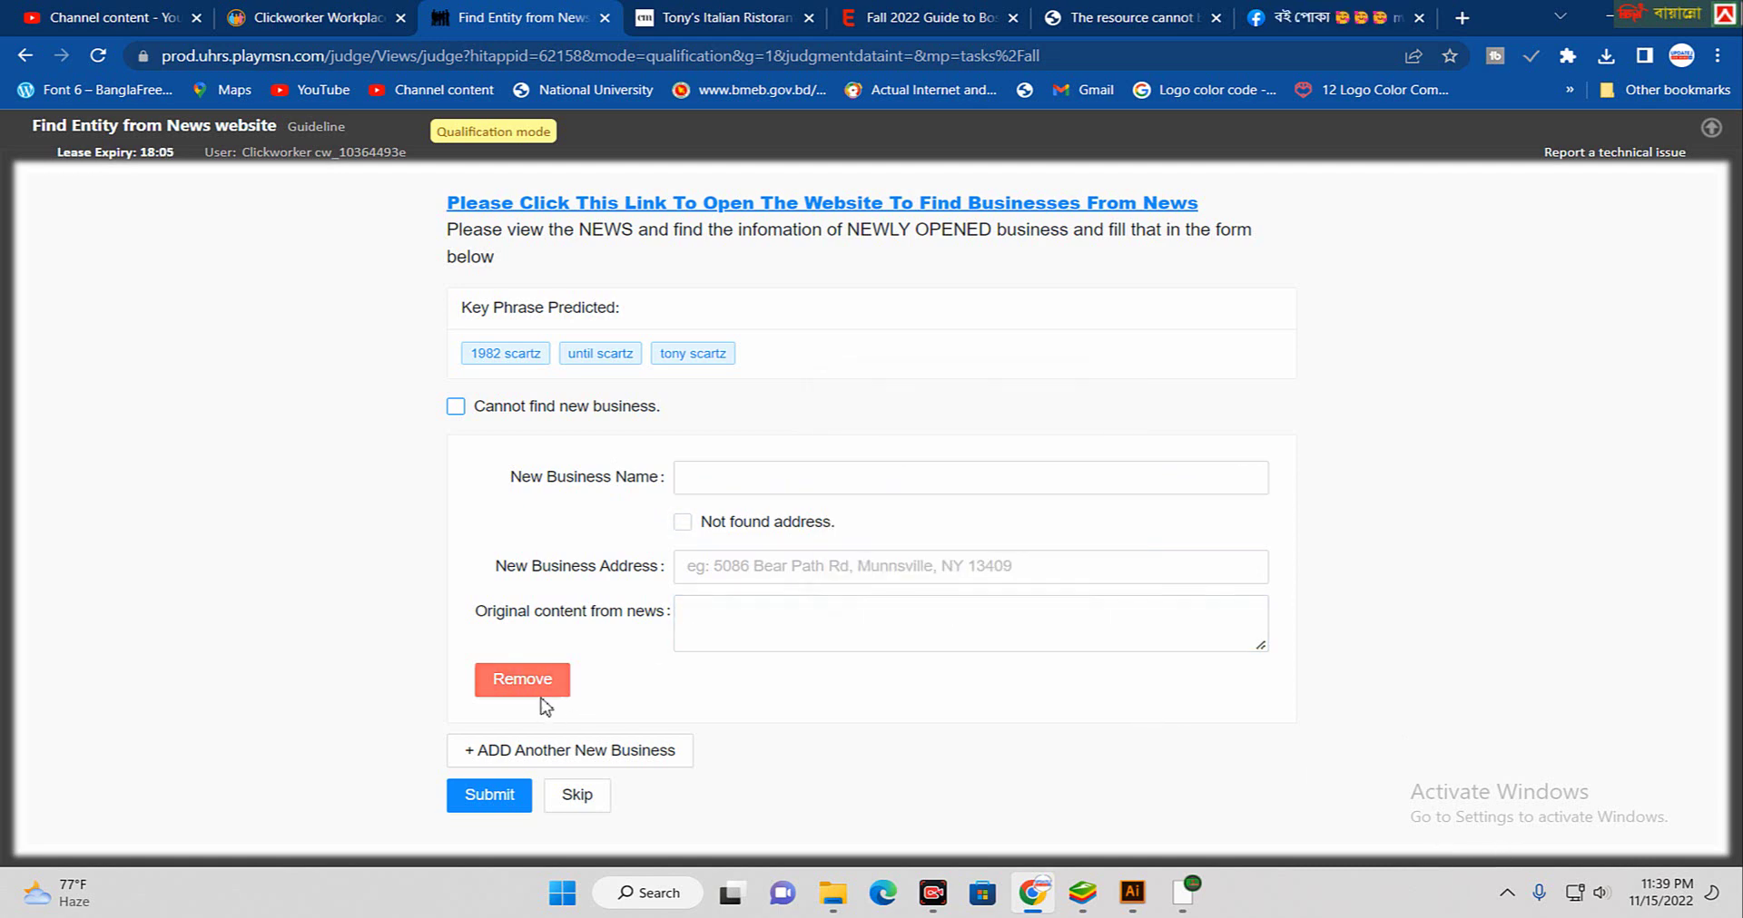
pyautogui.click(516, 754)
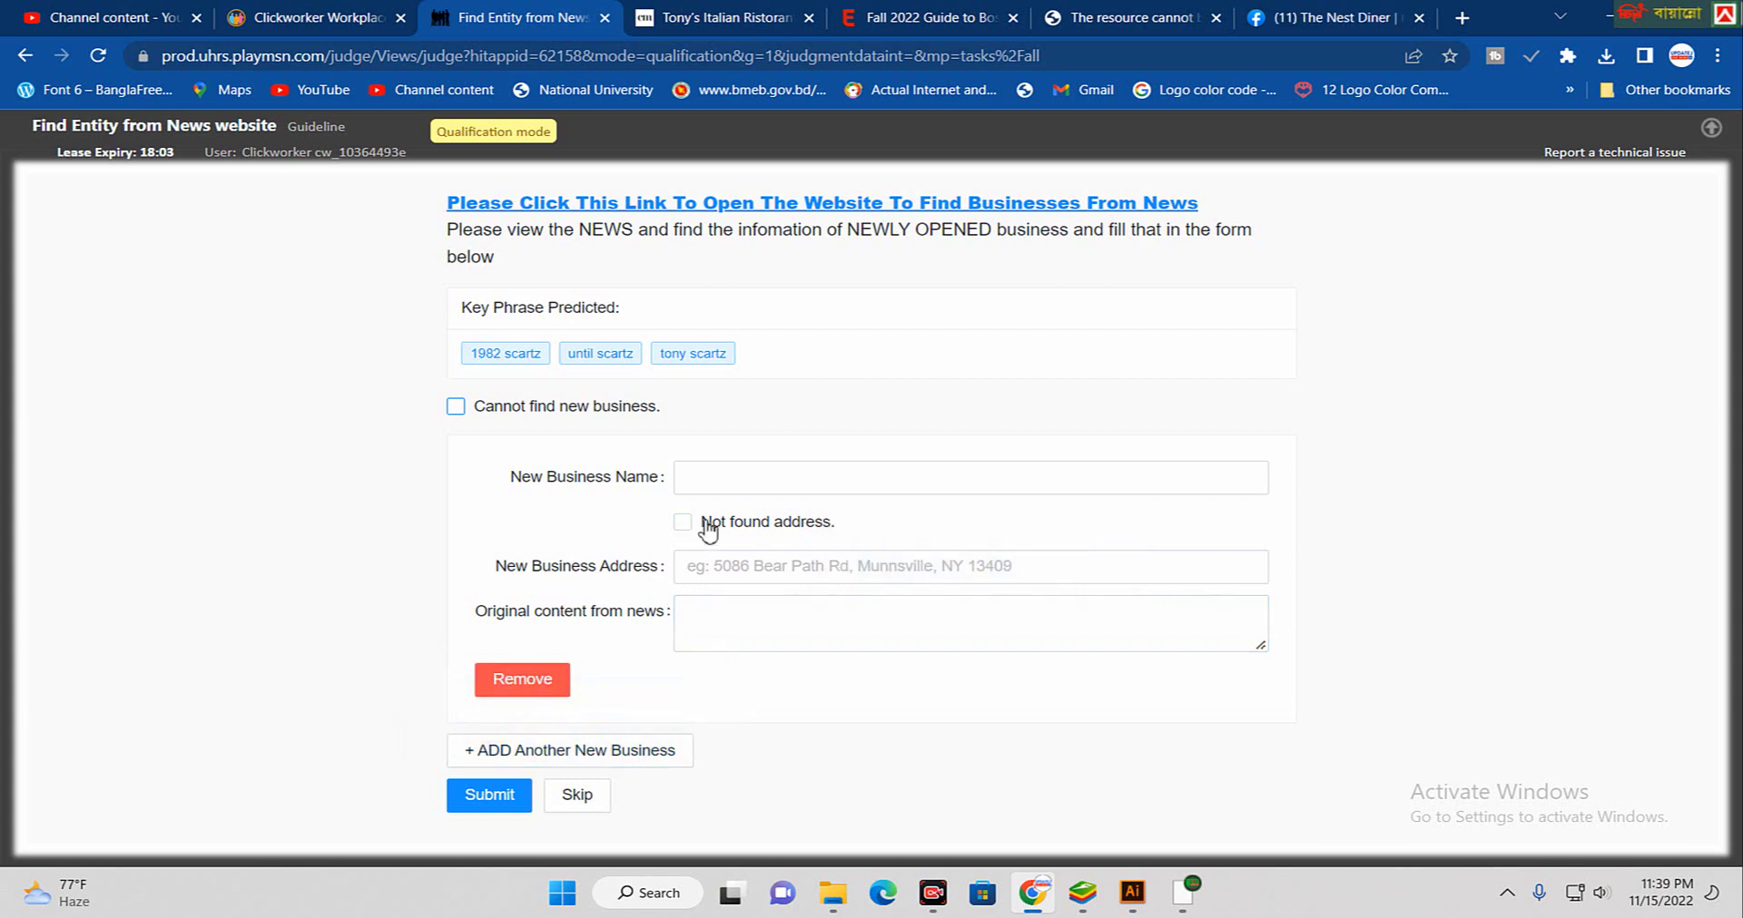